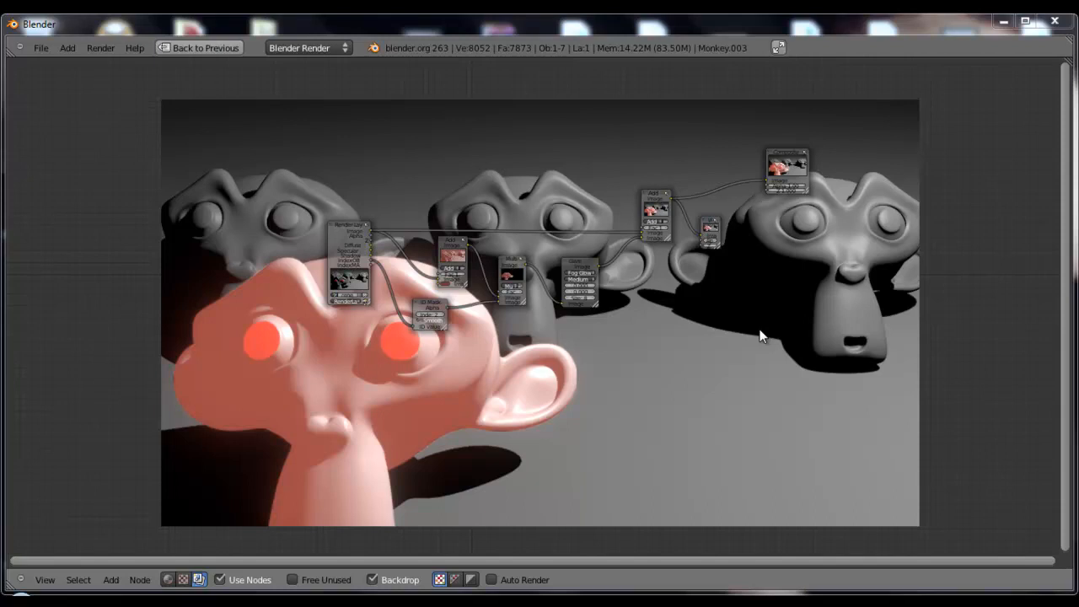
Examine the finished compositing node tree, from Render Layers through the ID Mask, Multiply and Fog Glow Glare nodes to the Composite output
{"action": "middle_click_drag", "start_coordinate": [758, 361], "coordinate": [597, 273]}
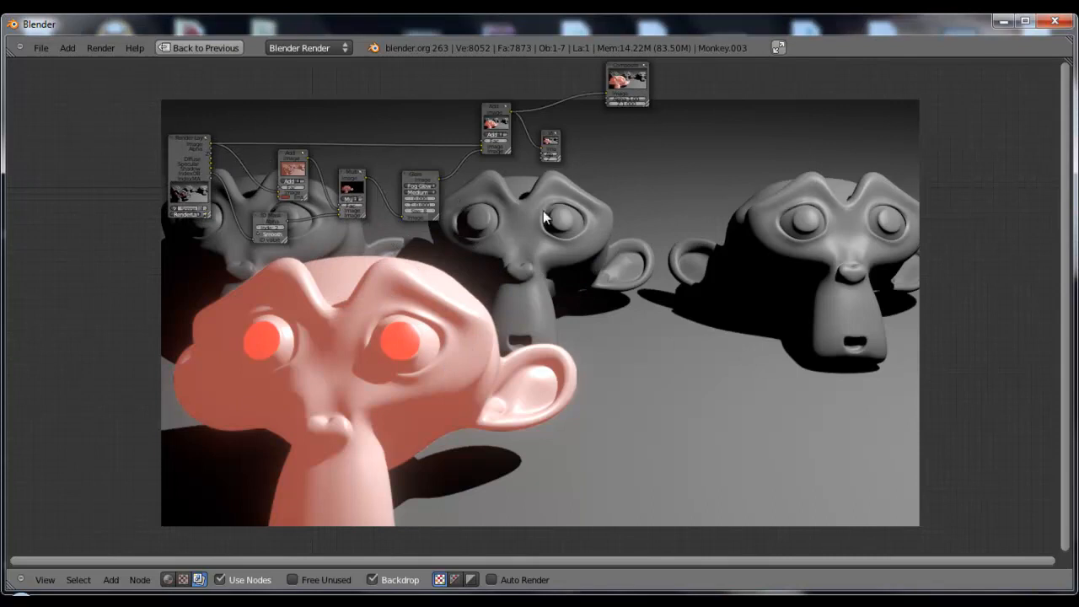
{"action": "right_click", "coordinate": [423, 184]}
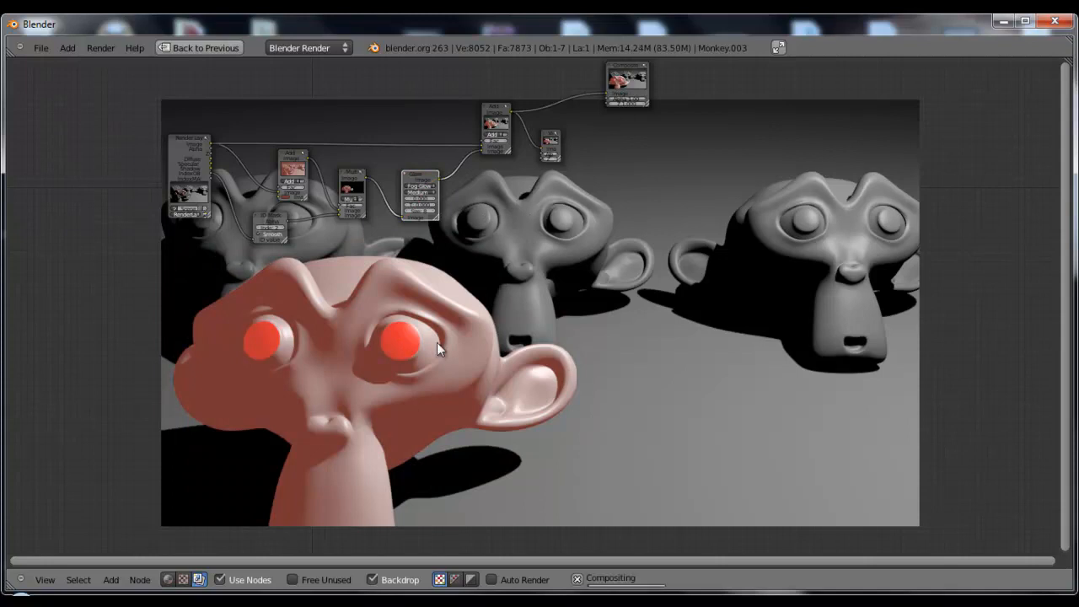
{"action": "scroll", "coordinate": [375, 236], "scroll_direction": "up", "scroll_amount": 3}
{"action": "left_click_drag", "start_coordinate": [329, 131], "coordinate": [534, 133]}
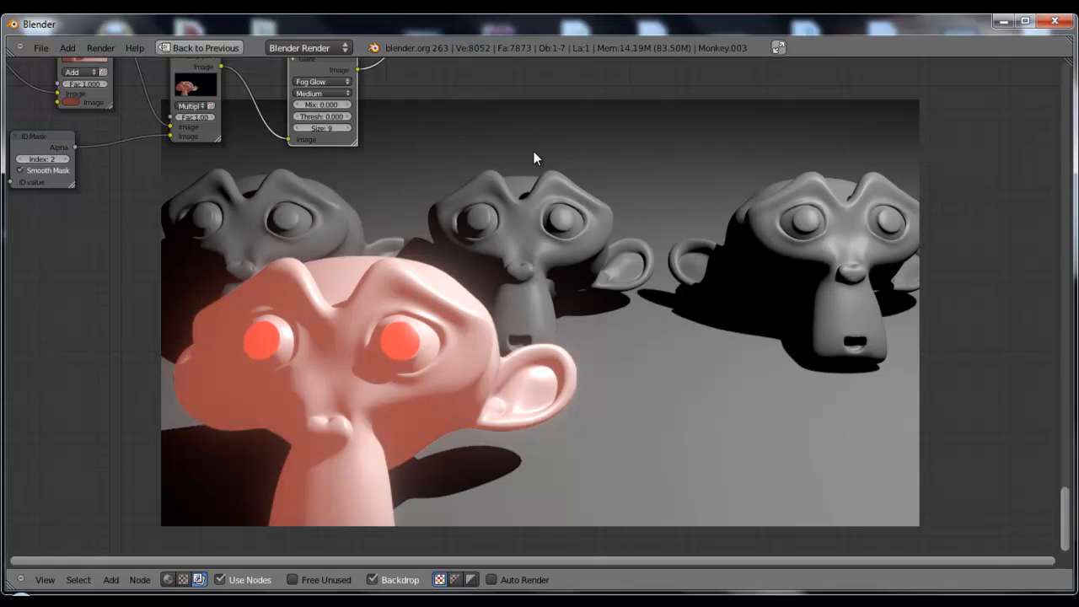
{"action": "middle_click_drag", "start_coordinate": [438, 235], "coordinate": [495, 233]}
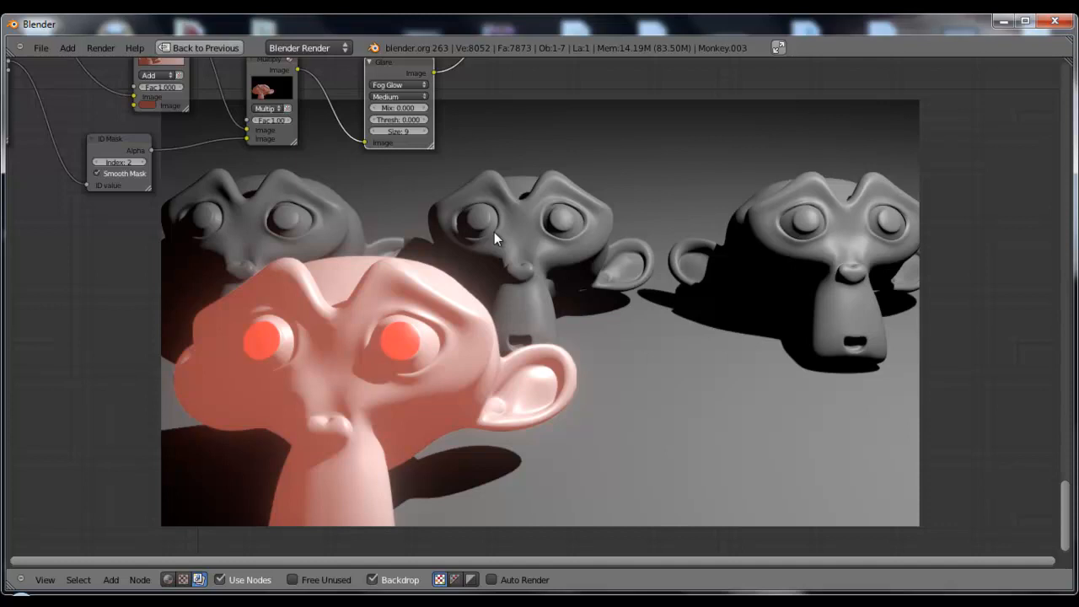
{"action": "middle_click_drag", "start_coordinate": [430, 224], "coordinate": [595, 349]}
{"action": "scroll", "coordinate": [598, 341], "scroll_direction": "down", "scroll_amount": 2}
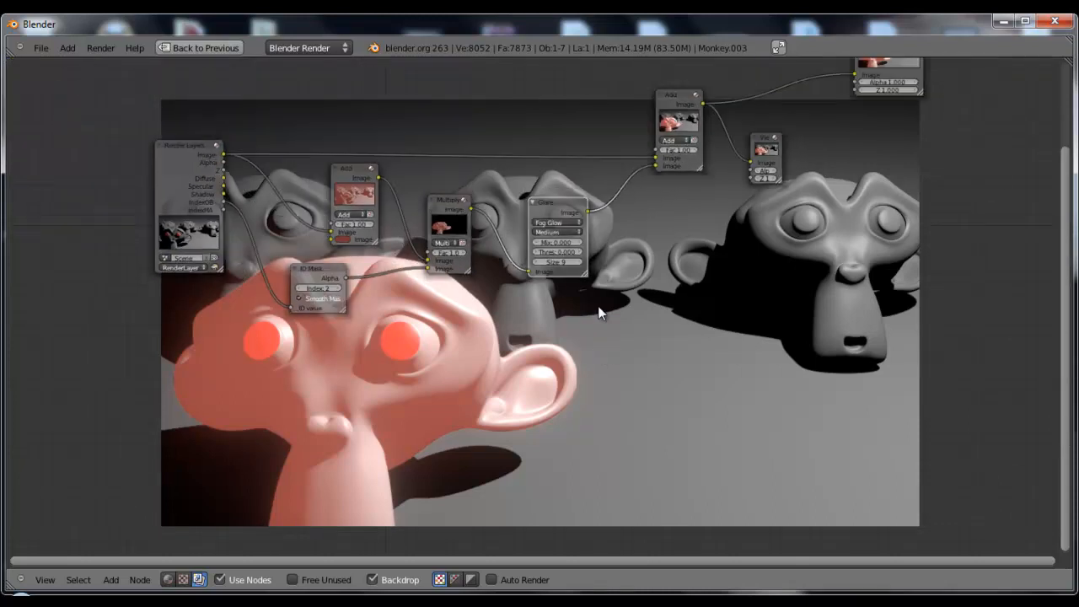
{"action": "scroll", "coordinate": [599, 340], "scroll_direction": "up", "scroll_amount": 1, "text": "shift"}
{"action": "scroll", "coordinate": [690, 306], "scroll_direction": "down", "scroll_amount": 2}
{"action": "middle_click_drag", "start_coordinate": [690, 295], "coordinate": [716, 303]}
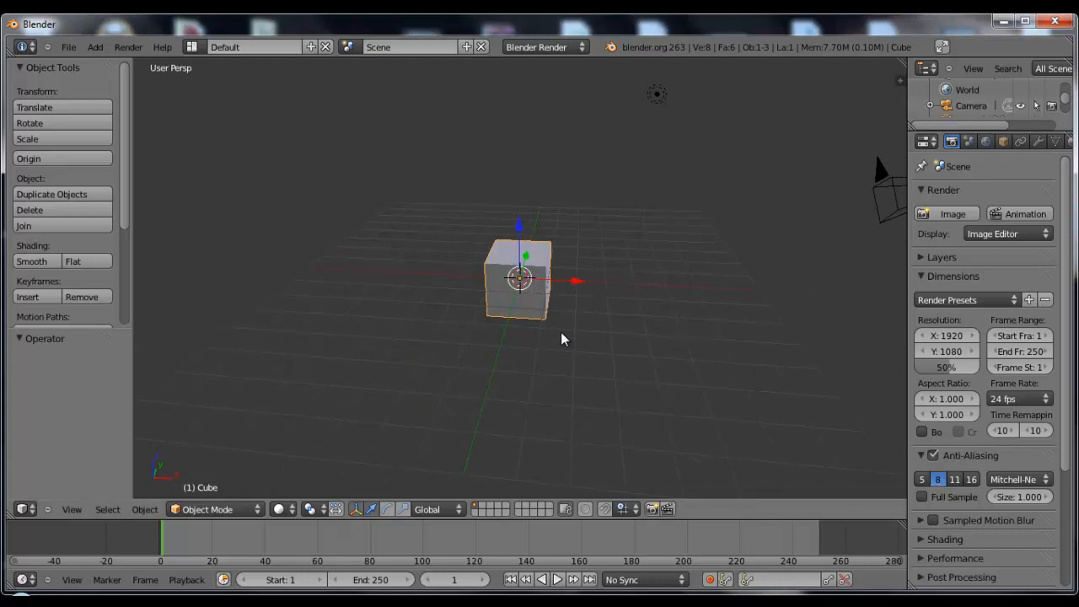
Delete the default cube and add a plane in its place, scaled up about 8.67 times
{"action": "key", "text": "x"}
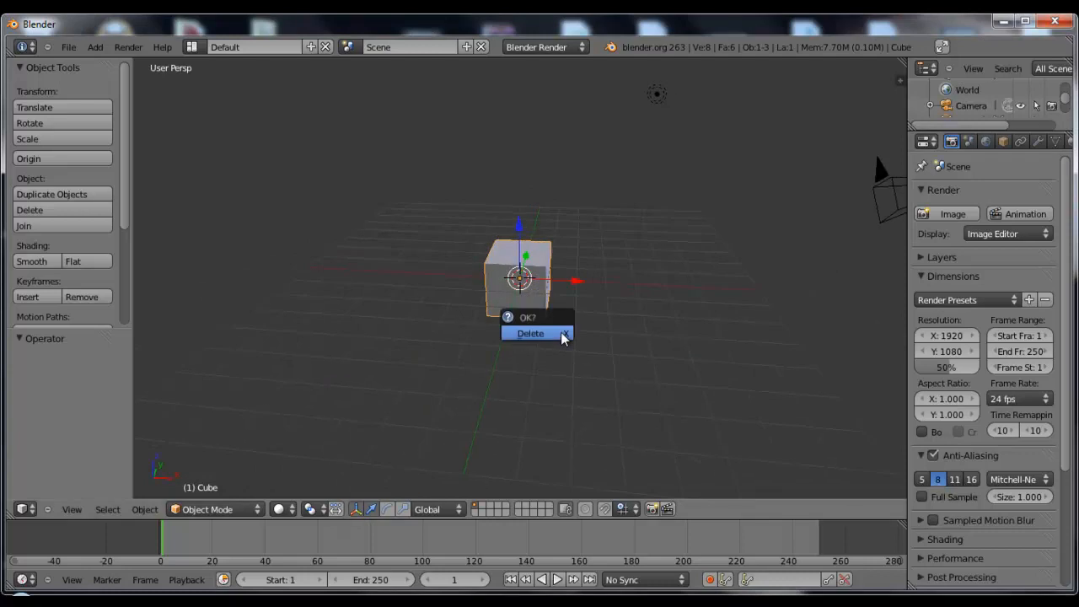
{"action": "left_click", "coordinate": [561, 332]}
{"action": "key", "text": "shift+a"}
{"action": "mouse_move", "coordinate": [566, 329]}
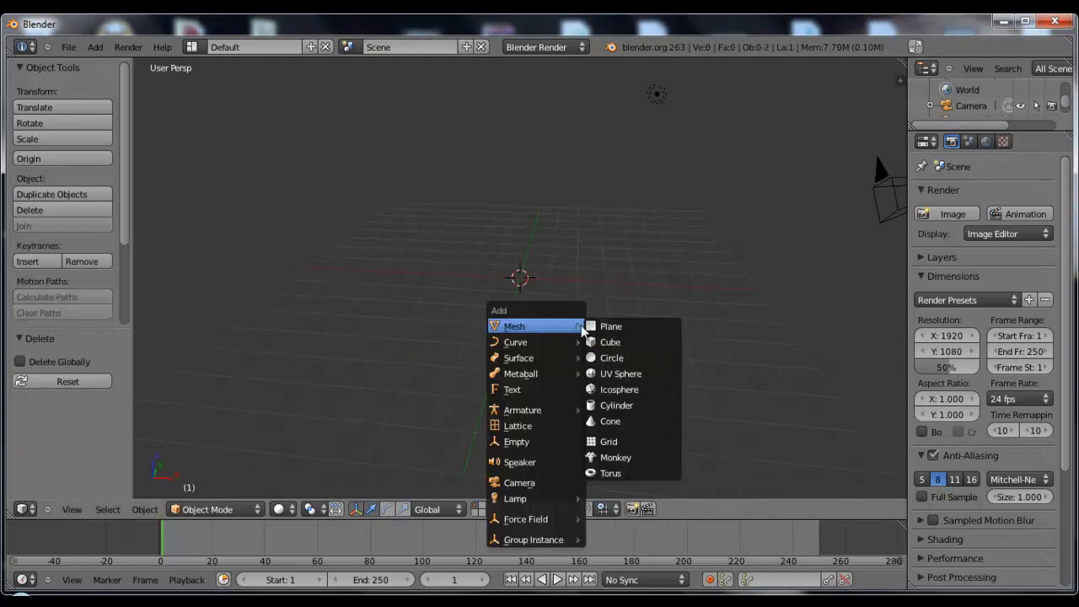
{"action": "left_click", "coordinate": [611, 328]}
{"action": "key", "text": "s"}
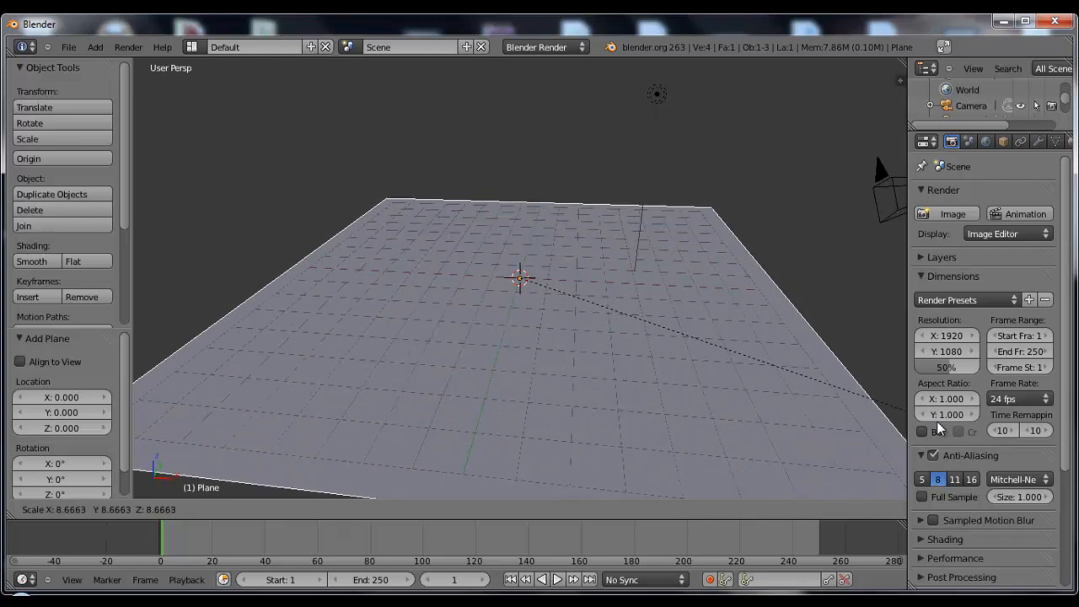
{"action": "left_click", "coordinate": [937, 421]}
Add a monkey mesh at the centre of the plane
{"action": "key", "text": "shift+a"}
{"action": "mouse_move", "coordinate": [643, 360]}
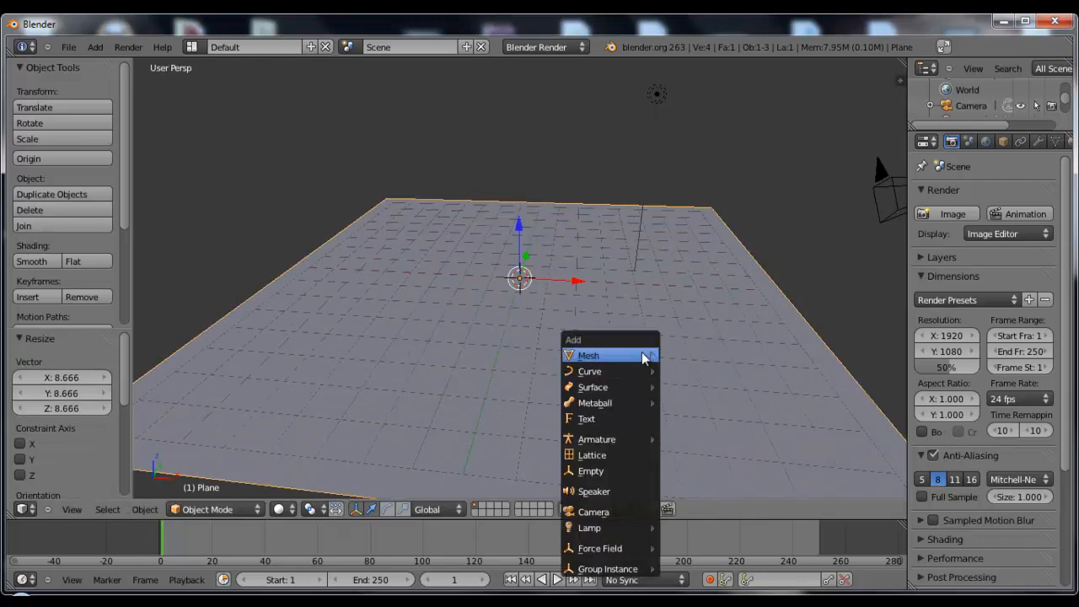
{"action": "left_click", "coordinate": [690, 487]}
Rotate the monkey about 38° in the right orthographic view and raise it about 0.54 along Z
{"action": "key", "text": "KP_3"}
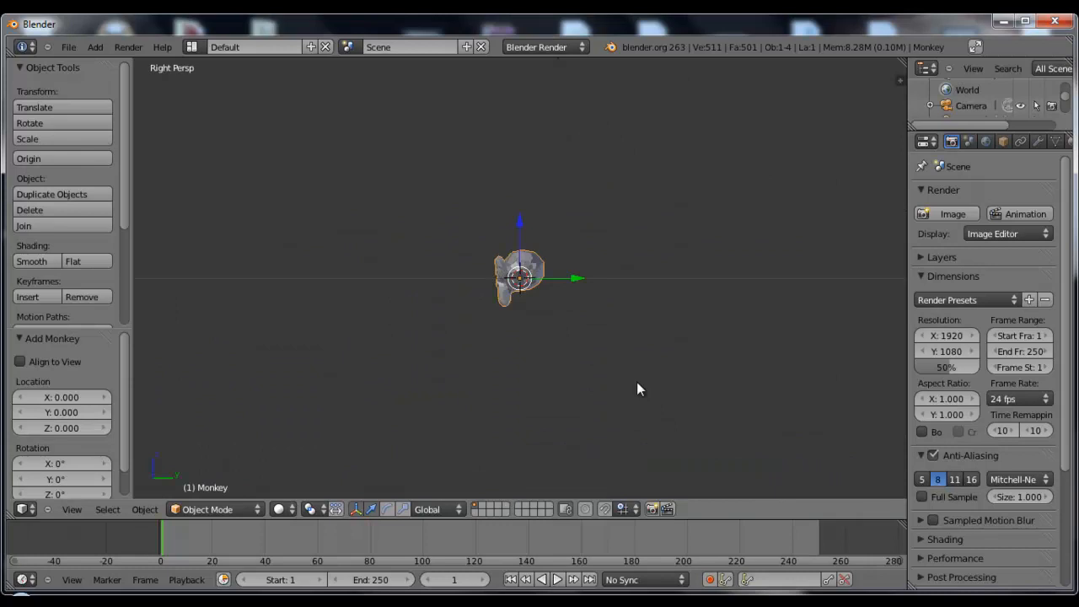
{"action": "scroll", "coordinate": [638, 383], "scroll_direction": "up", "scroll_amount": 4}
{"action": "key", "text": "KP_5"}
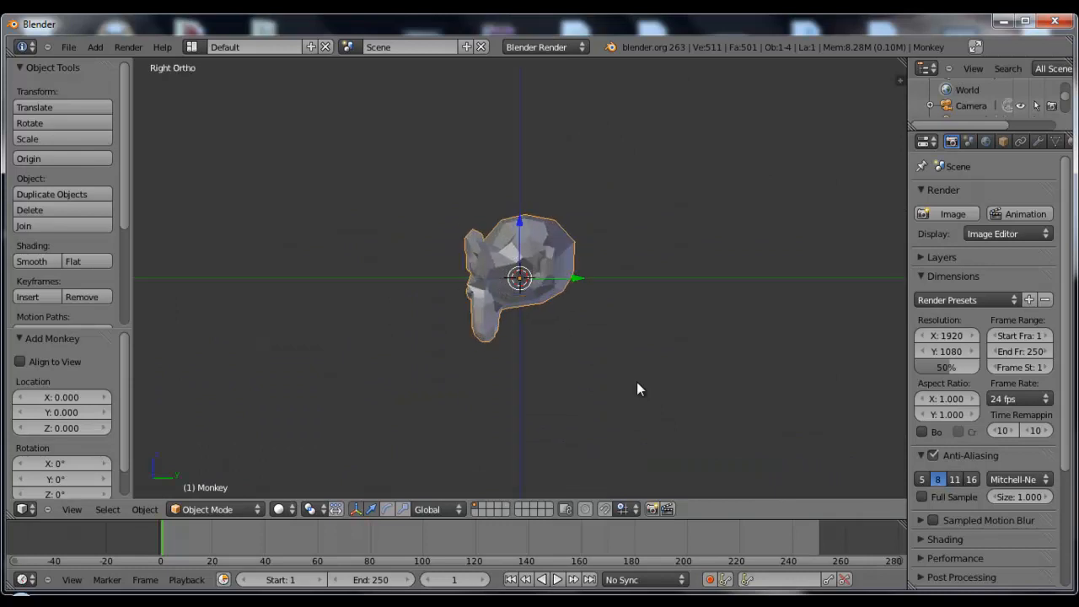
{"action": "key", "text": "r"}
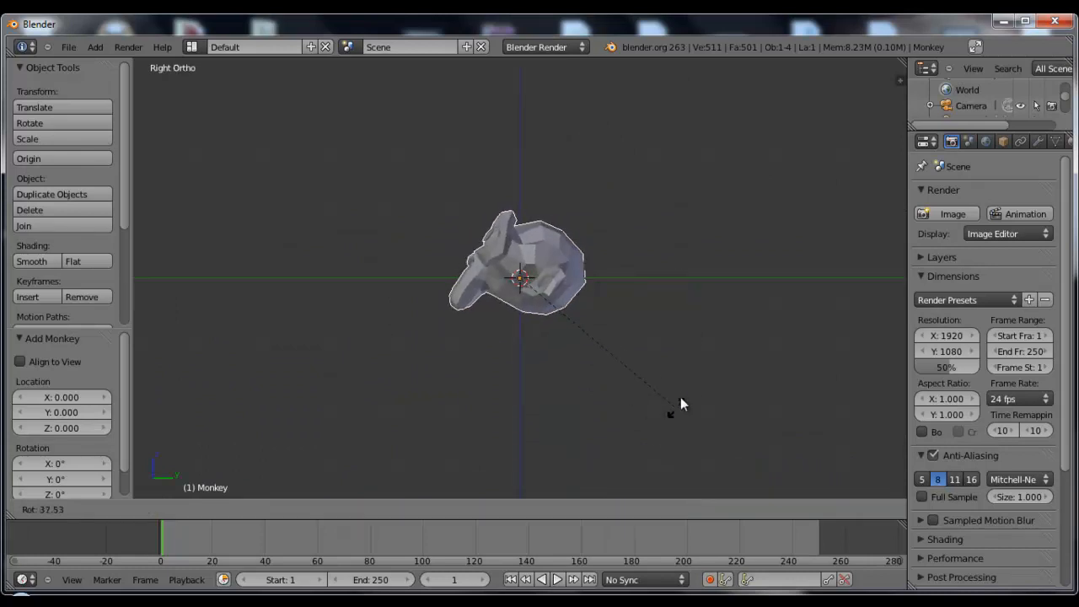
{"action": "left_click", "coordinate": [682, 403]}
{"action": "left_click_drag", "start_coordinate": [525, 223], "coordinate": [521, 187]}
Add a Subdivision Surface modifier to the monkey and shade it smooth
{"action": "middle_click_drag", "start_coordinate": [440, 245], "coordinate": [612, 281]}
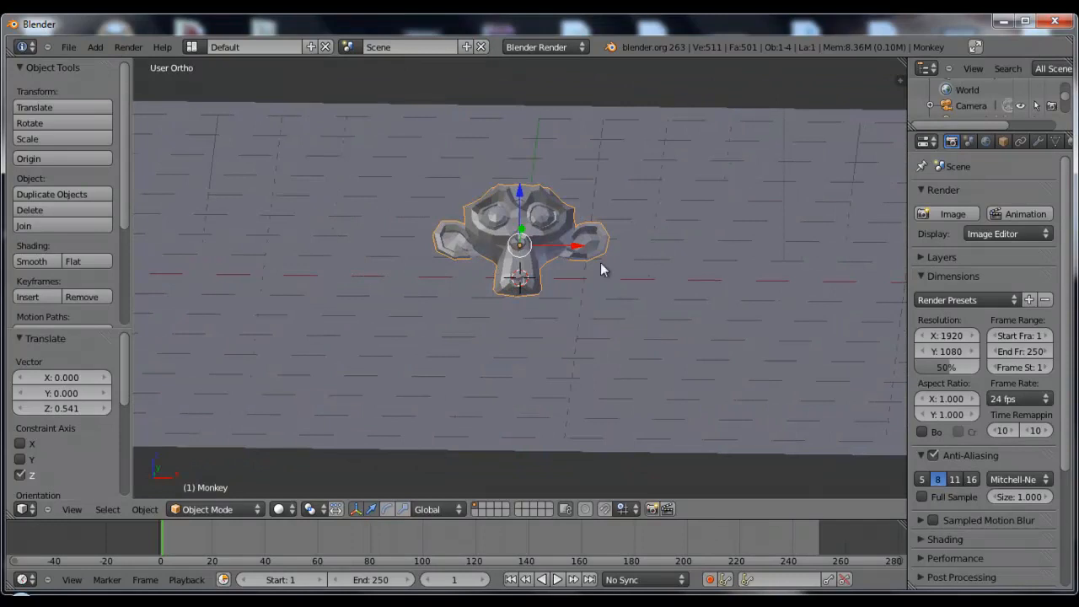
{"action": "mouse_move", "coordinate": [522, 274]}
{"action": "middle_mouse_down"}
{"action": "mouse_move", "coordinate": [595, 273]}
{"action": "mouse_move", "coordinate": [540, 271]}
{"action": "middle_mouse_up"}
{"action": "left_click", "coordinate": [1038, 141]}
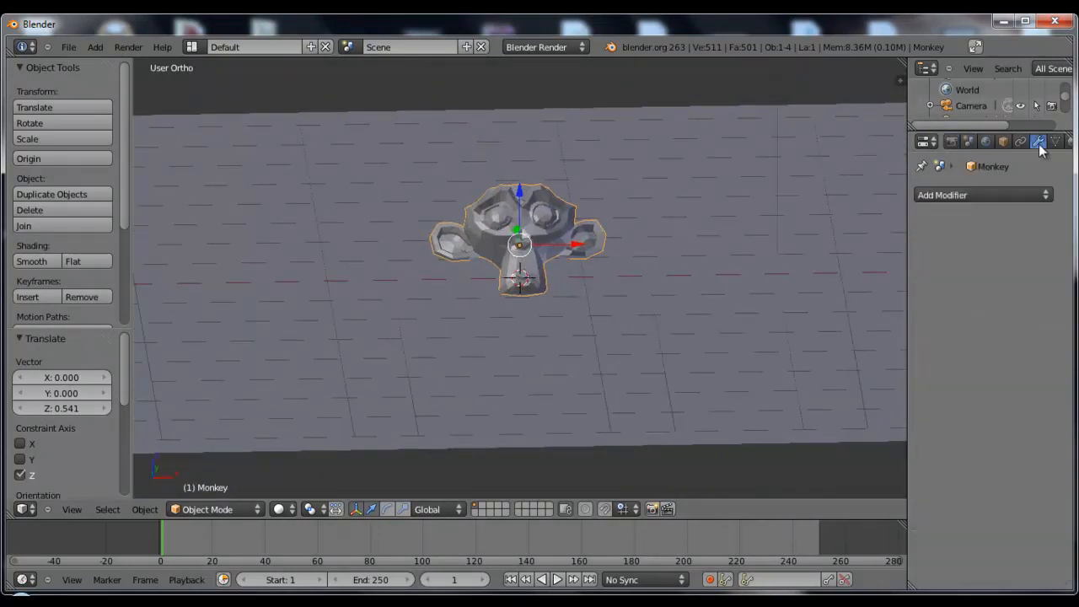
{"action": "left_click", "coordinate": [962, 191]}
{"action": "left_click", "coordinate": [707, 436]}
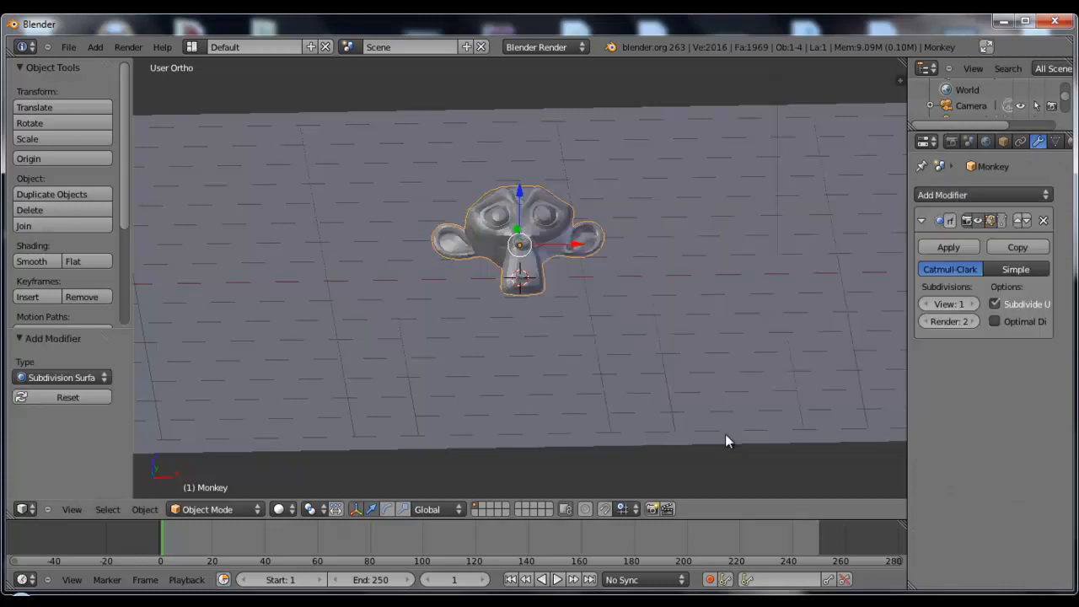
{"action": "left_click", "coordinate": [37, 261]}
Align the camera to a frontal view of the monkey and pull it back along its local Z axis
{"action": "scroll", "coordinate": [540, 281], "scroll_direction": "up", "scroll_amount": 3}
{"action": "middle_click_drag", "start_coordinate": [538, 287], "coordinate": [538, 297]}
{"action": "key", "text": "ctrl+alt+KP_0"}
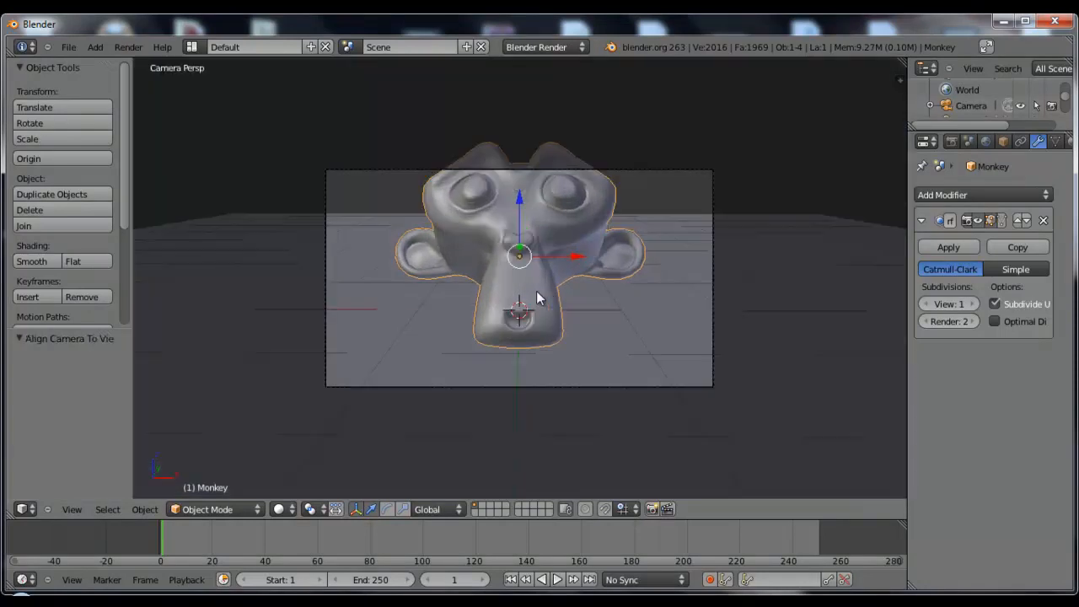
{"action": "key", "text": "g"}
{"action": "key", "text": "z"}
{"action": "key", "text": "z"}
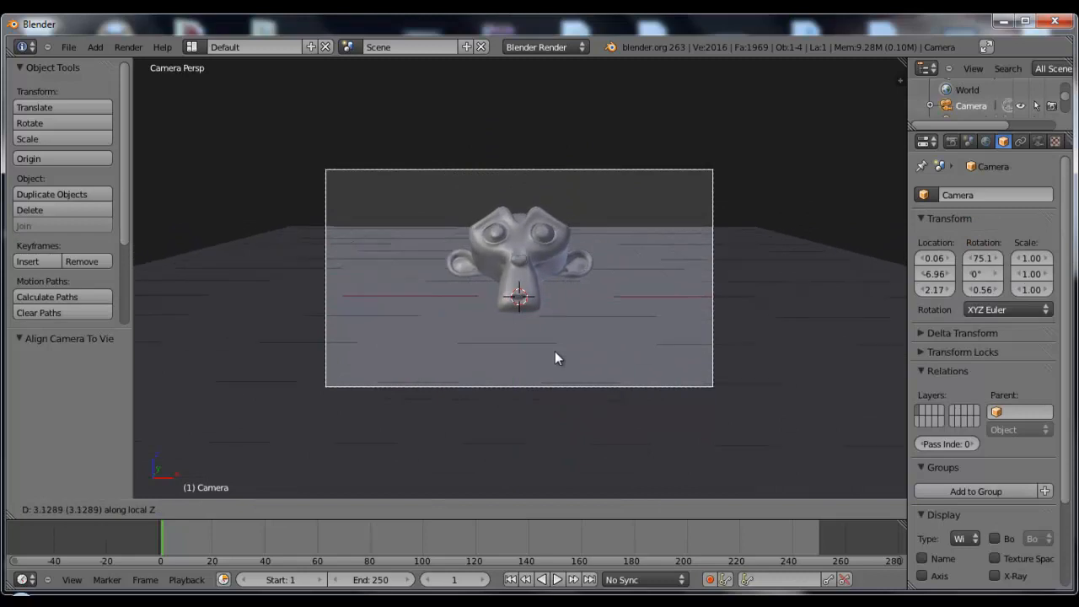
{"action": "left_click", "coordinate": [555, 339]}
Raise the camera about 0.74 and tilt it down with a trackball rotation to frame the monkey in the upper half
{"action": "key", "text": "g"}
{"action": "left_click", "coordinate": [557, 286]}
{"action": "key", "text": "r"}
{"action": "key", "text": "r"}
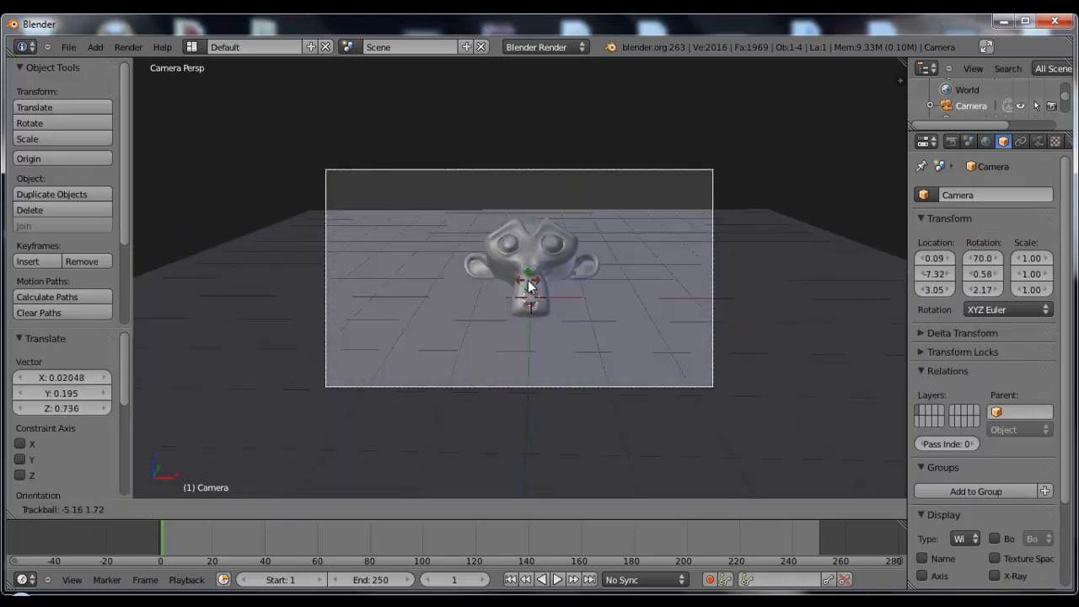
{"action": "left_click", "coordinate": [588, 296]}
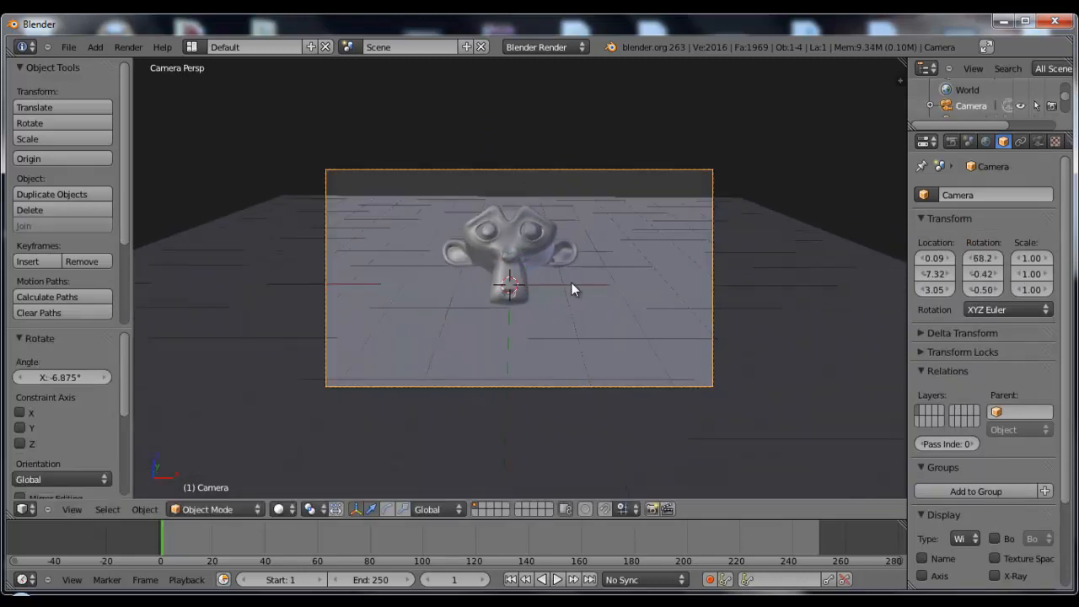
Shift the ground plane back behind the monkey and scale it up about 1.73 times
{"action": "right_click", "coordinate": [572, 283]}
{"action": "left_click_drag", "start_coordinate": [510, 268], "coordinate": [519, 199]}
{"action": "key", "text": "s"}
{"action": "left_click", "coordinate": [654, 298]}
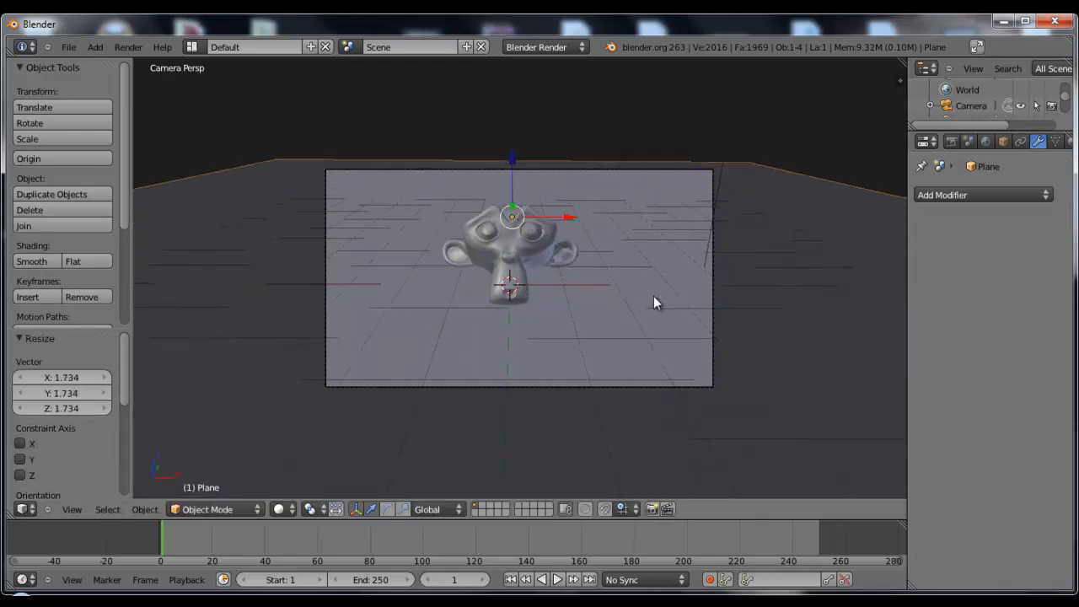
Move the ground plane to layer 11 and render the current frame
{"action": "key", "text": "m"}
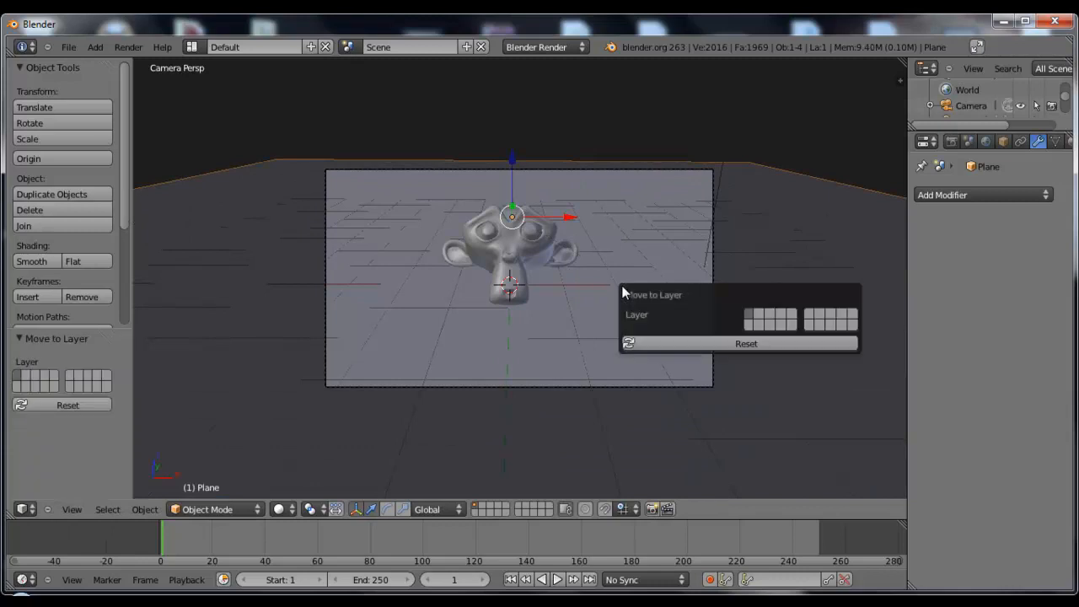
{"action": "left_click", "coordinate": [747, 328]}
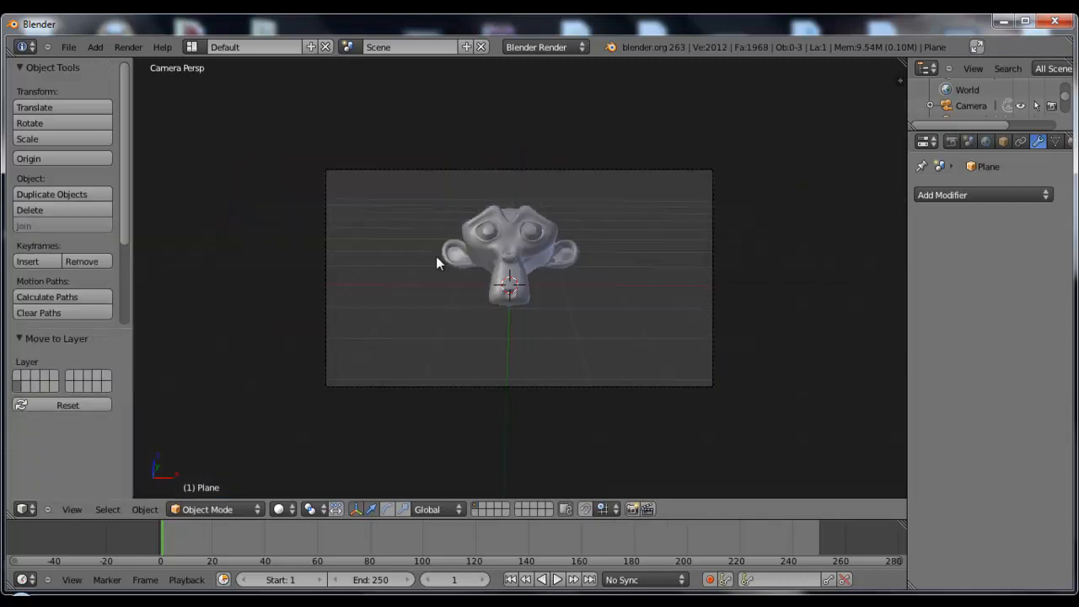
{"action": "key", "text": "F12"}
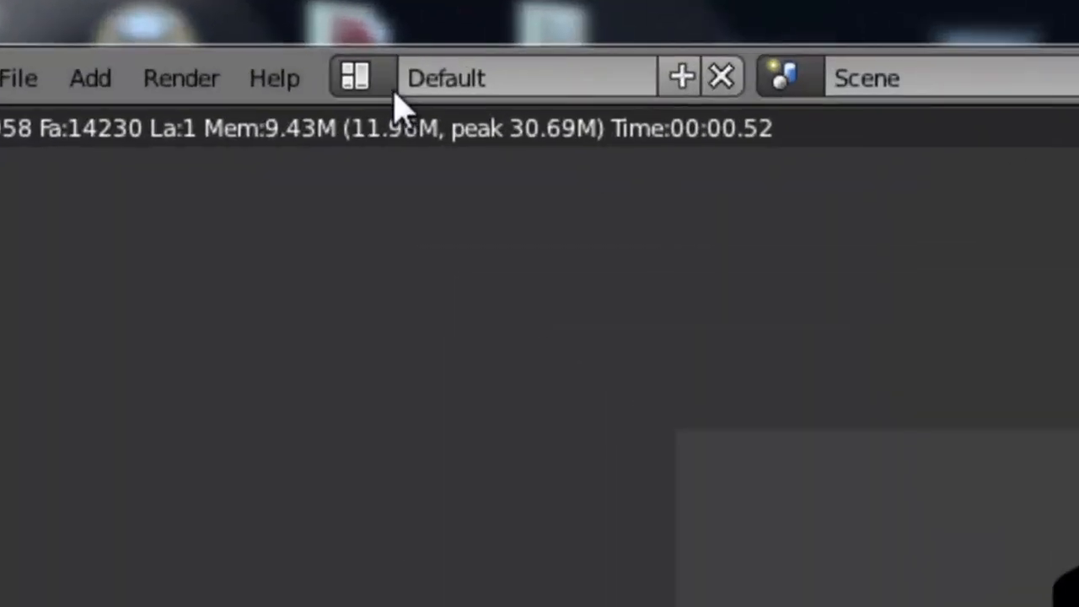
Switch to the Compositing screen layout and enable Use Nodes for the compositing node tree
{"action": "left_click", "coordinate": [195, 47]}
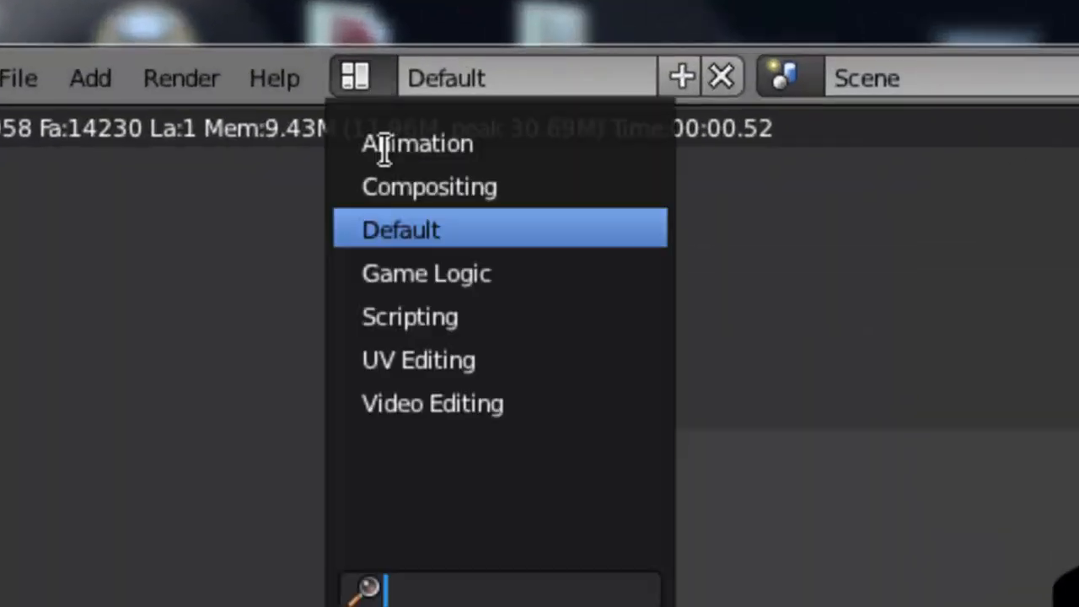
{"action": "left_click", "coordinate": [494, 188]}
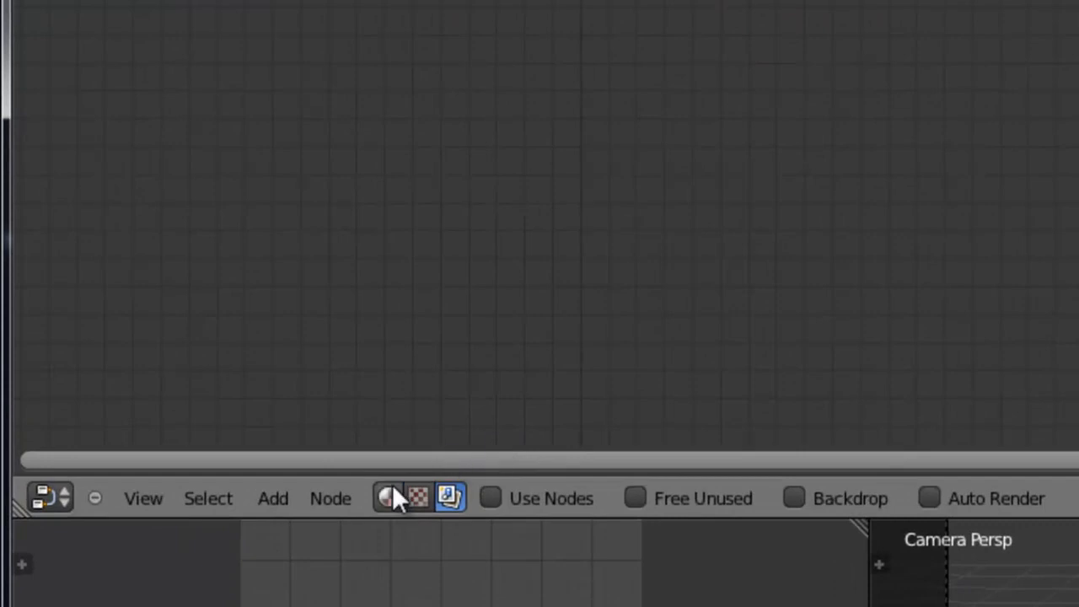
{"action": "left_click", "coordinate": [388, 497]}
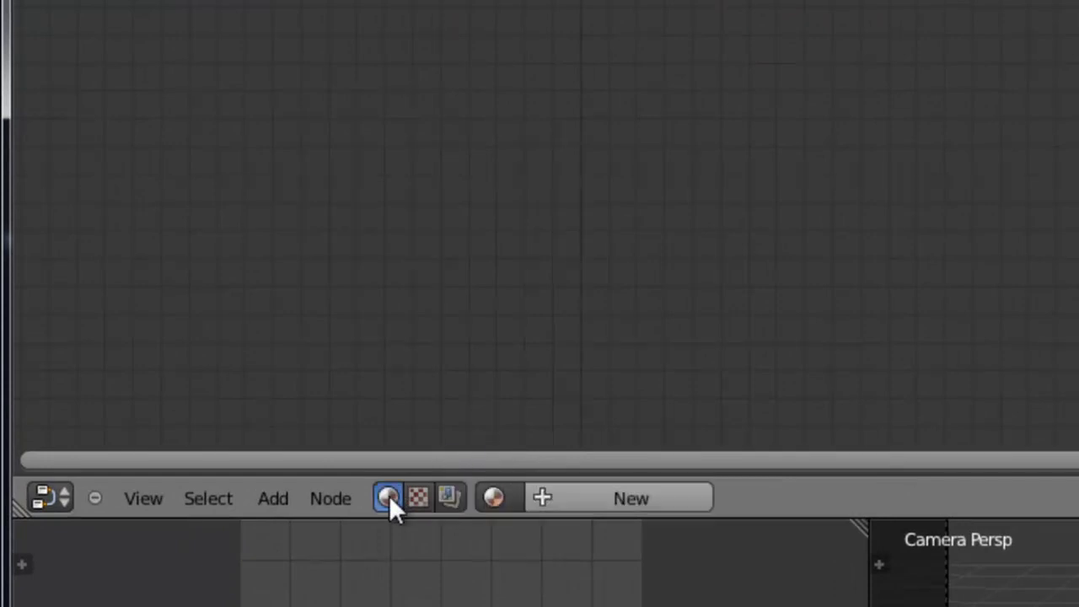
{"action": "left_click", "coordinate": [414, 496]}
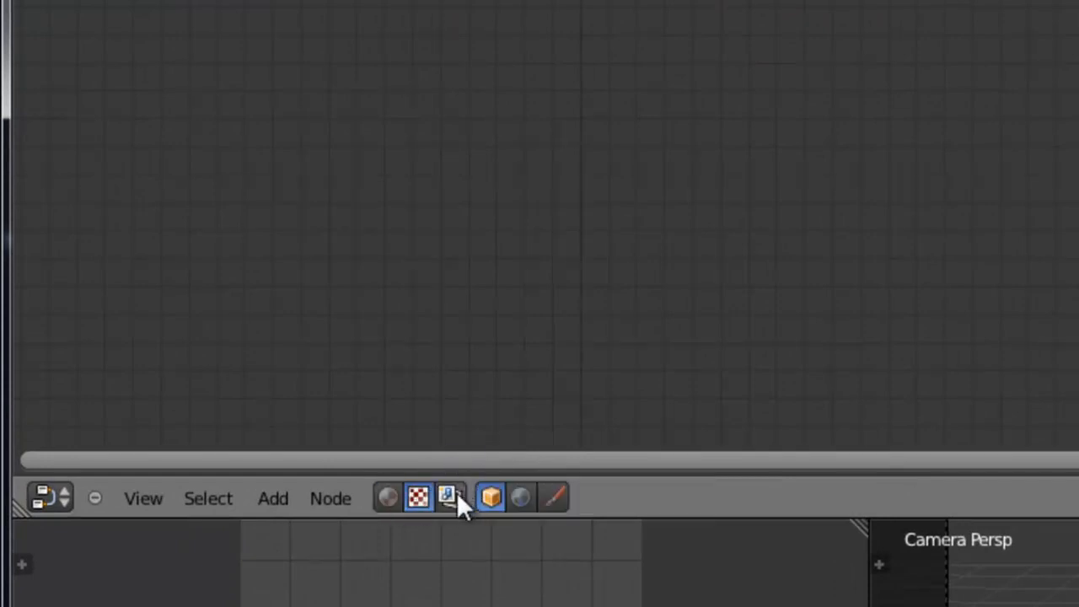
{"action": "left_click", "coordinate": [450, 496]}
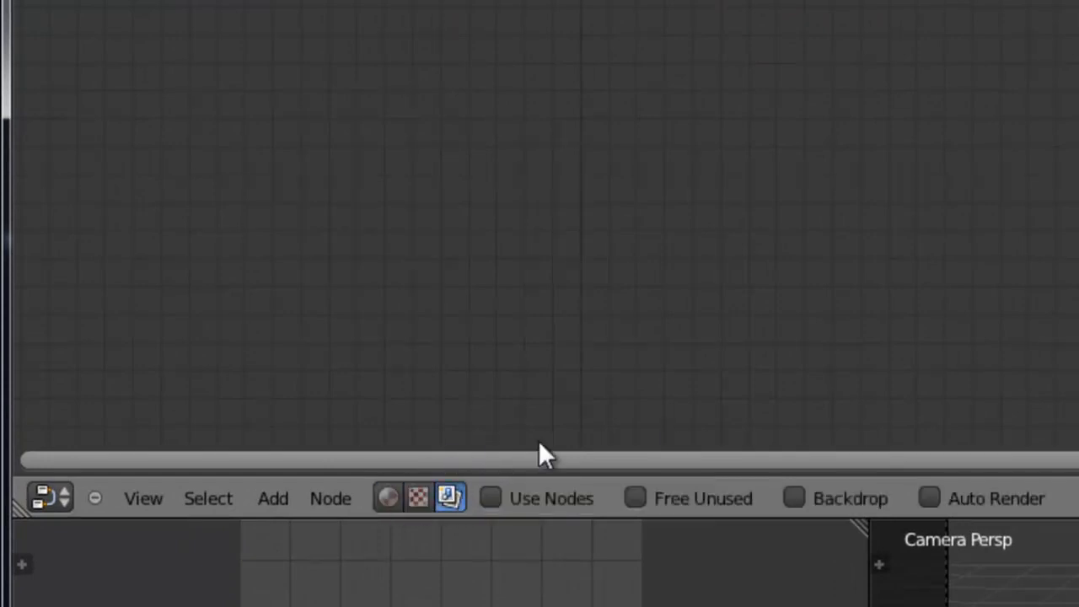
{"action": "left_click", "coordinate": [492, 497]}
Spread the Render Layers and Composite nodes far apart, roughly level with each other, and widen the Composite node
{"action": "left_click_drag", "start_coordinate": [667, 25], "coordinate": [531, 17]}
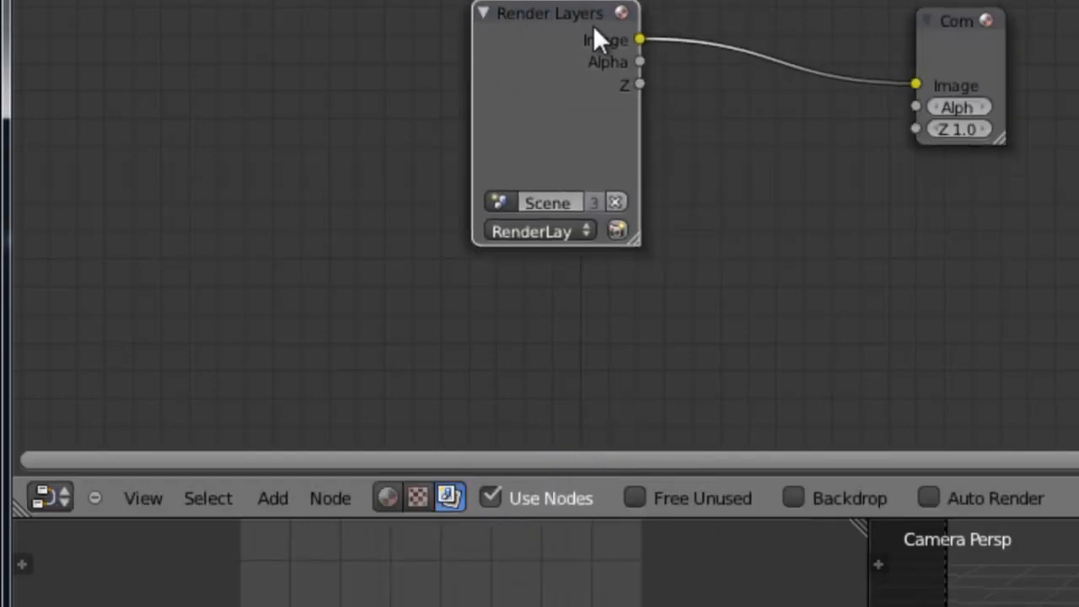
{"action": "left_click_drag", "start_coordinate": [945, 19], "coordinate": [755, 131]}
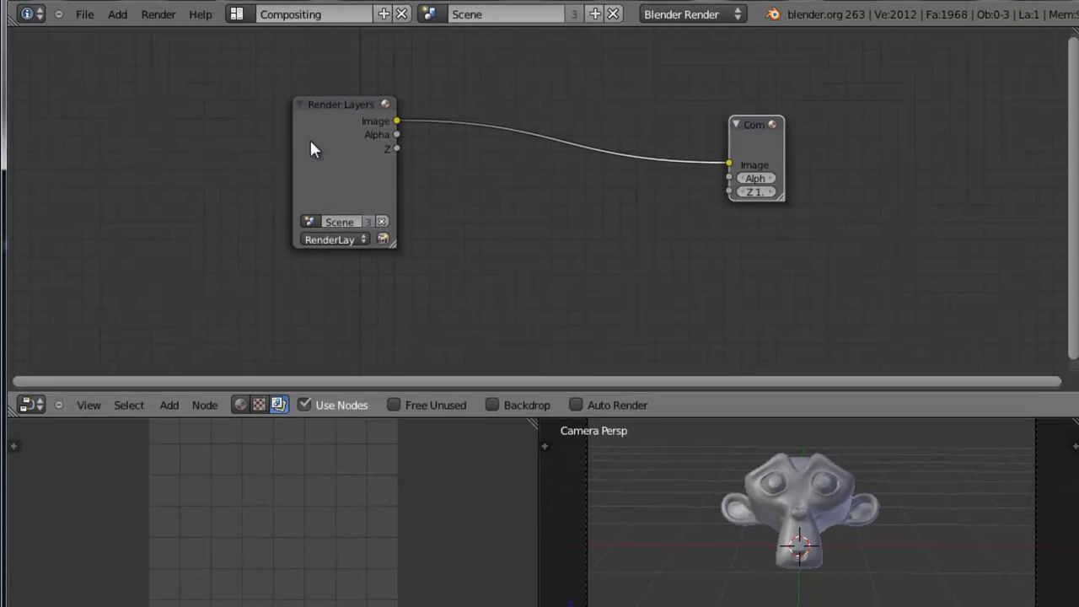
{"action": "mouse_move", "coordinate": [335, 113]}
{"action": "left_mouse_down"}
{"action": "mouse_move", "coordinate": [301, 99]}
{"action": "mouse_move", "coordinate": [332, 111]}
{"action": "left_mouse_up"}
{"action": "left_click_drag", "start_coordinate": [772, 132], "coordinate": [821, 132]}
{"action": "left_click_drag", "start_coordinate": [334, 109], "coordinate": [280, 107]}
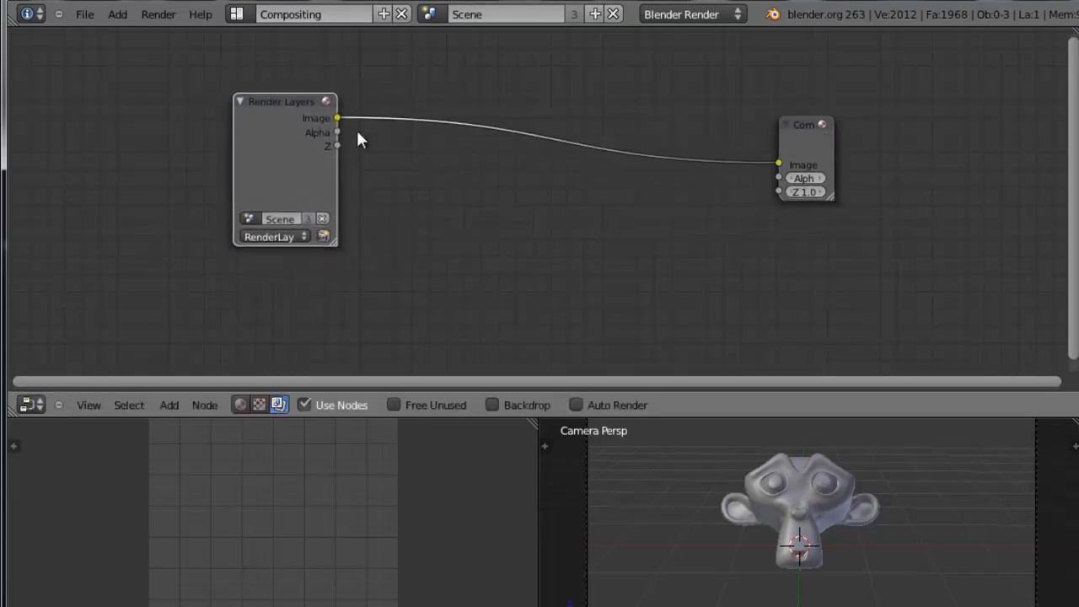
{"action": "left_click_drag", "start_coordinate": [281, 109], "coordinate": [270, 107]}
{"action": "left_click_drag", "start_coordinate": [839, 200], "coordinate": [895, 192]}
{"action": "left_click_drag", "start_coordinate": [856, 125], "coordinate": [873, 109]}
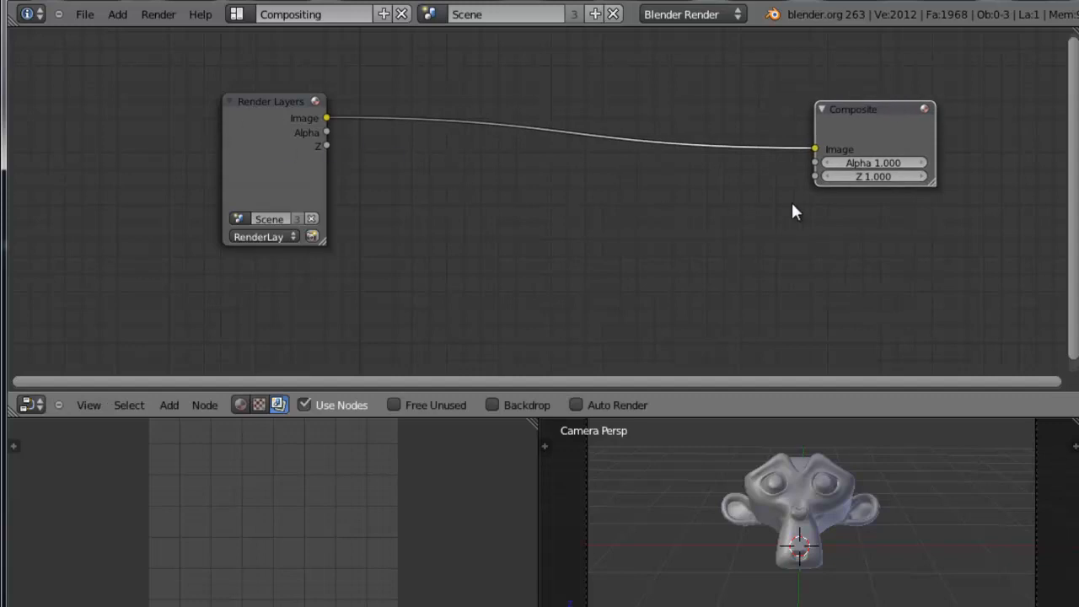
{"action": "left_click_drag", "start_coordinate": [862, 119], "coordinate": [847, 86]}
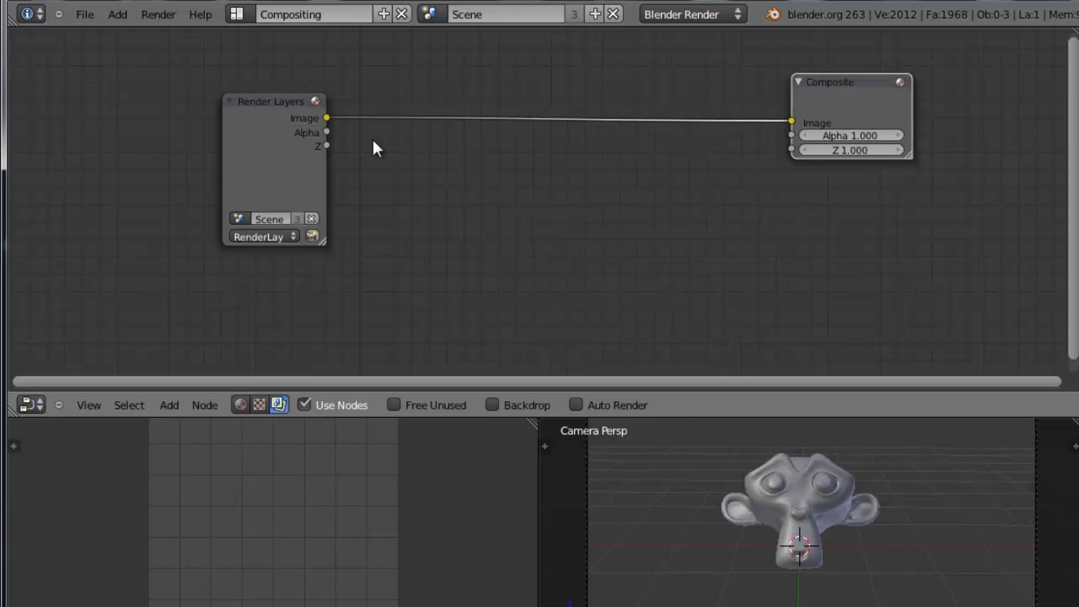
{"action": "mouse_move", "coordinate": [883, 89]}
{"action": "left_mouse_down"}
{"action": "mouse_move", "coordinate": [911, 96]}
{"action": "mouse_move", "coordinate": [868, 92]}
{"action": "left_mouse_up"}
Render the scene's render layer from the Render Layers node
{"action": "scroll", "coordinate": [514, 239], "scroll_direction": "down", "scroll_amount": 1}
{"action": "mouse_move", "coordinate": [564, 226]}
{"action": "middle_mouse_down"}
{"action": "mouse_move", "coordinate": [552, 253]}
{"action": "mouse_move", "coordinate": [575, 235]}
{"action": "middle_mouse_up"}
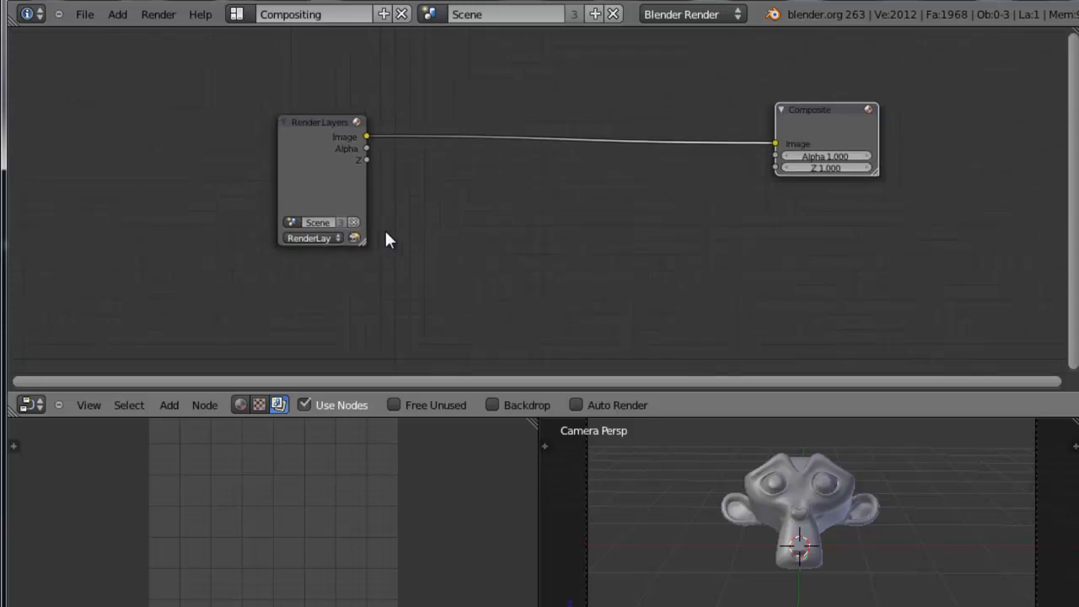
{"action": "left_click", "coordinate": [355, 238]}
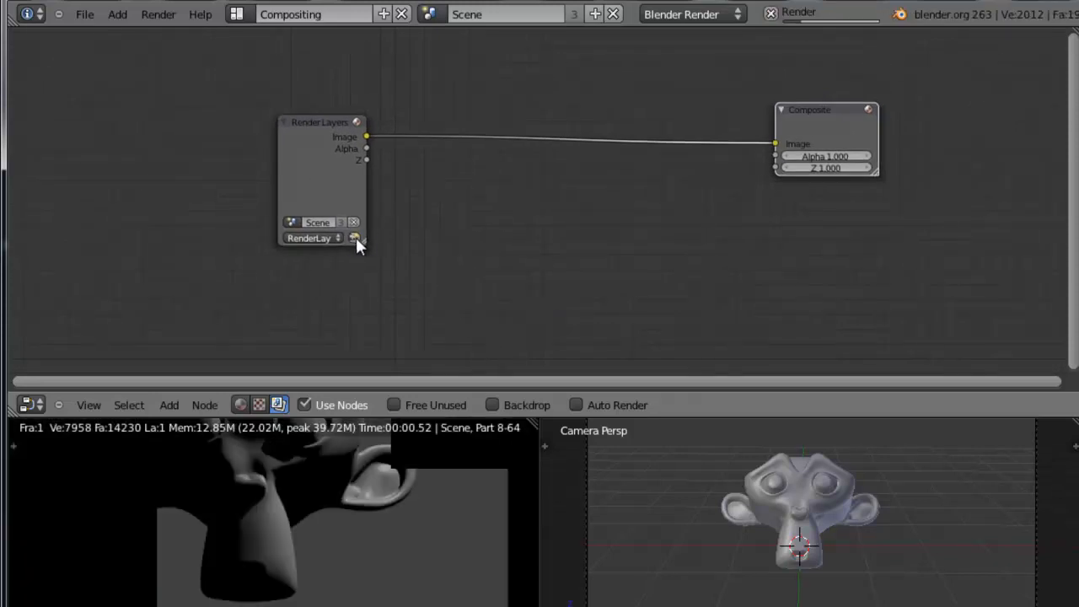
Enable the node editor backdrop and move the Composite and Render Layers nodes farther apart
{"action": "left_click_drag", "start_coordinate": [829, 111], "coordinate": [873, 110]}
{"action": "scroll", "coordinate": [282, 523], "scroll_direction": "down", "scroll_amount": 4}
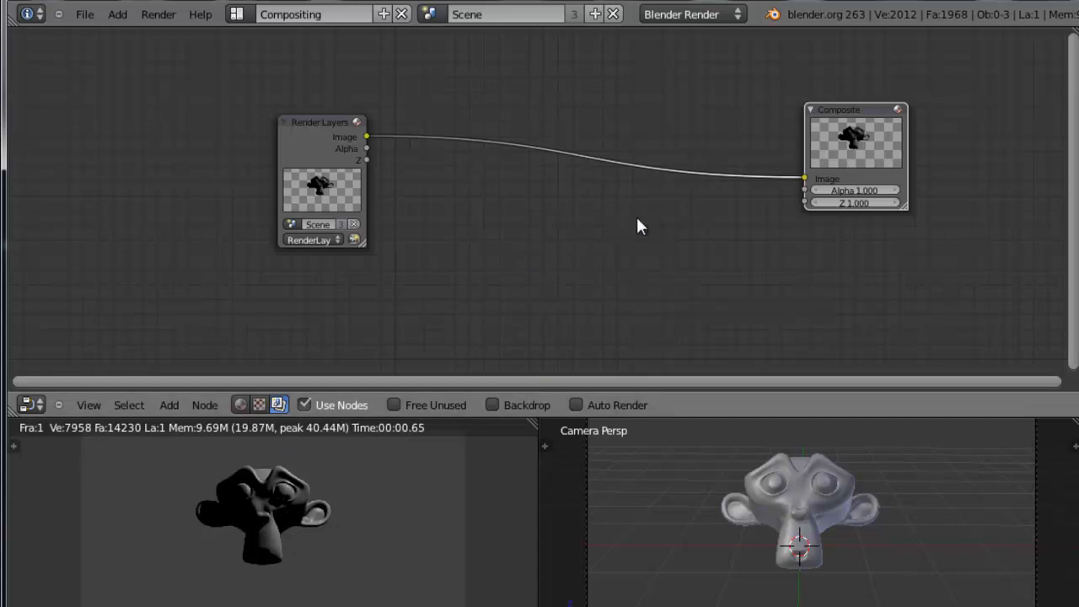
{"action": "scroll", "coordinate": [627, 227], "scroll_direction": "down", "scroll_amount": 8}
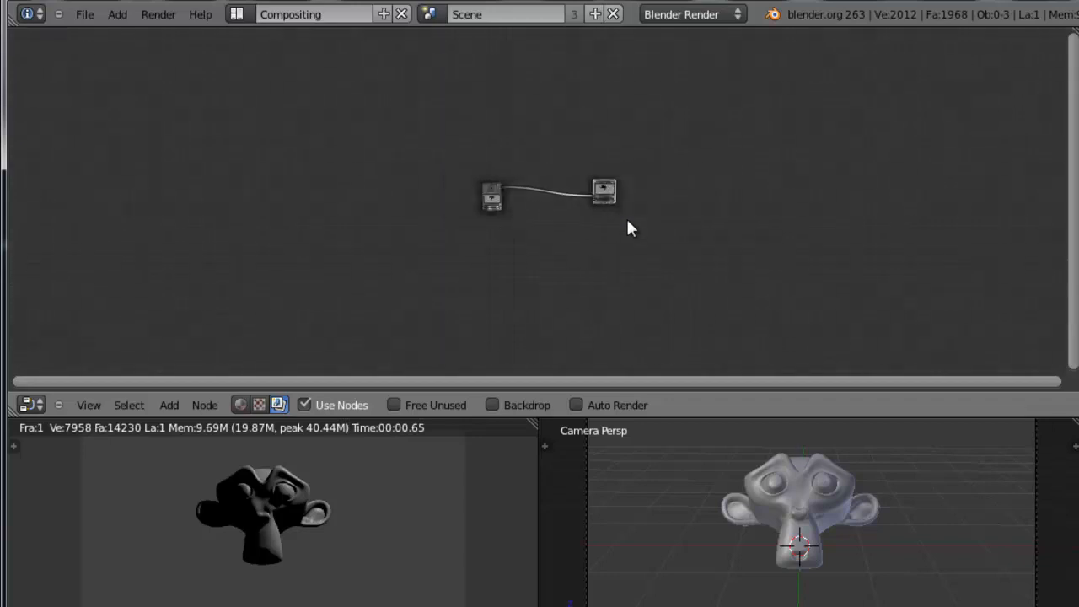
{"action": "scroll", "coordinate": [627, 228], "scroll_direction": "up", "scroll_amount": 5}
{"action": "scroll", "coordinate": [628, 226], "scroll_direction": "up", "scroll_amount": 4}
{"action": "scroll", "coordinate": [628, 226], "scroll_direction": "down", "scroll_amount": 1}
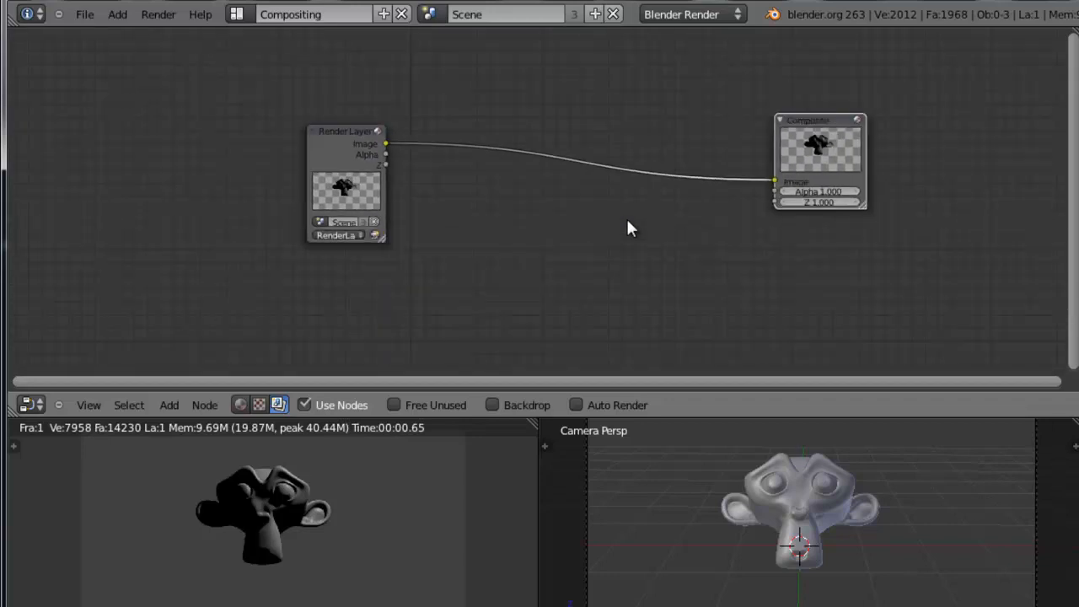
{"action": "middle_click_drag", "start_coordinate": [615, 239], "coordinate": [578, 216]}
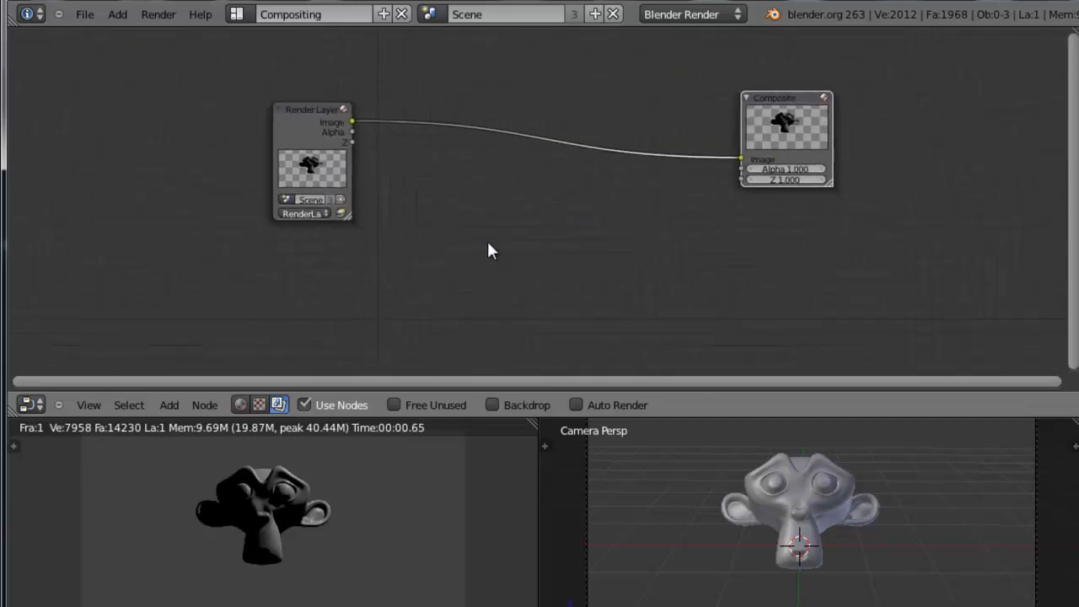
{"action": "left_click", "coordinate": [494, 404]}
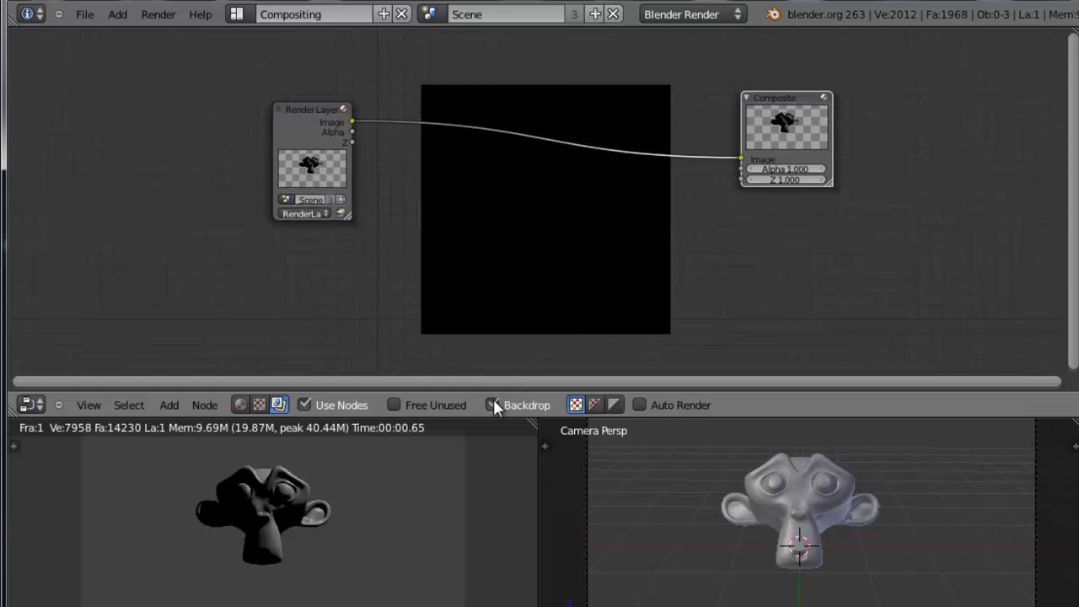
{"action": "left_click_drag", "start_coordinate": [747, 101], "coordinate": [819, 98]}
{"action": "left_click_drag", "start_coordinate": [304, 108], "coordinate": [285, 110]}
Add a Viewer node just below the Composite node and connect the Render Layers Image output to it
{"action": "key", "text": "shift+a"}
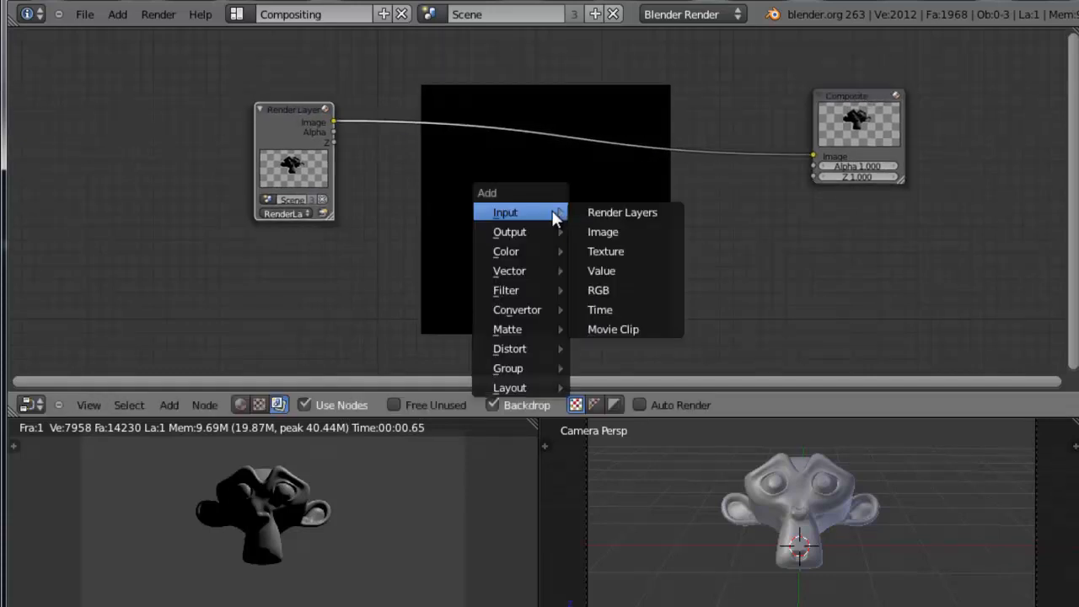
{"action": "mouse_move", "coordinate": [547, 232]}
{"action": "mouse_move", "coordinate": [524, 231]}
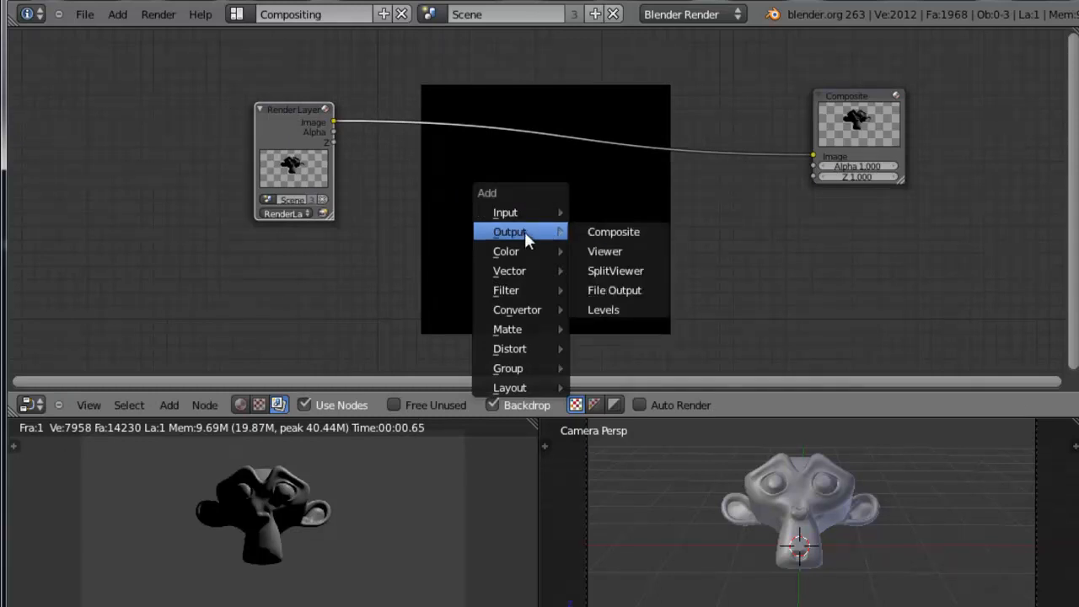
{"action": "left_click", "coordinate": [620, 250]}
{"action": "left_click_drag", "start_coordinate": [623, 218], "coordinate": [754, 204]}
{"action": "left_click_drag", "start_coordinate": [335, 122], "coordinate": [574, 212]}
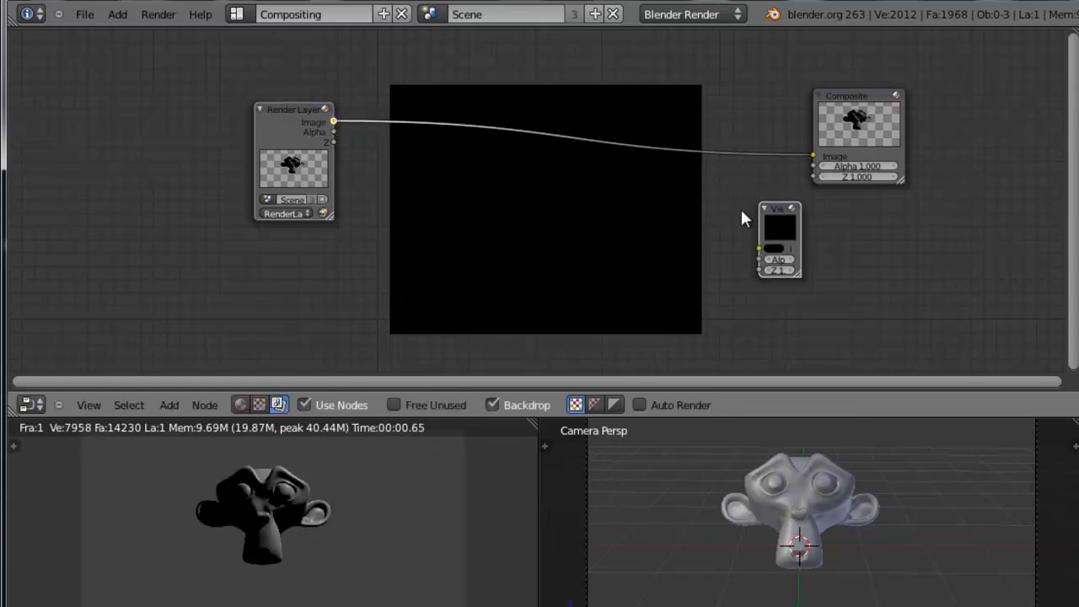
{"action": "left_click_drag", "start_coordinate": [777, 210], "coordinate": [756, 217]}
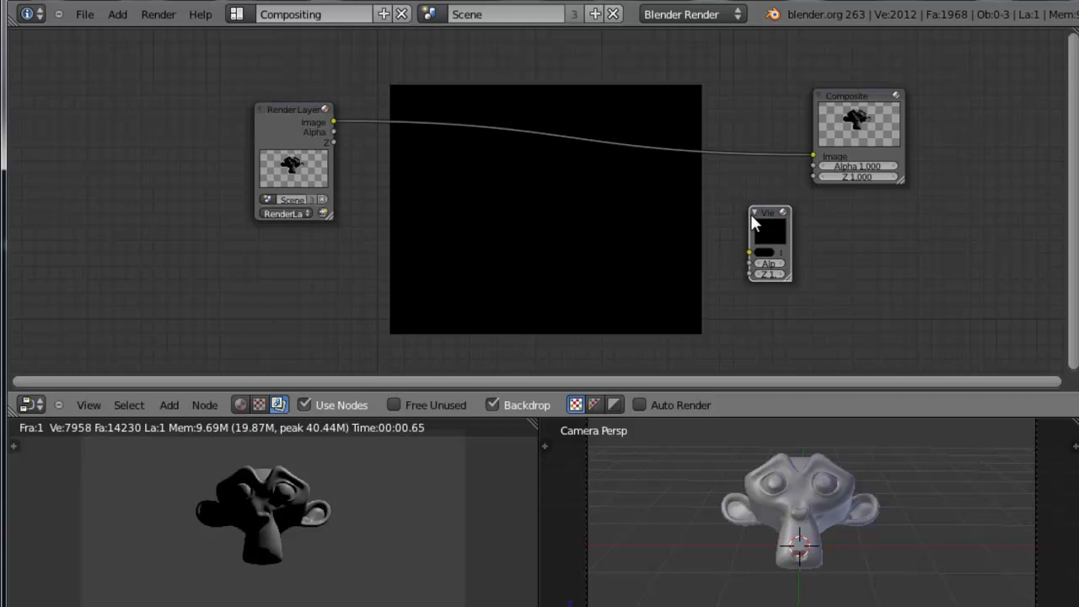
{"action": "left_click", "coordinate": [296, 123], "text": "ctrl+shift"}
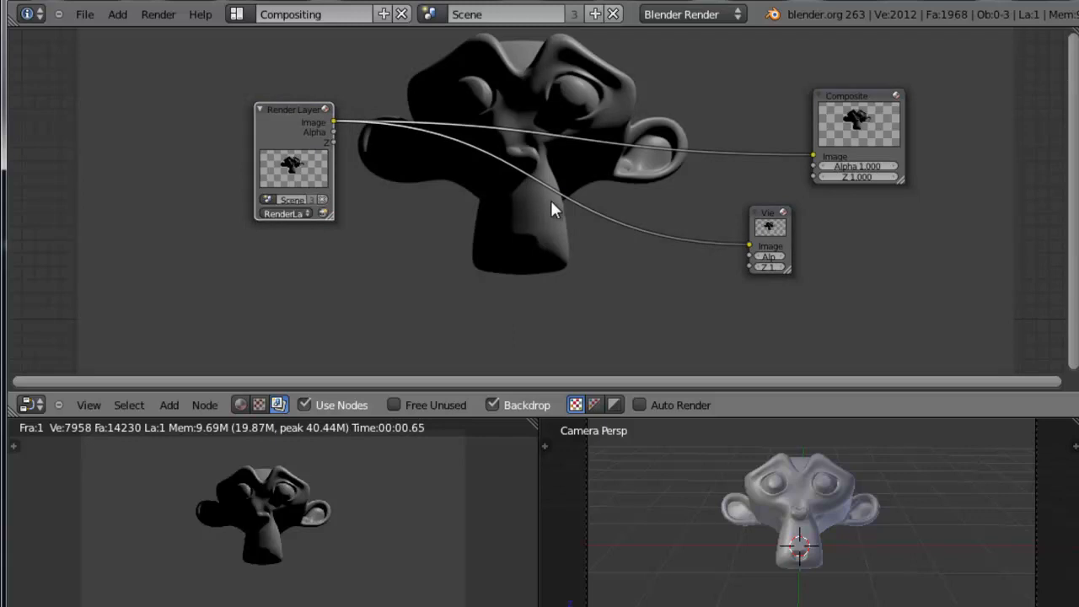
Maximize the node editor and move the Render Layers node clear of the monkey in the backdrop
{"action": "key", "text": "ctrl+Up"}
{"action": "scroll", "coordinate": [710, 352], "scroll_direction": "up", "scroll_amount": 1}
{"action": "middle_click_drag", "start_coordinate": [698, 385], "coordinate": [680, 300]}
{"action": "left_click_drag", "start_coordinate": [270, 113], "coordinate": [211, 149]}
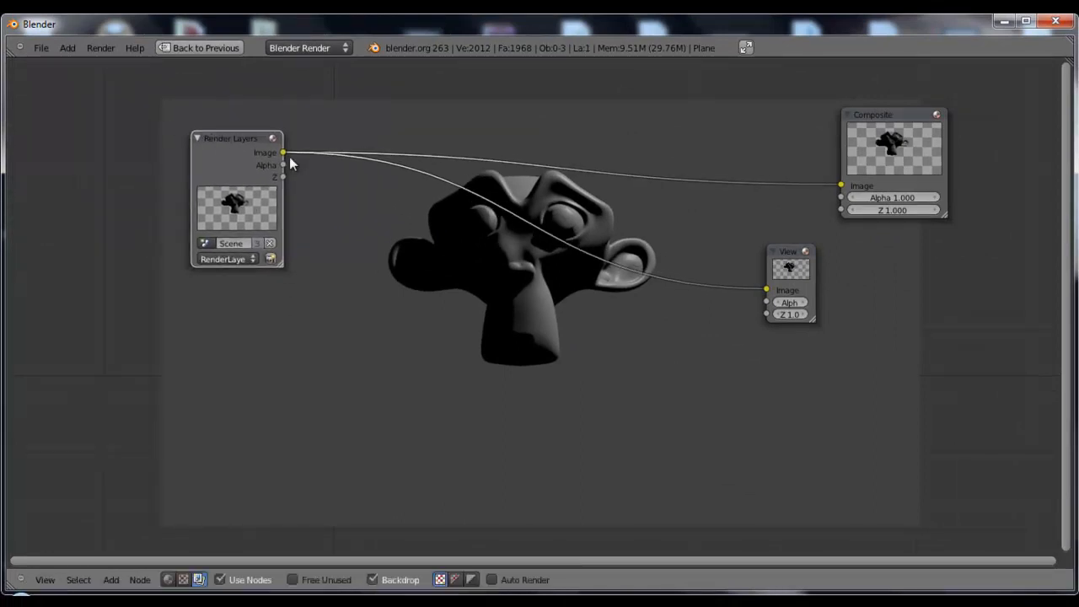
Preview the Alpha and Z outputs of the Render Layers node in the Viewer, ending on the Image output
{"action": "left_click", "coordinate": [263, 155], "text": "ctrl+shift"}
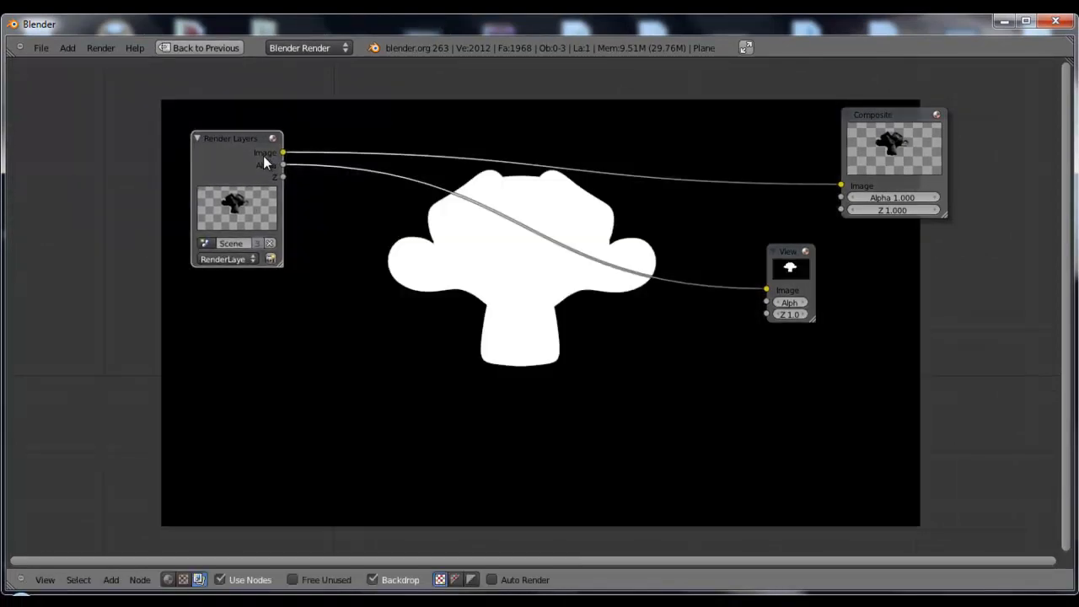
{"action": "left_click", "coordinate": [263, 155], "text": "ctrl+shift"}
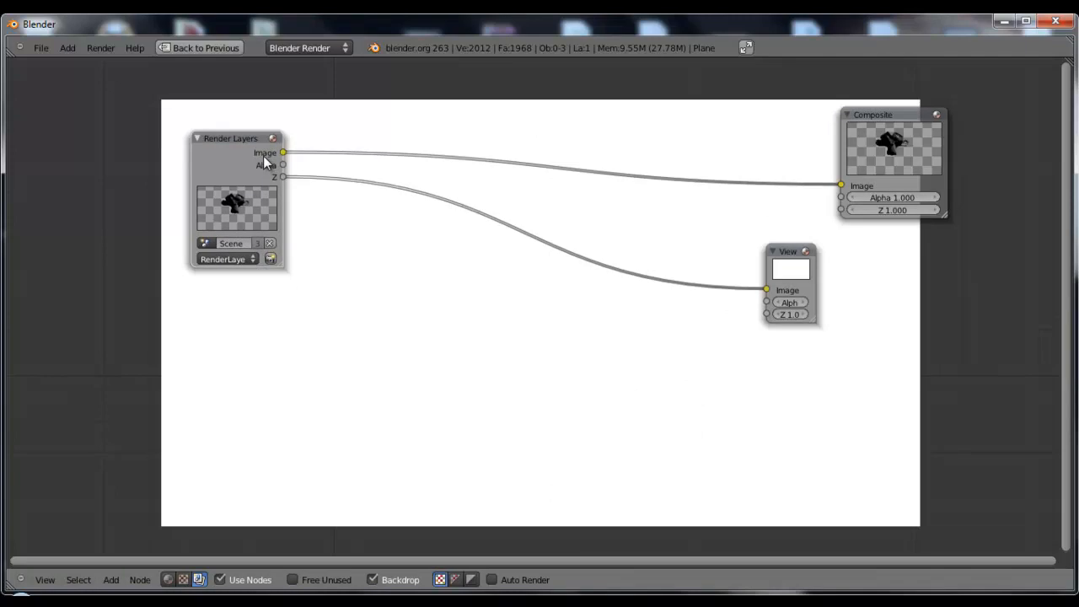
{"action": "mouse_move", "coordinate": [797, 251]}
{"action": "left_mouse_down"}
{"action": "mouse_move", "coordinate": [860, 247]}
{"action": "mouse_move", "coordinate": [784, 259]}
{"action": "left_mouse_up"}
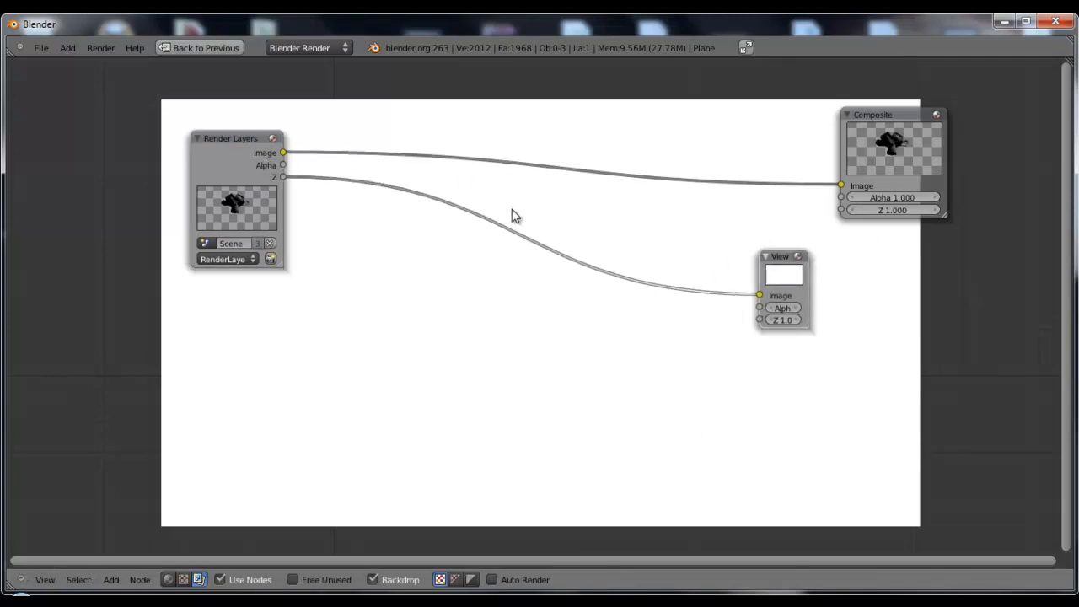
{"action": "left_click", "coordinate": [264, 167], "text": "ctrl+shift"}
{"action": "left_click", "coordinate": [261, 167], "text": "ctrl+shift"}
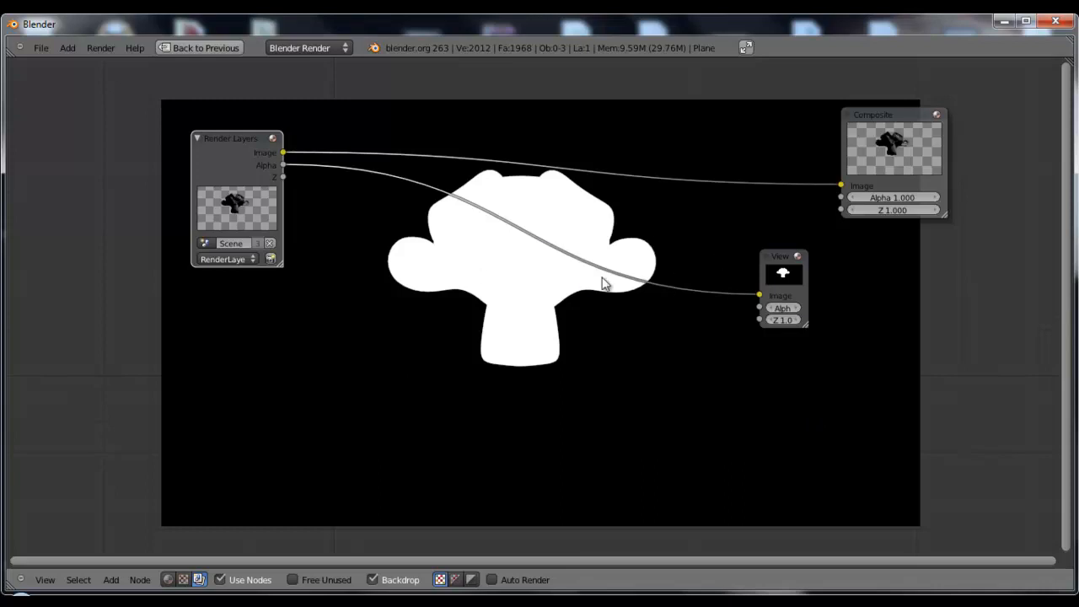
{"action": "left_click", "coordinate": [249, 165], "text": "ctrl+shift"}
{"action": "left_click", "coordinate": [261, 152], "text": "ctrl+shift"}
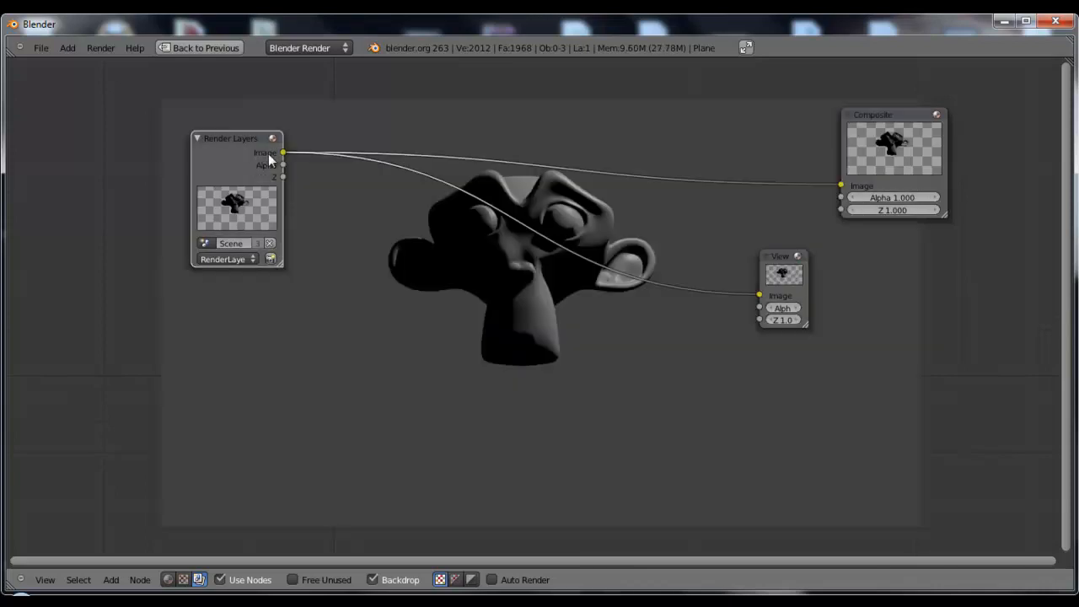
Show the backdrop with colour and alpha for comparison, and return it to colour only
{"action": "left_click", "coordinate": [456, 579]}
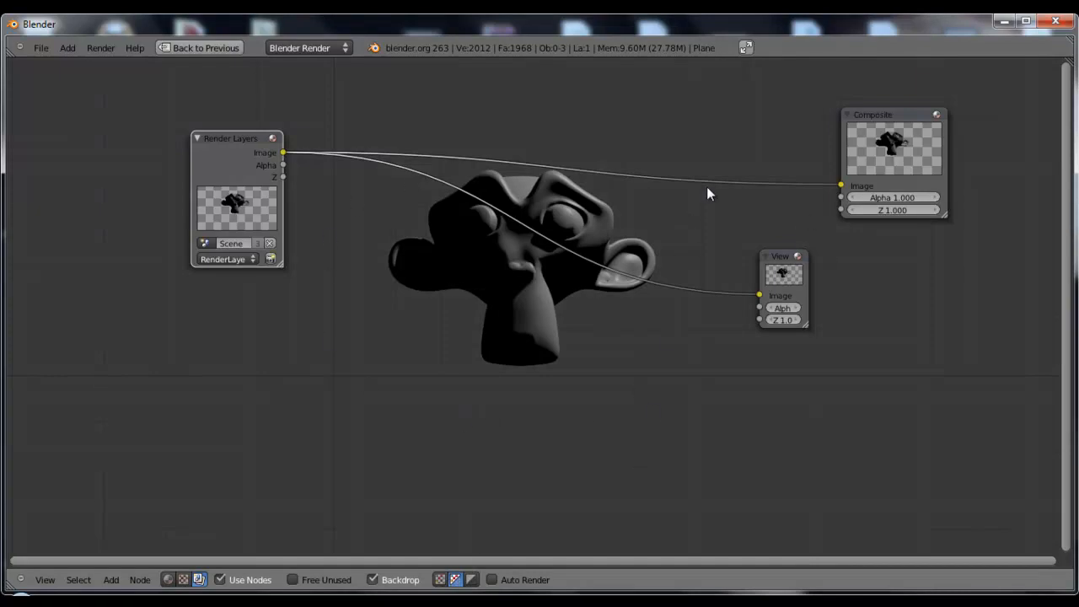
{"action": "left_click", "coordinate": [253, 158], "text": "ctrl+shift"}
{"action": "left_click", "coordinate": [253, 158], "text": "ctrl+shift"}
{"action": "left_click", "coordinate": [254, 157], "text": "ctrl+shift"}
{"action": "scroll", "coordinate": [514, 271], "scroll_direction": "down", "scroll_amount": 1}
{"action": "left_click", "coordinate": [440, 580]}
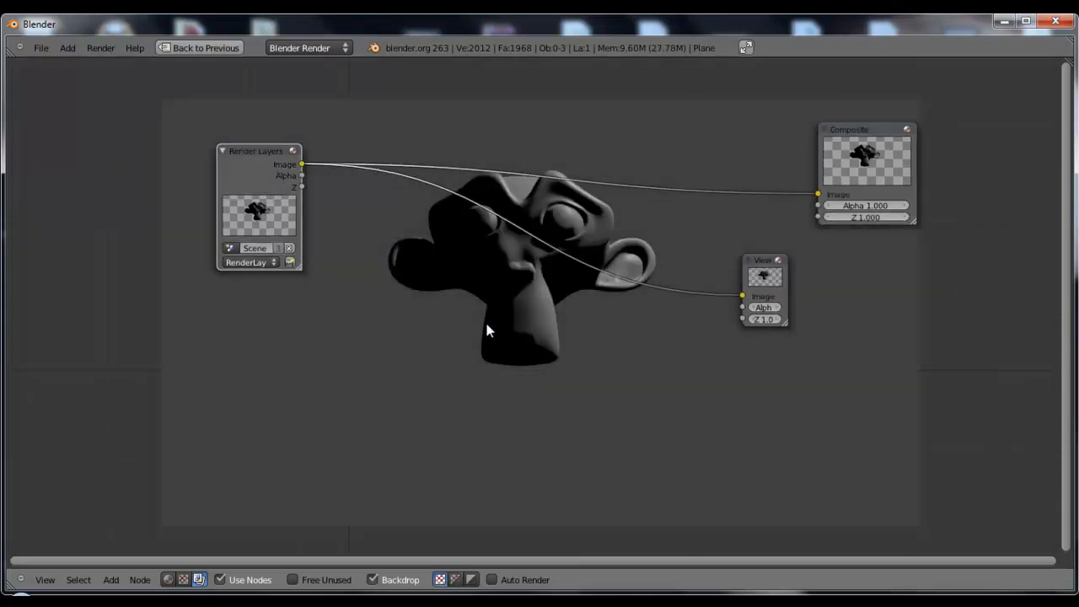
Shift the Render Layers node slightly outward and place the Viewer node directly under the Composite node
{"action": "scroll", "coordinate": [487, 324], "scroll_direction": "up", "scroll_amount": 2}
{"action": "mouse_move", "coordinate": [487, 313]}
{"action": "middle_mouse_down"}
{"action": "mouse_move", "coordinate": [503, 282]}
{"action": "mouse_move", "coordinate": [490, 313]}
{"action": "middle_mouse_up"}
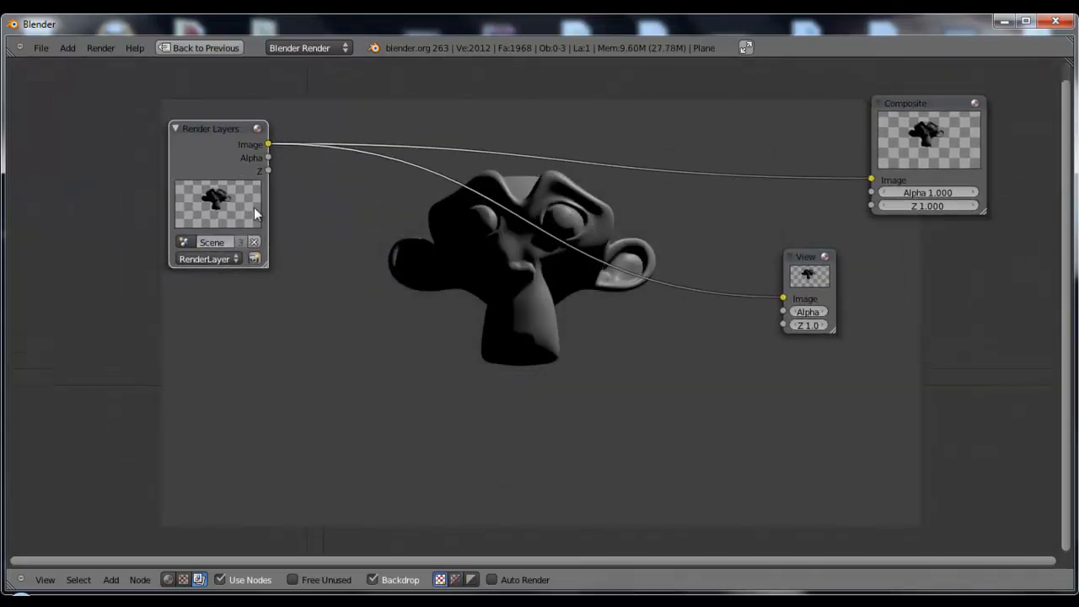
{"action": "left_click_drag", "start_coordinate": [232, 126], "coordinate": [206, 133]}
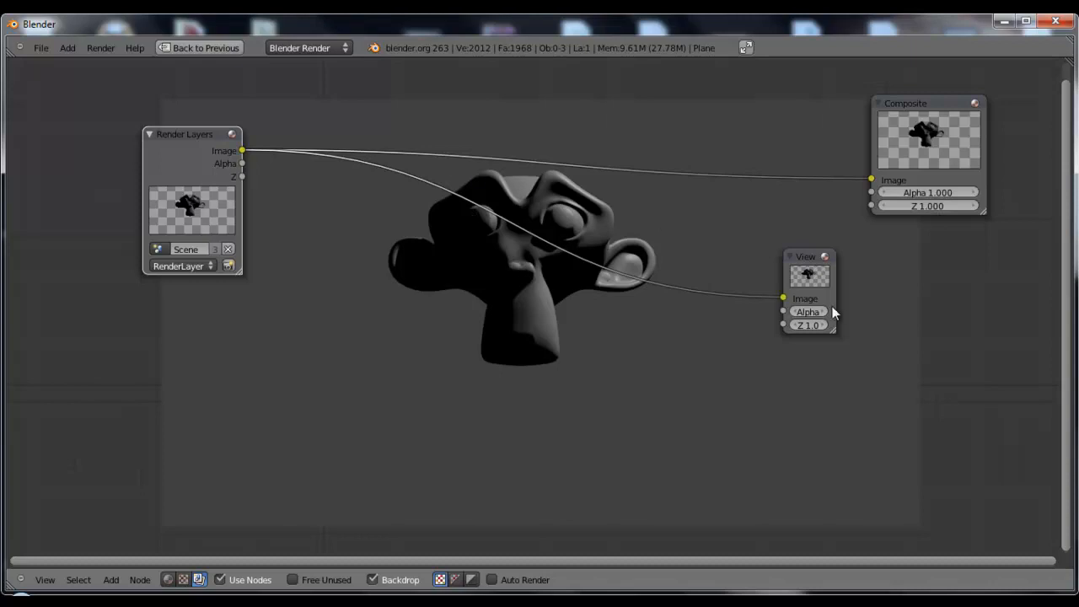
{"action": "left_click_drag", "start_coordinate": [807, 265], "coordinate": [911, 264]}
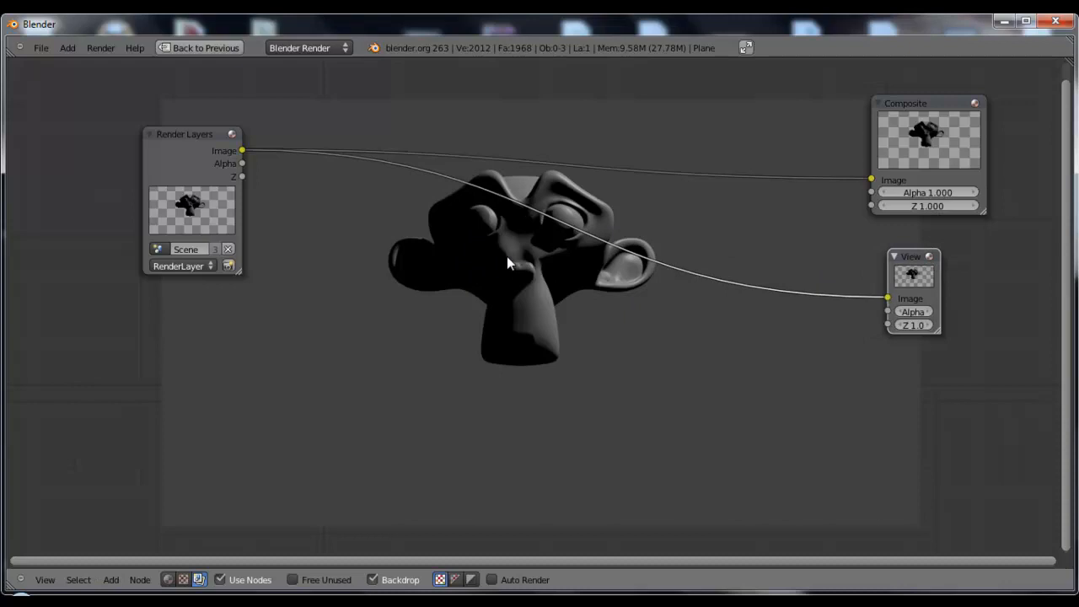
{"action": "left_click_drag", "start_coordinate": [191, 136], "coordinate": [201, 143]}
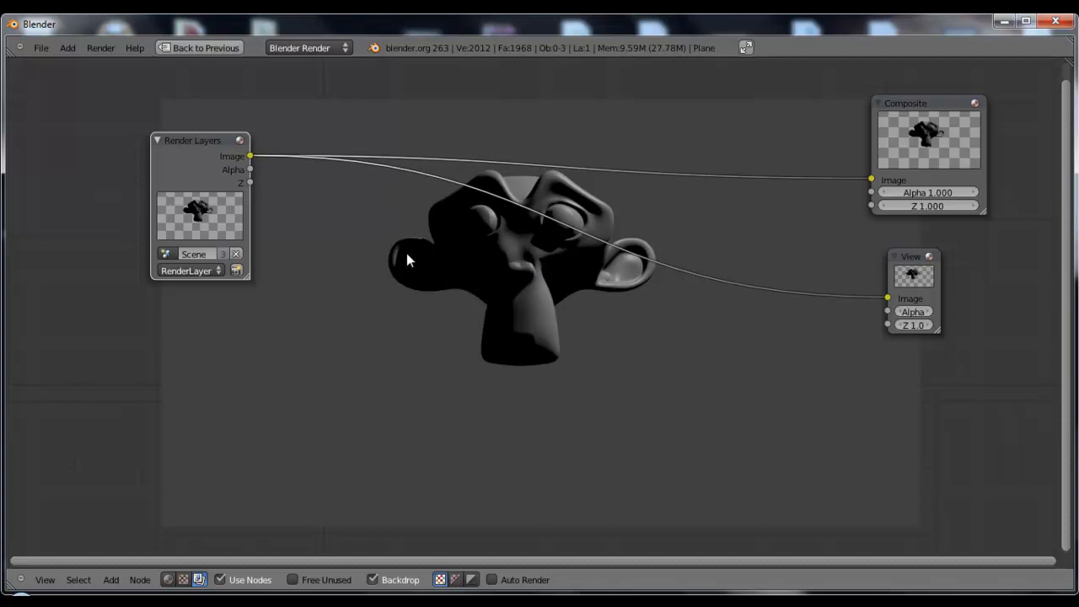
Restore the full compositing layout and bring the ground plane back together with the monkey on layer 1
{"action": "key", "text": "ctrl+Up"}
{"action": "middle_click_drag", "start_coordinate": [382, 160], "coordinate": [421, 214]}
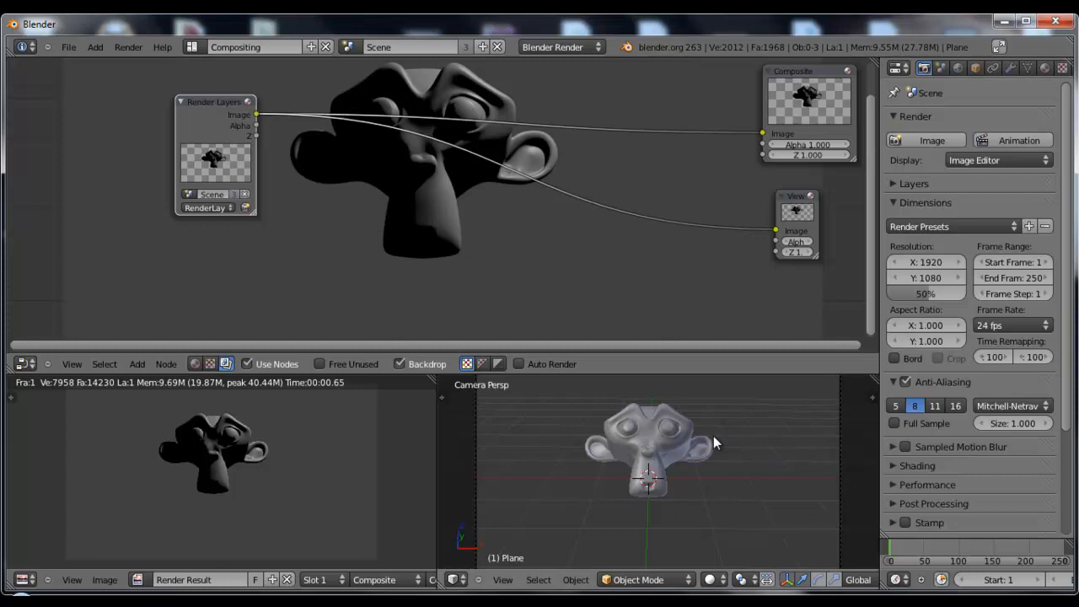
{"action": "scroll", "coordinate": [826, 579], "scroll_direction": "down", "scroll_amount": 6}
{"action": "left_click", "coordinate": [708, 585], "text": "shift"}
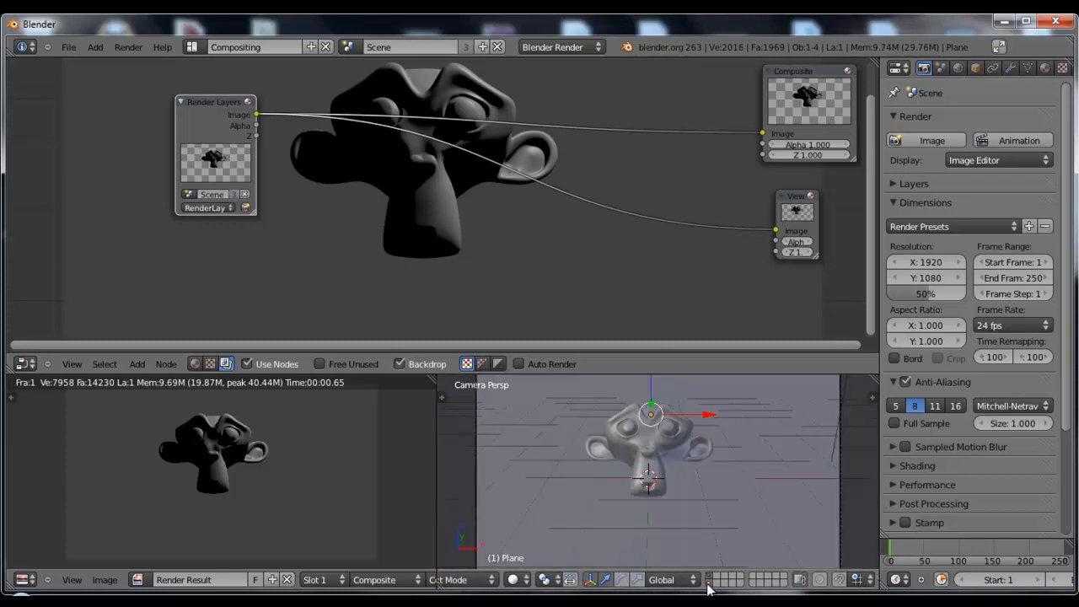
Re-render the scene with the ground plane from the Render Layers node and reposition the node tree over the backdrop
{"action": "left_click", "coordinate": [247, 206]}
{"action": "middle_click_drag", "start_coordinate": [518, 201], "coordinate": [416, 214]}
{"action": "left_click_drag", "start_coordinate": [120, 111], "coordinate": [140, 111]}
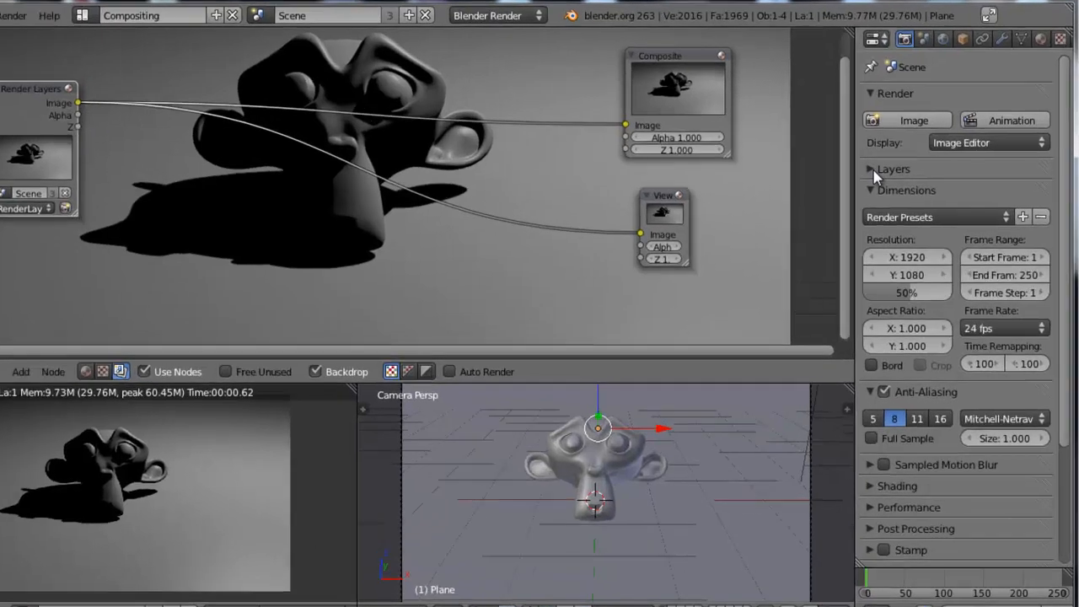
Enable the Diffuse, Specular and Shadow passes in the render layer settings
{"action": "left_click", "coordinate": [919, 183]}
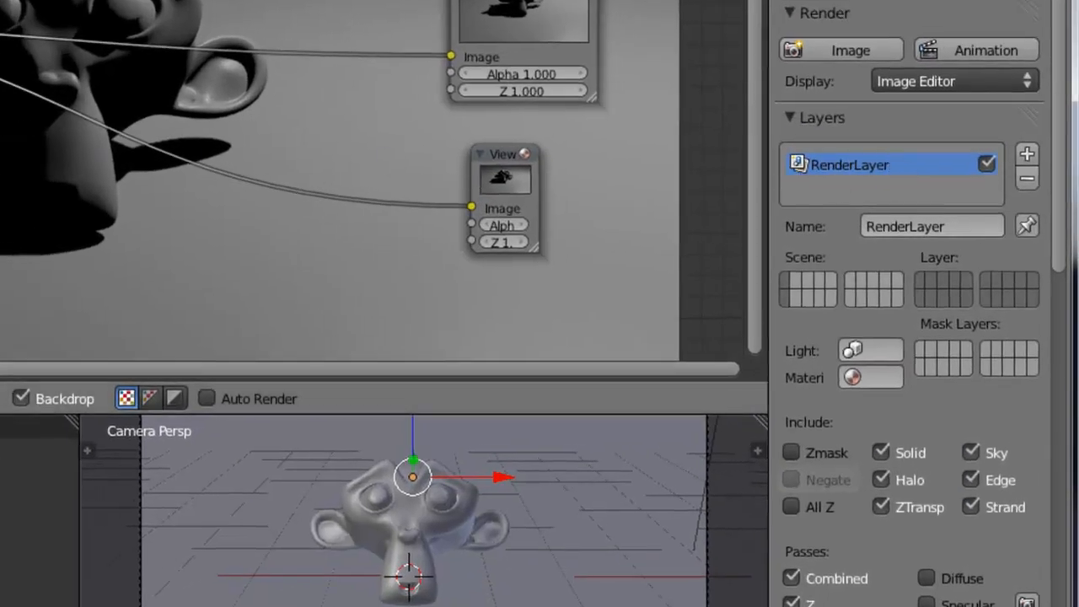
{"action": "left_click_drag", "start_coordinate": [1061, 159], "coordinate": [1060, 331]}
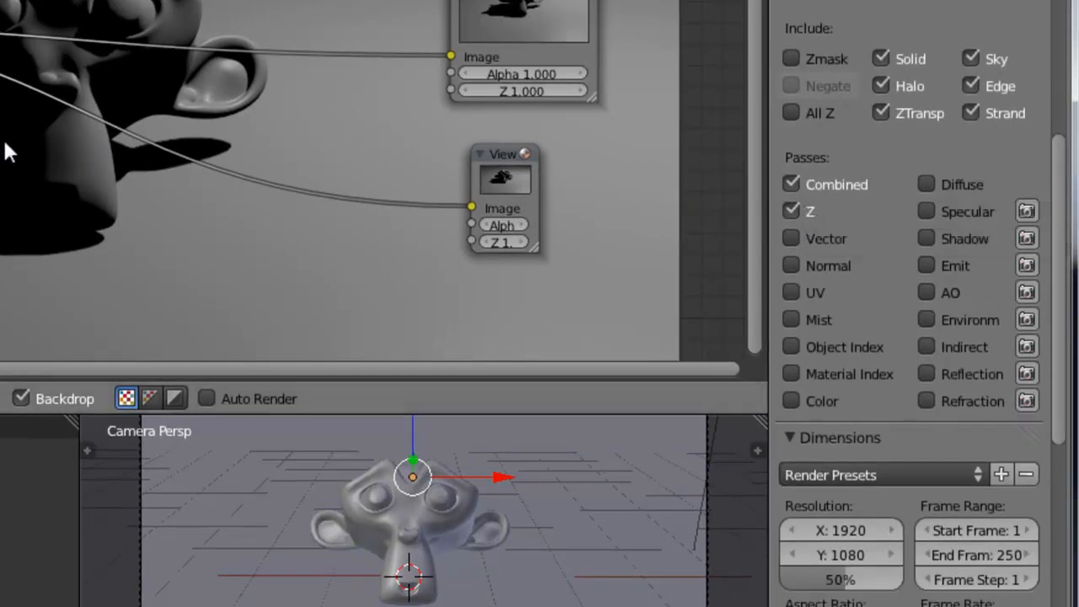
{"action": "left_click", "coordinate": [792, 211]}
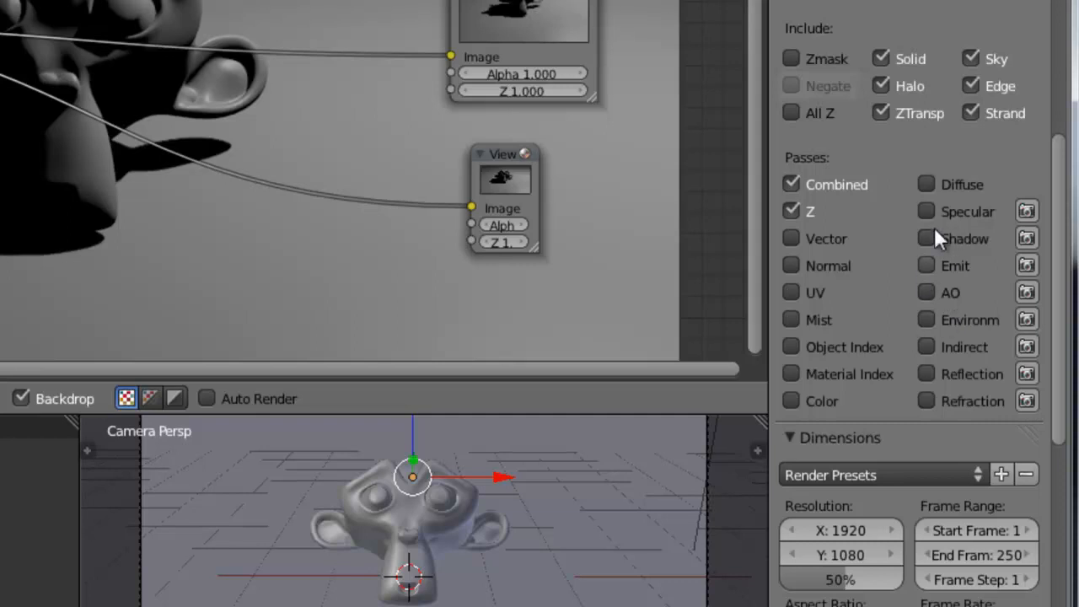
{"action": "left_click", "coordinate": [930, 182]}
{"action": "left_click", "coordinate": [930, 207]}
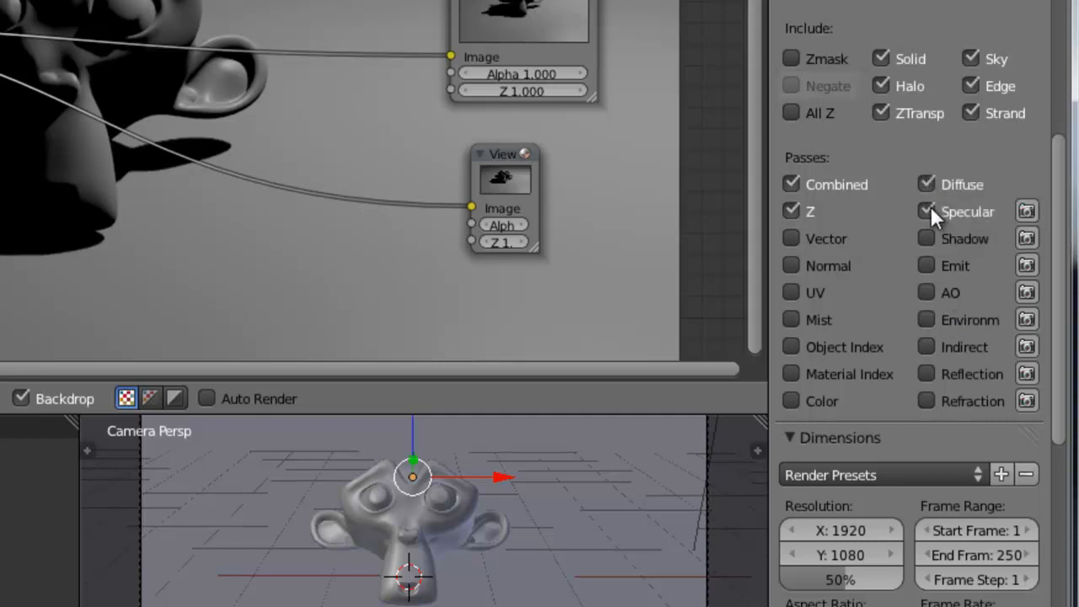
{"action": "left_click", "coordinate": [927, 236]}
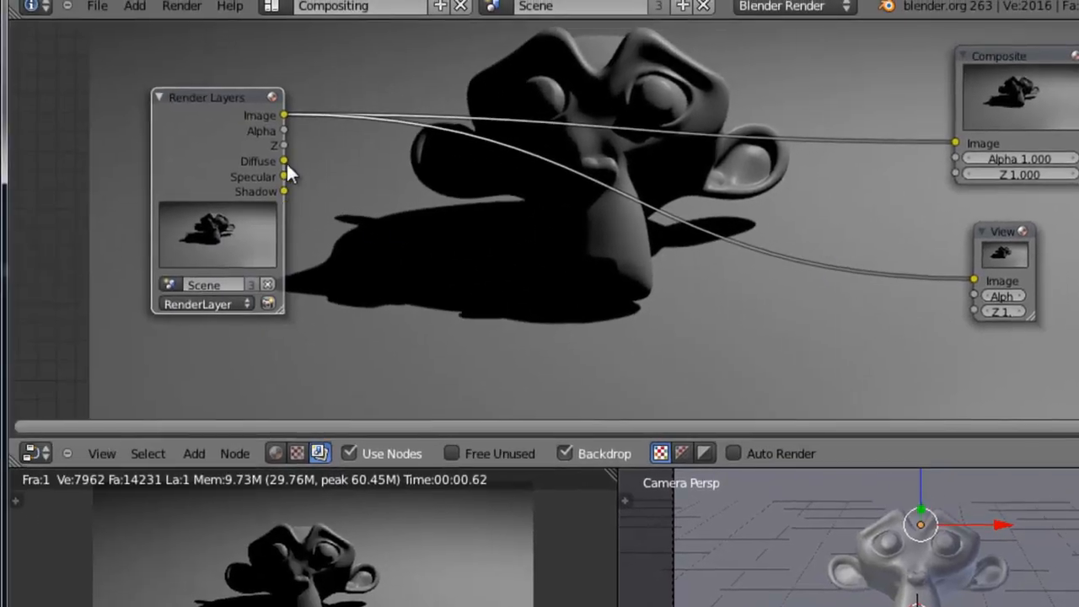
Preview the Diffuse, Specular and Shadow outputs in the Viewer node, and reconnect the Image output to it
{"action": "left_click_drag", "start_coordinate": [284, 161], "coordinate": [977, 279]}
{"action": "left_click_drag", "start_coordinate": [285, 177], "coordinate": [974, 291]}
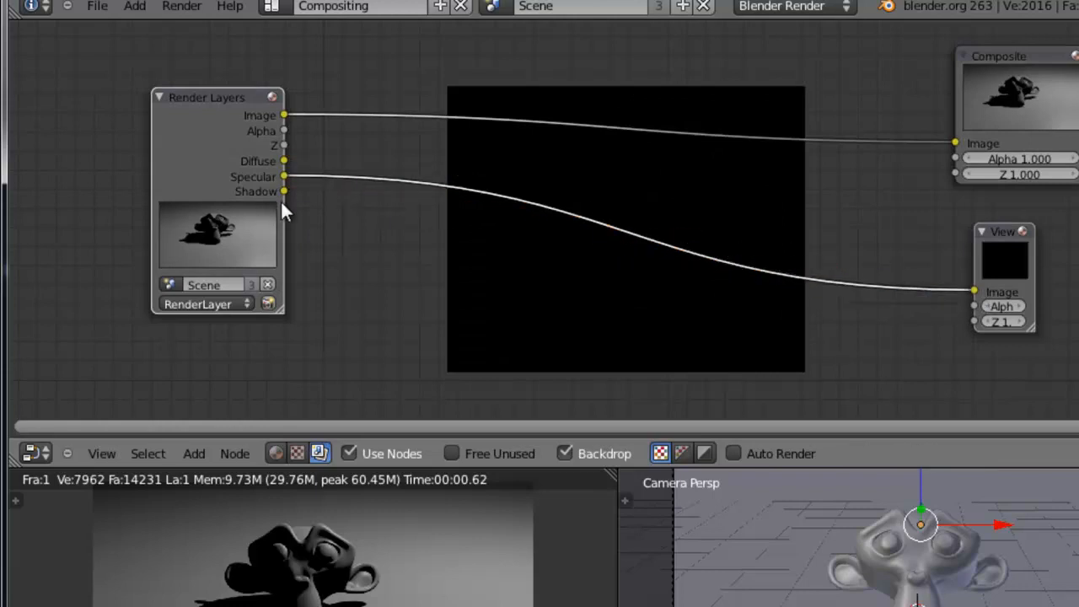
{"action": "left_click_drag", "start_coordinate": [284, 192], "coordinate": [974, 291]}
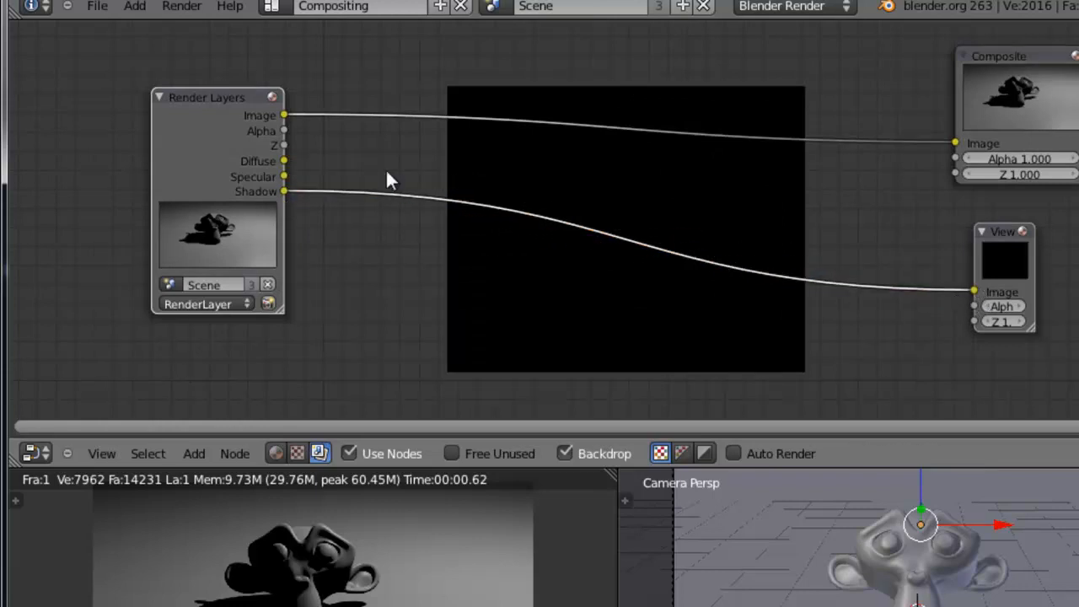
{"action": "left_click_drag", "start_coordinate": [284, 115], "coordinate": [974, 291]}
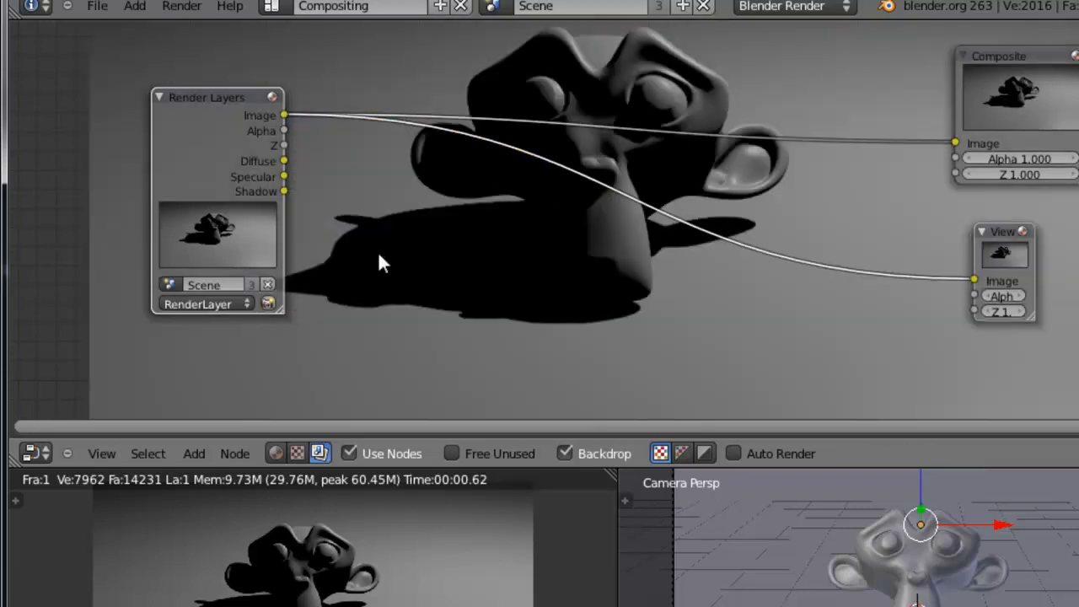
Re-render the render layer with its new passes and view the Diffuse output through the Viewer in a maximized node editor
{"action": "left_click", "coordinate": [268, 304]}
{"action": "left_click_drag", "start_coordinate": [285, 161], "coordinate": [867, 289]}
{"action": "key", "text": "shift+space"}
{"action": "left_click_drag", "start_coordinate": [345, 301], "coordinate": [843, 361]}
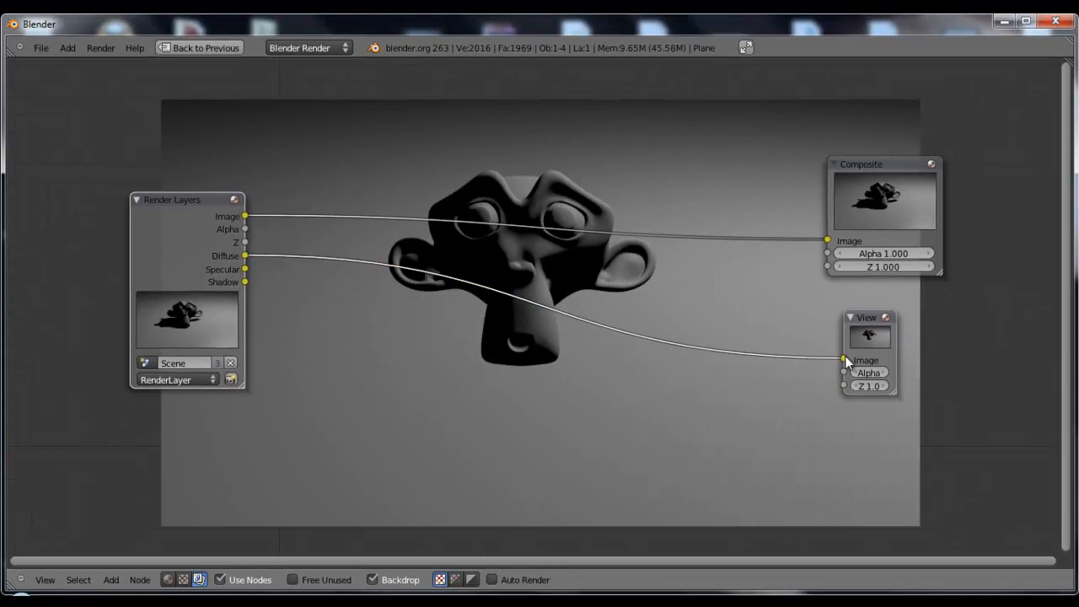
{"action": "middle_click_drag", "start_coordinate": [733, 410], "coordinate": [762, 264]}
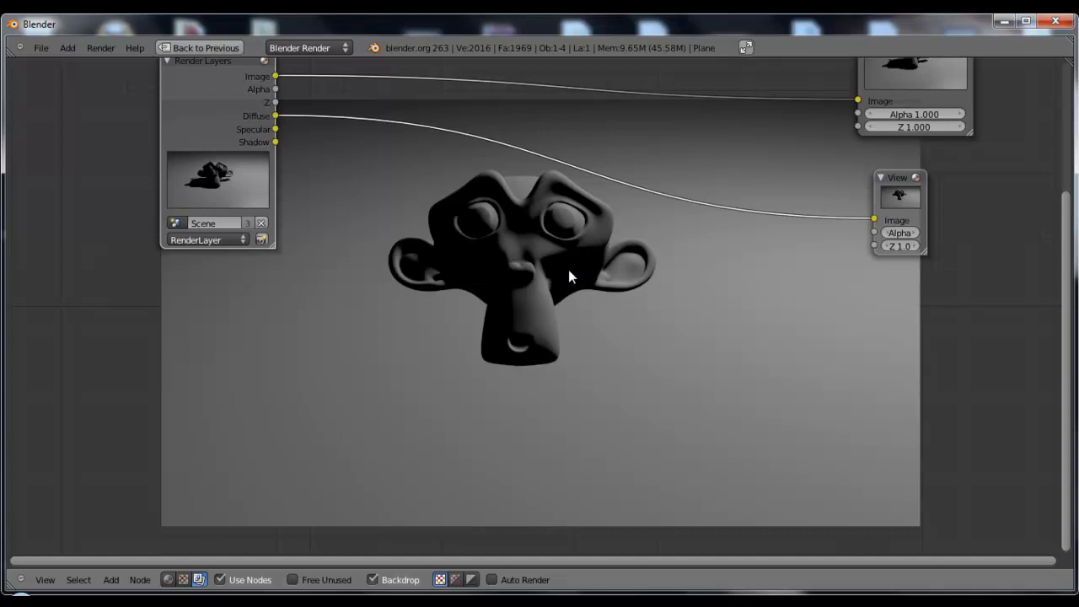
Restore the split layout, select the lamp in the 3D view and reposition it to light the monkey's face
{"action": "scroll", "coordinate": [569, 277], "scroll_direction": "down", "scroll_amount": 2}
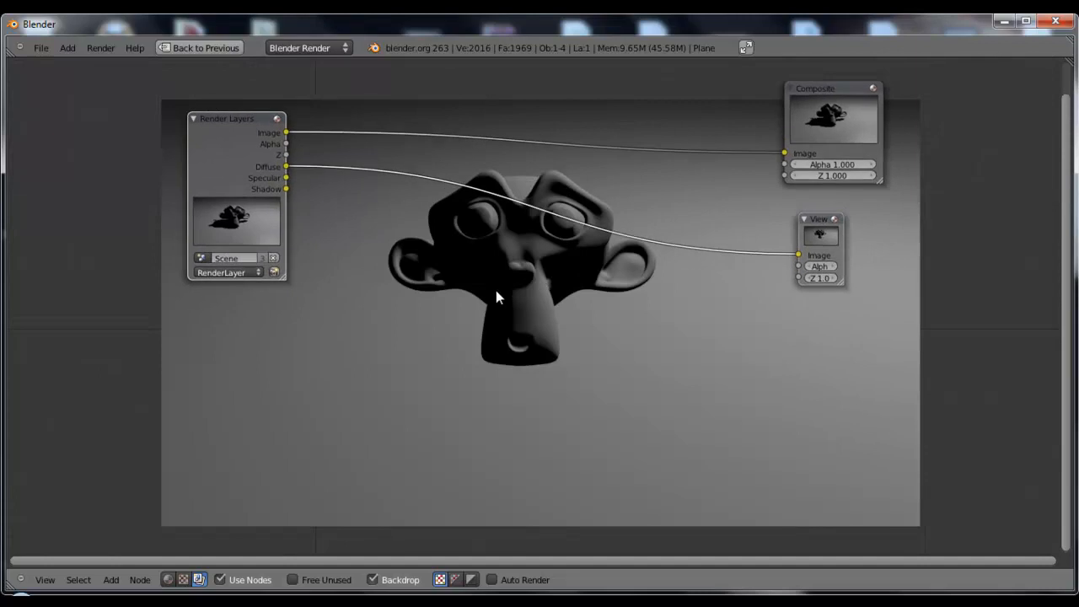
{"action": "key", "text": "ctrl+Up"}
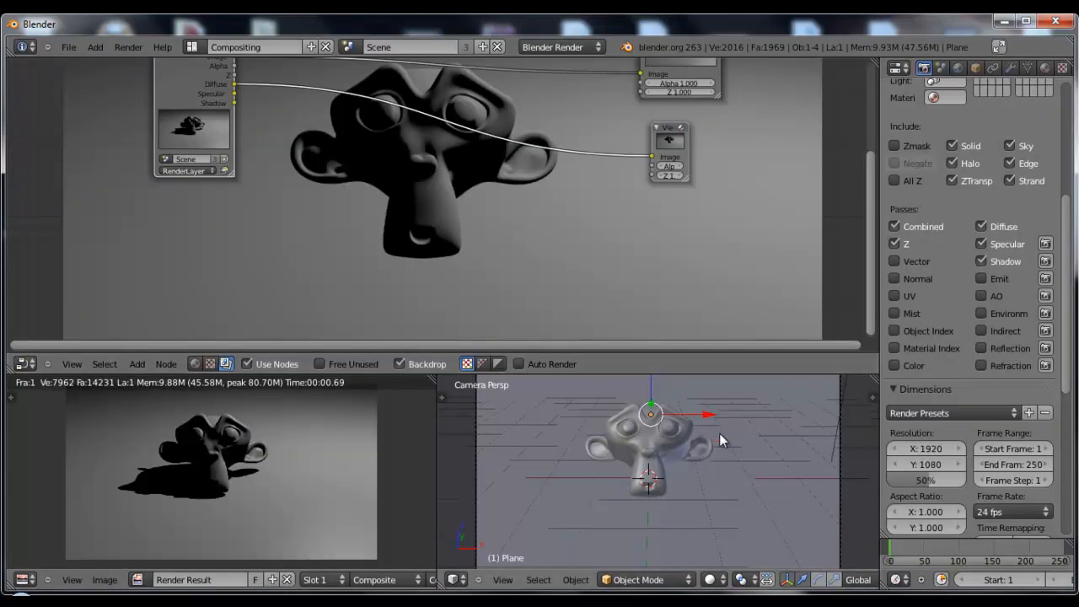
{"action": "right_click", "coordinate": [722, 400]}
{"action": "scroll", "coordinate": [747, 434], "scroll_direction": "down", "scroll_amount": 1}
{"action": "middle_click_drag", "start_coordinate": [764, 452], "coordinate": [694, 497]}
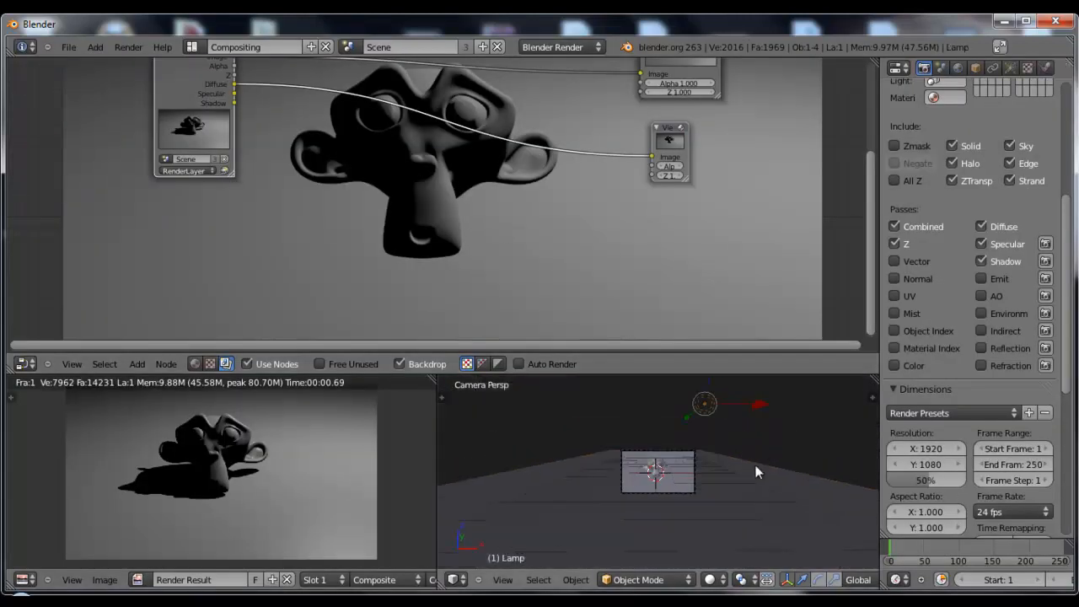
{"action": "scroll", "coordinate": [694, 497], "scroll_direction": "down", "scroll_amount": 1}
{"action": "left_click_drag", "start_coordinate": [689, 404], "coordinate": [580, 470]}
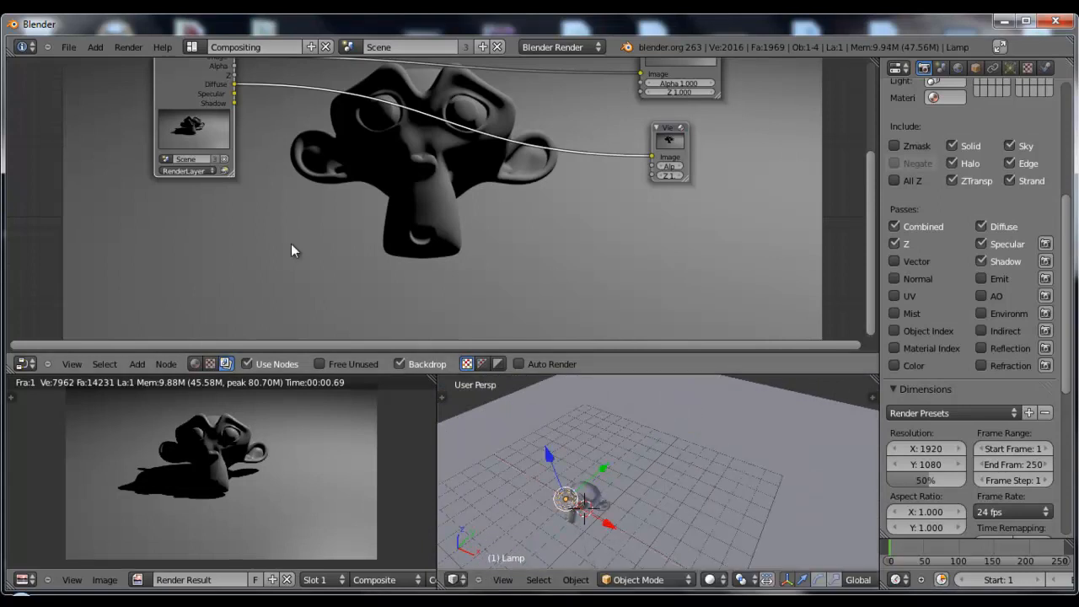
Re-render the scene with the moved lamp from the Render Layers node and view the result in a maximized node editor
{"action": "left_click", "coordinate": [225, 170]}
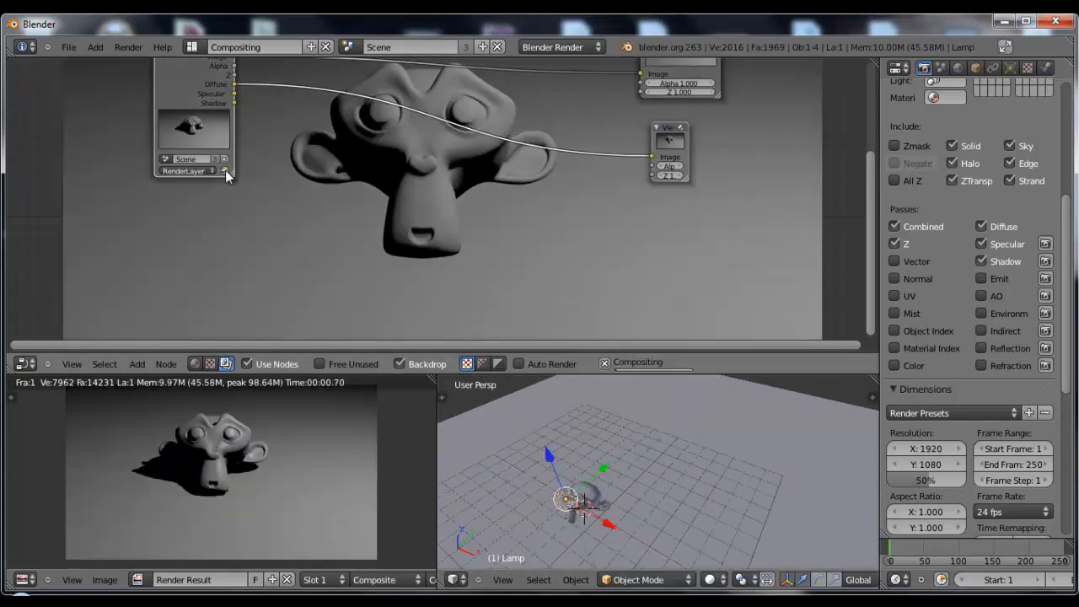
{"action": "key", "text": "ctrl+Up"}
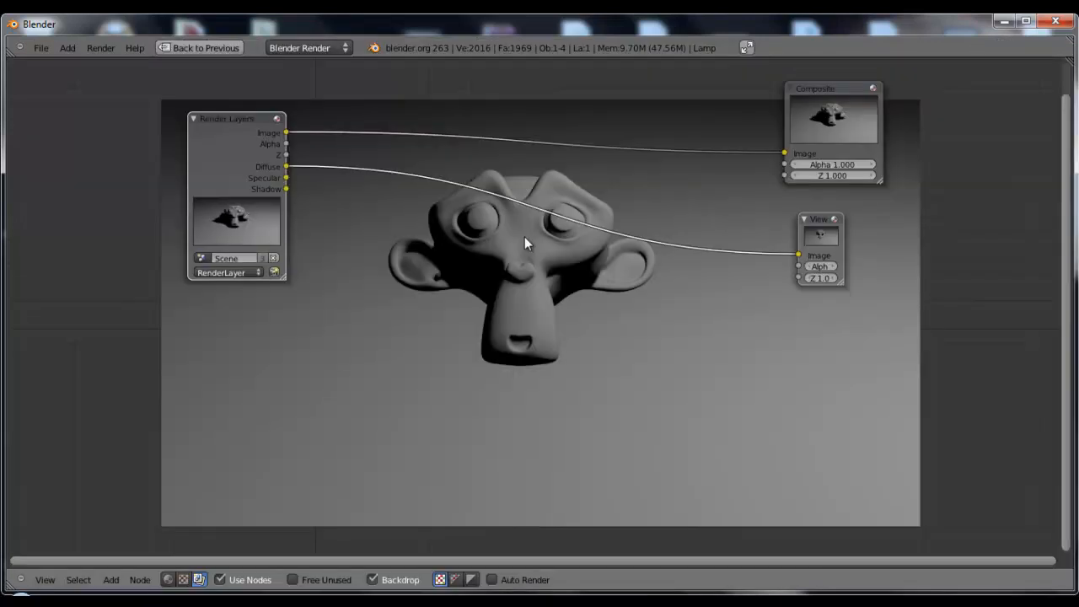
{"action": "scroll", "coordinate": [510, 227], "scroll_direction": "up", "scroll_amount": 1}
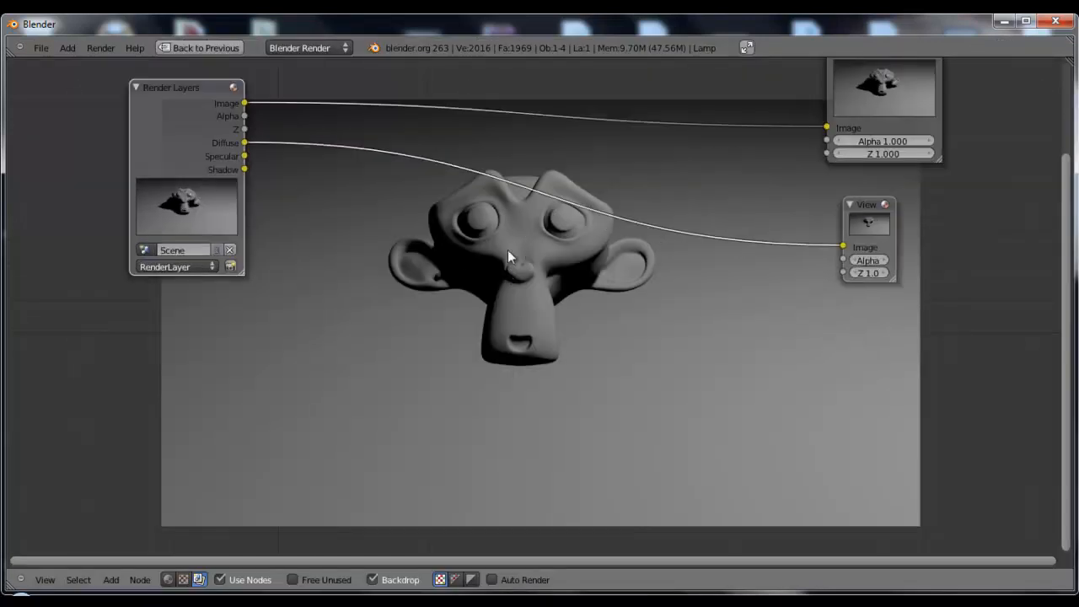
{"action": "mouse_move", "coordinate": [527, 278]}
{"action": "middle_mouse_down"}
{"action": "mouse_move", "coordinate": [588, 287]}
{"action": "mouse_move", "coordinate": [536, 287]}
{"action": "middle_mouse_up"}
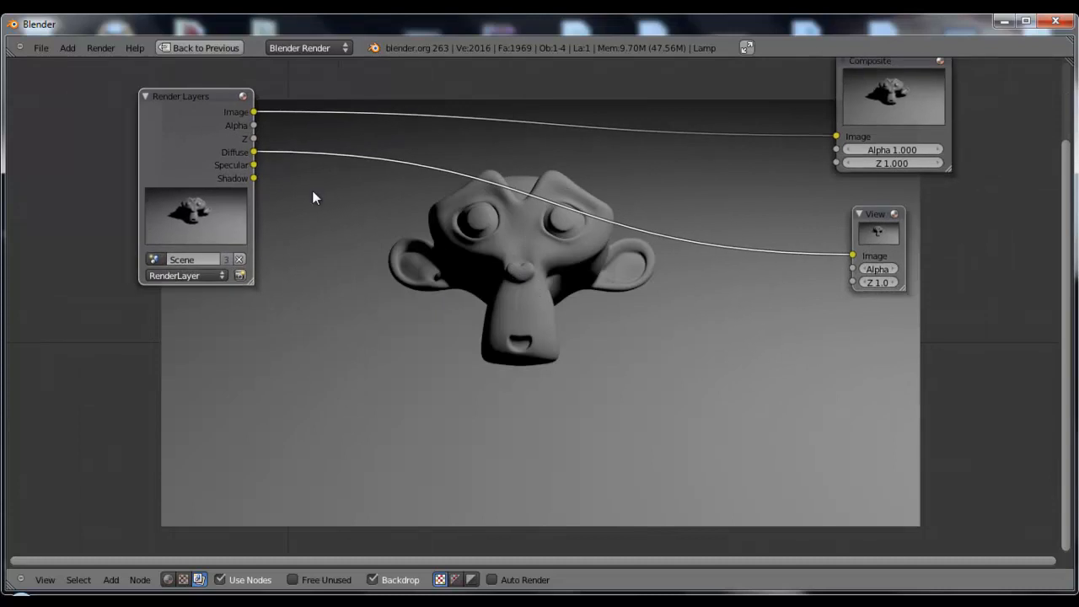
Preview the Specular and Shadow outputs in the Viewer node, and reconnect the Diffuse output to it
{"action": "left_click_drag", "start_coordinate": [253, 164], "coordinate": [853, 255]}
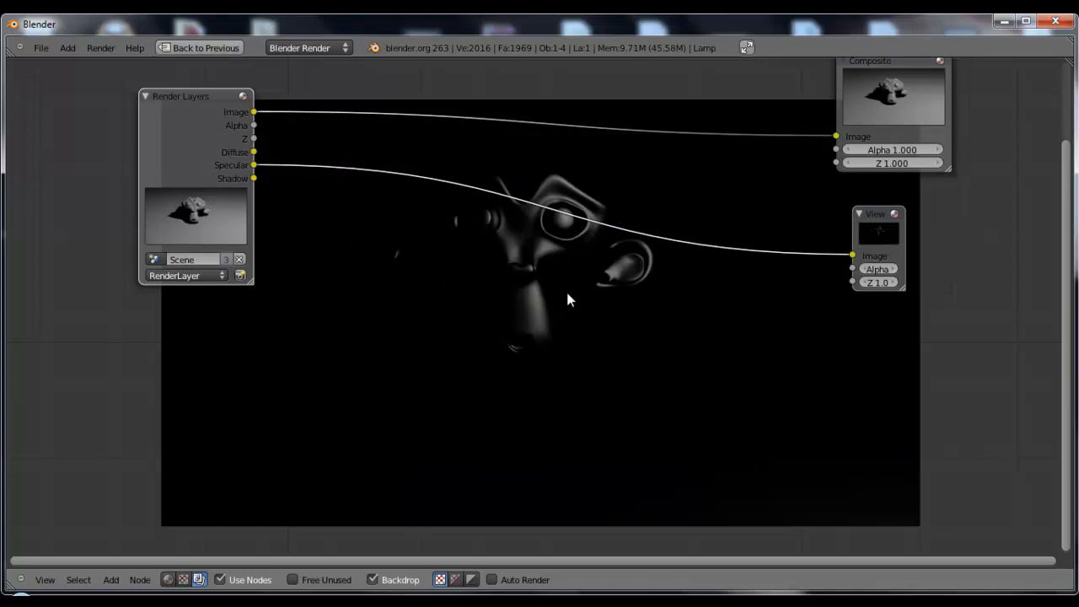
{"action": "left_click_drag", "start_coordinate": [253, 178], "coordinate": [854, 255]}
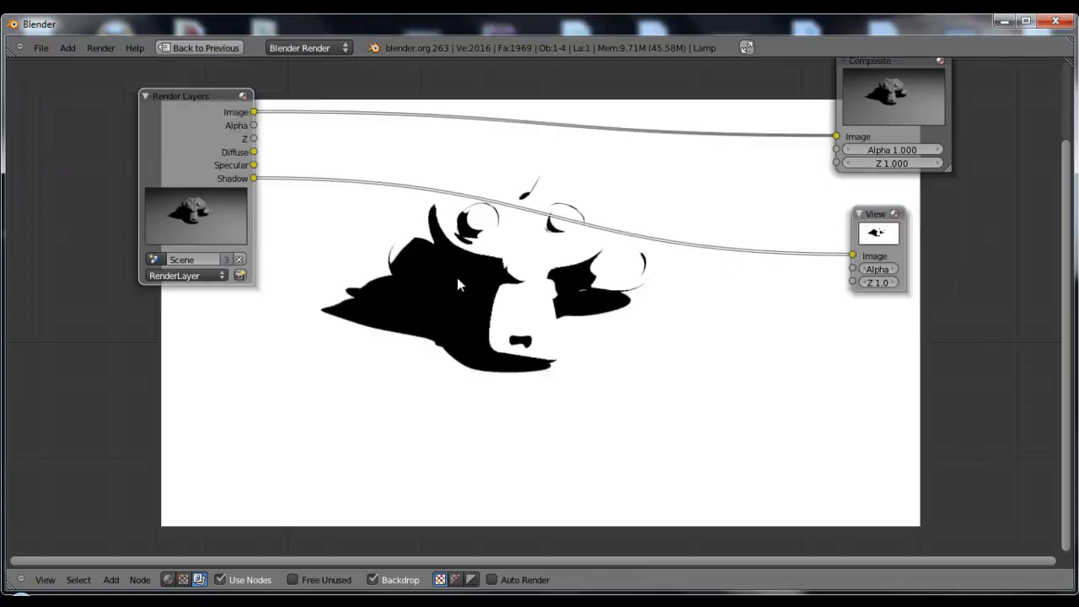
{"action": "mouse_move", "coordinate": [500, 265]}
{"action": "middle_mouse_down"}
{"action": "mouse_move", "coordinate": [527, 296]}
{"action": "mouse_move", "coordinate": [488, 251]}
{"action": "middle_mouse_up"}
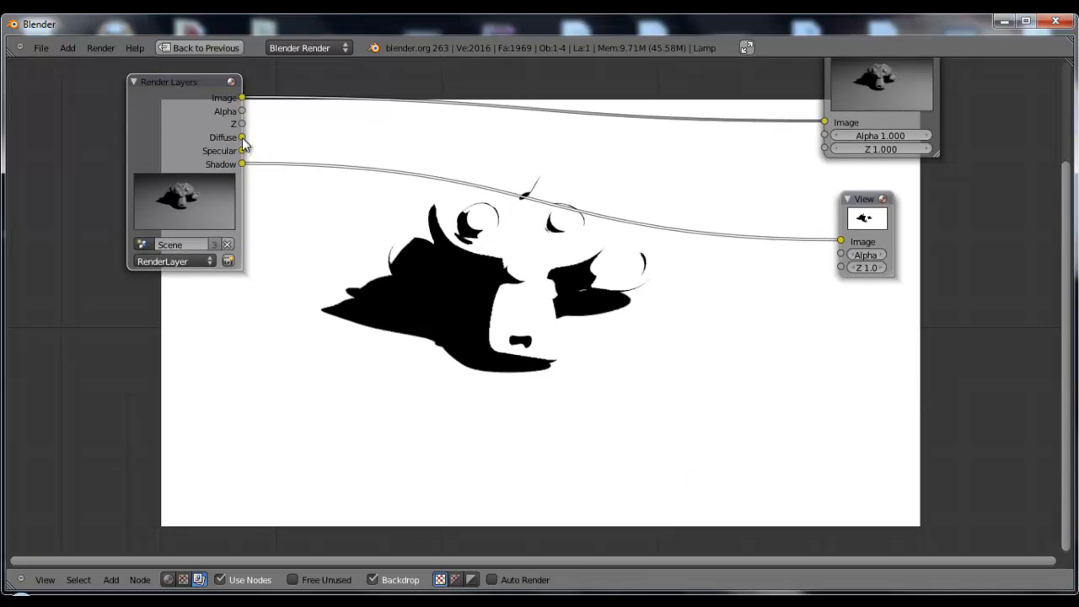
{"action": "left_click_drag", "start_coordinate": [242, 137], "coordinate": [841, 242]}
{"action": "middle_click_drag", "start_coordinate": [621, 219], "coordinate": [565, 280]}
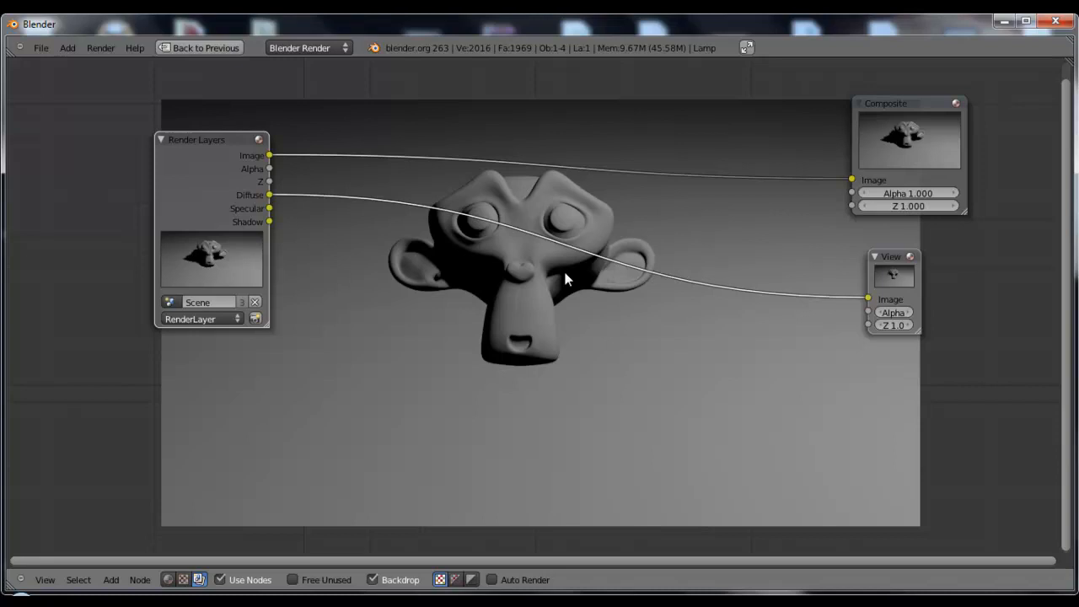
Insert a Mix node into the link between Diffuse and the Viewer and set its blend mode to Add
{"action": "left_click_drag", "start_coordinate": [900, 254], "coordinate": [933, 248]}
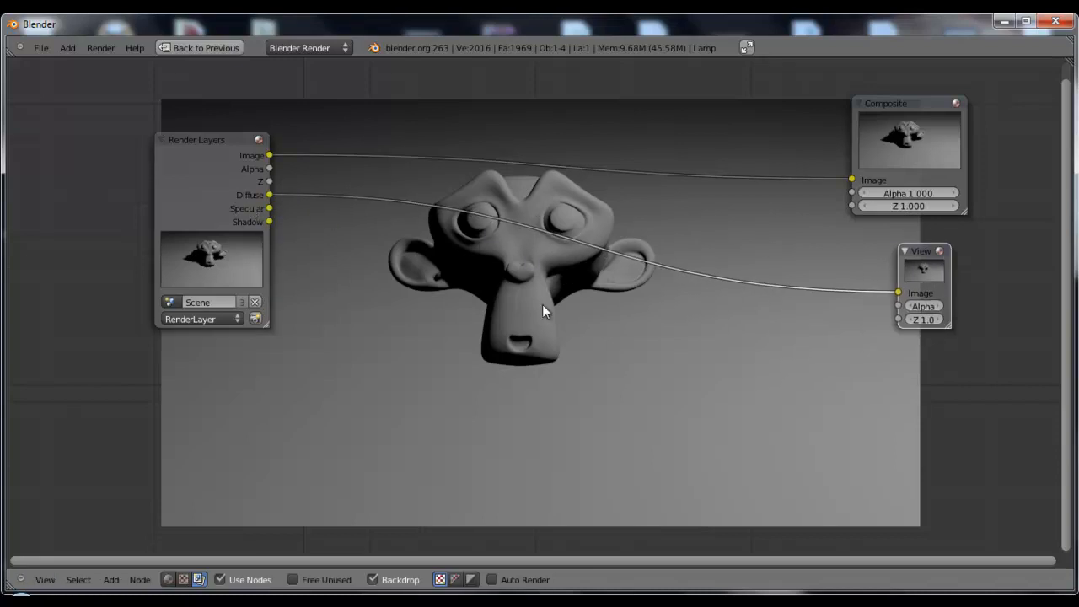
{"action": "key", "text": "shift+a"}
{"action": "mouse_move", "coordinate": [531, 361]}
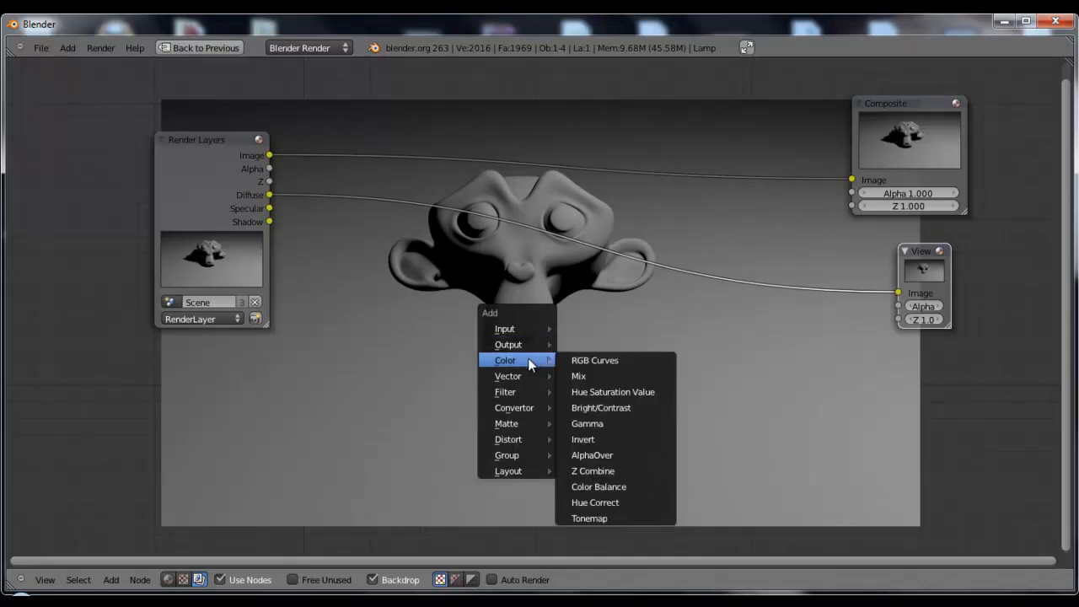
{"action": "left_click", "coordinate": [614, 374]}
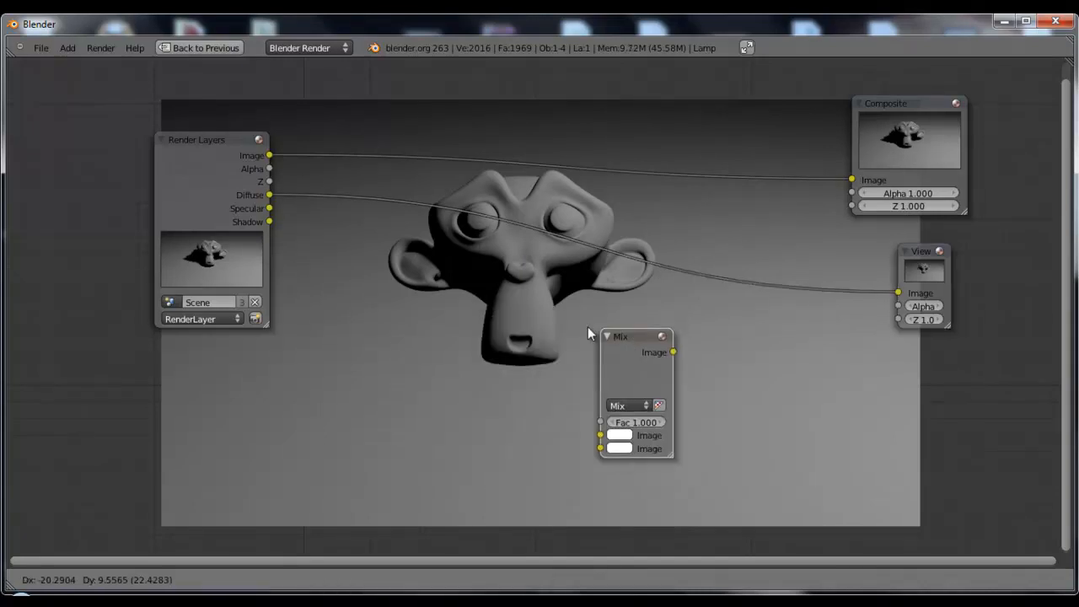
{"action": "left_click", "coordinate": [528, 296]}
{"action": "left_click", "coordinate": [530, 344]}
{"action": "left_click", "coordinate": [522, 314]}
{"action": "left_click_drag", "start_coordinate": [517, 295], "coordinate": [498, 212]}
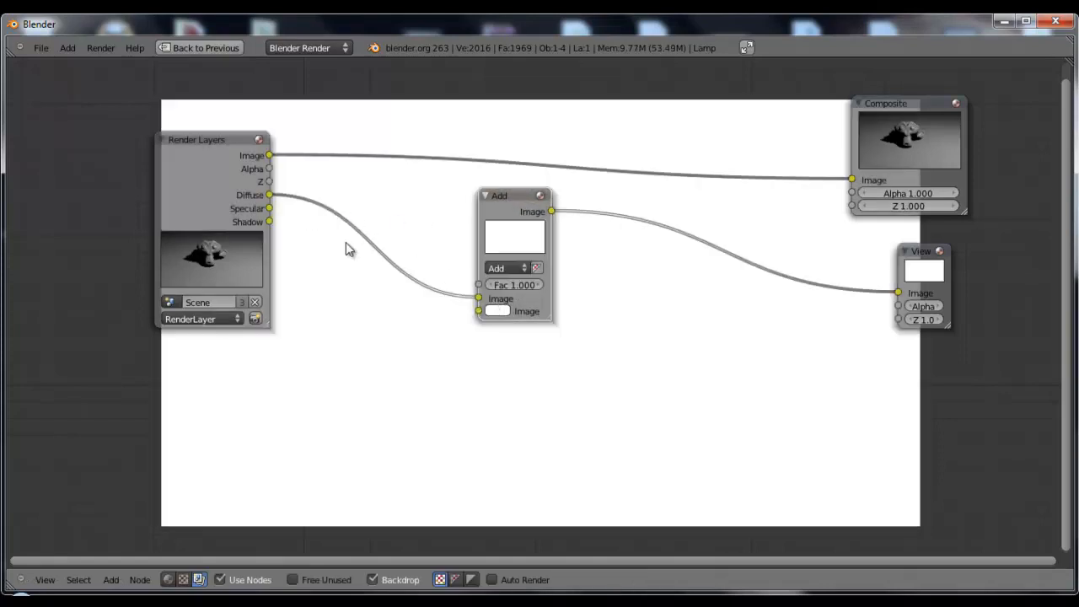
Connect the Specular output to the Add node's second Image input and shift the Add node away from the monkey's face
{"action": "left_click_drag", "start_coordinate": [270, 209], "coordinate": [478, 311]}
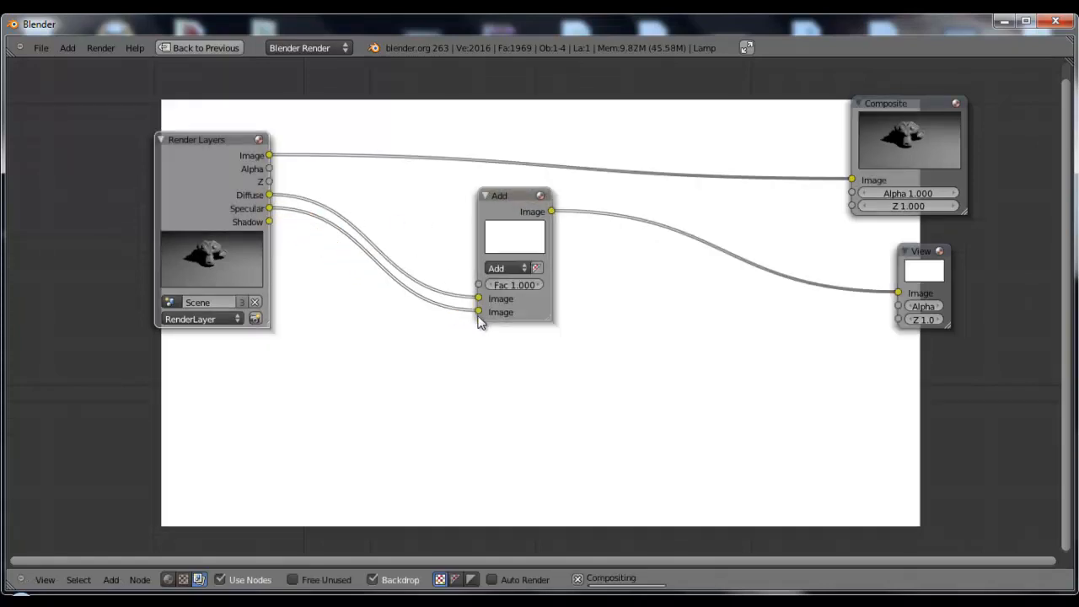
{"action": "middle_click_drag", "start_coordinate": [662, 351], "coordinate": [518, 362]}
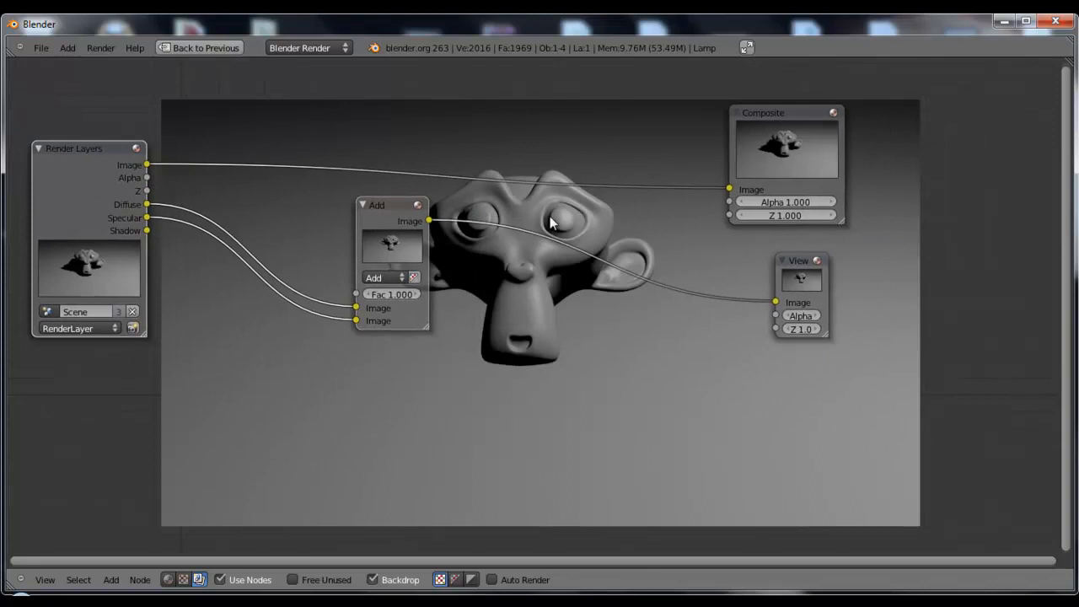
{"action": "middle_click_drag", "start_coordinate": [598, 296], "coordinate": [566, 207]}
{"action": "left_click", "coordinate": [375, 162]}
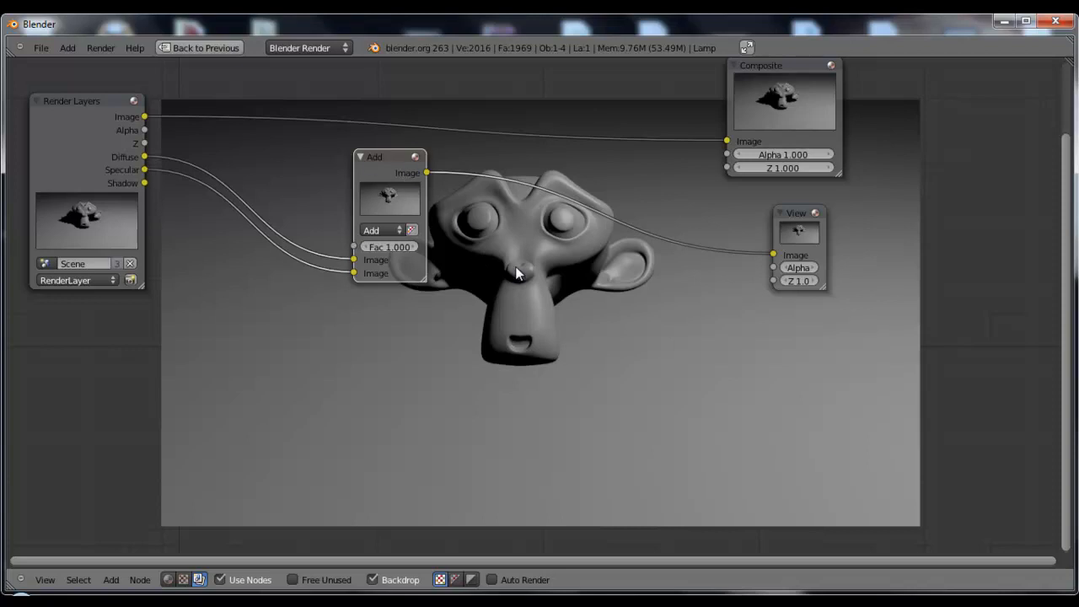
{"action": "middle_click_drag", "start_coordinate": [603, 295], "coordinate": [581, 253]}
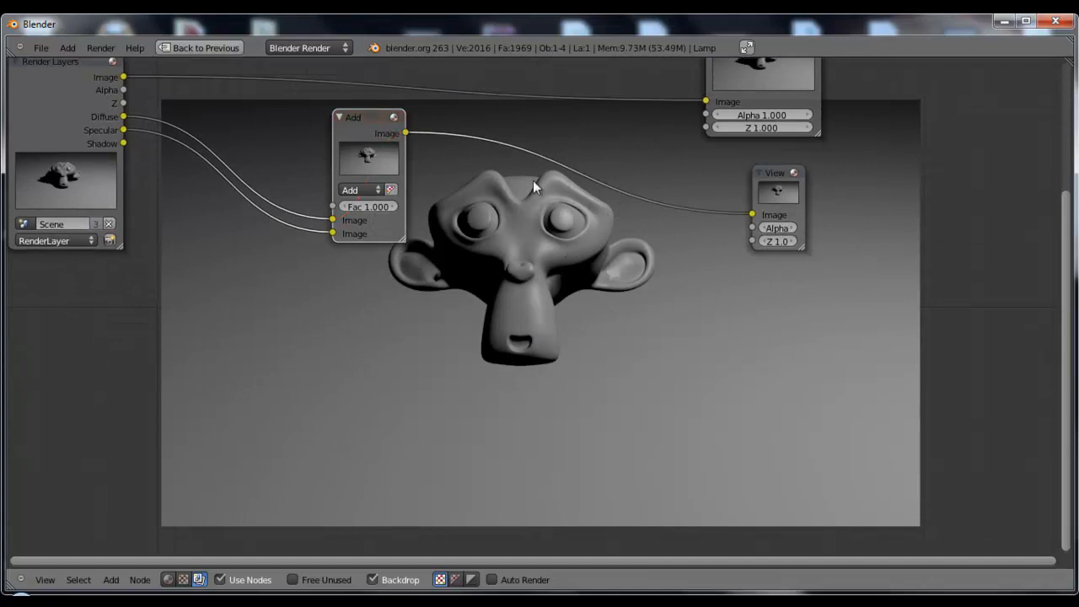
{"action": "key", "text": "Home"}
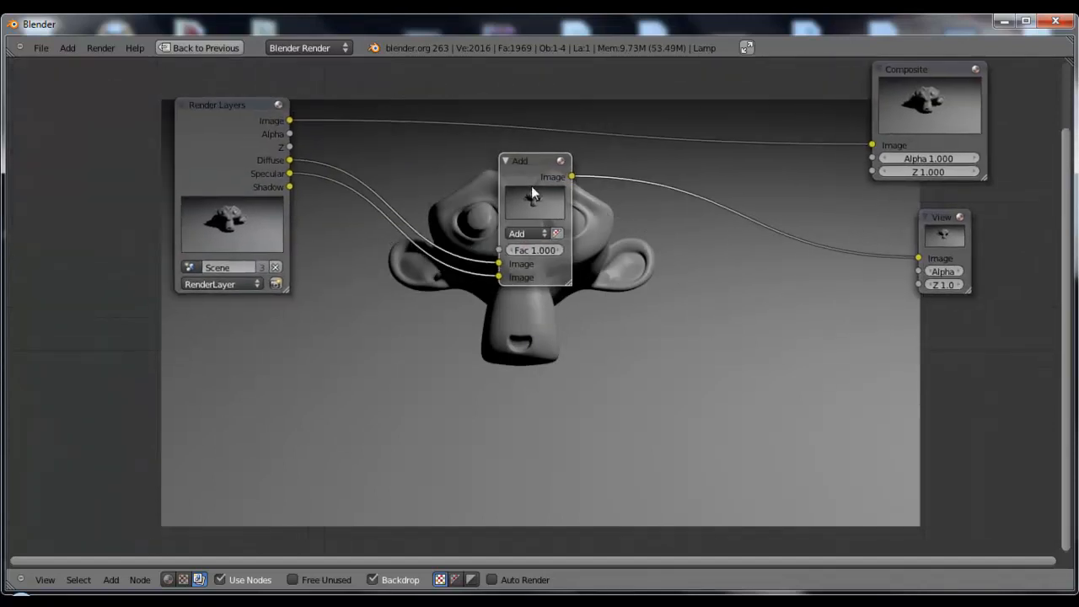
{"action": "left_click_drag", "start_coordinate": [540, 161], "coordinate": [589, 172]}
{"action": "middle_click_drag", "start_coordinate": [647, 251], "coordinate": [580, 230]}
{"action": "left_click_drag", "start_coordinate": [529, 158], "coordinate": [573, 174]}
Cut the Specular and Diffuse links to the Add node, reconnect Specular to its second Image input and move the node closer to Render Layers
{"action": "right_click_drag", "start_coordinate": [504, 312], "coordinate": [502, 274], "text": "ctrl"}
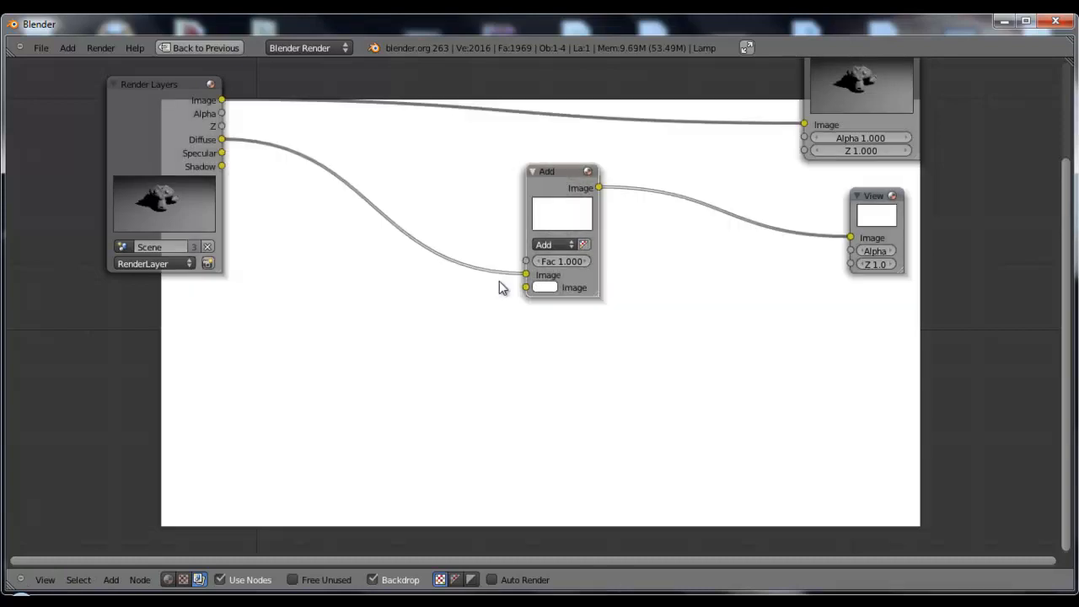
{"action": "left_click_drag", "start_coordinate": [558, 172], "coordinate": [526, 168]}
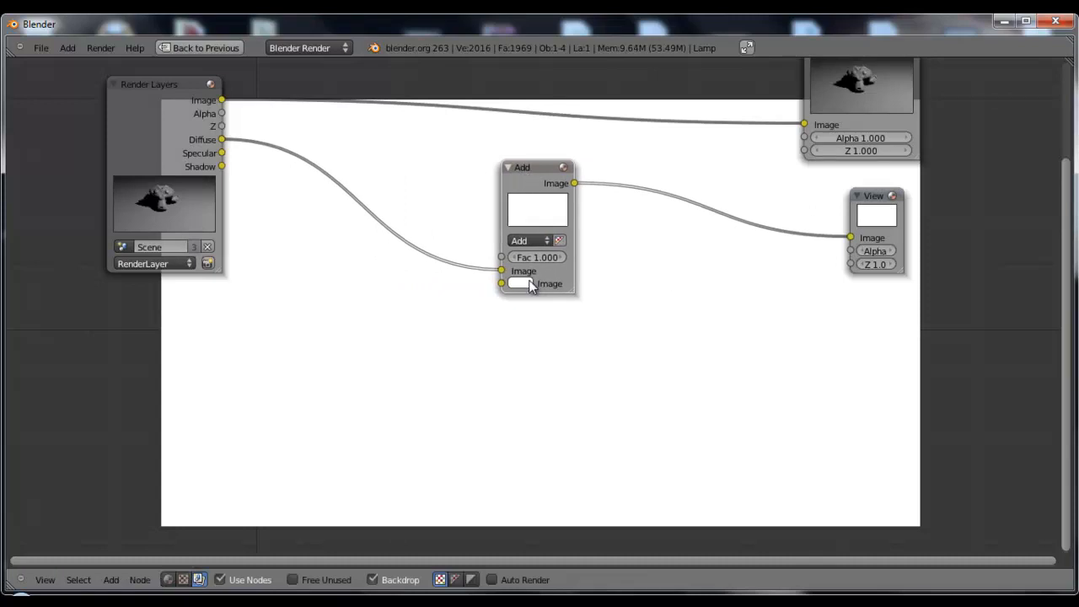
{"action": "right_click_drag", "start_coordinate": [450, 212], "coordinate": [437, 285], "text": "ctrl"}
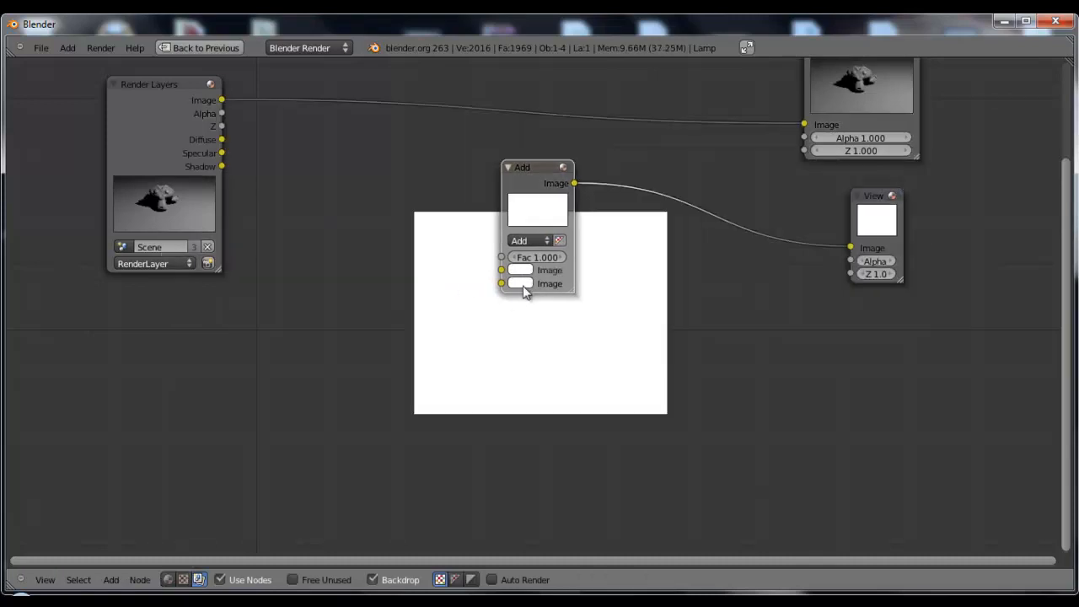
{"action": "left_click_drag", "start_coordinate": [222, 153], "coordinate": [501, 284]}
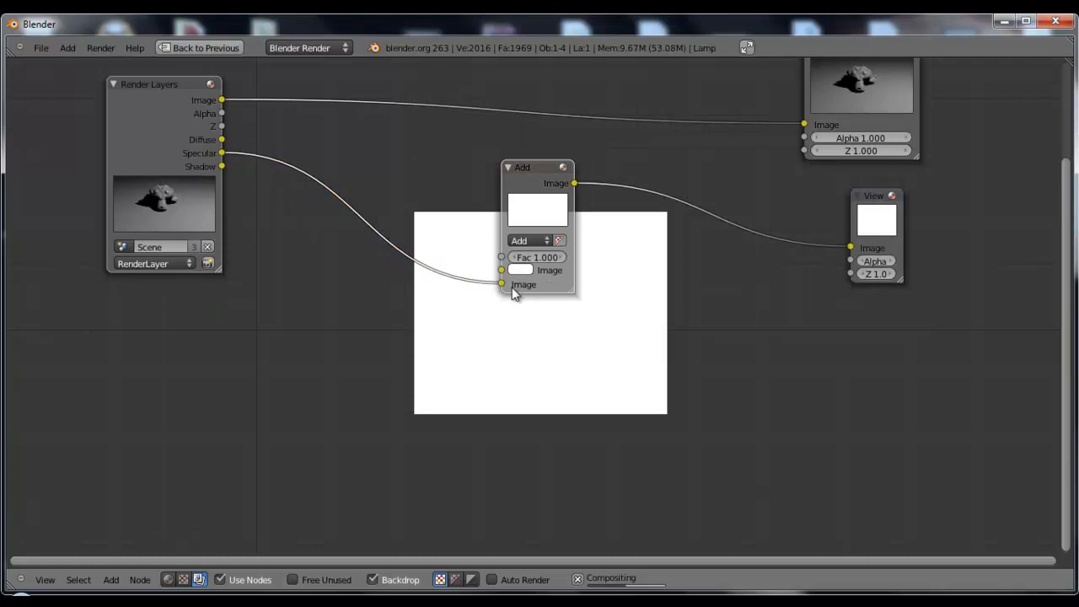
{"action": "left_click_drag", "start_coordinate": [543, 171], "coordinate": [392, 153]}
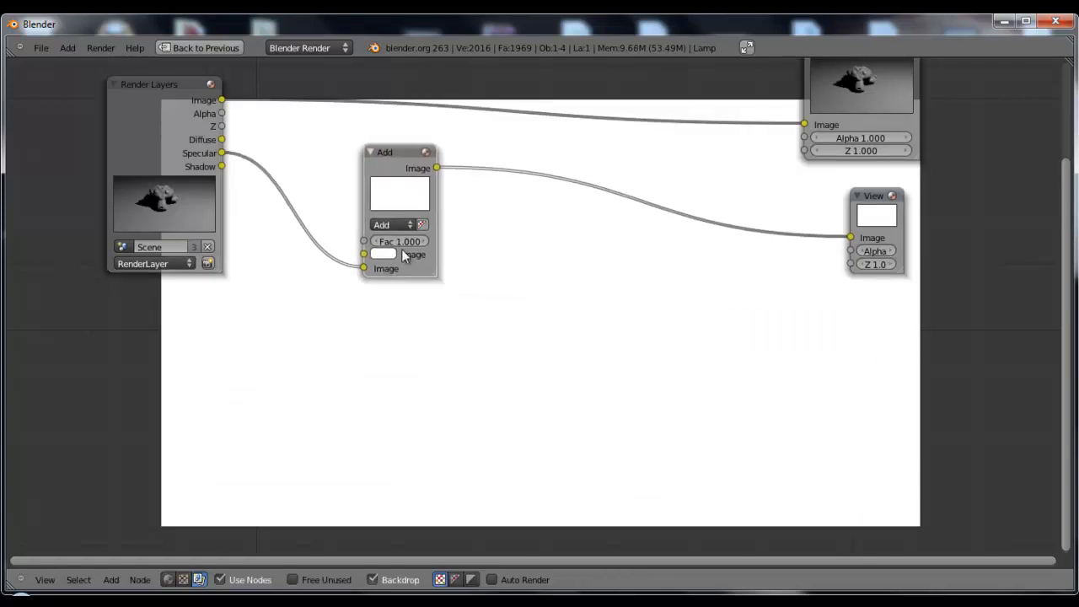
Set the Add node's first Image colour to purple with R 0.202, G 0.000 and B 1.000
{"action": "left_click", "coordinate": [386, 253]}
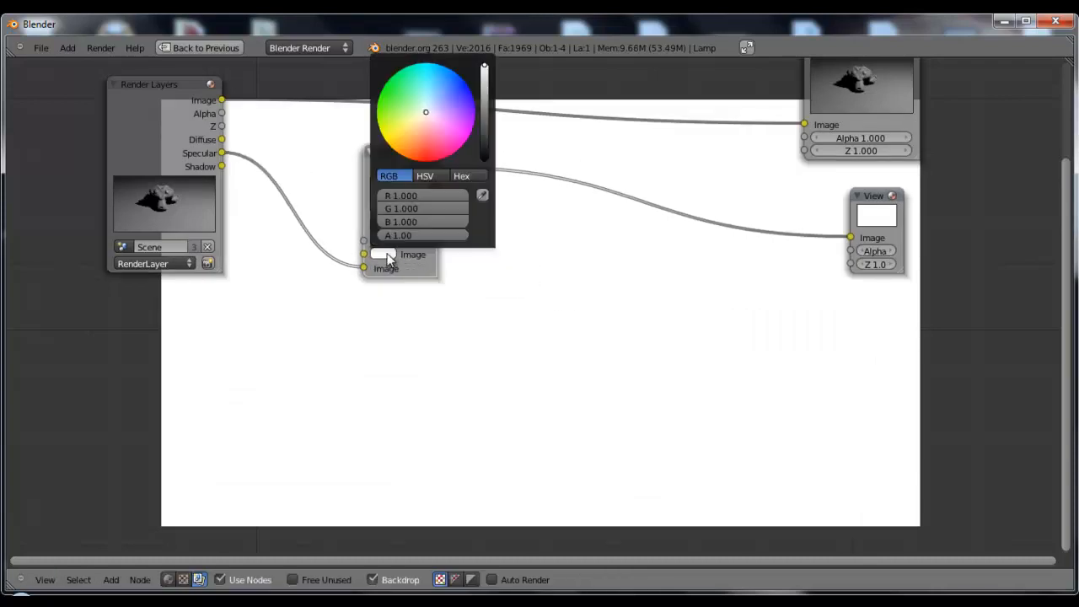
{"action": "left_click_drag", "start_coordinate": [430, 114], "coordinate": [476, 96]}
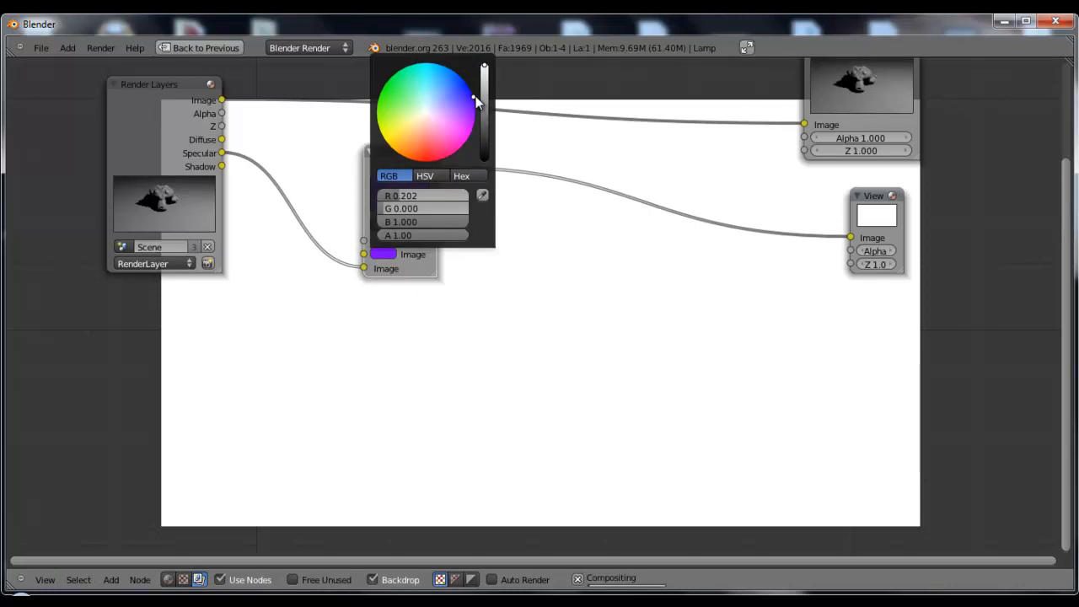
{"action": "middle_click_drag", "start_coordinate": [636, 304], "coordinate": [576, 234]}
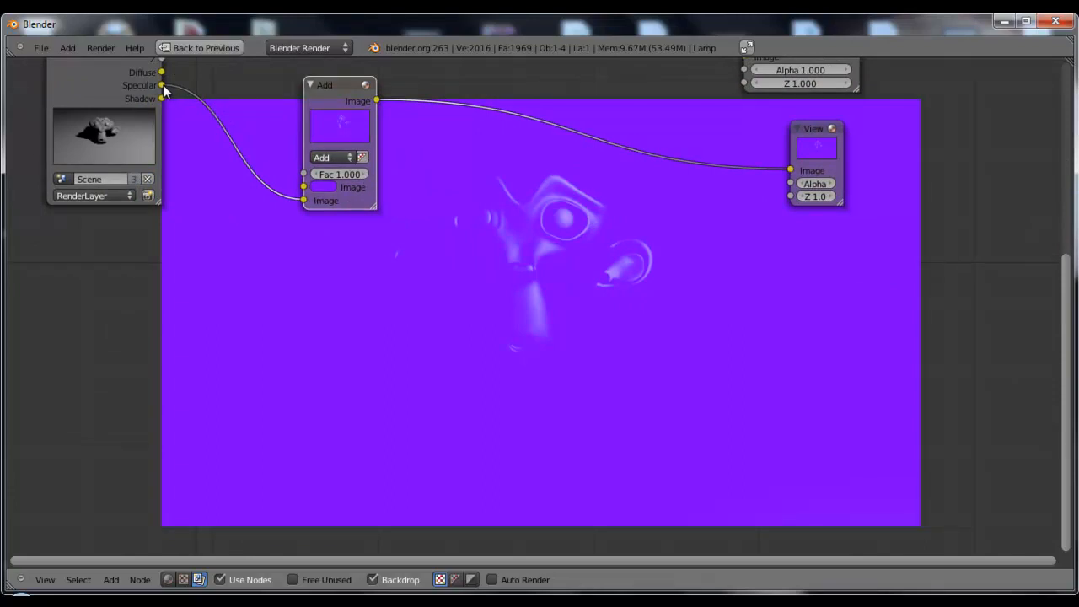
Duplicate the Viewer node, connect the Specular output to the copy and place it below the Add node
{"action": "right_click", "coordinate": [811, 148]}
{"action": "key", "text": "shift+d"}
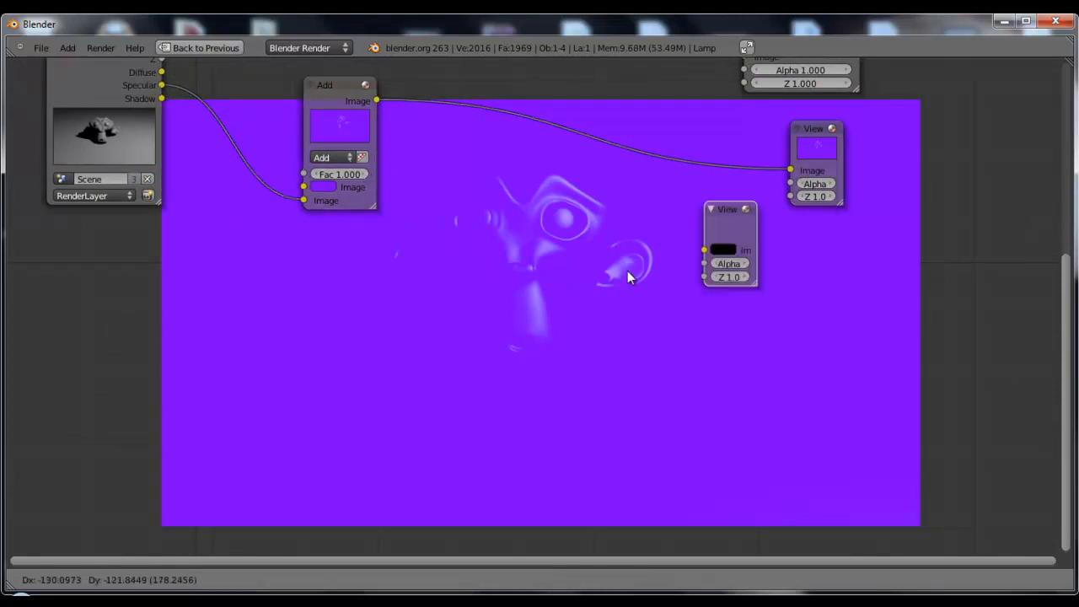
{"action": "left_click", "coordinate": [317, 298]}
{"action": "left_click_drag", "start_coordinate": [299, 317], "coordinate": [171, 98]}
{"action": "left_click_drag", "start_coordinate": [312, 285], "coordinate": [289, 290]}
{"action": "left_click_drag", "start_coordinate": [331, 88], "coordinate": [387, 92]}
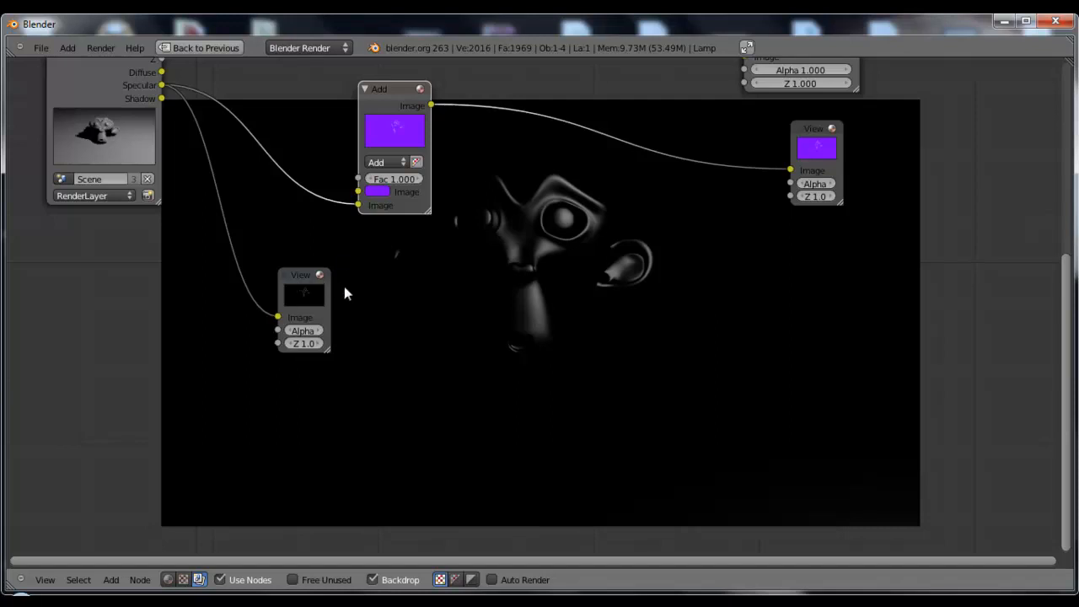
{"action": "mouse_move", "coordinate": [301, 274]}
{"action": "left_mouse_down"}
{"action": "mouse_move", "coordinate": [288, 258]}
{"action": "mouse_move", "coordinate": [285, 267]}
{"action": "left_mouse_up"}
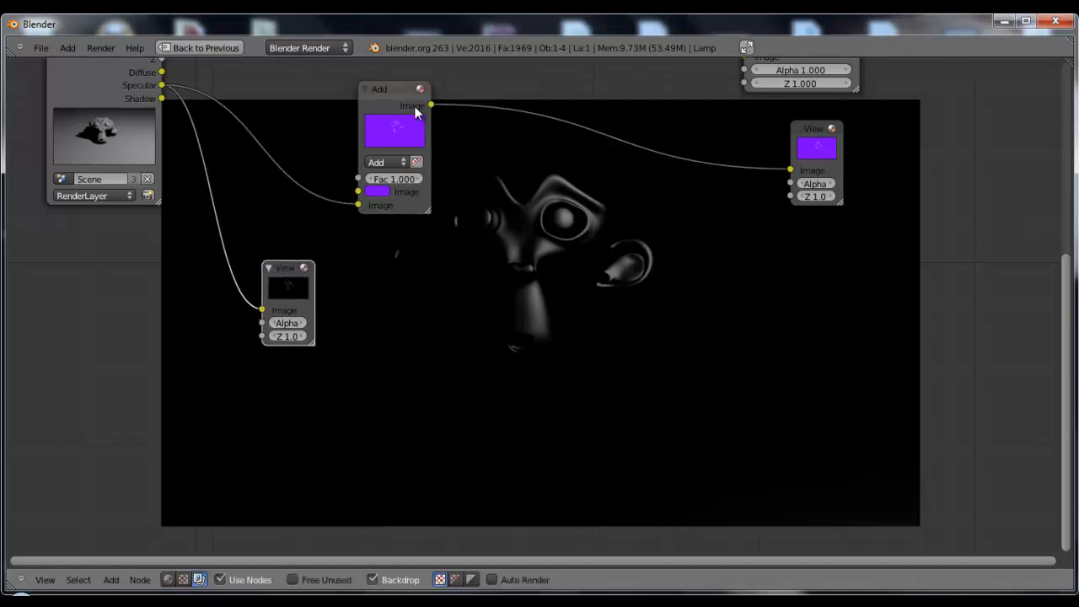
Connect the Add node's output to the duplicated Viewer and move that Viewer beyond the Add node, below the original Viewer
{"action": "left_click", "coordinate": [418, 112], "text": "ctrl+shift"}
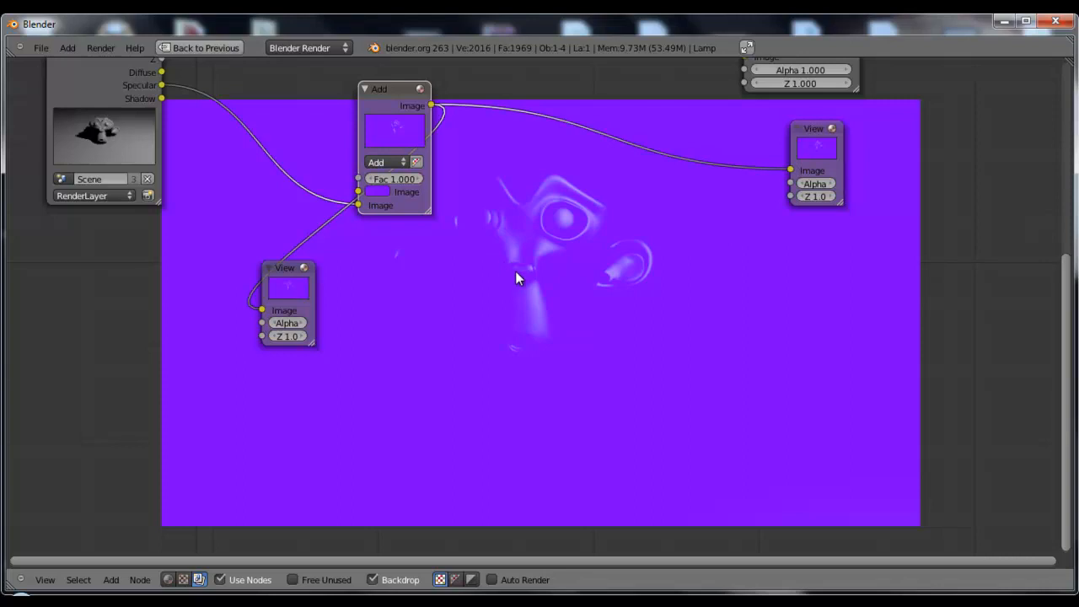
{"action": "middle_click_drag", "start_coordinate": [533, 291], "coordinate": [556, 312]}
{"action": "left_click_drag", "start_coordinate": [306, 294], "coordinate": [690, 281]}
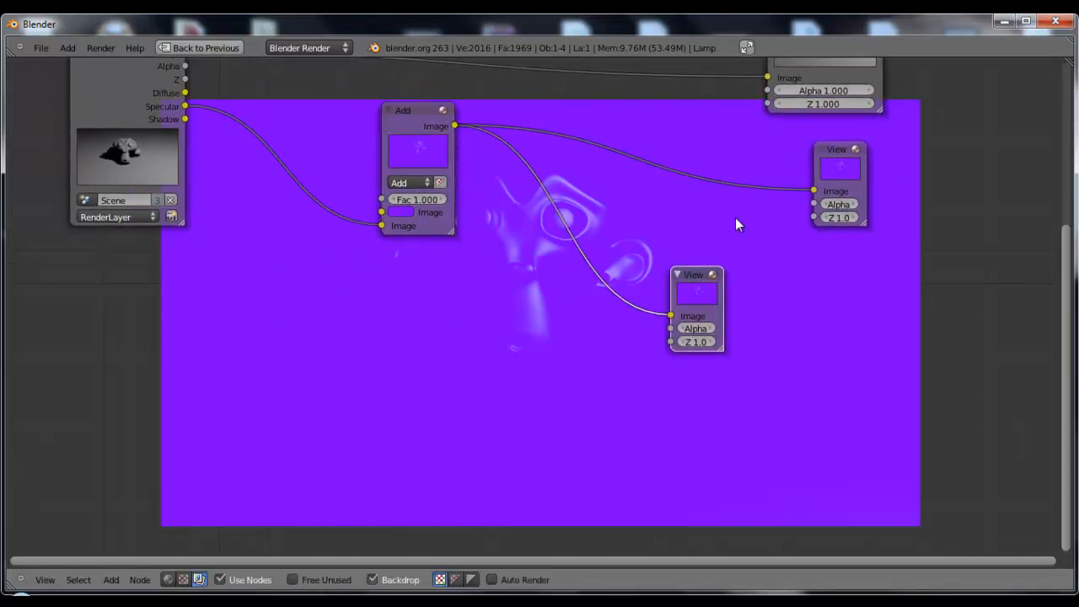
{"action": "left_click", "coordinate": [848, 161]}
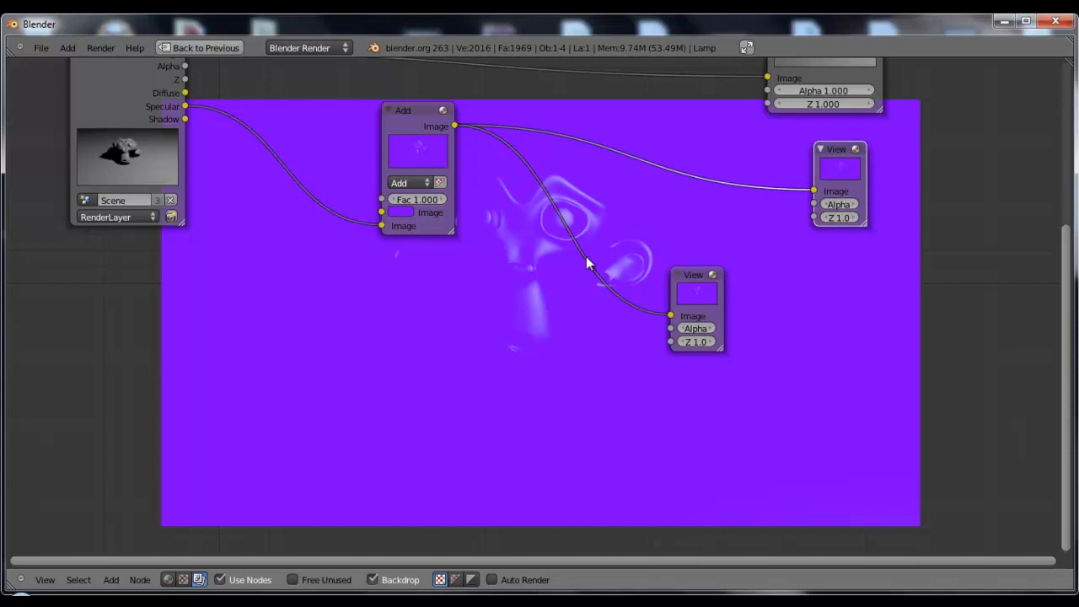
{"action": "left_click", "coordinate": [679, 278]}
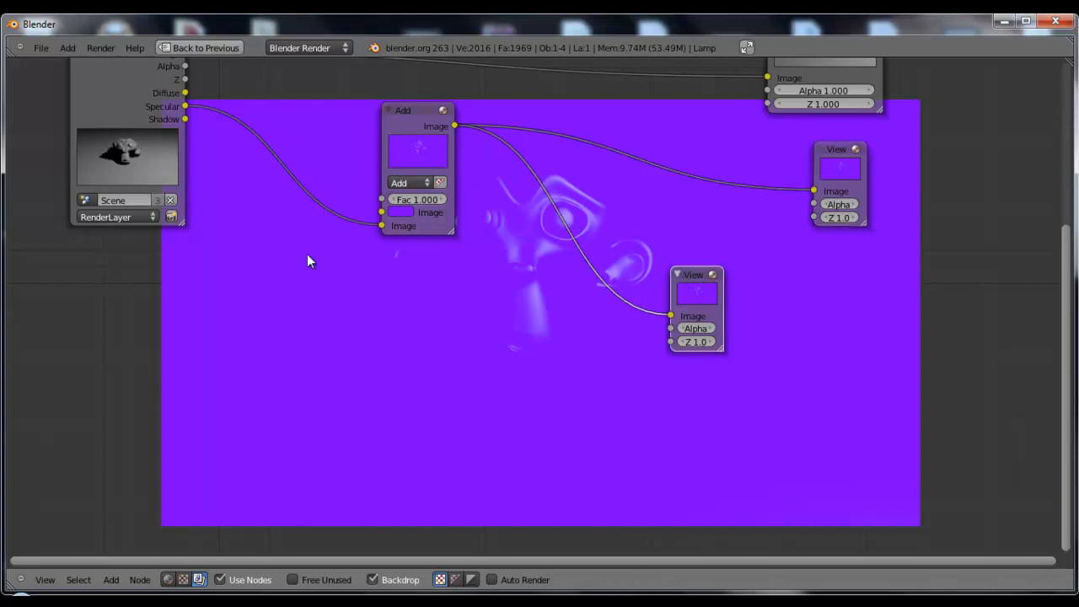
Connect the Render Layers Image output to the duplicated Viewer and shift the Add node away from Render Layers
{"action": "left_click", "coordinate": [184, 111], "text": "ctrl+shift"}
{"action": "left_click_drag", "start_coordinate": [713, 280], "coordinate": [587, 278]}
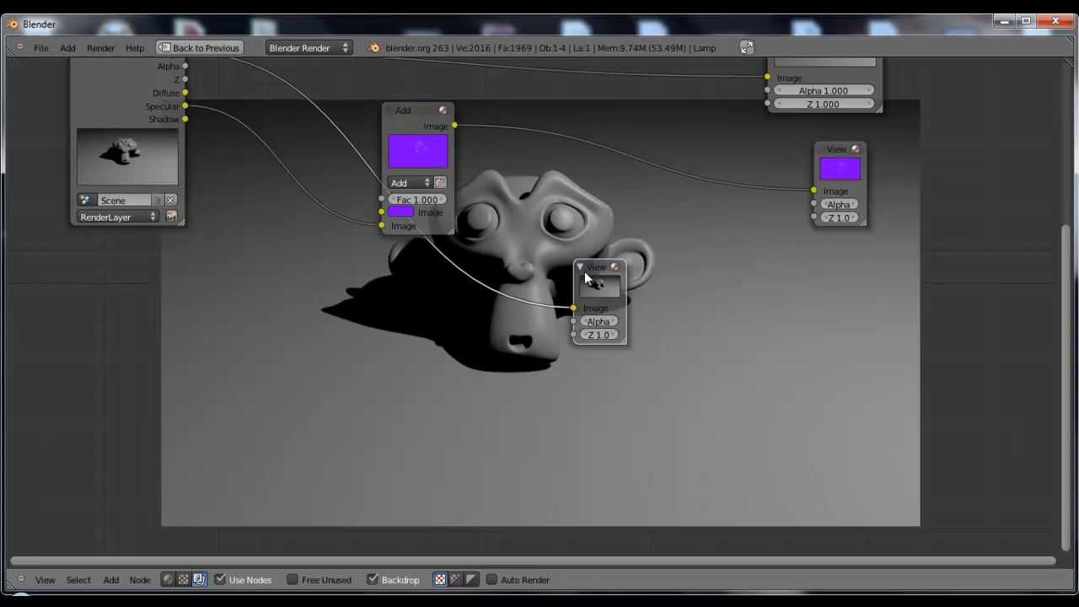
{"action": "middle_click_drag", "start_coordinate": [572, 221], "coordinate": [515, 242]}
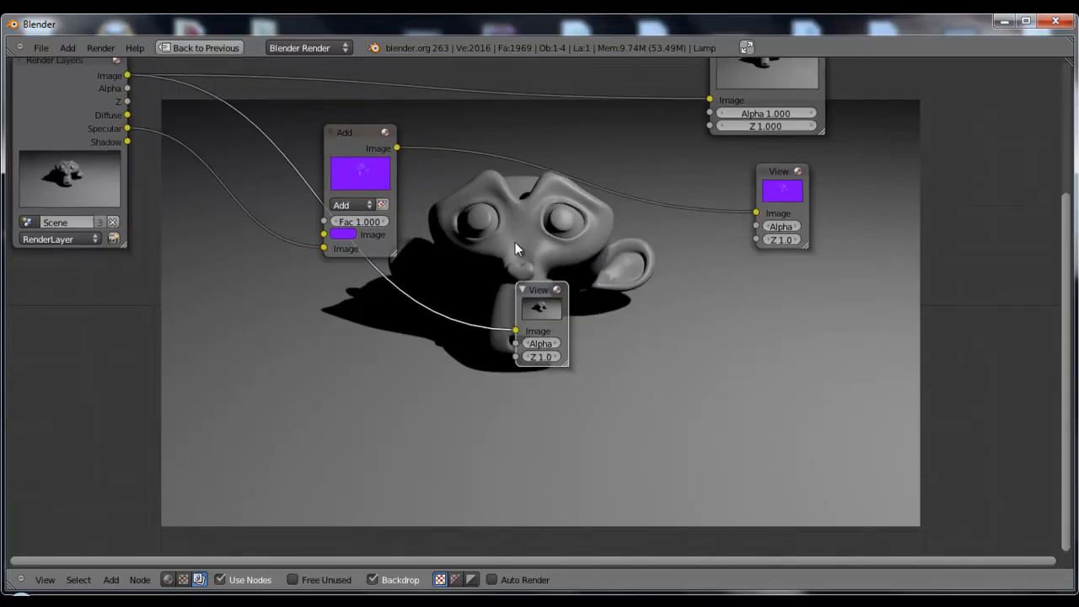
{"action": "left_click_drag", "start_coordinate": [341, 124], "coordinate": [417, 139]}
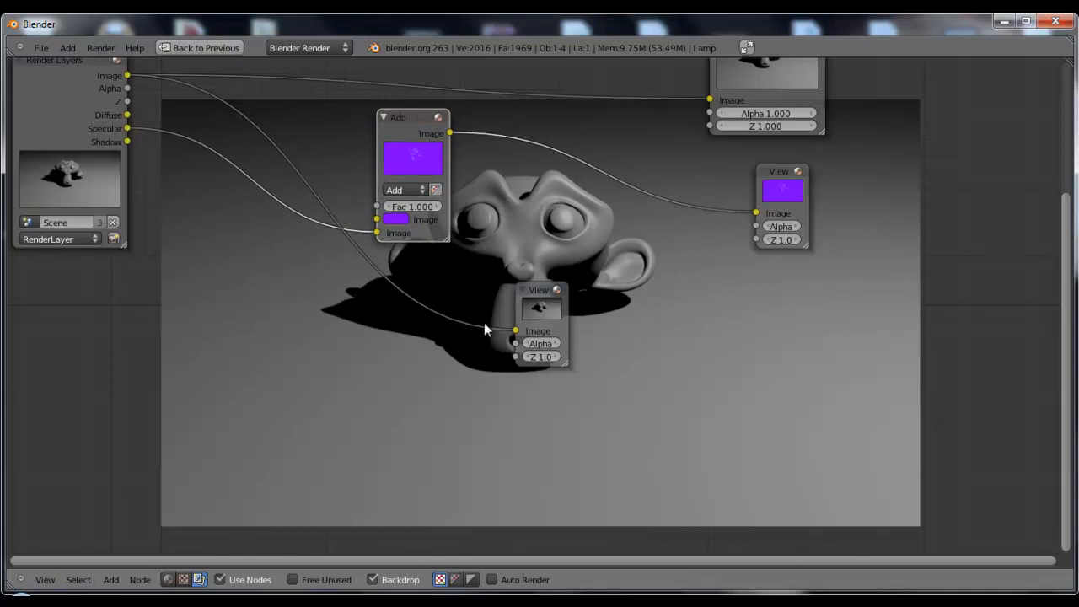
Link the Specular output to the duplicated Viewer and place that Viewer directly below the Add node
{"action": "left_click_drag", "start_coordinate": [127, 129], "coordinate": [515, 331]}
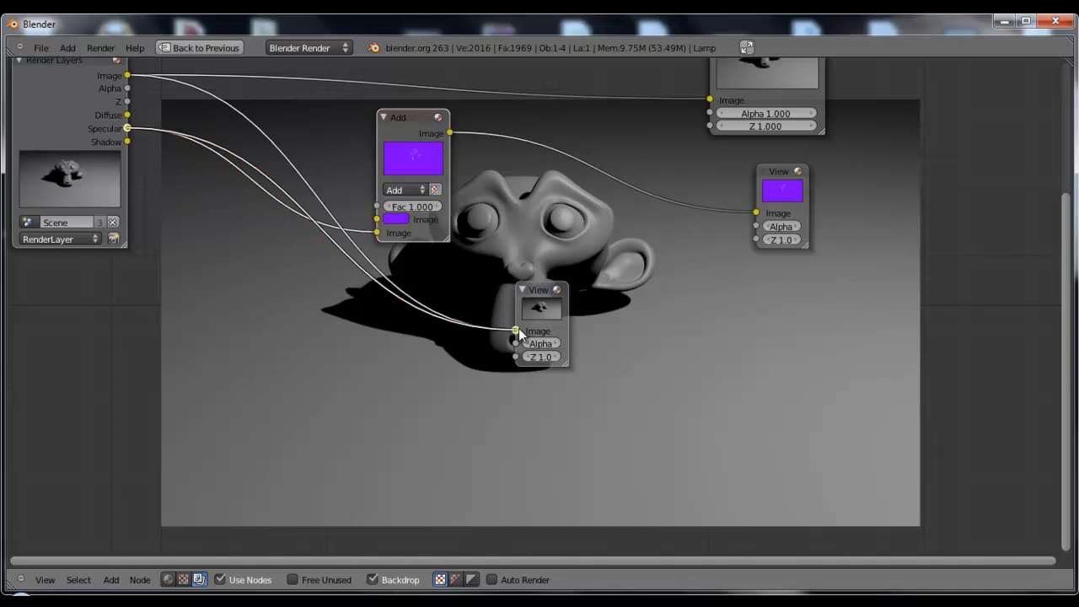
{"action": "left_click_drag", "start_coordinate": [533, 290], "coordinate": [454, 338]}
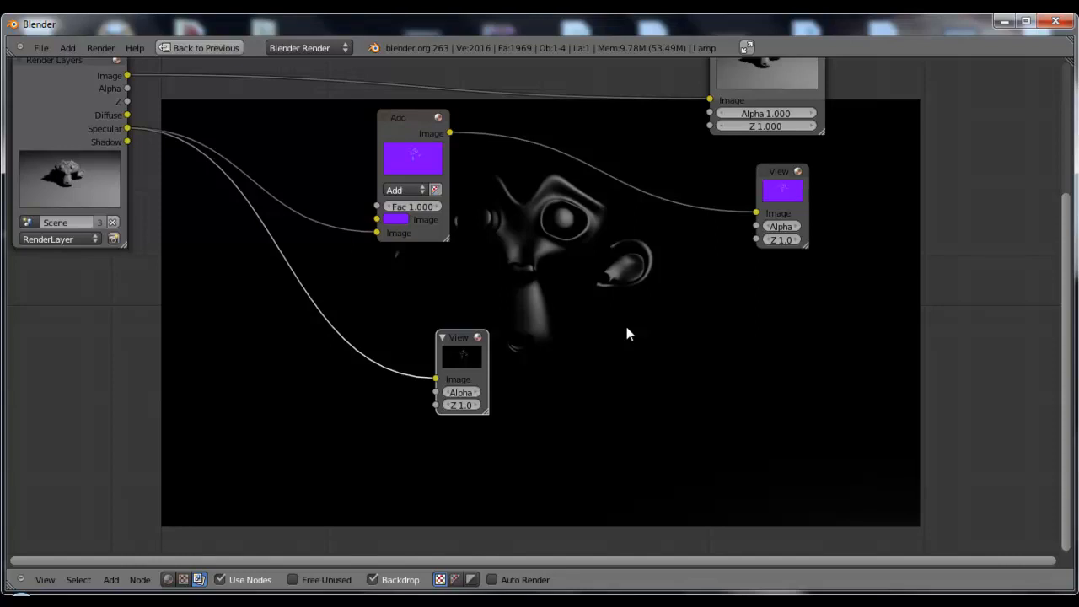
{"action": "left_click_drag", "start_coordinate": [453, 338], "coordinate": [412, 310]}
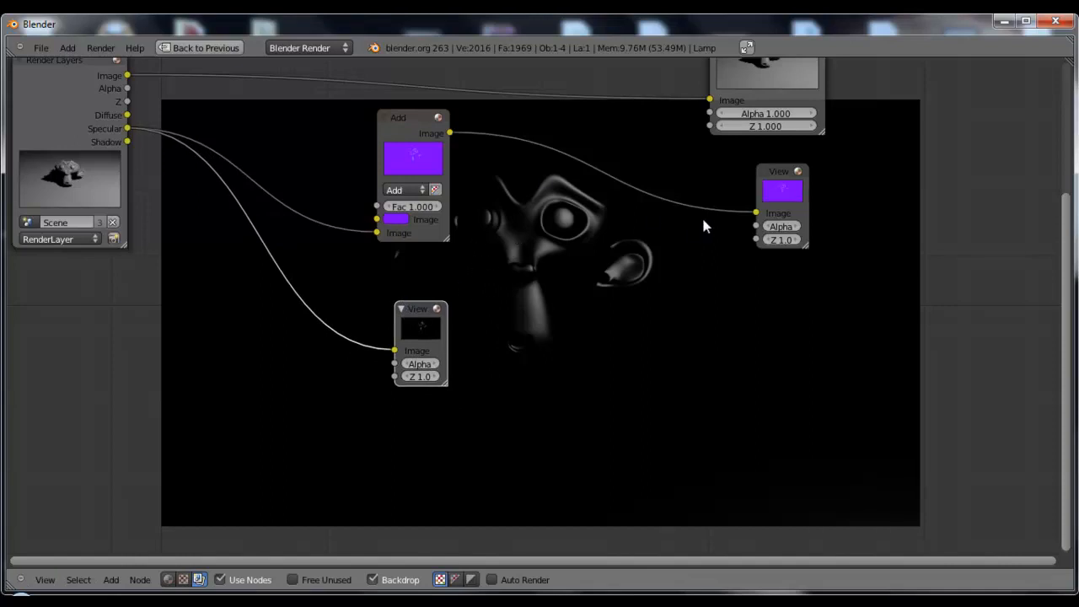
{"action": "left_click_drag", "start_coordinate": [427, 305], "coordinate": [414, 298]}
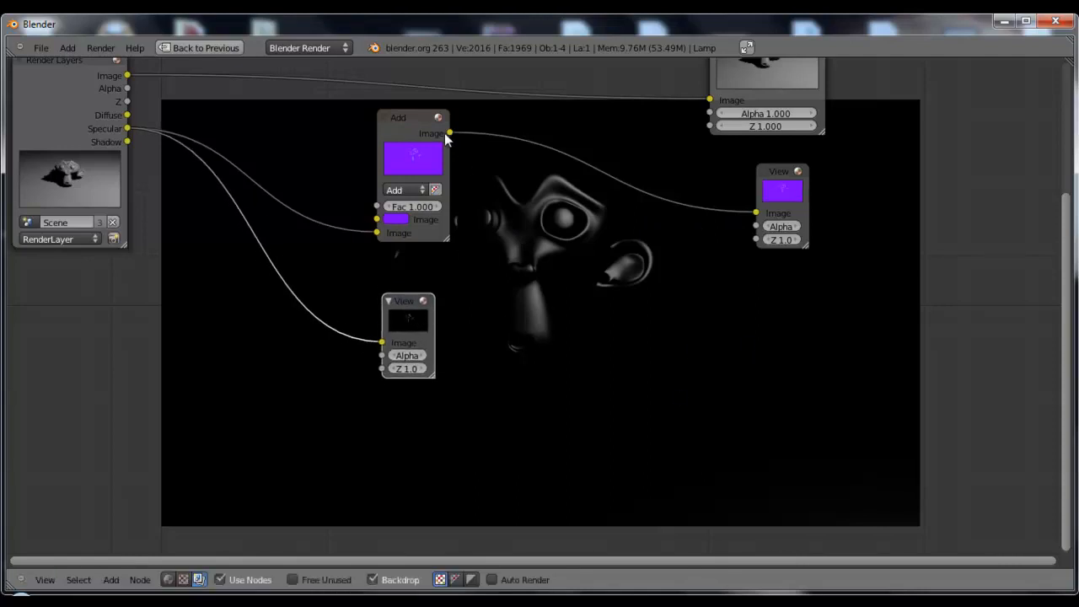
Compare the purple Add result with the plain Specular pass in the backdrop by alternating between the two Viewer nodes
{"action": "left_click", "coordinate": [779, 187]}
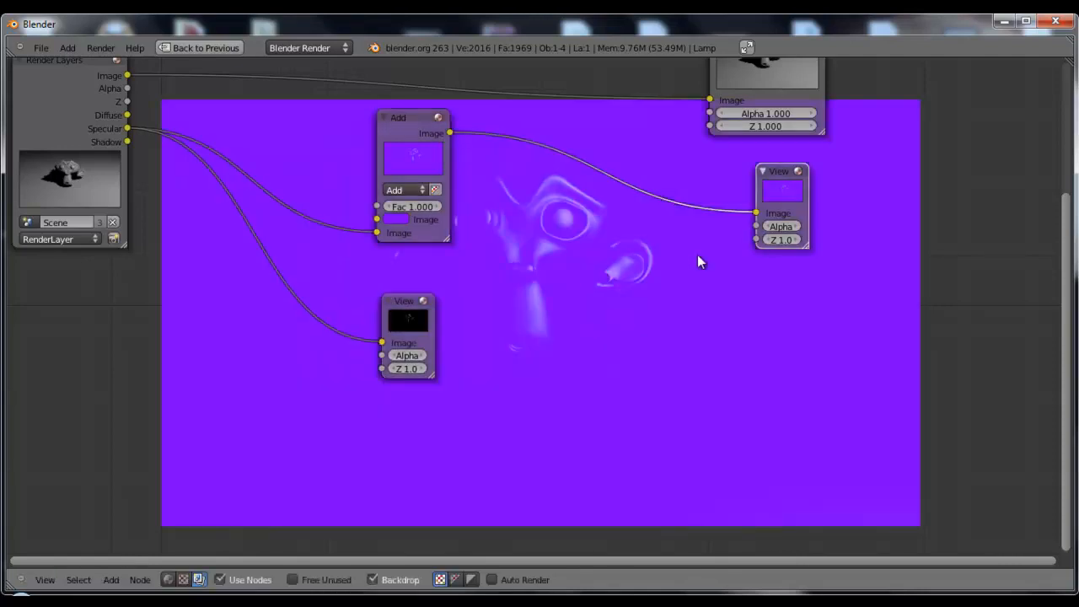
{"action": "left_click", "coordinate": [411, 297]}
{"action": "left_click_drag", "start_coordinate": [410, 297], "coordinate": [406, 292]}
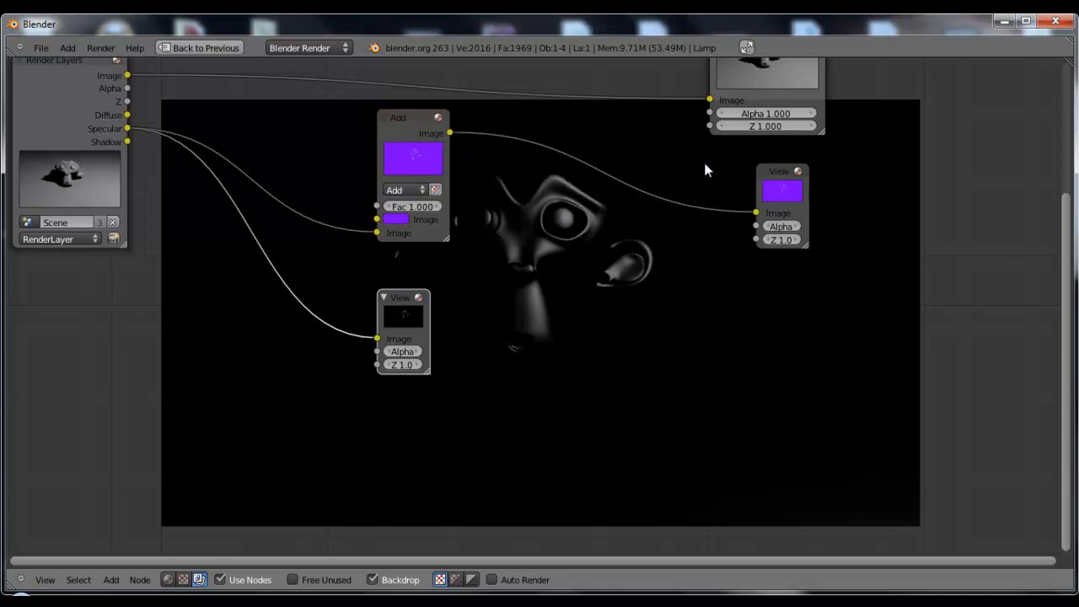
{"action": "left_click", "coordinate": [777, 185]}
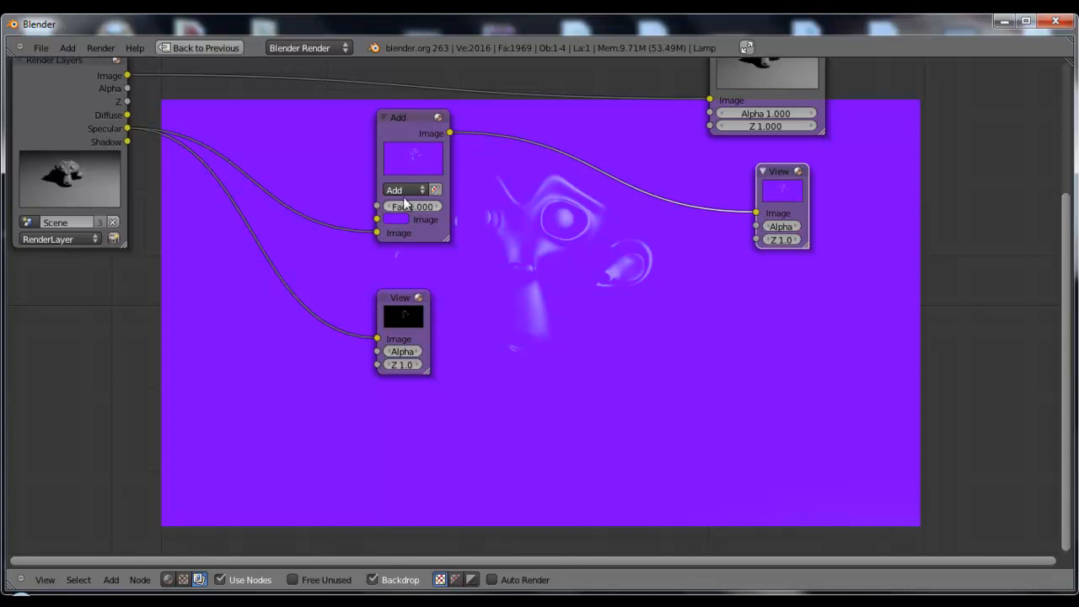
{"action": "middle_click_drag", "start_coordinate": [582, 242], "coordinate": [615, 238]}
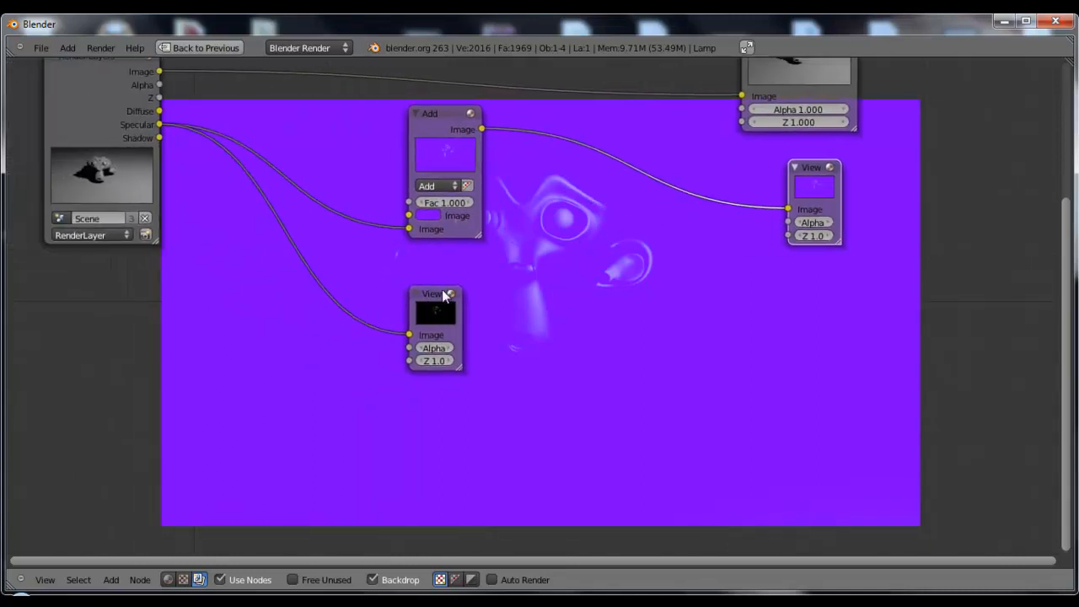
{"action": "left_click_drag", "start_coordinate": [444, 293], "coordinate": [462, 287]}
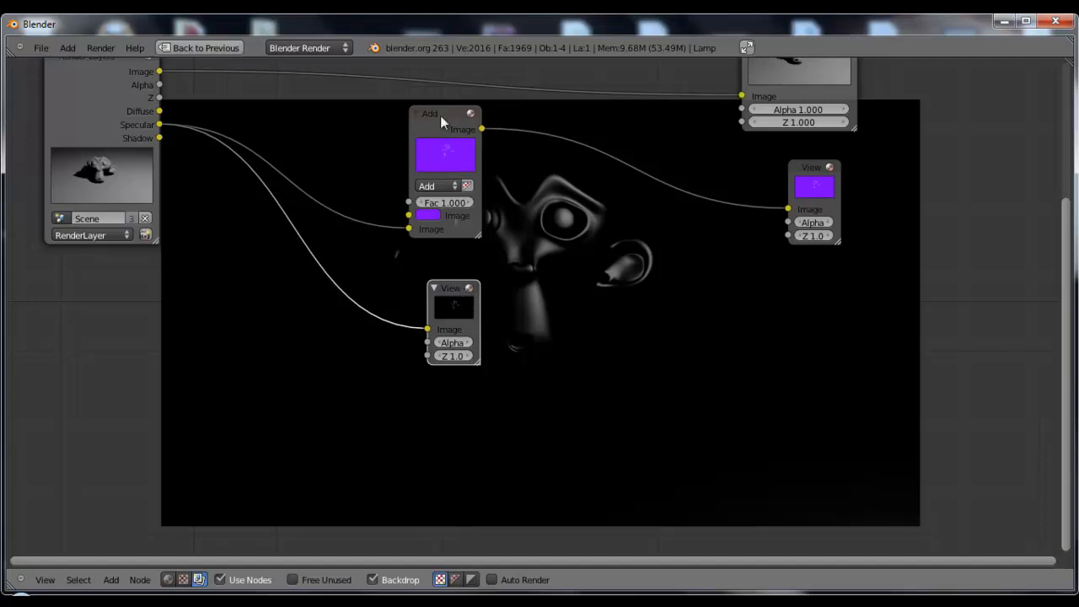
Connect Diffuse to the Add node's first Image input, show its result in the backdrop and move the node closer to Render Layers
{"action": "left_click_drag", "start_coordinate": [440, 113], "coordinate": [401, 115]}
{"action": "left_click_drag", "start_coordinate": [159, 111], "coordinate": [379, 217]}
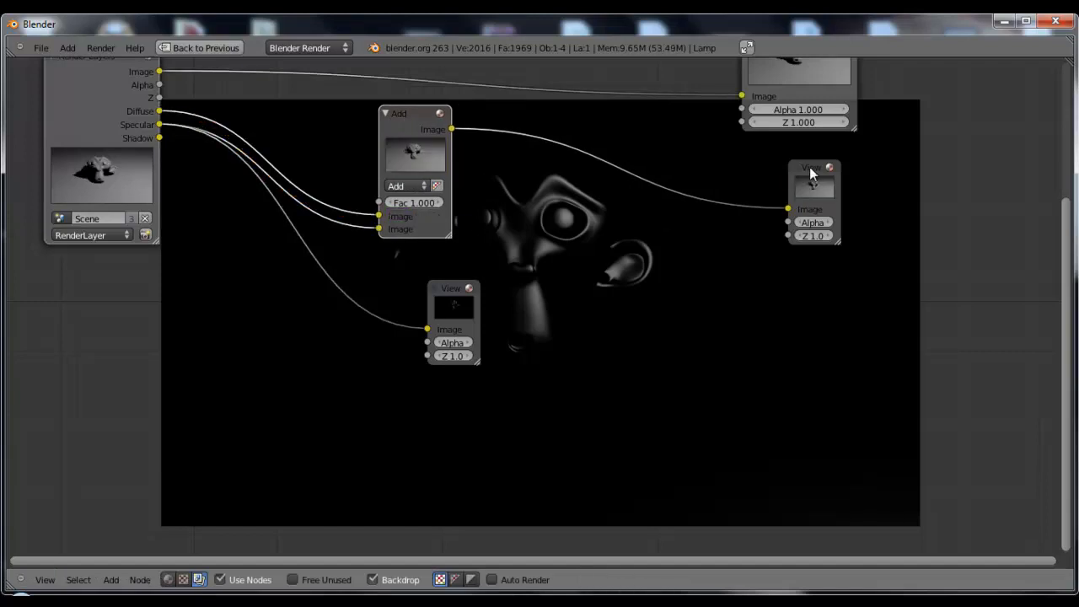
{"action": "left_click", "coordinate": [811, 172]}
{"action": "left_click_drag", "start_coordinate": [406, 111], "coordinate": [369, 100]}
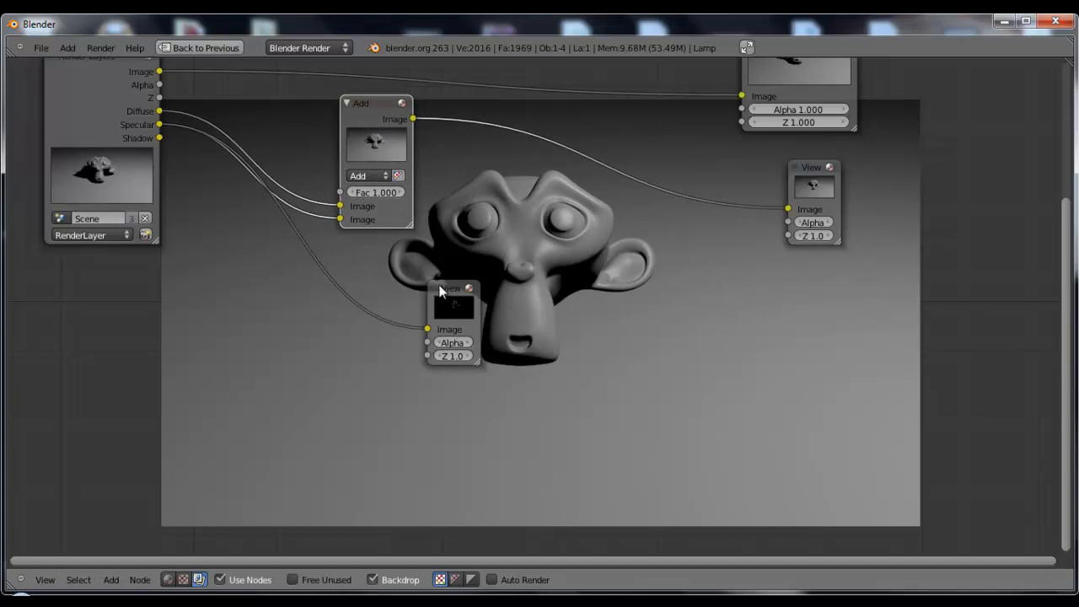
Delete the duplicated Viewer below the Add node and move the Add node nearer to Render Layers
{"action": "left_click", "coordinate": [459, 306]}
{"action": "left_click_drag", "start_coordinate": [459, 305], "coordinate": [388, 315]}
{"action": "key", "text": "x"}
{"action": "left_click_drag", "start_coordinate": [367, 116], "coordinate": [329, 108]}
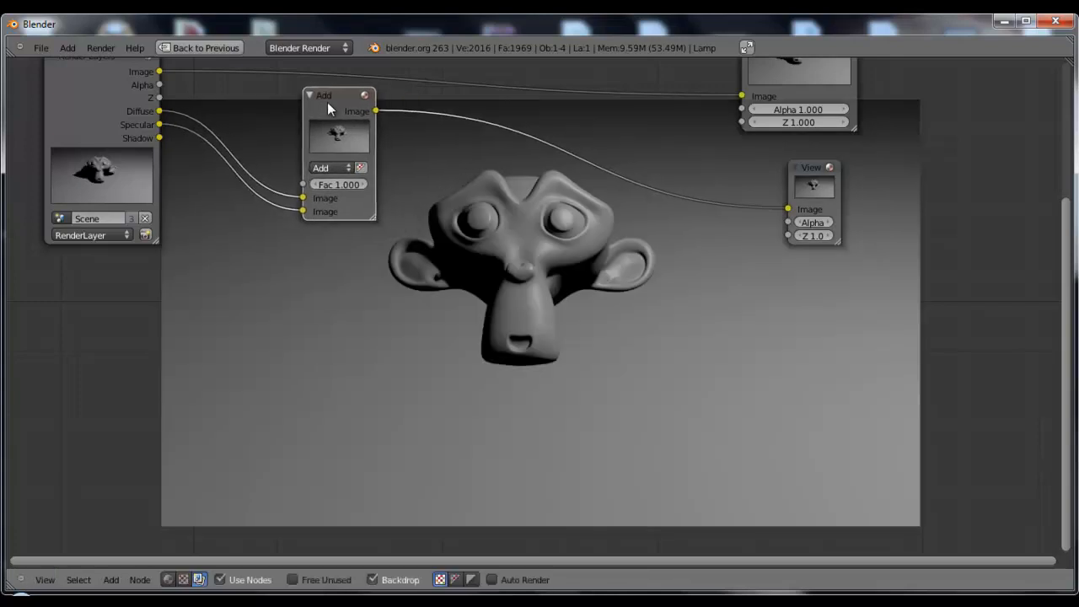
{"action": "middle_click_drag", "start_coordinate": [462, 236], "coordinate": [494, 260]}
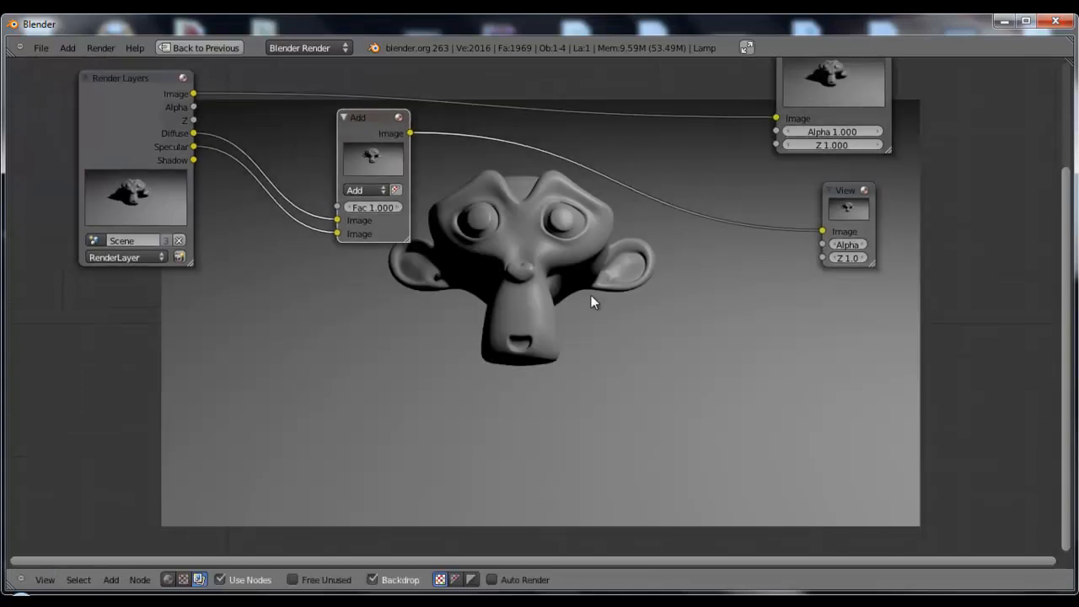
Add a Mix node, set its blend type to Multiply and place it between the Add node and the Viewer
{"action": "middle_click_drag", "start_coordinate": [591, 296], "coordinate": [571, 273]}
{"action": "key", "text": "shift+a"}
{"action": "mouse_move", "coordinate": [570, 274]}
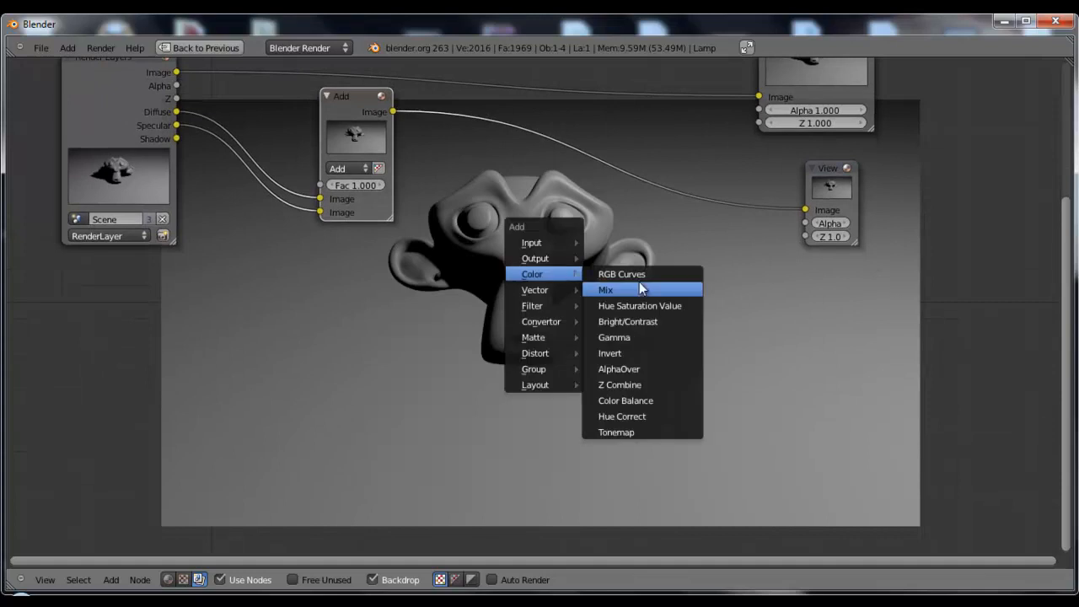
{"action": "left_click", "coordinate": [624, 289]}
{"action": "left_click", "coordinate": [483, 286]}
{"action": "left_click", "coordinate": [505, 328]}
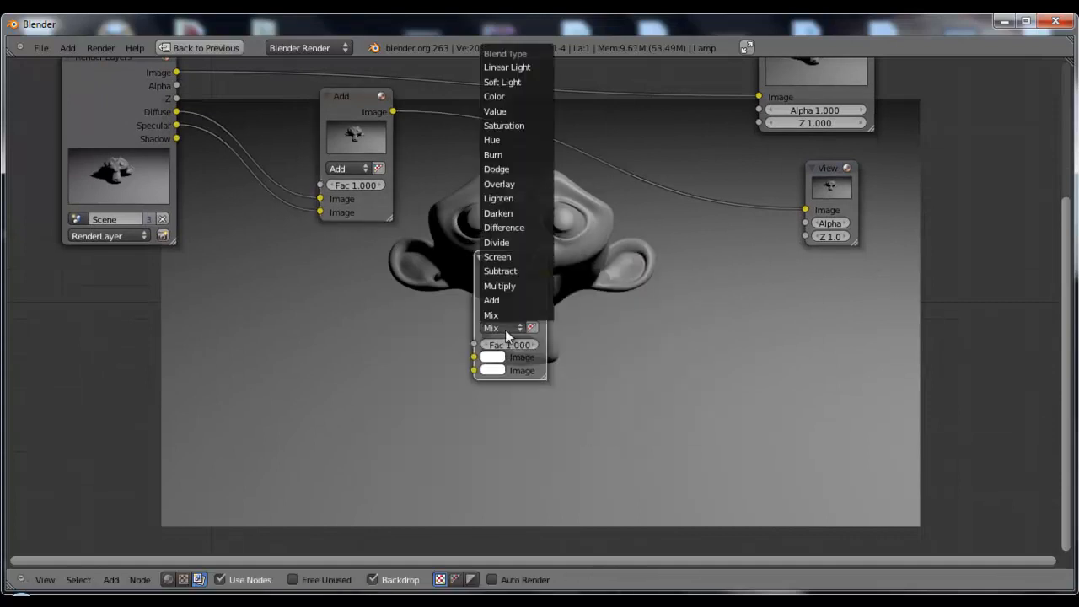
{"action": "left_click", "coordinate": [523, 287]}
{"action": "left_click_drag", "start_coordinate": [501, 266], "coordinate": [583, 267]}
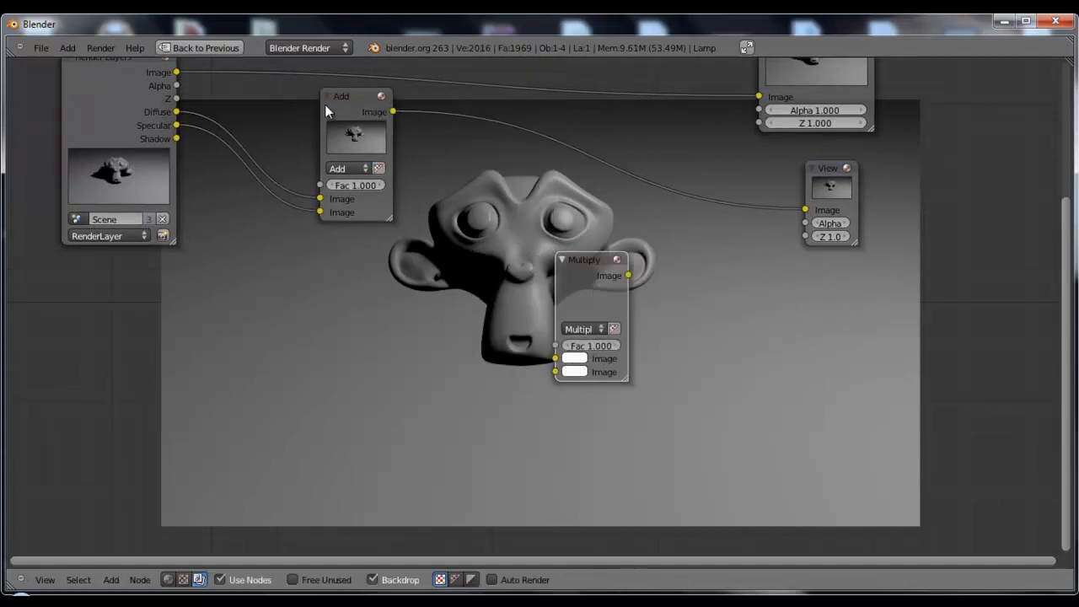
Connect the Add output and the Shadow pass to Multiply's first and second Image inputs, and Multiply's output to the Viewer
{"action": "left_click_drag", "start_coordinate": [393, 112], "coordinate": [552, 360]}
{"action": "left_click_drag", "start_coordinate": [176, 139], "coordinate": [555, 372]}
{"action": "middle_click_drag", "start_coordinate": [718, 342], "coordinate": [711, 251]}
{"action": "left_click_drag", "start_coordinate": [584, 161], "coordinate": [544, 215]}
{"action": "scroll", "coordinate": [364, 239], "scroll_direction": "down", "scroll_amount": 2}
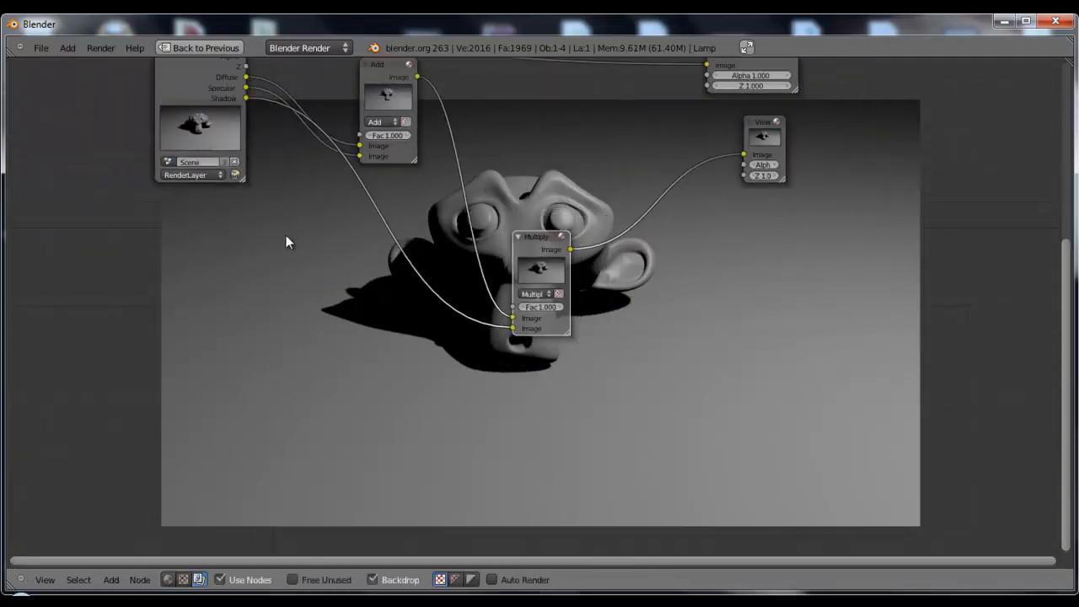
Cut the link from Add to Multiply and set Multiply's first Image colour to blue-violet
{"action": "middle_click_drag", "start_coordinate": [287, 232], "coordinate": [277, 251]}
{"action": "left_click_drag", "start_coordinate": [460, 283], "coordinate": [460, 287], "text": "ctrl"}
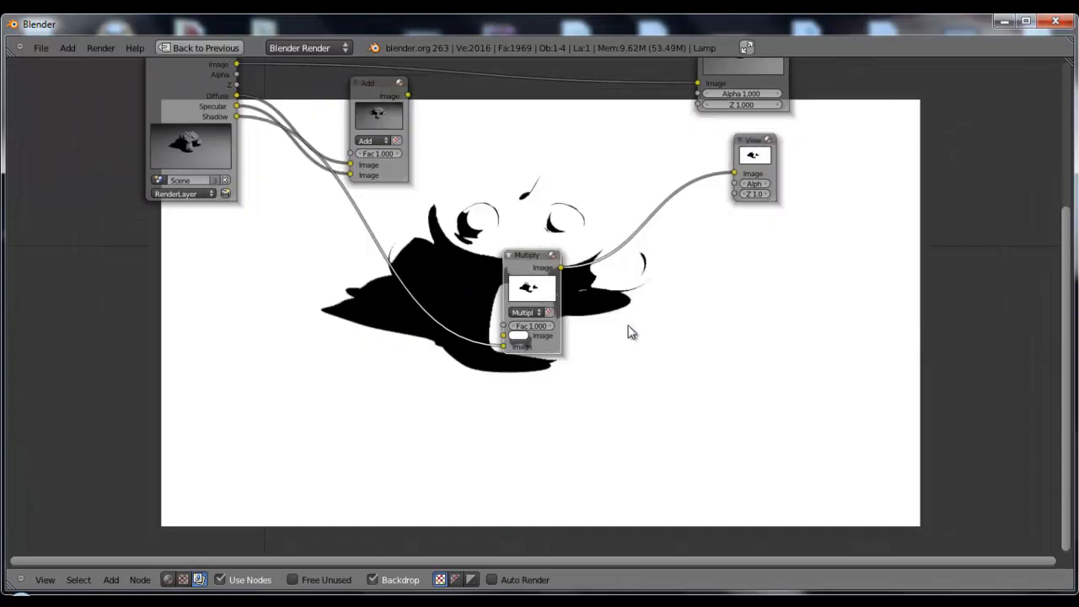
{"action": "left_click", "coordinate": [518, 336]}
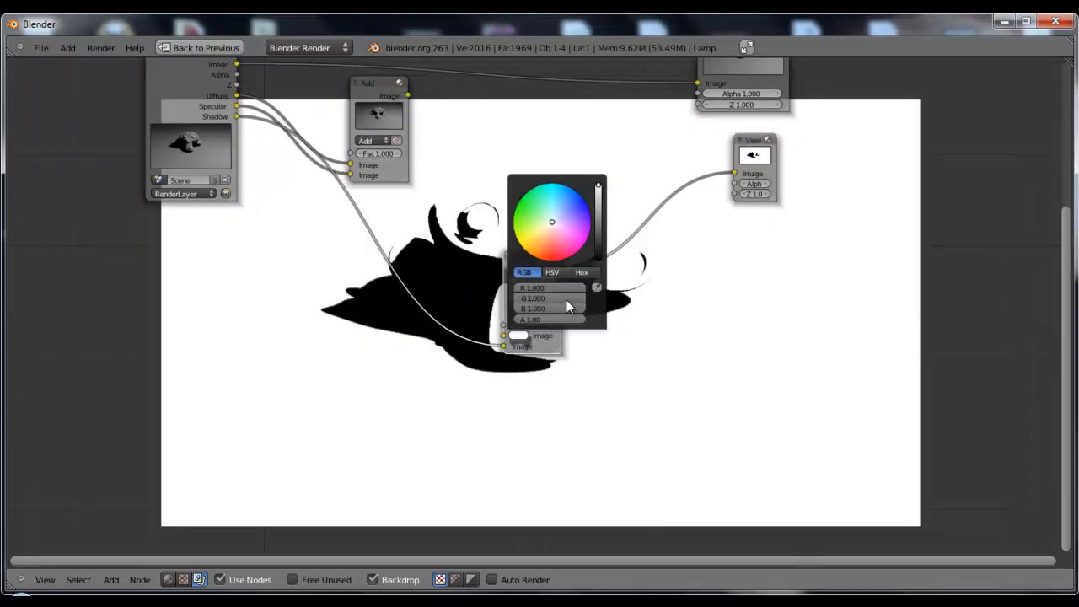
{"action": "left_click", "coordinate": [588, 217]}
{"action": "middle_click_drag", "start_coordinate": [716, 332], "coordinate": [693, 317]}
Duplicate the Viewer node, connect the Shadow output to the copy and place it below the Multiply node
{"action": "left_click_drag", "start_coordinate": [734, 139], "coordinate": [771, 152]}
{"action": "key", "text": "shift+d"}
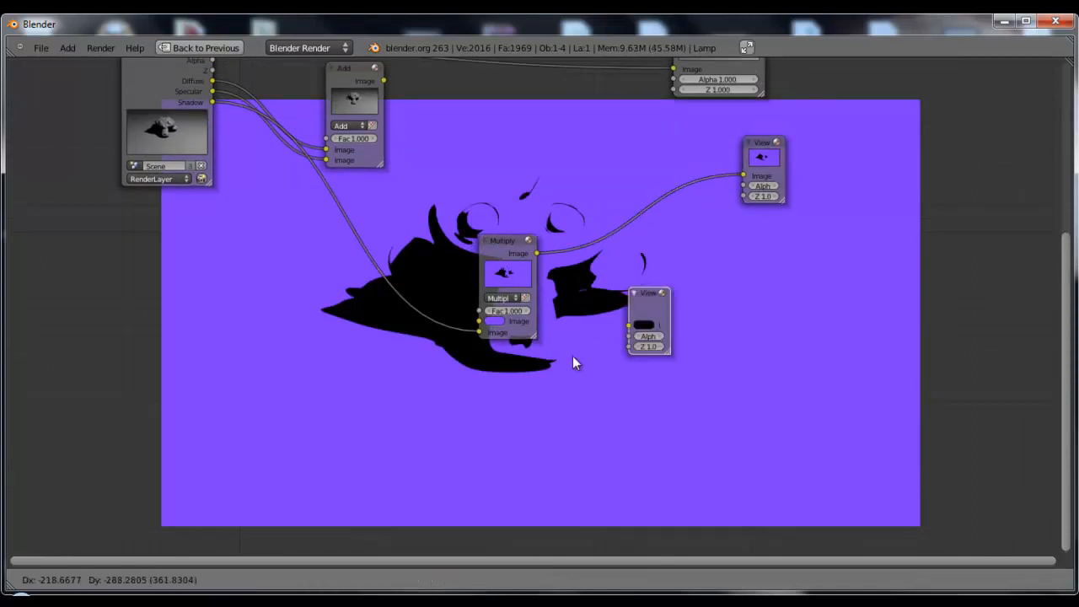
{"action": "left_click", "coordinate": [310, 331]}
{"action": "left_click_drag", "start_coordinate": [211, 102], "coordinate": [434, 412]}
{"action": "middle_click_drag", "start_coordinate": [641, 313], "coordinate": [545, 227]}
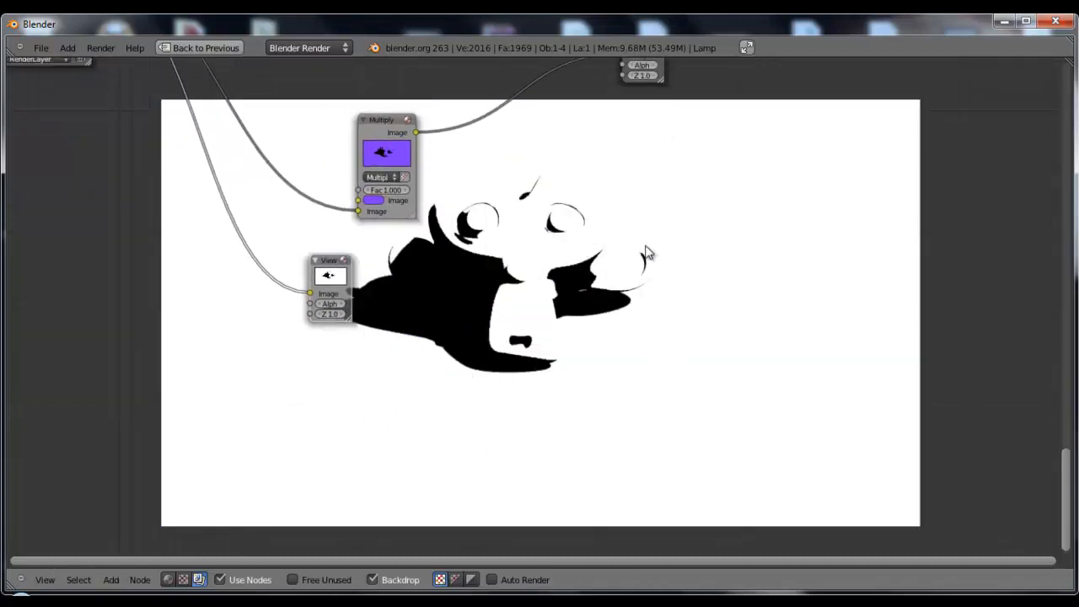
{"action": "left_click_drag", "start_coordinate": [329, 266], "coordinate": [405, 272]}
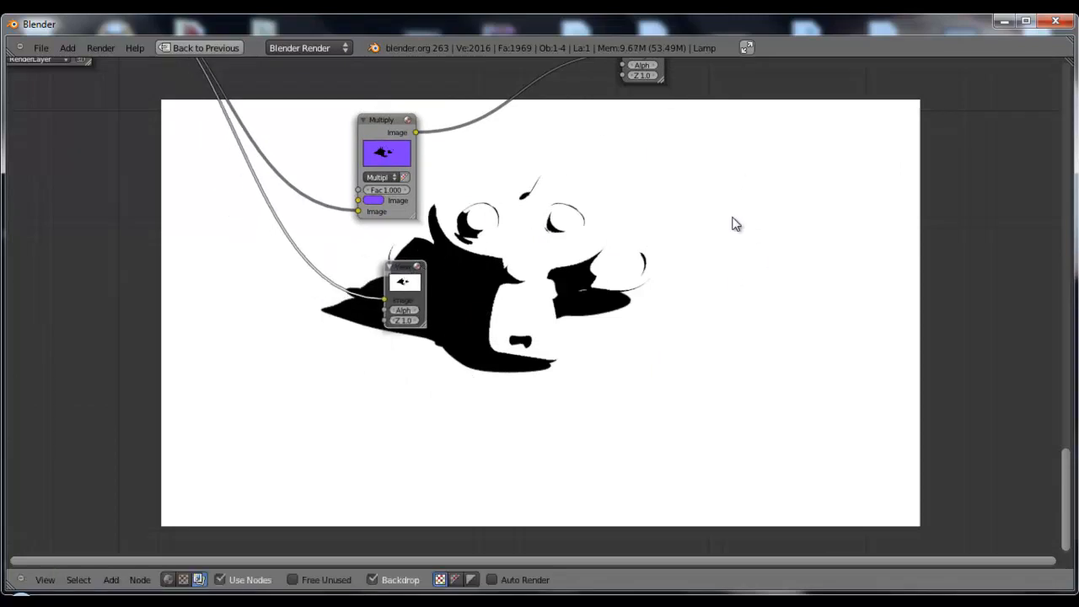
Compare the tinted Multiply result with the plain Shadow pass in the backdrop by alternating between the two Viewer nodes
{"action": "scroll", "coordinate": [570, 194], "scroll_direction": "down", "scroll_amount": 1}
{"action": "middle_click_drag", "start_coordinate": [572, 194], "coordinate": [560, 237]}
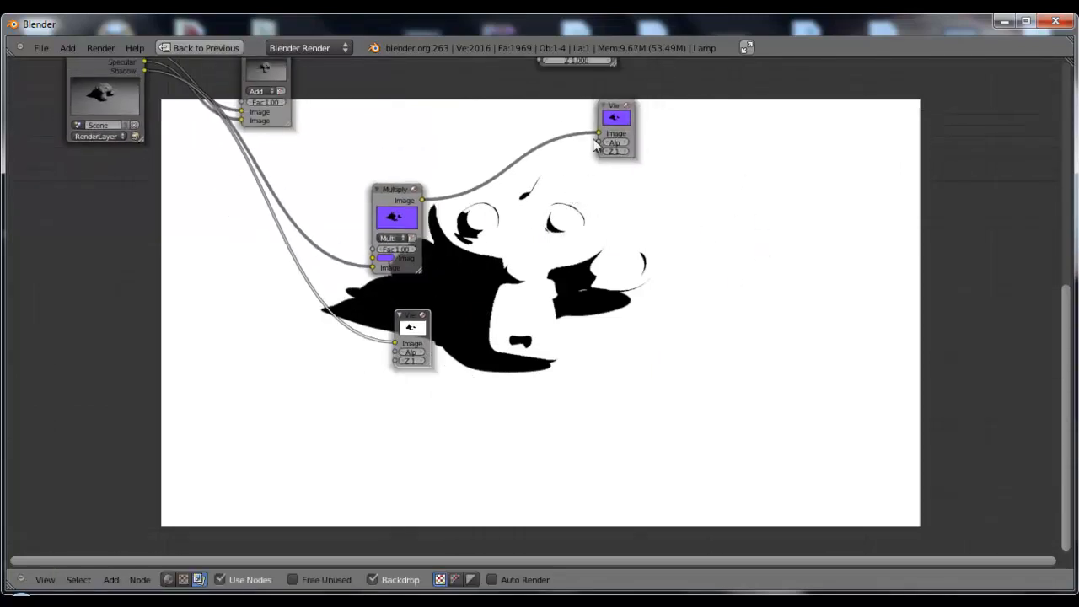
{"action": "left_click", "coordinate": [615, 108]}
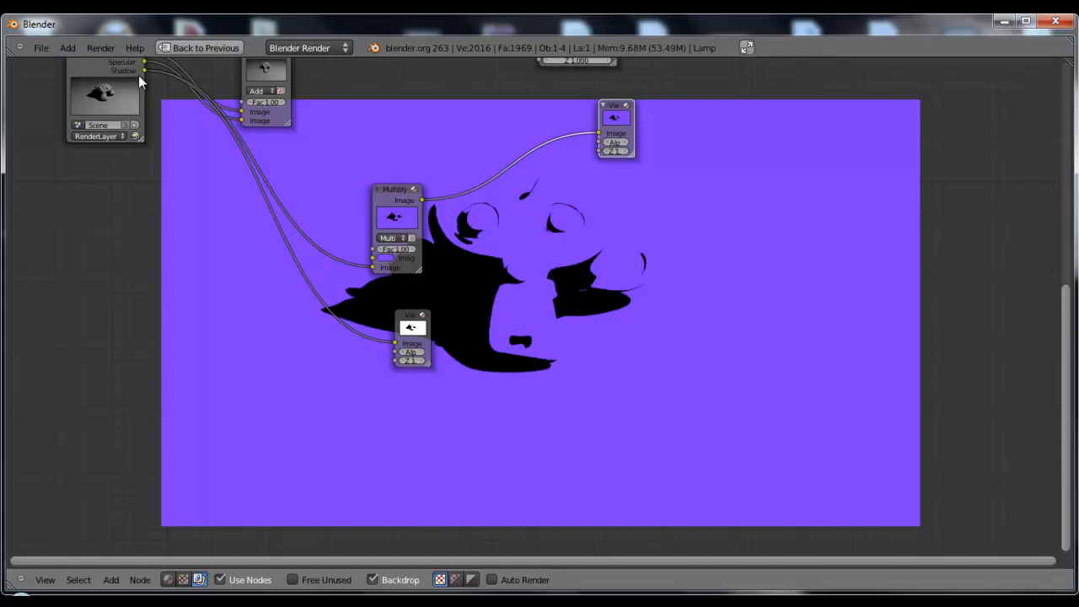
{"action": "left_click", "coordinate": [408, 317]}
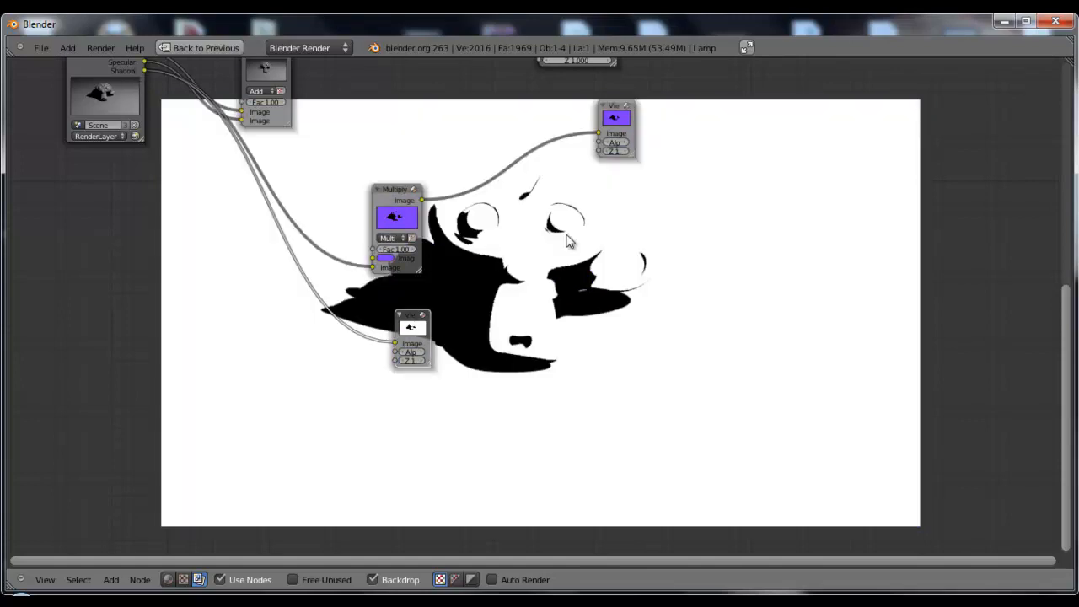
{"action": "middle_click_drag", "start_coordinate": [578, 302], "coordinate": [506, 291]}
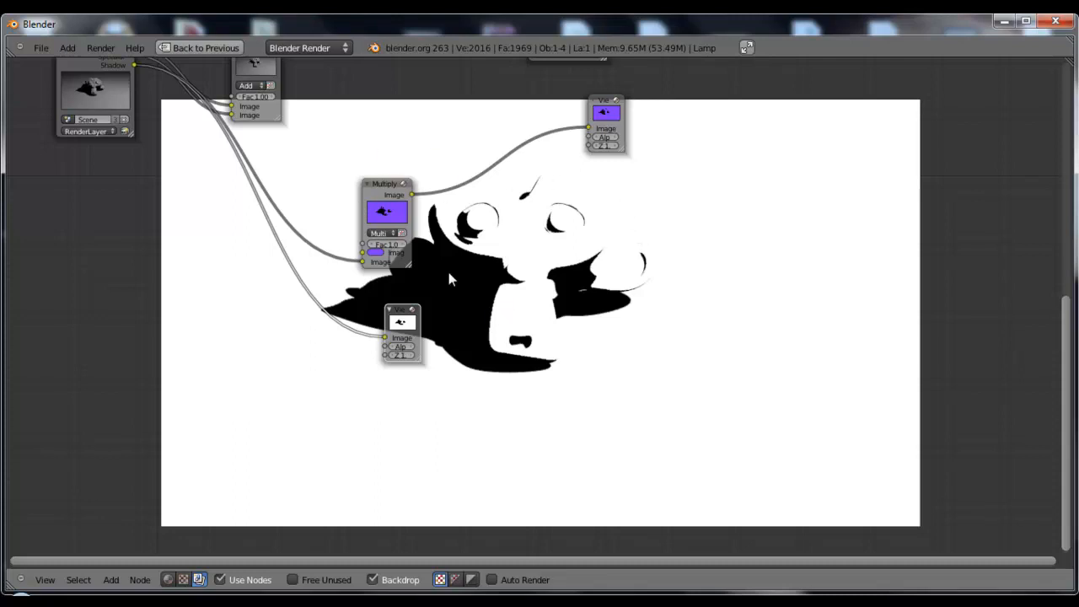
{"action": "left_click", "coordinate": [604, 110]}
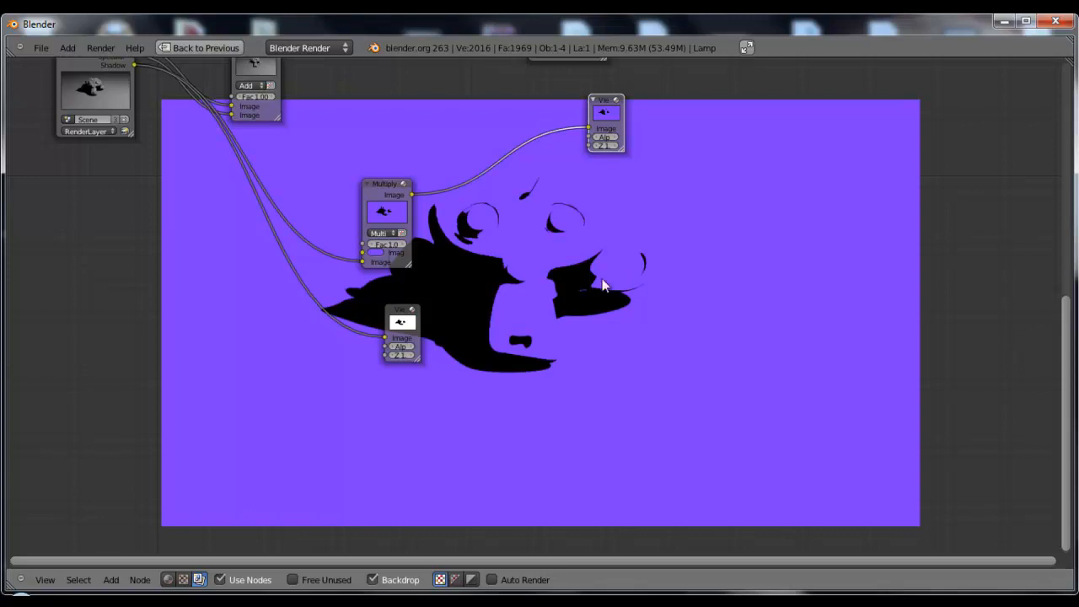
{"action": "middle_click_drag", "start_coordinate": [494, 284], "coordinate": [620, 325]}
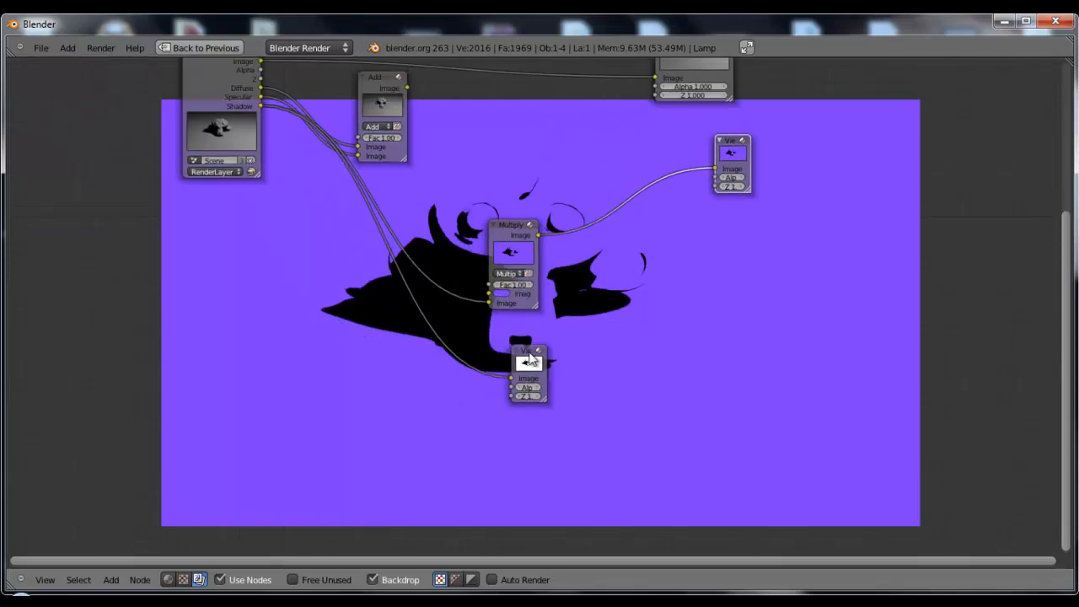
Switch the lower Viewer's input to the Specular pass and back to the Shadow pass
{"action": "left_click_drag", "start_coordinate": [529, 354], "coordinate": [448, 357]}
{"action": "left_click_drag", "start_coordinate": [263, 97], "coordinate": [430, 381]}
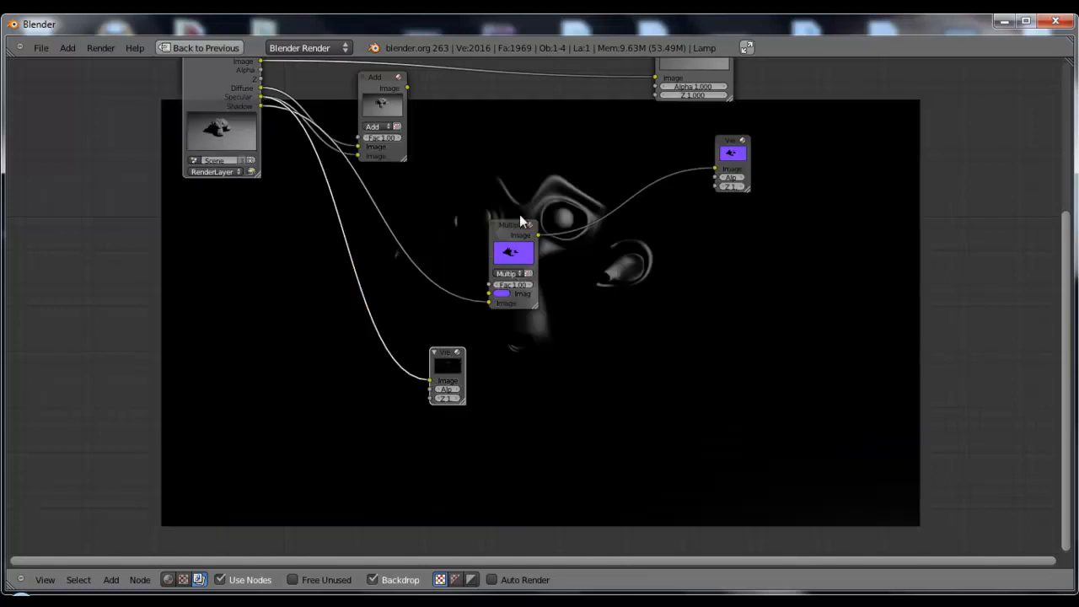
{"action": "left_click_drag", "start_coordinate": [262, 107], "coordinate": [430, 379]}
{"action": "middle_click_drag", "start_coordinate": [668, 312], "coordinate": [695, 302]}
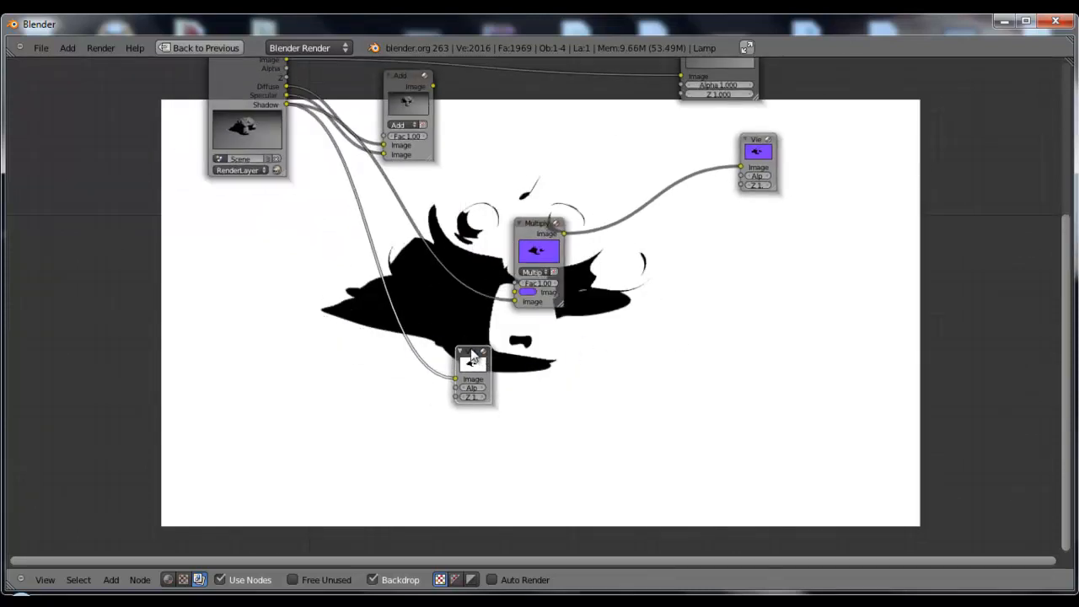
Cut the lower Viewer's Shadow link, reconnect the Add output to Multiply's first Image input and reposition the Multiply node
{"action": "left_click_drag", "start_coordinate": [471, 351], "coordinate": [545, 372]}
{"action": "left_click_drag", "start_coordinate": [495, 334], "coordinate": [463, 401], "text": "ctrl"}
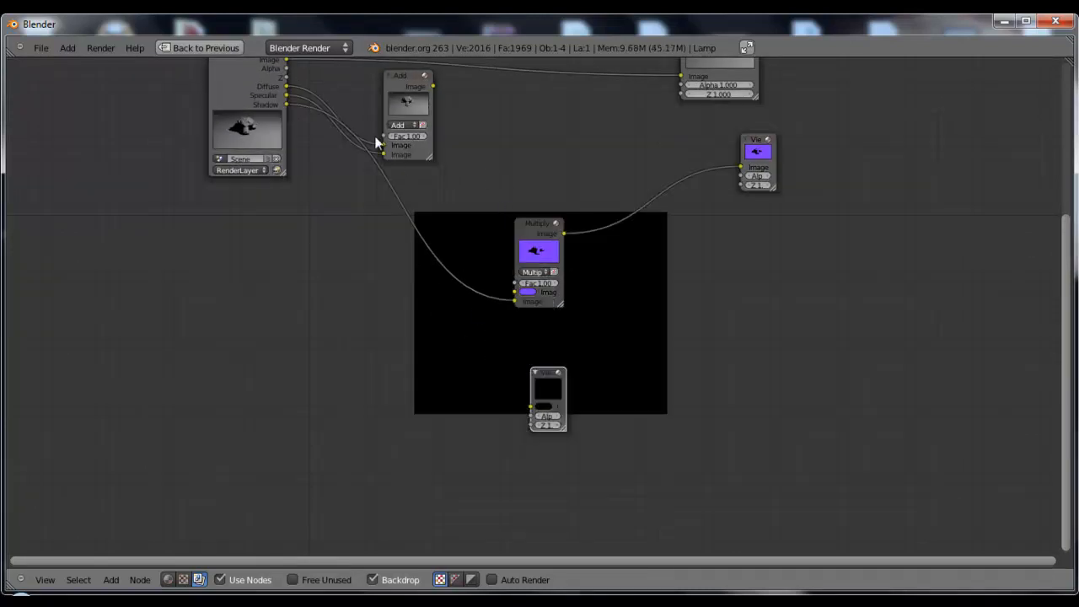
{"action": "left_click_drag", "start_coordinate": [433, 87], "coordinate": [515, 301]}
{"action": "left_click_drag", "start_coordinate": [530, 222], "coordinate": [625, 102]}
Connect the unlinked Viewer to the Render Layers Image output, place it above the Add node and show Multiply's Viewer in the backdrop
{"action": "middle_click_drag", "start_coordinate": [554, 254], "coordinate": [582, 382]}
{"action": "left_click_drag", "start_coordinate": [575, 509], "coordinate": [315, 187]}
{"action": "left_click", "coordinate": [922, 284]}
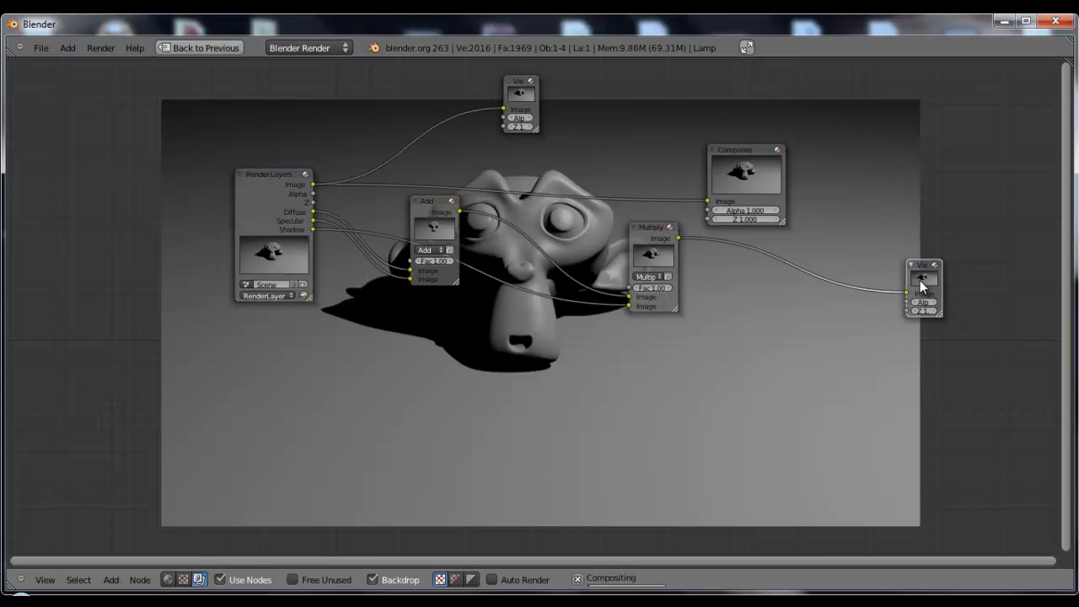
Move the Render Layers Image Viewer above the Add node and bring the Multiply node close beside Add
{"action": "middle_click_drag", "start_coordinate": [845, 363], "coordinate": [808, 340]}
{"action": "scroll", "coordinate": [504, 118], "scroll_direction": "down", "scroll_amount": 2}
{"action": "left_click_drag", "start_coordinate": [503, 115], "coordinate": [424, 112]}
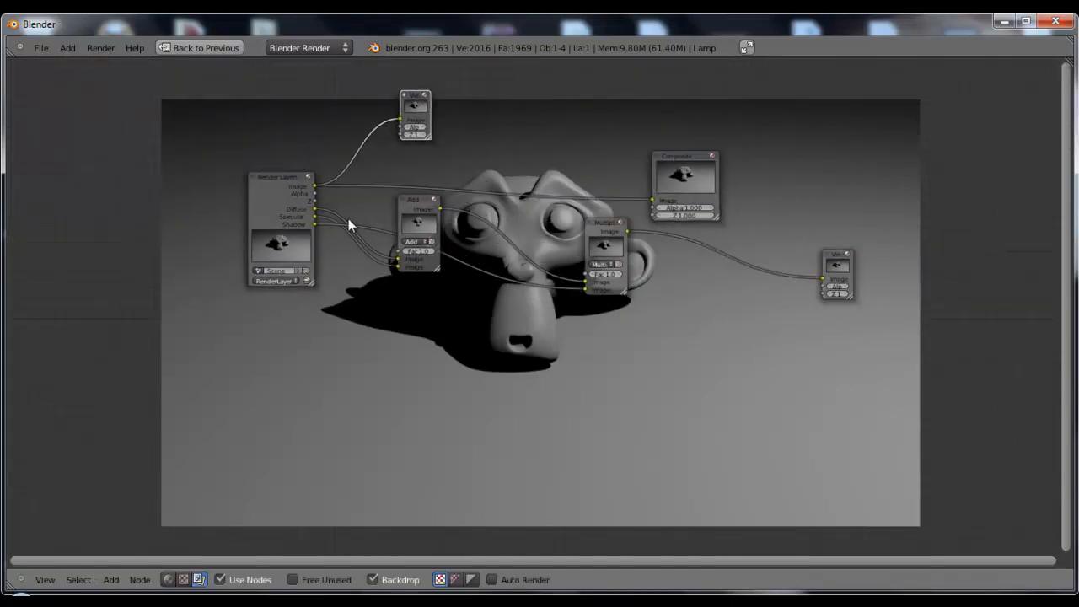
{"action": "mouse_move", "coordinate": [722, 344]}
{"action": "middle_mouse_down"}
{"action": "mouse_move", "coordinate": [632, 307]}
{"action": "mouse_move", "coordinate": [597, 248]}
{"action": "mouse_move", "coordinate": [587, 267]}
{"action": "mouse_move", "coordinate": [633, 266]}
{"action": "mouse_move", "coordinate": [626, 274]}
{"action": "mouse_move", "coordinate": [743, 340]}
{"action": "middle_mouse_up"}
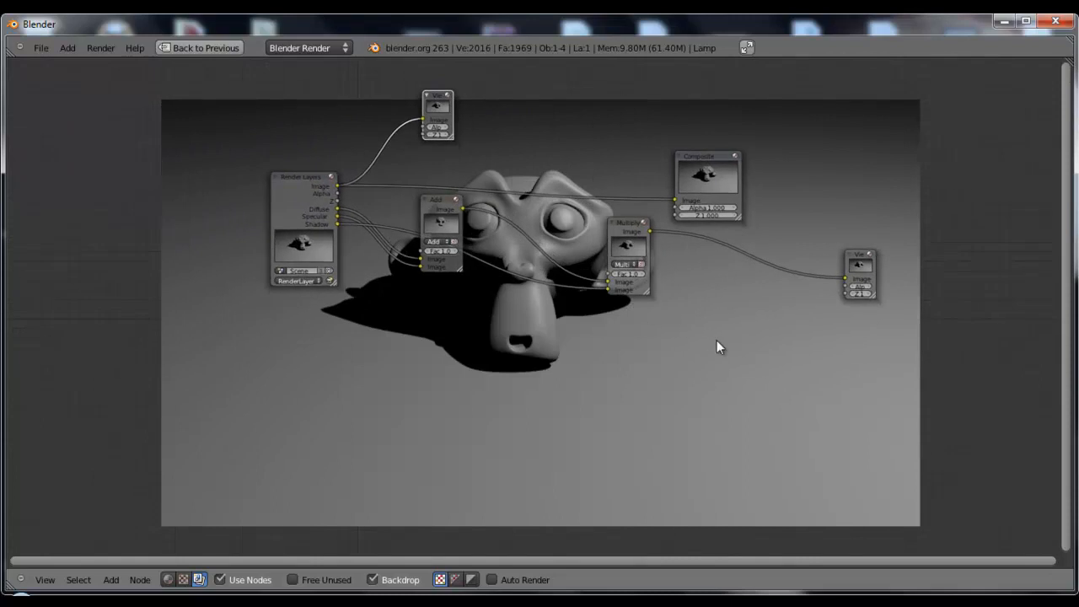
{"action": "left_click_drag", "start_coordinate": [617, 224], "coordinate": [521, 213]}
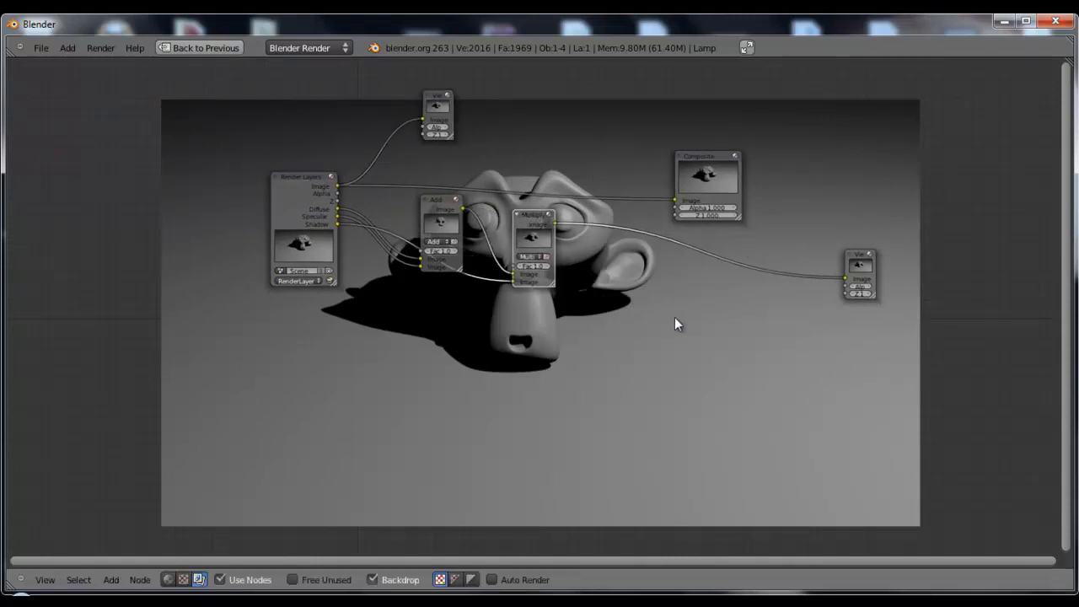
{"action": "scroll", "coordinate": [657, 324], "scroll_direction": "up", "scroll_amount": 3}
{"action": "middle_click_drag", "start_coordinate": [617, 296], "coordinate": [624, 339]}
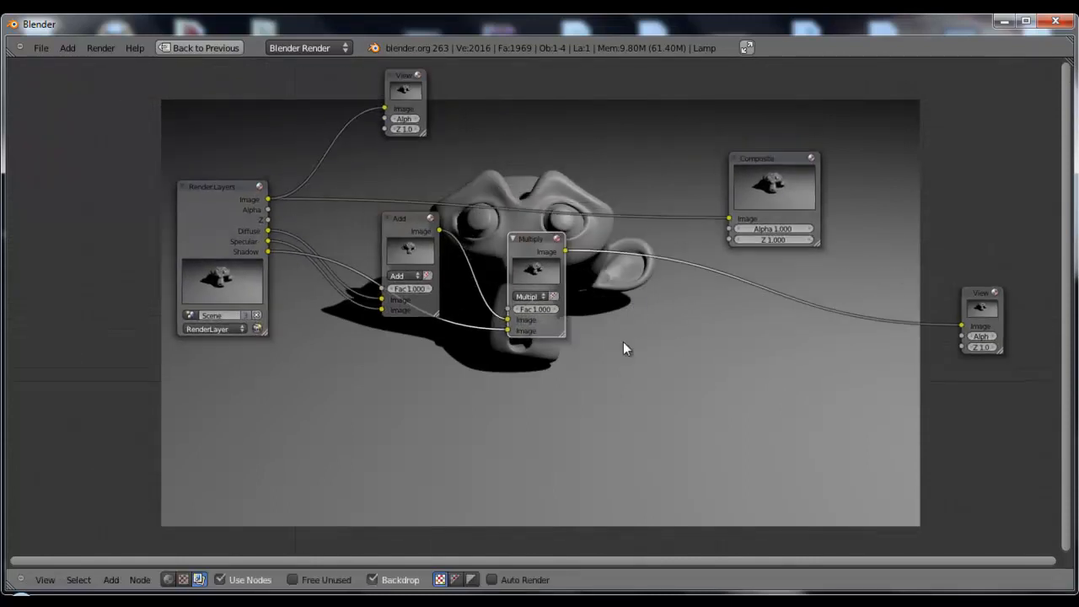
{"action": "left_click_drag", "start_coordinate": [529, 237], "coordinate": [510, 221]}
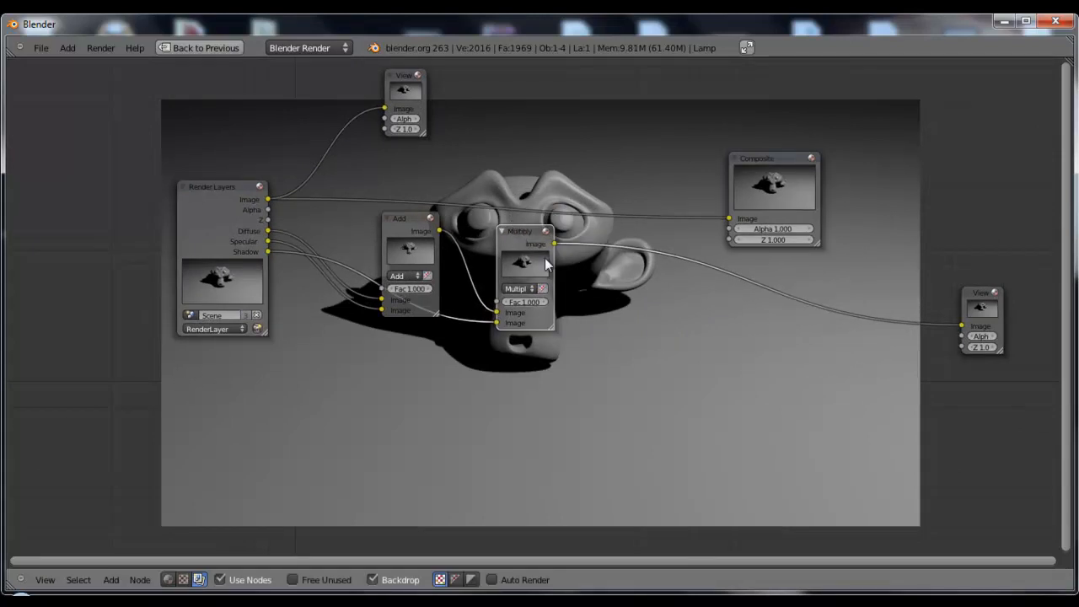
Spread out the Add, Multiply and Composite nodes, place the upper Viewer between Add and Composite, and link it to Add's output
{"action": "middle_click_drag", "start_coordinate": [771, 380], "coordinate": [620, 290]}
{"action": "left_click_drag", "start_coordinate": [456, 149], "coordinate": [588, 211]}
{"action": "left_click_drag", "start_coordinate": [701, 75], "coordinate": [782, 41]}
{"action": "middle_click_drag", "start_coordinate": [637, 169], "coordinate": [683, 203]}
{"action": "left_click_drag", "start_coordinate": [386, 170], "coordinate": [410, 193]}
{"action": "scroll", "coordinate": [498, 176], "scroll_direction": "down", "scroll_amount": 2}
{"action": "left_click_drag", "start_coordinate": [393, 67], "coordinate": [650, 179]}
{"action": "left_click", "coordinate": [449, 215], "text": "ctrl+shift"}
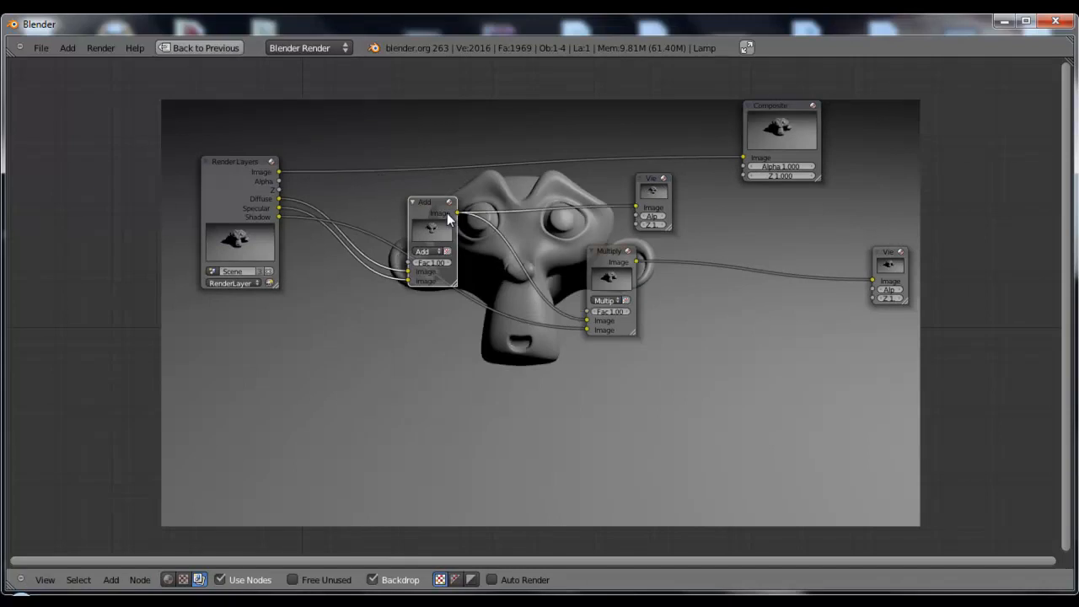
Compare the Add and Multiply results in the backdrop by switching the upper Viewer between them, with both nodes moved clear of each other
{"action": "left_click_drag", "start_coordinate": [622, 252], "coordinate": [703, 292]}
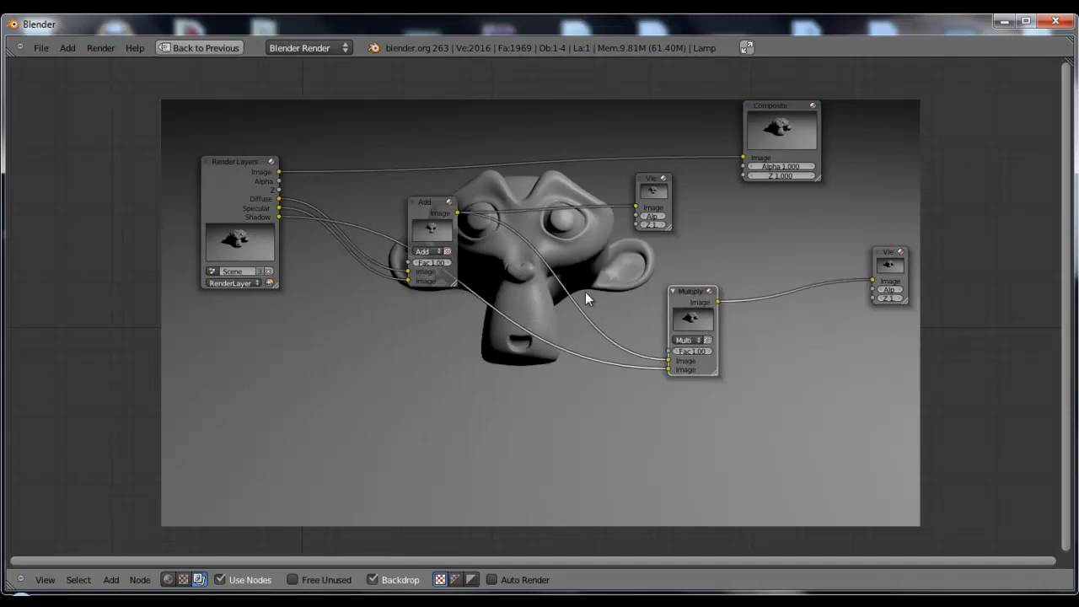
{"action": "middle_click_drag", "start_coordinate": [626, 284], "coordinate": [566, 238]}
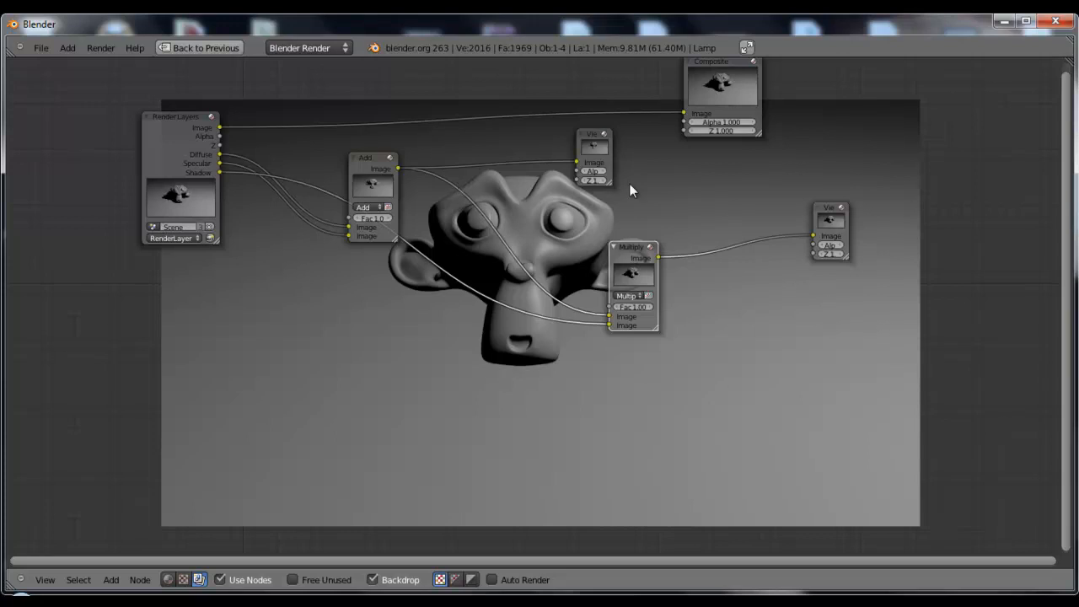
{"action": "left_click", "coordinate": [653, 261], "text": "ctrl+shift"}
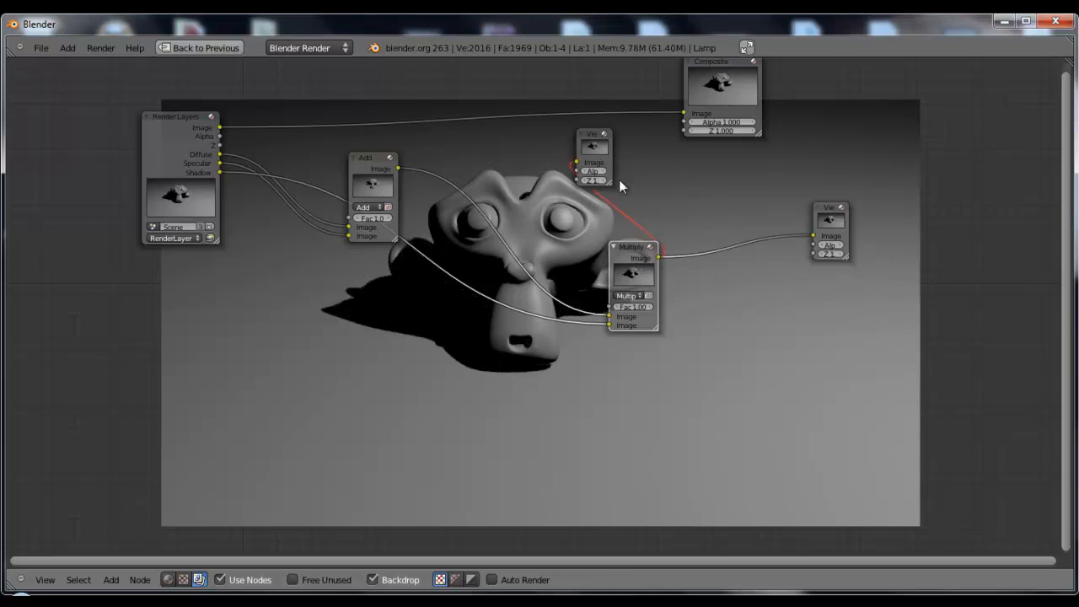
{"action": "left_click_drag", "start_coordinate": [600, 145], "coordinate": [747, 171]}
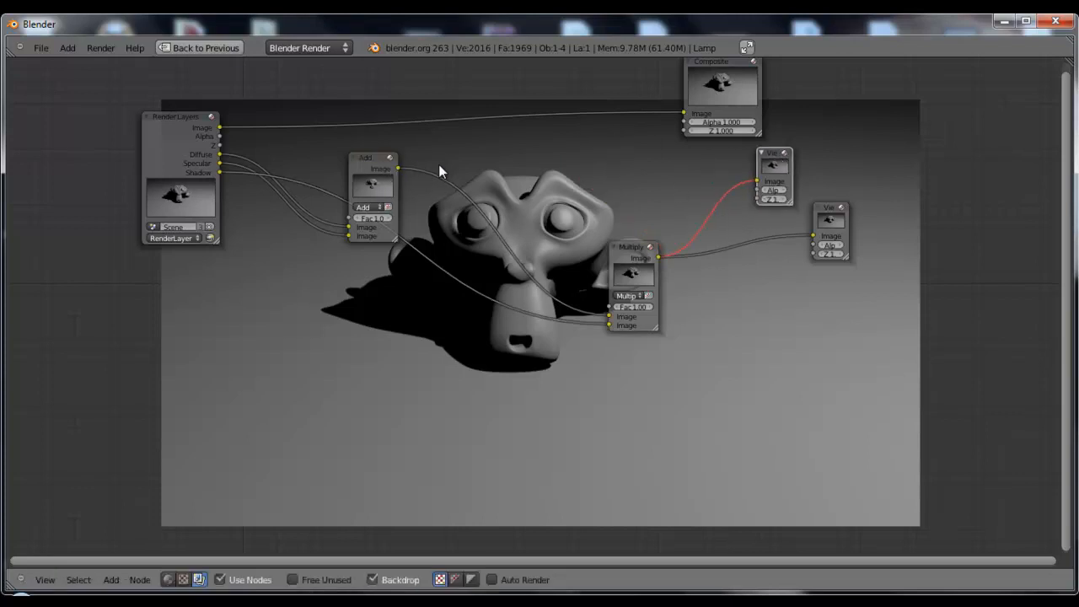
{"action": "left_click", "coordinate": [380, 167], "text": "ctrl+shift"}
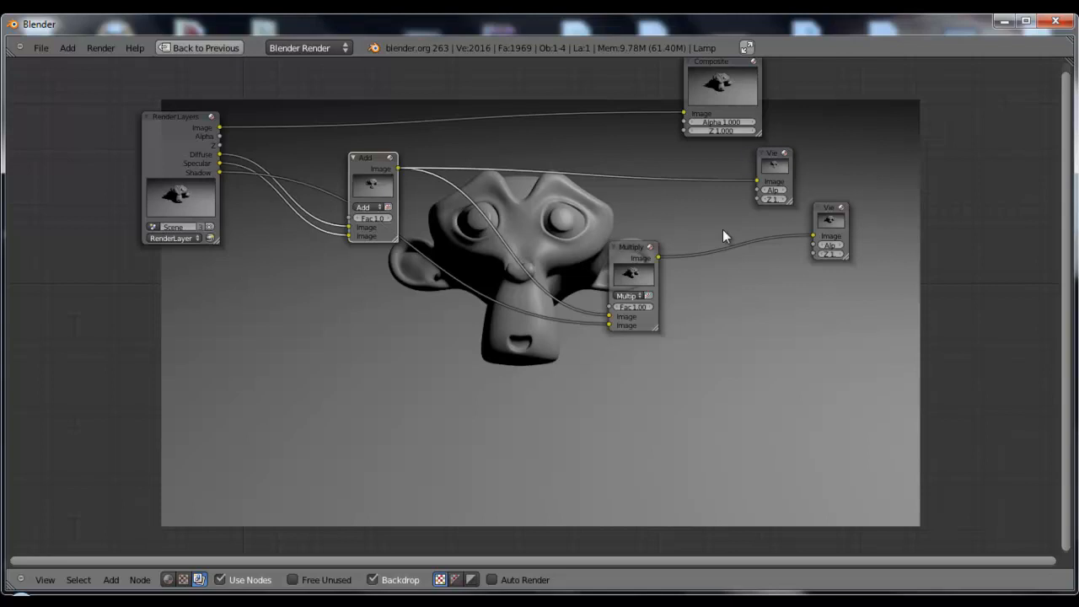
{"action": "left_click", "coordinate": [642, 264], "text": "ctrl+shift"}
Place the Multiply node directly beside the Add node and move the upper Viewer farther away from it
{"action": "mouse_move", "coordinate": [626, 248]}
{"action": "left_mouse_down"}
{"action": "mouse_move", "coordinate": [591, 198]}
{"action": "mouse_move", "coordinate": [541, 187]}
{"action": "mouse_move", "coordinate": [592, 203]}
{"action": "left_mouse_up"}
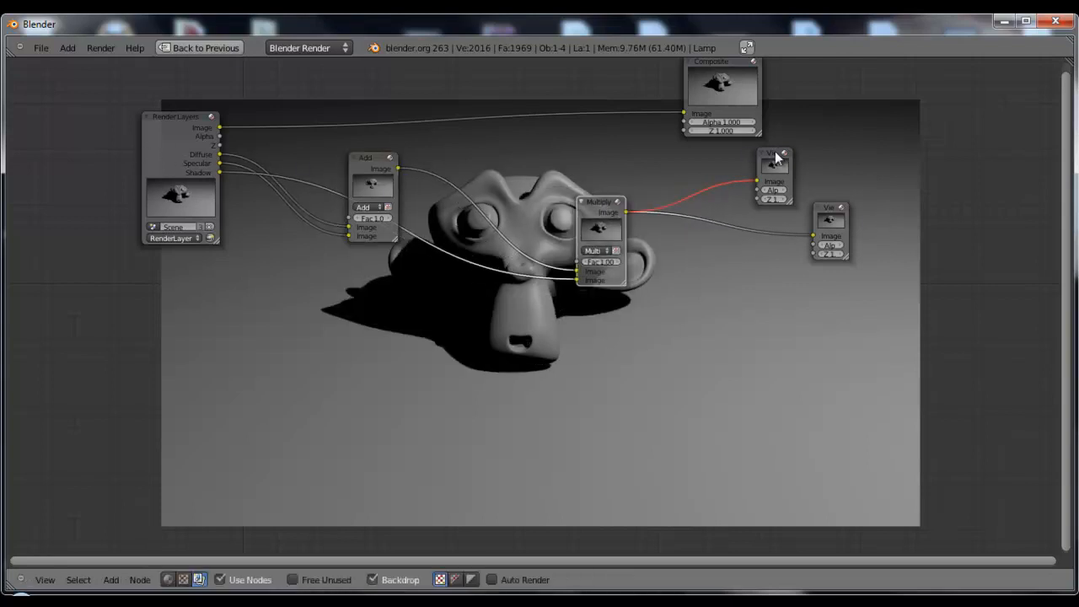
{"action": "left_click_drag", "start_coordinate": [777, 156], "coordinate": [858, 134]}
{"action": "scroll", "coordinate": [727, 219], "scroll_direction": "down", "scroll_amount": 1}
{"action": "middle_click_drag", "start_coordinate": [714, 277], "coordinate": [788, 240]}
{"action": "left_click", "coordinate": [662, 193]}
{"action": "key", "text": "g"}
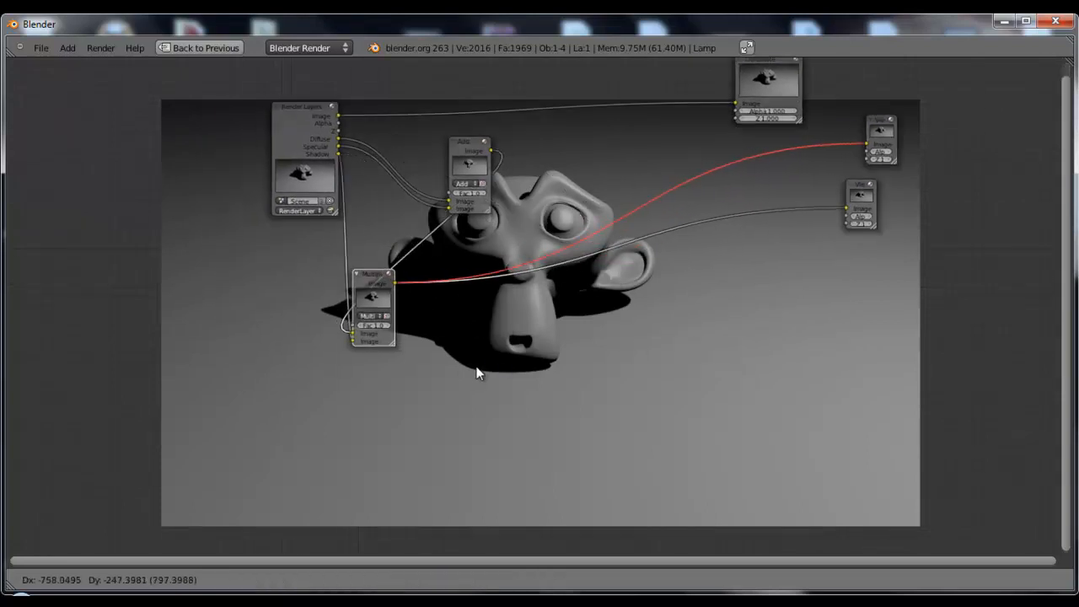
{"action": "left_click", "coordinate": [499, 366]}
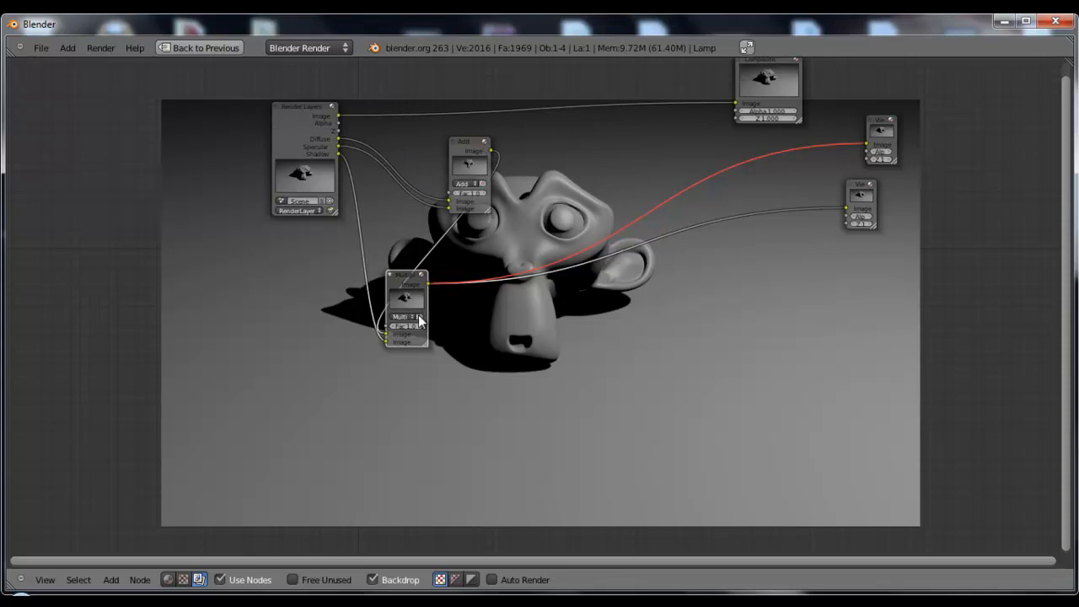
{"action": "left_click_drag", "start_coordinate": [410, 283], "coordinate": [563, 145]}
{"action": "middle_click_drag", "start_coordinate": [663, 215], "coordinate": [631, 284]}
{"action": "scroll", "coordinate": [602, 289], "scroll_direction": "up", "scroll_amount": 1}
{"action": "scroll", "coordinate": [604, 294], "scroll_direction": "up", "scroll_amount": 1}
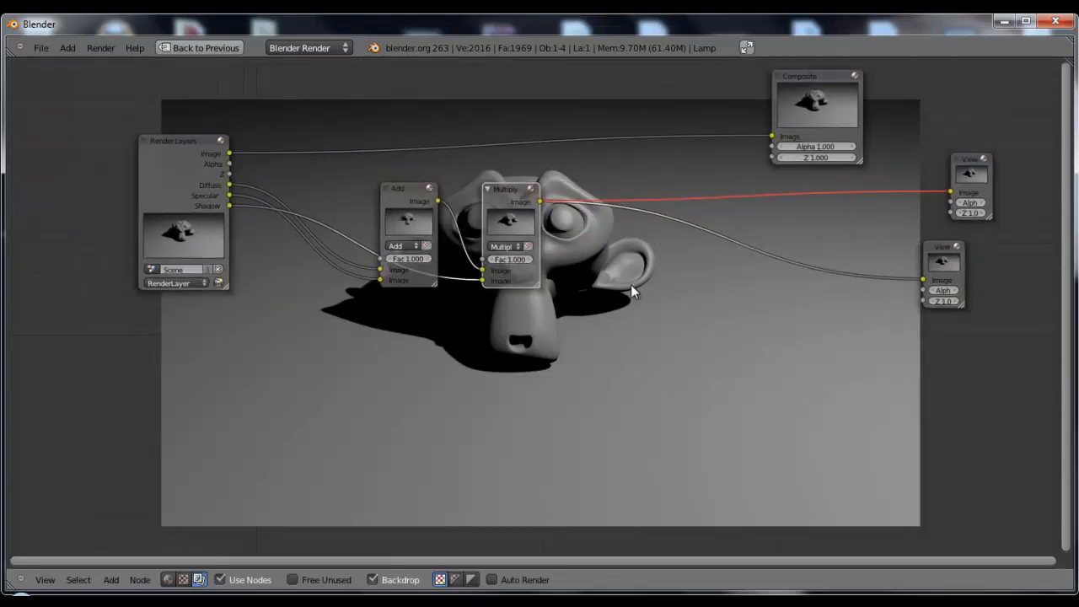
Reposition both Multiply Viewers, keeping them well clear of the Multiply node, and settle Multiply just beside Add
{"action": "left_click_drag", "start_coordinate": [969, 162], "coordinate": [809, 182]}
{"action": "left_click_drag", "start_coordinate": [941, 244], "coordinate": [821, 269]}
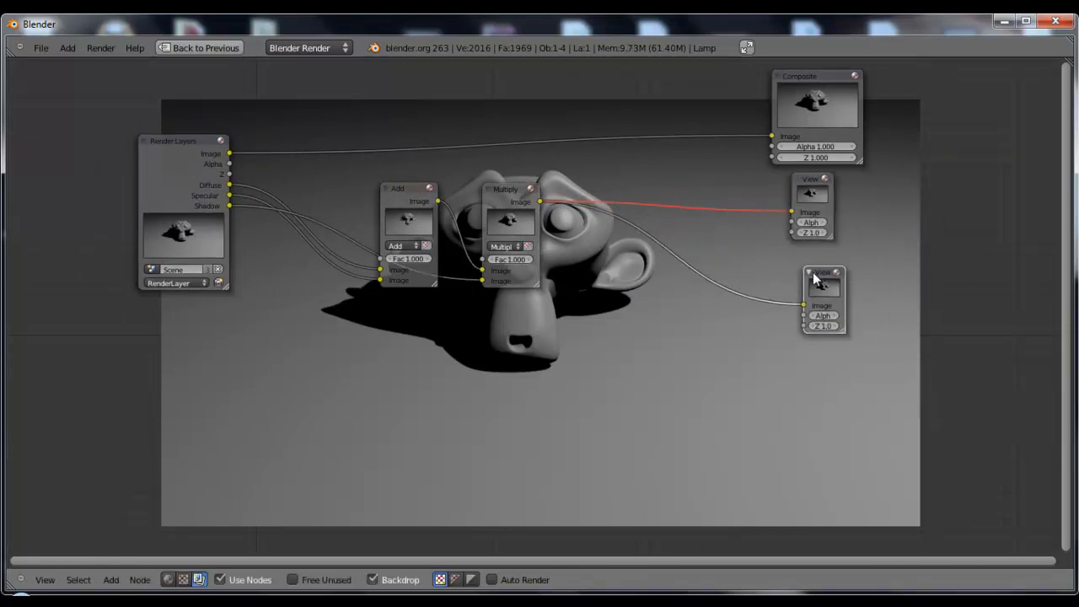
{"action": "middle_click_drag", "start_coordinate": [581, 281], "coordinate": [381, 263]}
{"action": "left_click", "coordinate": [621, 162]}
{"action": "left_click_drag", "start_coordinate": [621, 162], "coordinate": [687, 157]}
{"action": "left_click_drag", "start_coordinate": [632, 270], "coordinate": [715, 282]}
{"action": "middle_click_drag", "start_coordinate": [505, 309], "coordinate": [721, 323]}
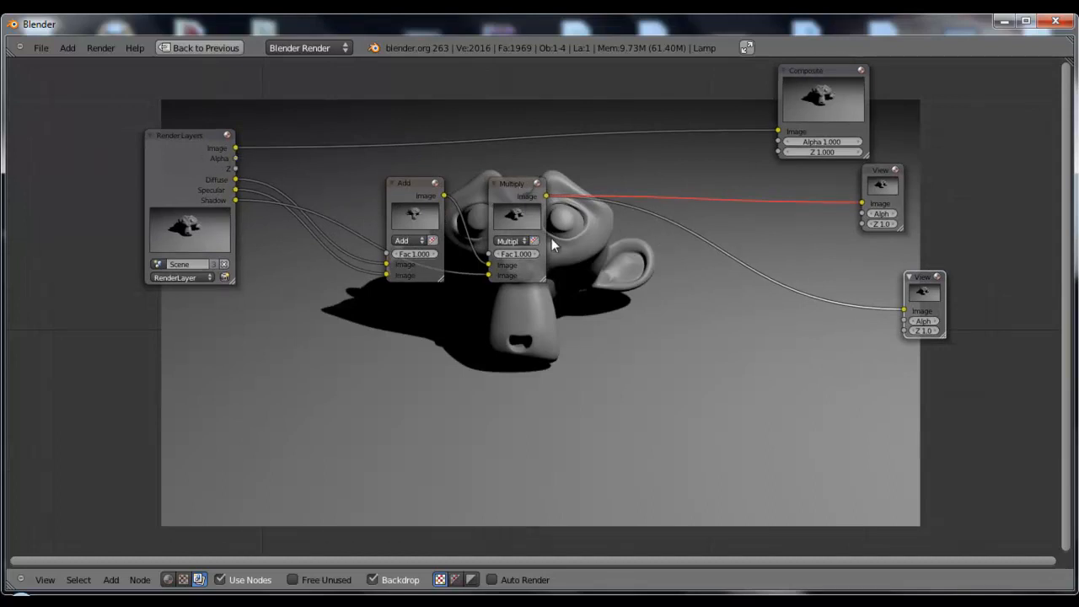
{"action": "left_click_drag", "start_coordinate": [523, 189], "coordinate": [546, 186]}
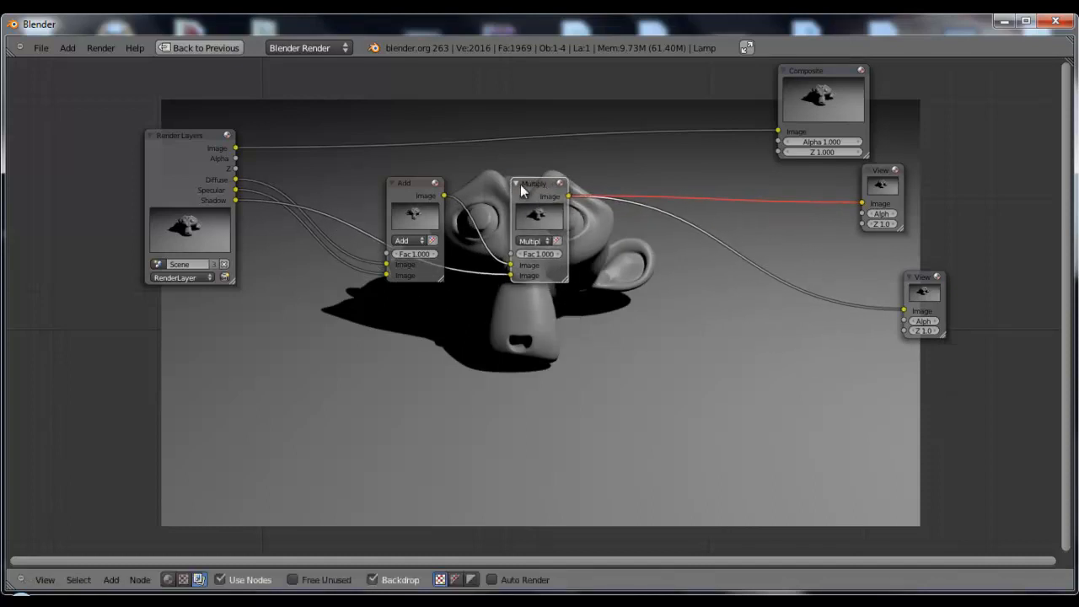
{"action": "mouse_move", "coordinate": [542, 185]}
{"action": "left_mouse_down"}
{"action": "mouse_move", "coordinate": [489, 361]}
{"action": "mouse_move", "coordinate": [478, 332]}
{"action": "mouse_move", "coordinate": [552, 201]}
{"action": "mouse_move", "coordinate": [526, 181]}
{"action": "mouse_move", "coordinate": [522, 192]}
{"action": "left_mouse_up"}
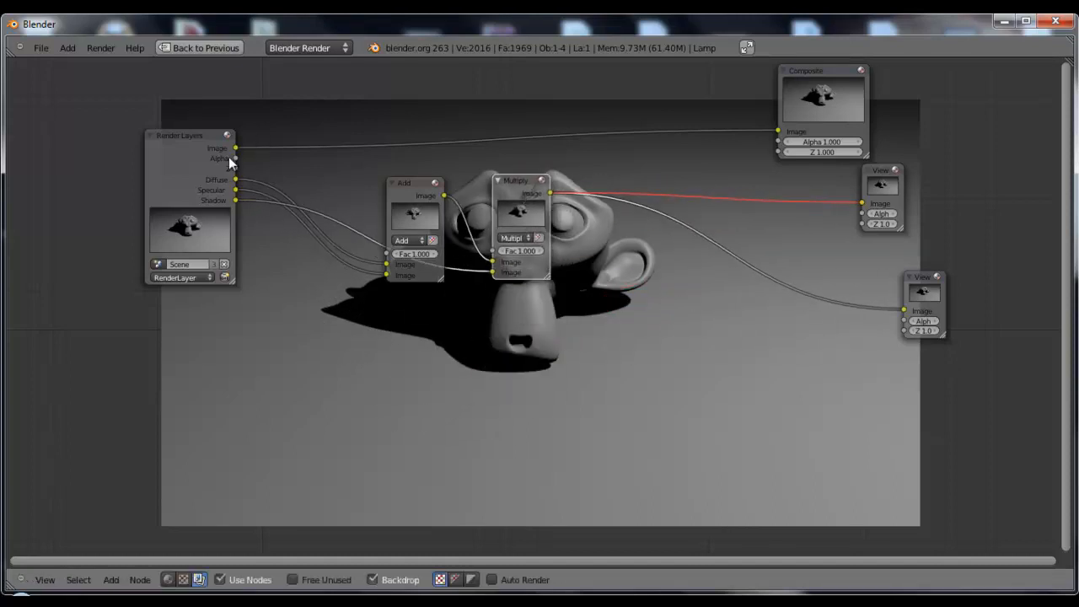
Return to the full layout, hide the plane by showing only the monkey's layer, and re-render the scene
{"action": "key", "text": "ctrl+Up"}
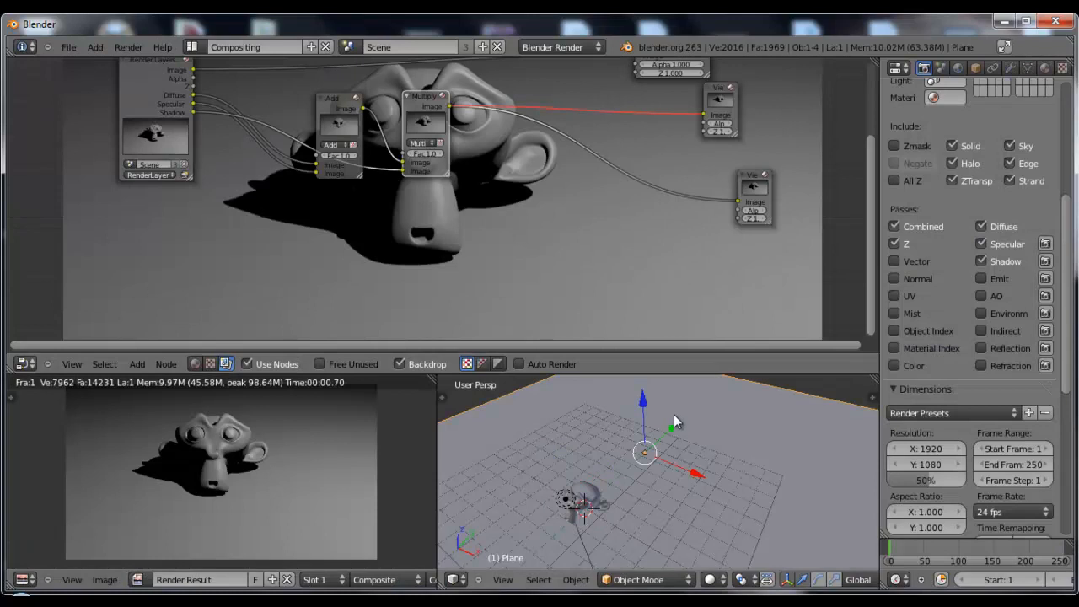
{"action": "key", "text": "m"}
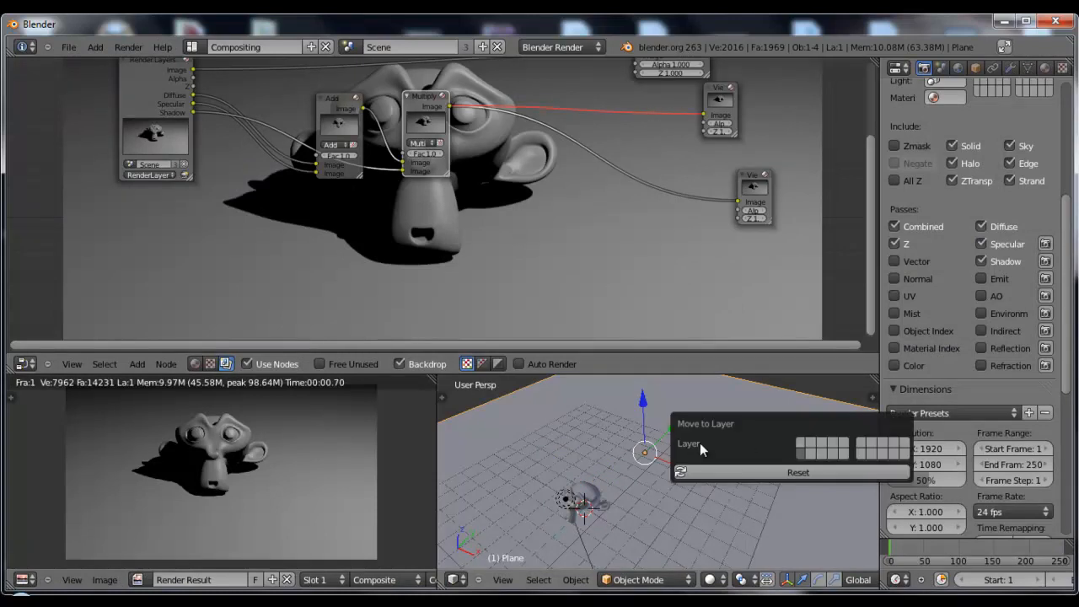
{"action": "middle_click_drag", "start_coordinate": [829, 581], "coordinate": [621, 580]}
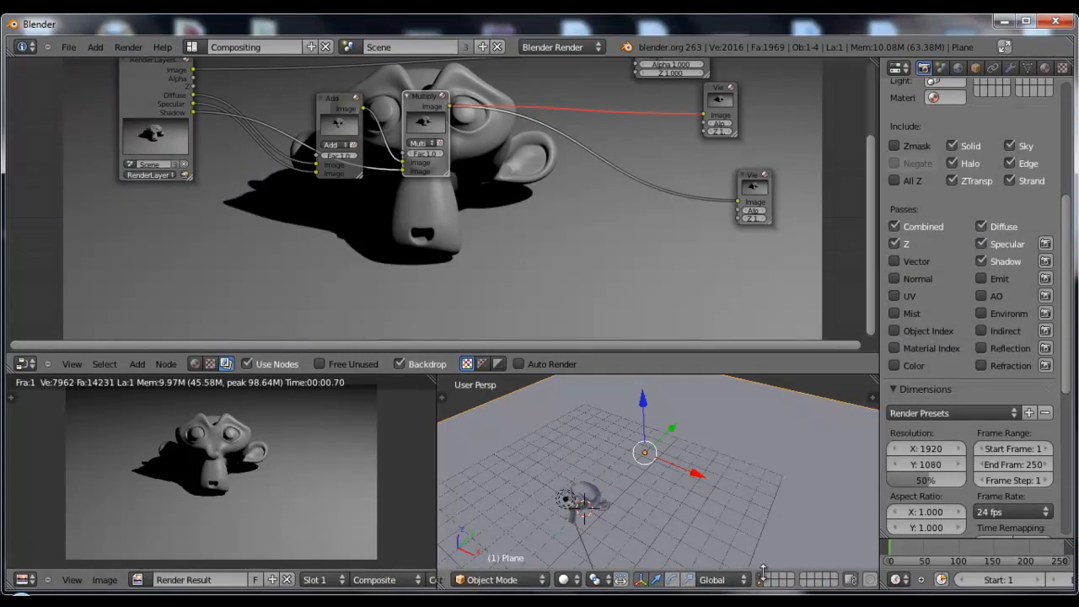
{"action": "left_click", "coordinate": [762, 577]}
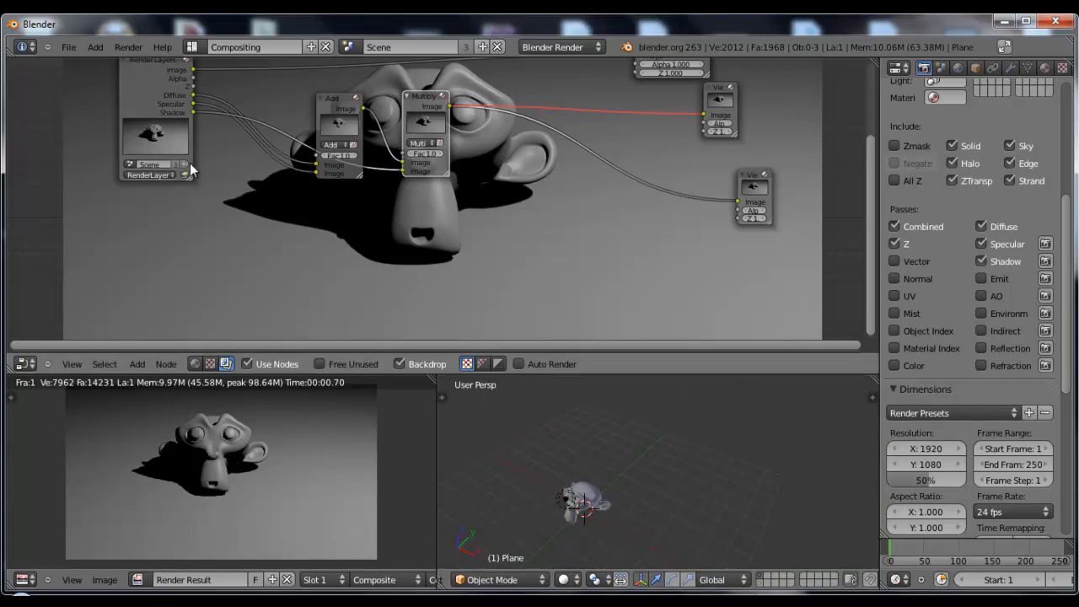
{"action": "key", "text": "F12"}
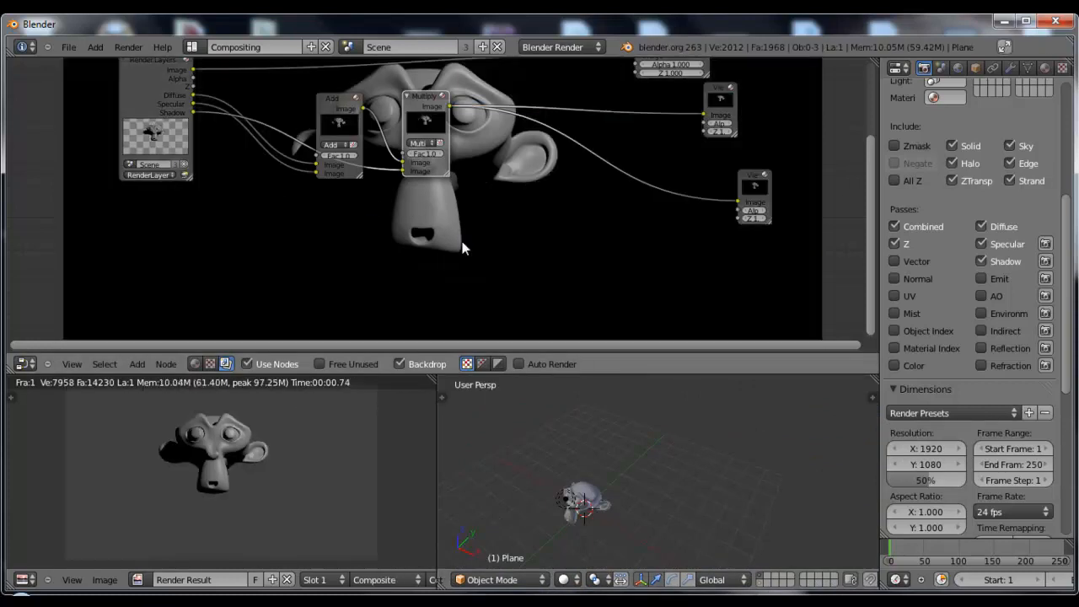
Maximize the node editor and move the Multiply and Add nodes farther apart
{"action": "key", "text": "ctrl+Up"}
{"action": "middle_click_drag", "start_coordinate": [651, 302], "coordinate": [537, 214]}
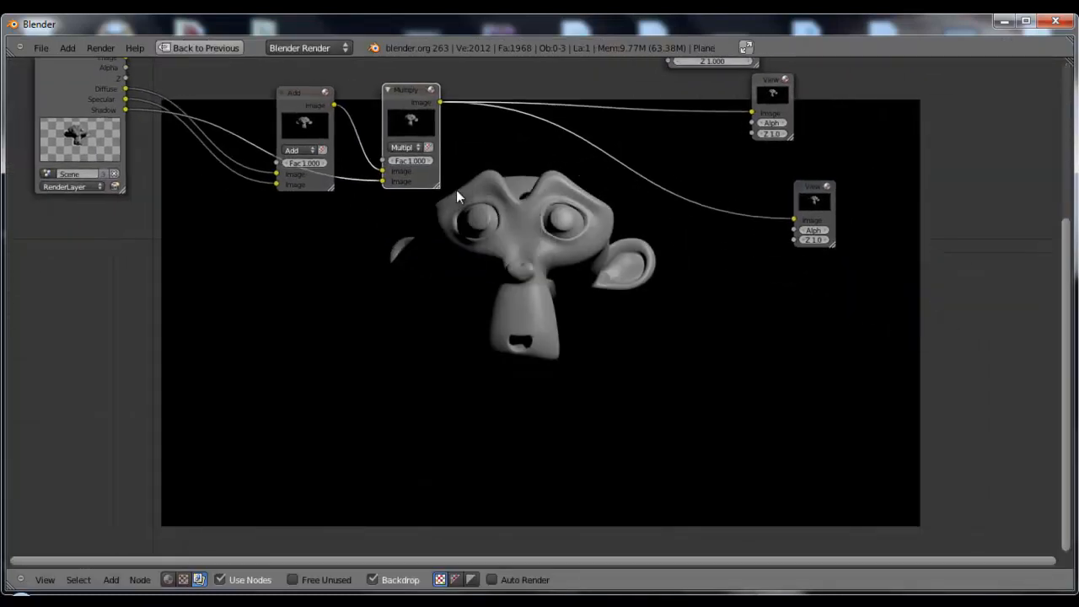
{"action": "scroll", "coordinate": [477, 193], "scroll_direction": "down", "scroll_amount": 3}
{"action": "middle_click_drag", "start_coordinate": [459, 208], "coordinate": [526, 202]}
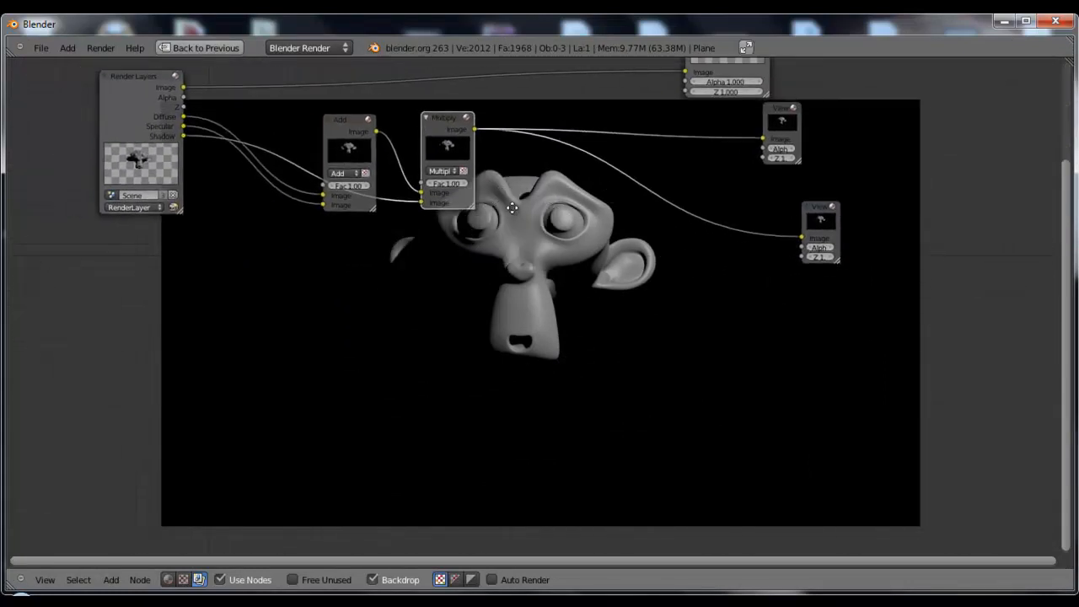
{"action": "left_click_drag", "start_coordinate": [448, 125], "coordinate": [573, 153]}
{"action": "left_click_drag", "start_coordinate": [375, 144], "coordinate": [401, 187]}
Place the lower Viewer below the Render Layers node, link it to the Alpha output, and reposition the Multiply Viewer
{"action": "left_click_drag", "start_coordinate": [808, 217], "coordinate": [649, 355]}
{"action": "left_click_drag", "start_coordinate": [183, 98], "coordinate": [274, 301]}
{"action": "scroll", "coordinate": [550, 215], "scroll_direction": "down", "scroll_amount": 3}
{"action": "middle_click_drag", "start_coordinate": [548, 249], "coordinate": [550, 250]}
{"action": "left_click_drag", "start_coordinate": [740, 131], "coordinate": [734, 159]}
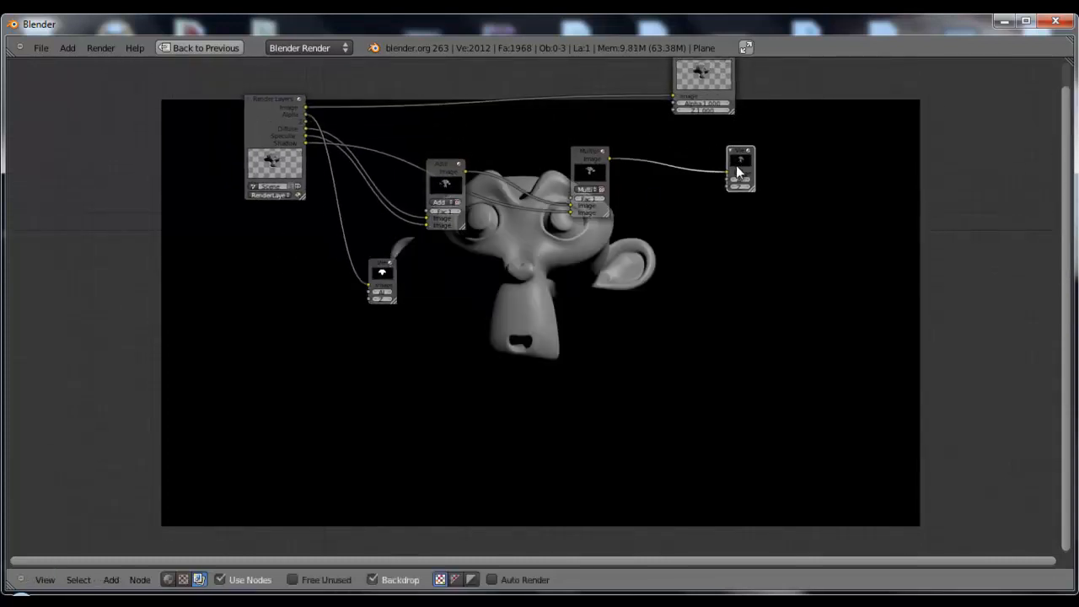
Duplicate the Viewer, link the copy above Add to the Render Layers Image output, and keep the other Viewer on Multiply
{"action": "key", "text": "shift+d"}
{"action": "left_click", "coordinate": [418, 68]}
{"action": "middle_click_drag", "start_coordinate": [504, 142], "coordinate": [538, 217]}
{"action": "left_click", "coordinate": [318, 182], "text": "ctrl+shift"}
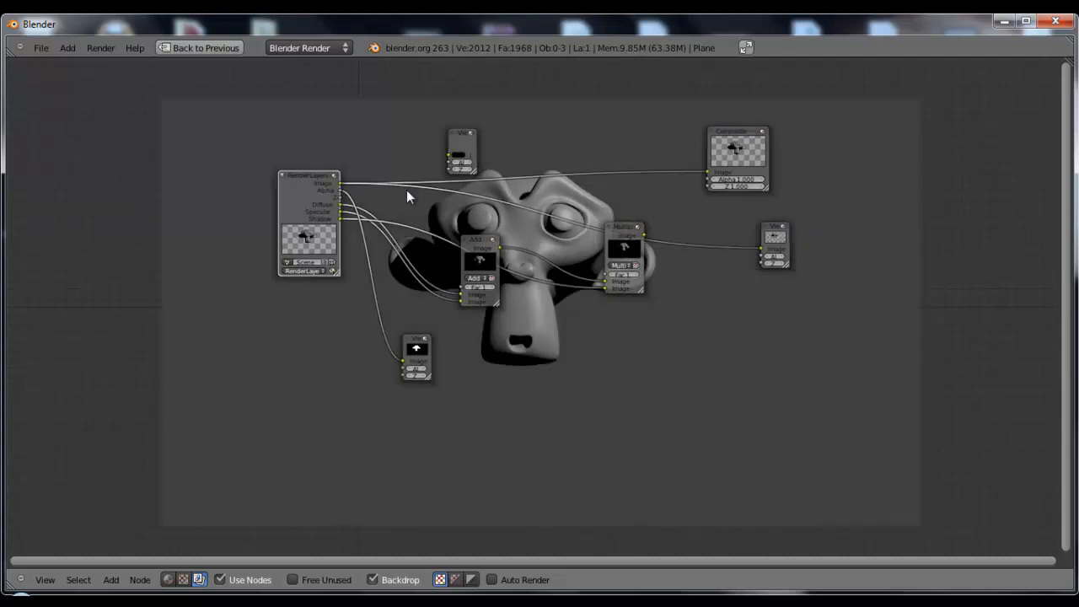
{"action": "right_click_drag", "start_coordinate": [711, 286], "coordinate": [713, 285], "text": "ctrl"}
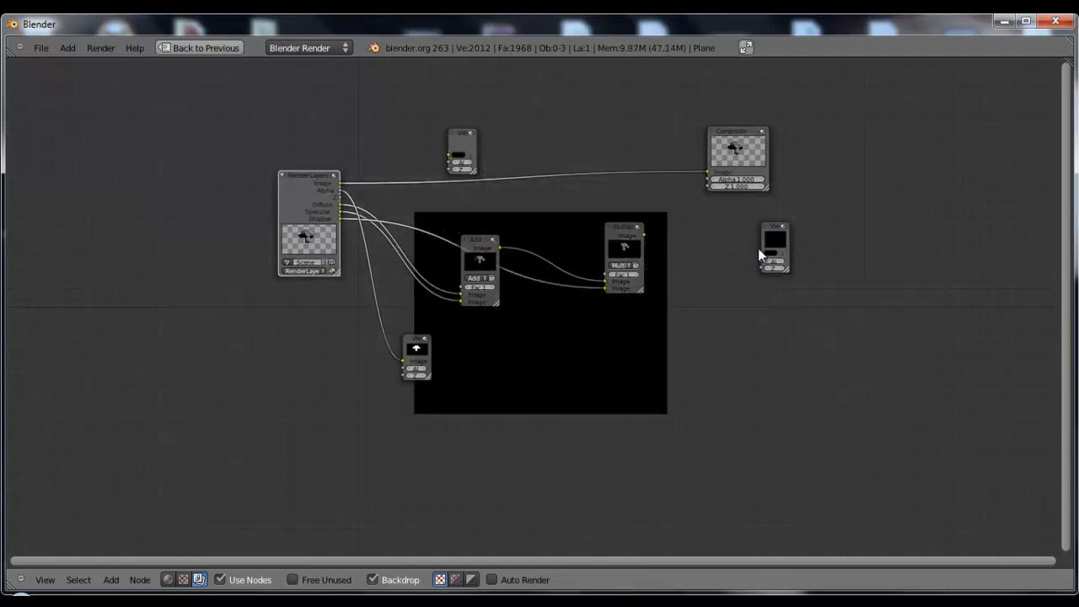
{"action": "left_click_drag", "start_coordinate": [653, 241], "coordinate": [644, 236]}
{"action": "left_click_drag", "start_coordinate": [450, 155], "coordinate": [340, 183]}
Set the backdrop to draw colour and alpha, and compare the Alpha Viewer with the Render Layers Image Viewer
{"action": "left_click", "coordinate": [456, 579]}
{"action": "middle_click_drag", "start_coordinate": [596, 409], "coordinate": [521, 292]}
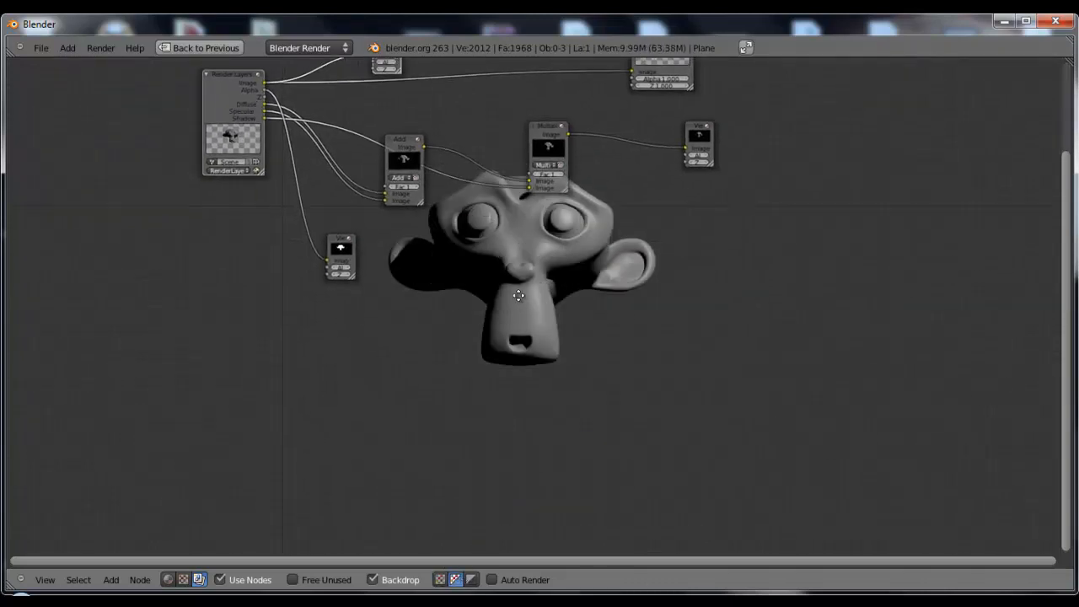
{"action": "left_click", "coordinate": [349, 249]}
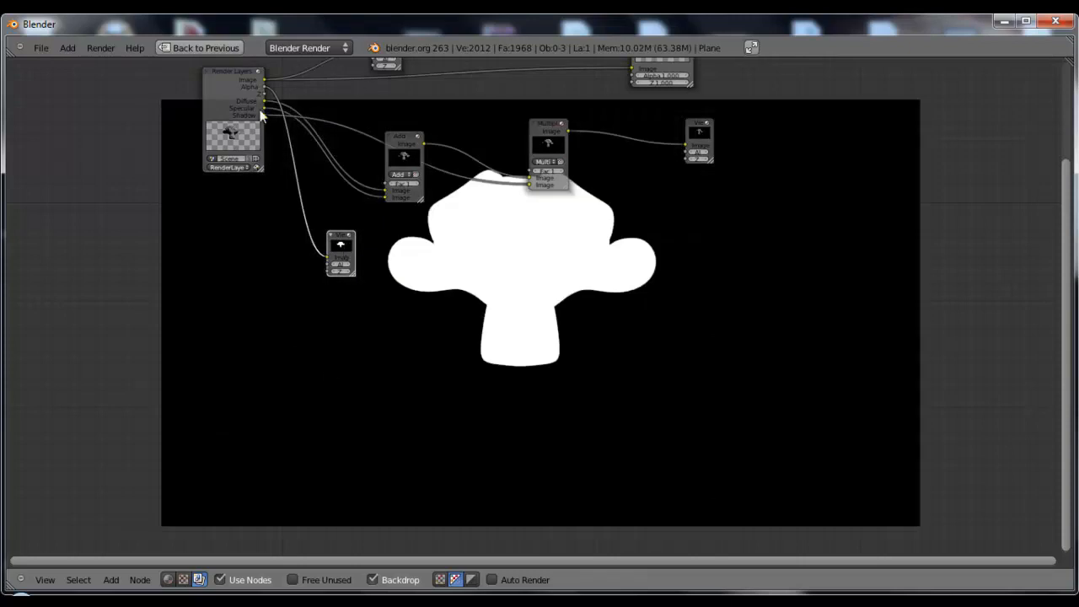
{"action": "middle_click_drag", "start_coordinate": [486, 265], "coordinate": [491, 292]}
{"action": "left_click", "coordinate": [394, 69]}
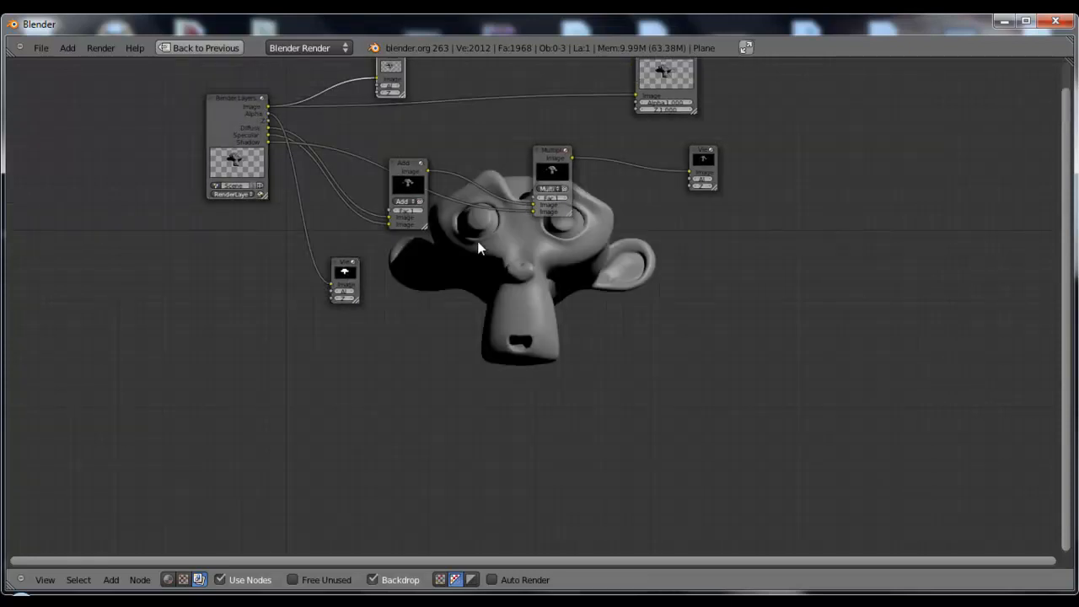
Move Multiply closer to Add, shift the Alpha Viewer below the Add node, and show the alpha mask in the backdrop
{"action": "middle_click_drag", "start_coordinate": [557, 263], "coordinate": [540, 264]}
{"action": "left_click_drag", "start_coordinate": [532, 152], "coordinate": [501, 147]}
{"action": "middle_click_drag", "start_coordinate": [517, 263], "coordinate": [539, 288]}
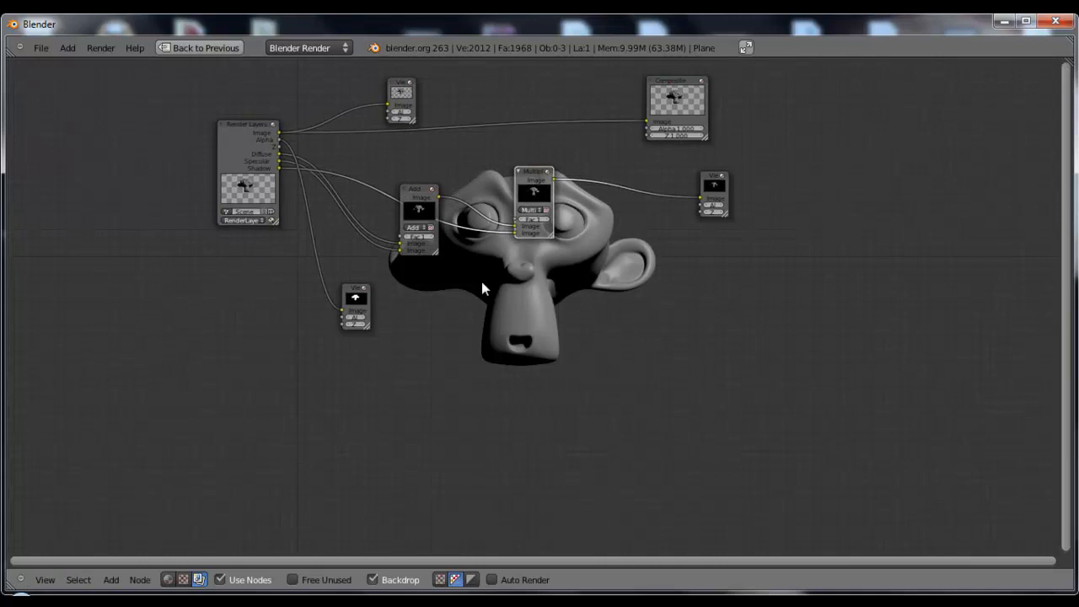
{"action": "left_click_drag", "start_coordinate": [358, 297], "coordinate": [444, 329]}
{"action": "middle_click_drag", "start_coordinate": [548, 271], "coordinate": [509, 234]}
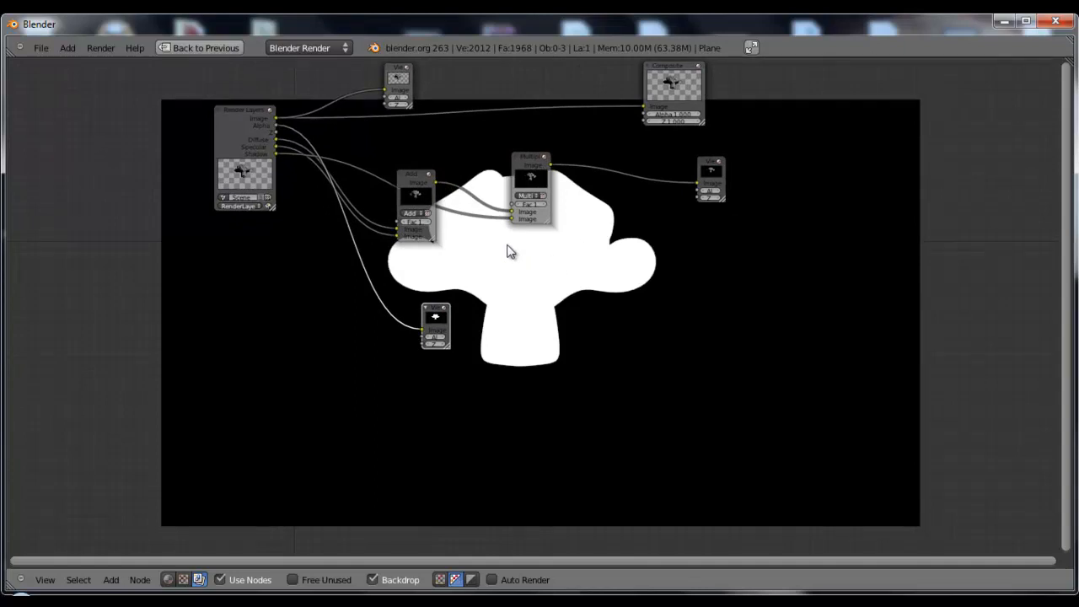
Move the Multiply node closer to Add and place an unlinked duplicate of it below, beside the Alpha Viewer
{"action": "scroll", "coordinate": [452, 271], "scroll_direction": "up", "scroll_amount": 1}
{"action": "left_click_drag", "start_coordinate": [526, 147], "coordinate": [478, 172]}
{"action": "key", "text": "shift+d"}
{"action": "left_click", "coordinate": [588, 414]}
{"action": "left_click_drag", "start_coordinate": [562, 282], "coordinate": [554, 273]}
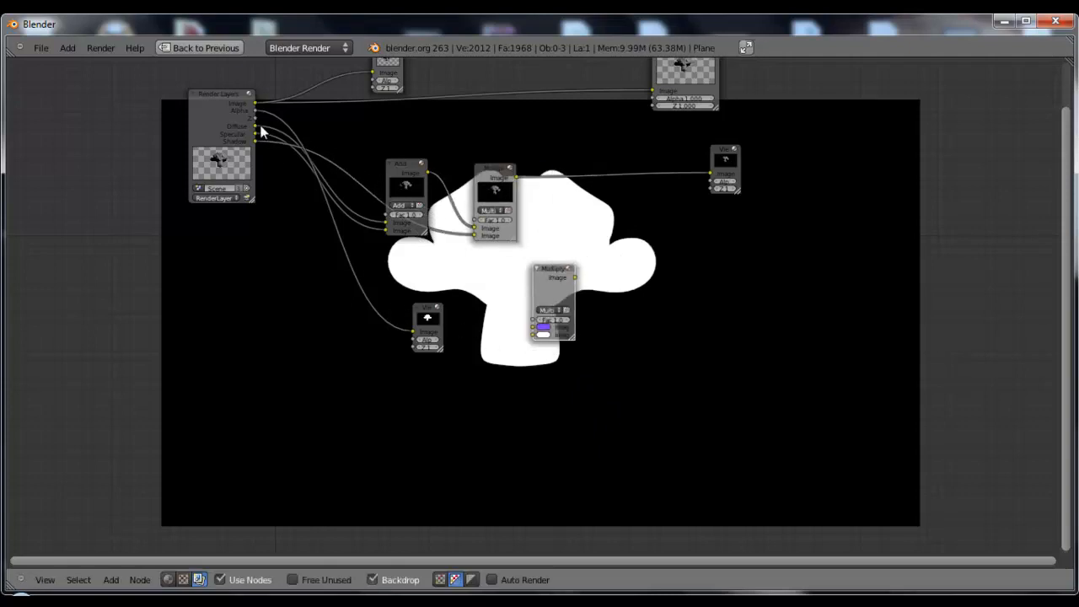
Link the Render Layers Alpha output to the Multiply copy's second Image input and preview the copy's result through the Viewer beside it
{"action": "left_click_drag", "start_coordinate": [254, 111], "coordinate": [533, 336]}
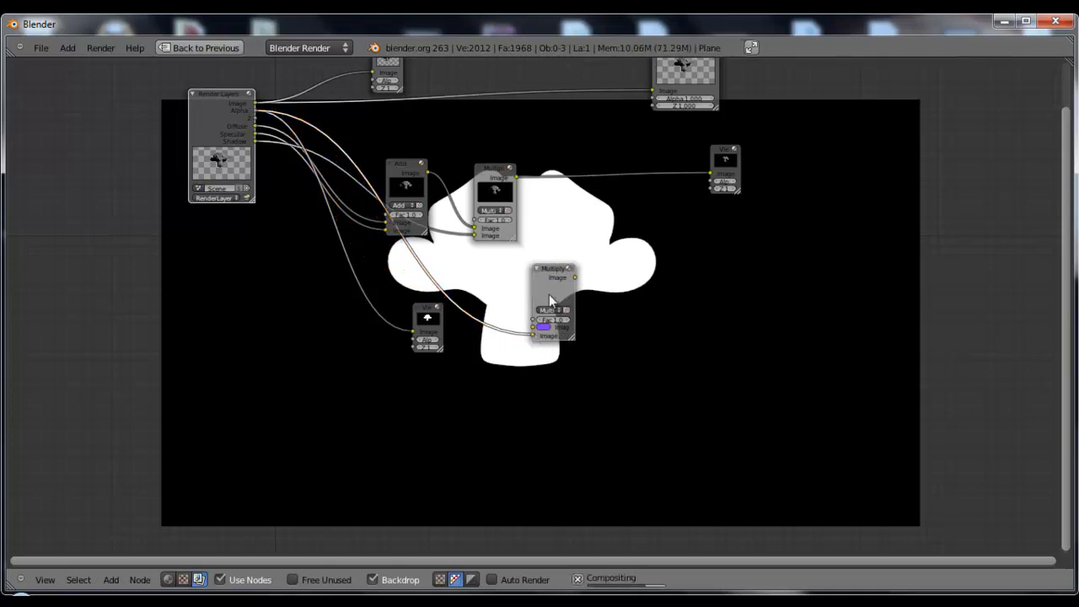
{"action": "left_click_drag", "start_coordinate": [553, 271], "coordinate": [553, 279]}
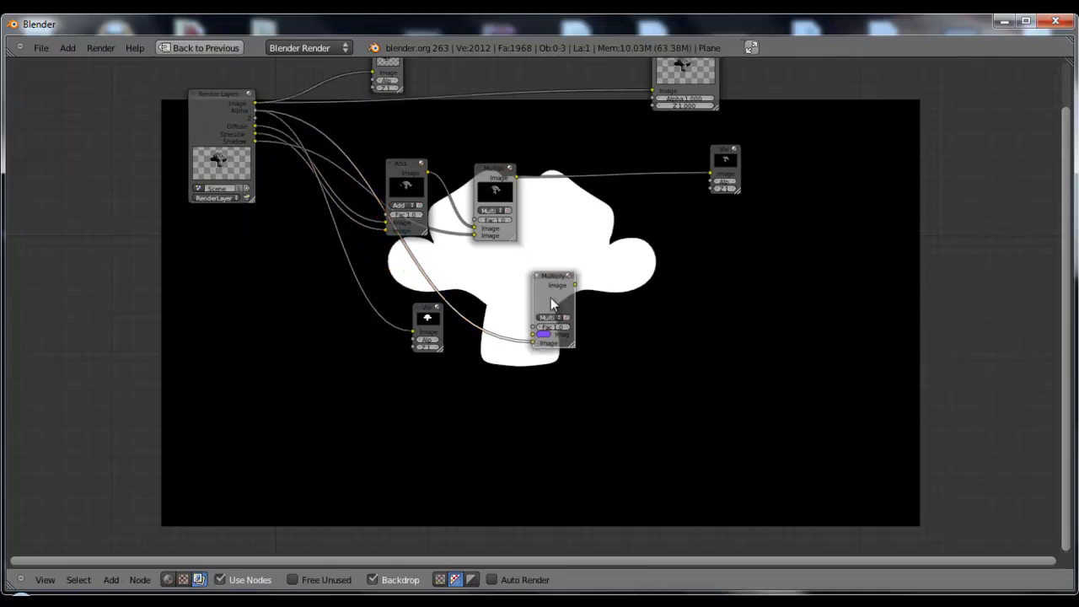
{"action": "left_click", "coordinate": [550, 298], "text": "ctrl+shift"}
{"action": "left_click_drag", "start_coordinate": [426, 316], "coordinate": [699, 297]}
{"action": "middle_click_drag", "start_coordinate": [802, 367], "coordinate": [710, 217]}
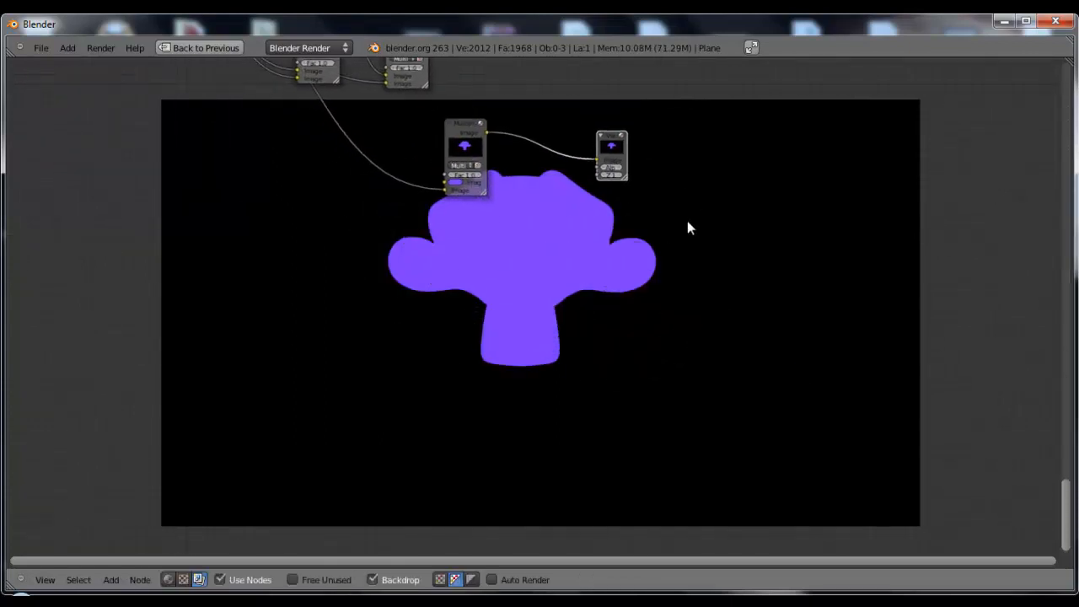
{"action": "scroll", "coordinate": [667, 242], "scroll_direction": "down", "scroll_amount": 1}
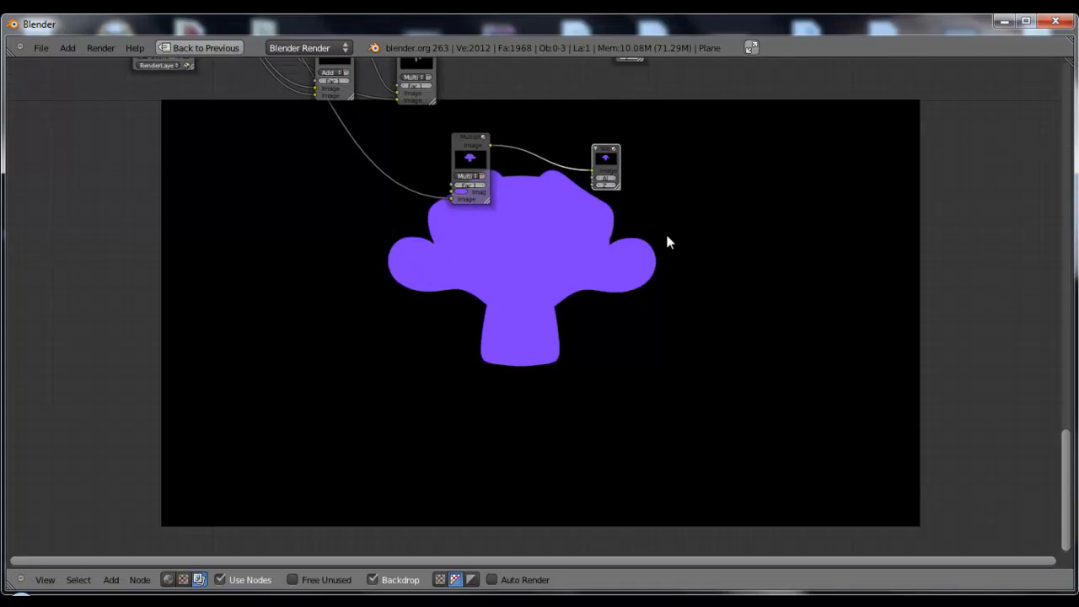
{"action": "scroll", "coordinate": [514, 271], "scroll_direction": "down", "scroll_amount": 4}
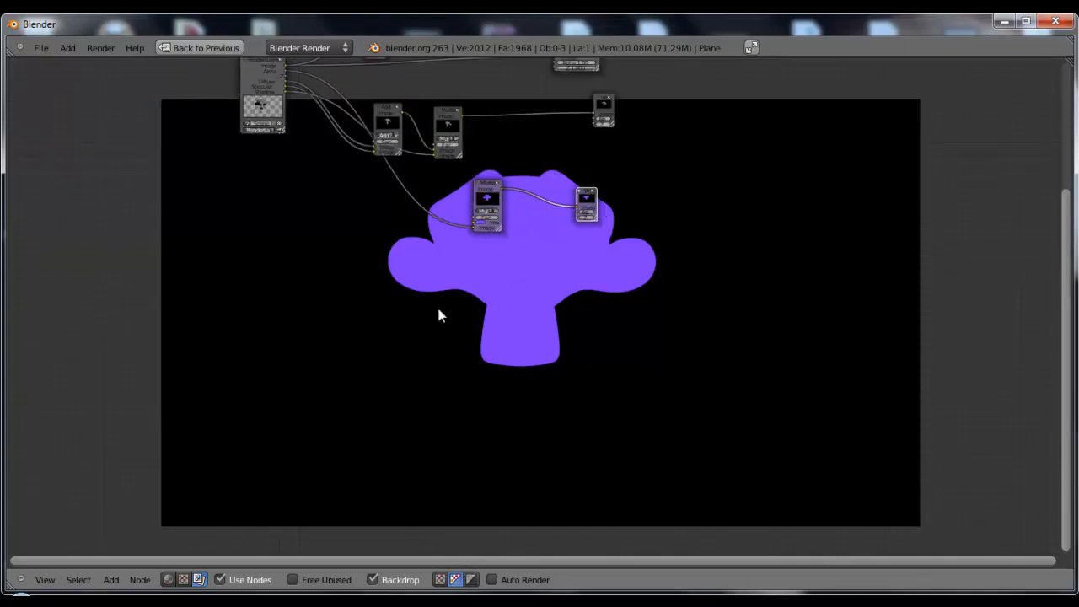
Spread out the Multiply copy and its Viewer, and link the first Multiply output to the copy's first Image input
{"action": "middle_click_drag", "start_coordinate": [445, 307], "coordinate": [506, 354]}
{"action": "key", "text": "g"}
{"action": "left_click", "coordinate": [560, 221]}
{"action": "left_click_drag", "start_coordinate": [542, 227], "coordinate": [472, 242]}
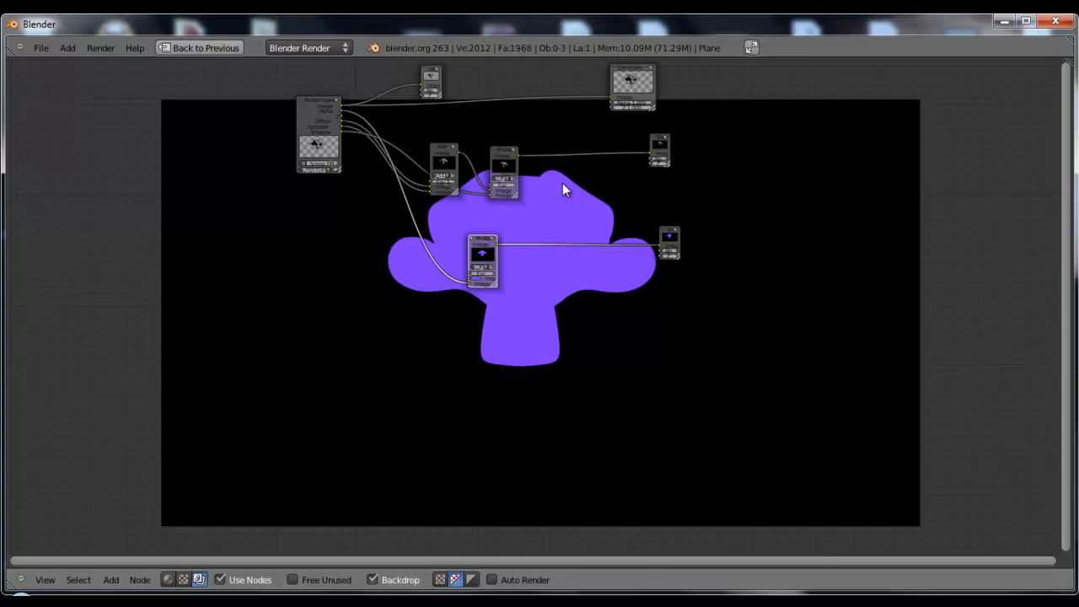
{"action": "key", "text": "g"}
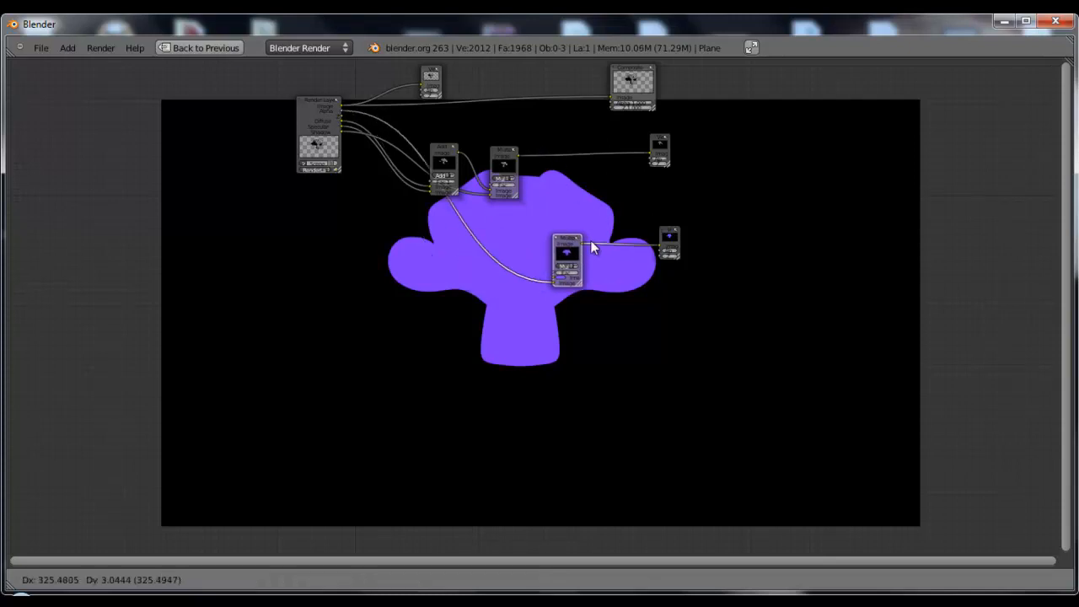
{"action": "left_click", "coordinate": [586, 247]}
{"action": "left_click_drag", "start_coordinate": [517, 153], "coordinate": [601, 266]}
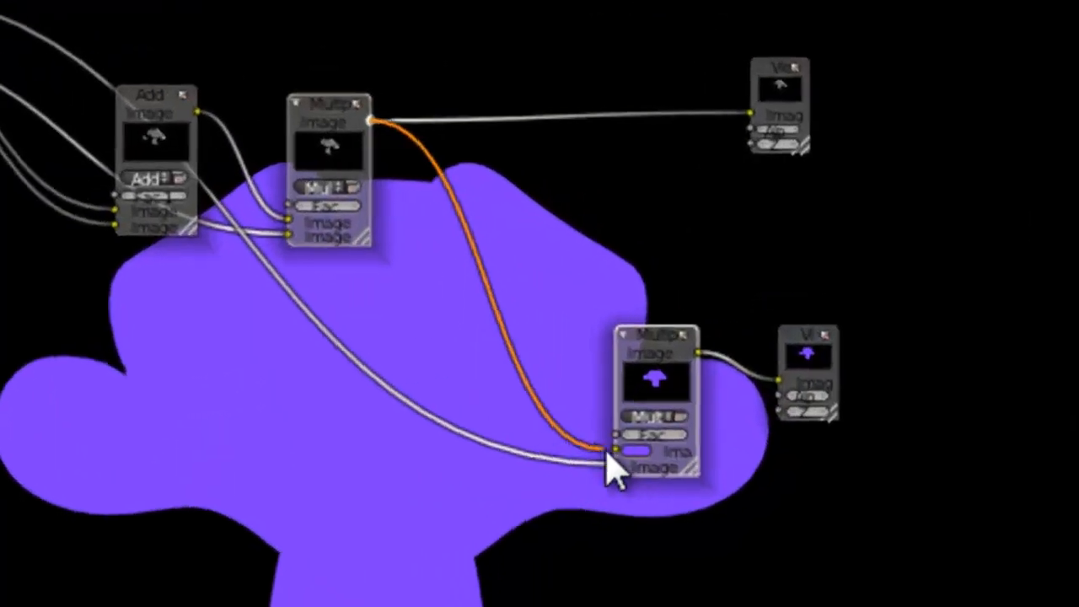
{"action": "middle_click_drag", "start_coordinate": [699, 590], "coordinate": [582, 531]}
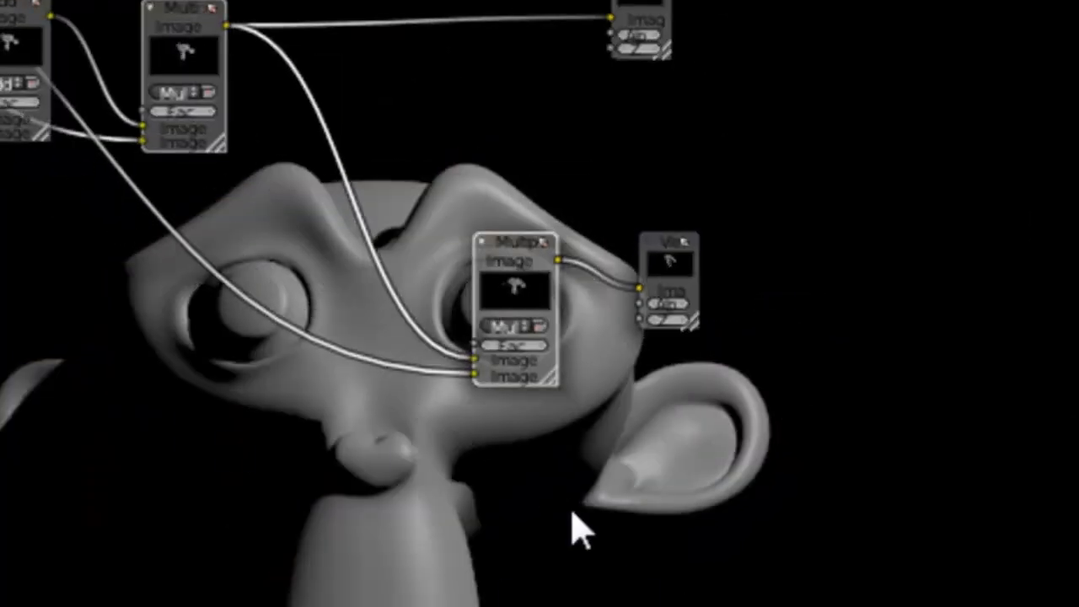
Compare the Render Layers Image Viewer with the Viewer on the alpha-masked Multiply in the backdrop
{"action": "middle_click_drag", "start_coordinate": [145, 419], "coordinate": [367, 211]}
{"action": "left_click", "coordinate": [198, 2]}
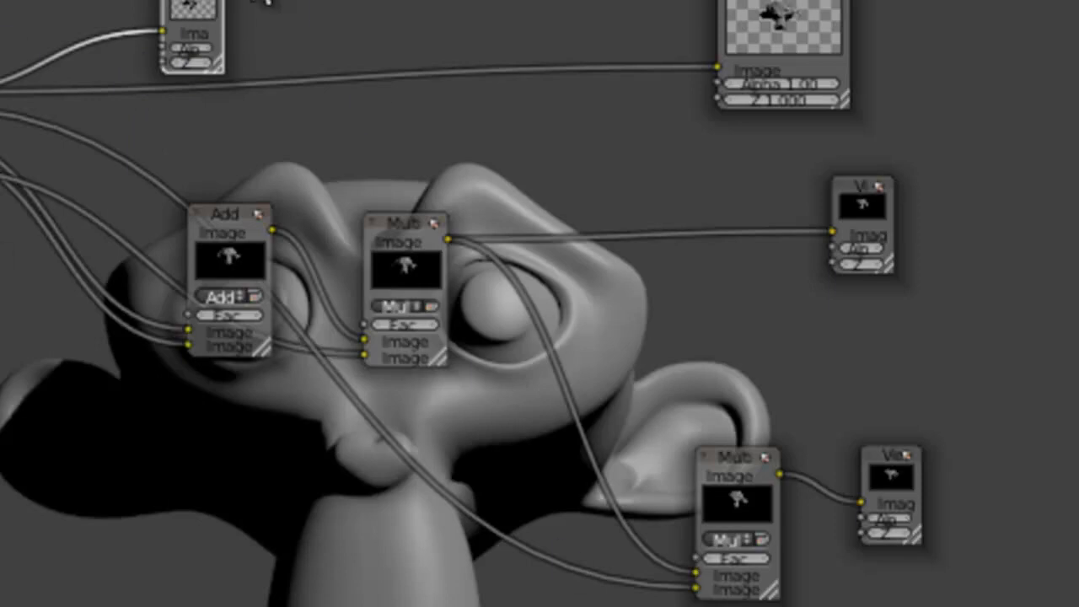
{"action": "left_click", "coordinate": [889, 477]}
{"action": "left_click", "coordinate": [193, 20]}
Cut the links into the Multiply copy, delete it with its Viewer, and show the Render Layers Image Viewer in the backdrop
{"action": "mouse_move", "coordinate": [944, 428]}
{"action": "left_mouse_down", "text": "ctrl"}
{"action": "mouse_move", "coordinate": [573, 422]}
{"action": "mouse_move", "coordinate": [557, 600]}
{"action": "left_mouse_up", "text": "ctrl"}
{"action": "left_click_drag", "start_coordinate": [753, 499], "coordinate": [405, 534]}
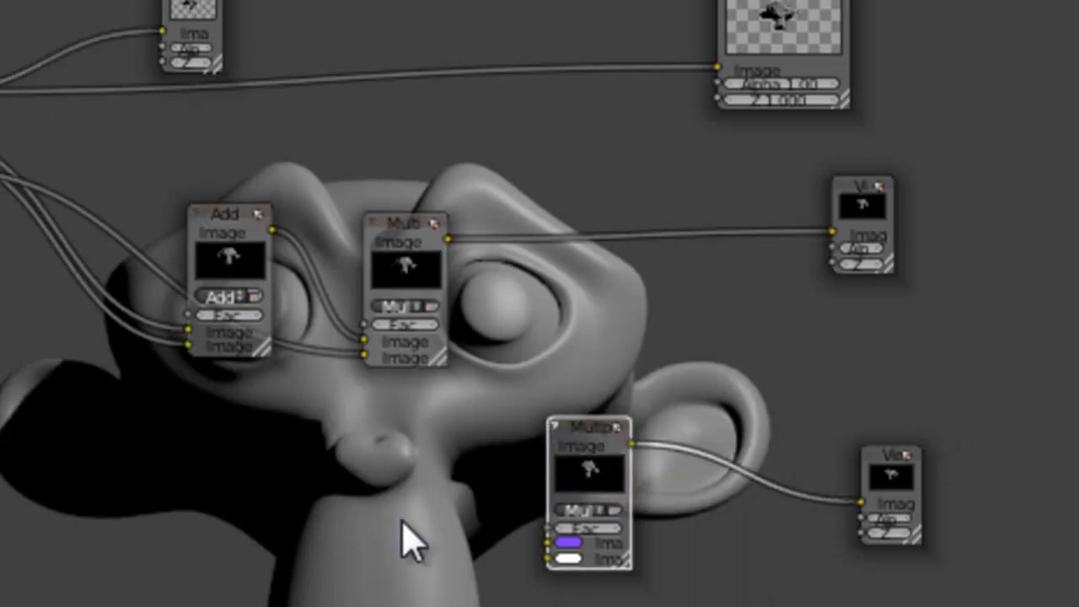
{"action": "middle_click_drag", "start_coordinate": [405, 534], "coordinate": [265, 458]}
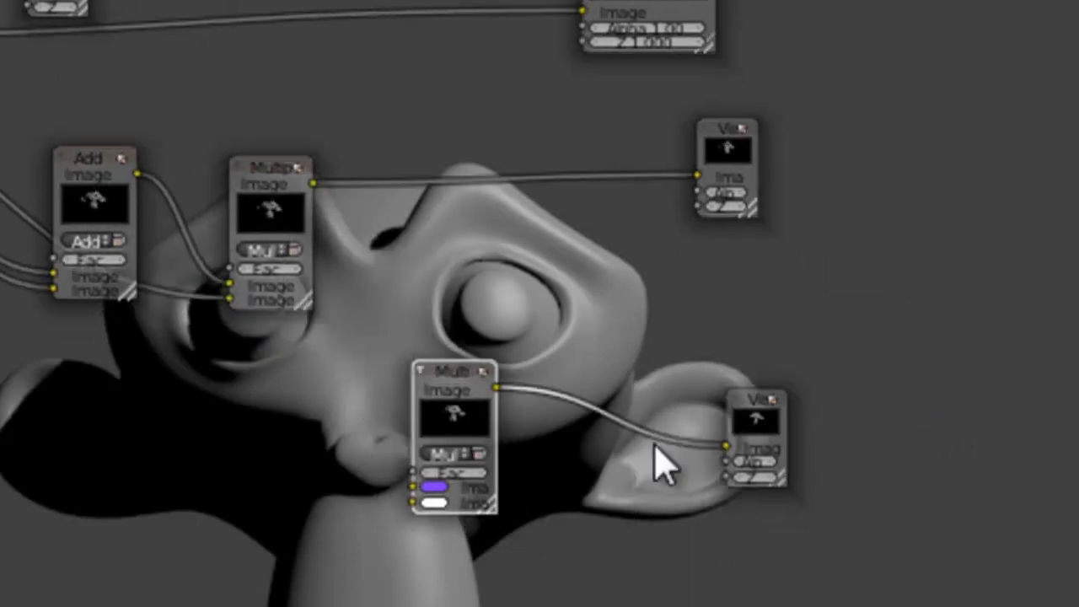
{"action": "left_click", "coordinate": [747, 441]}
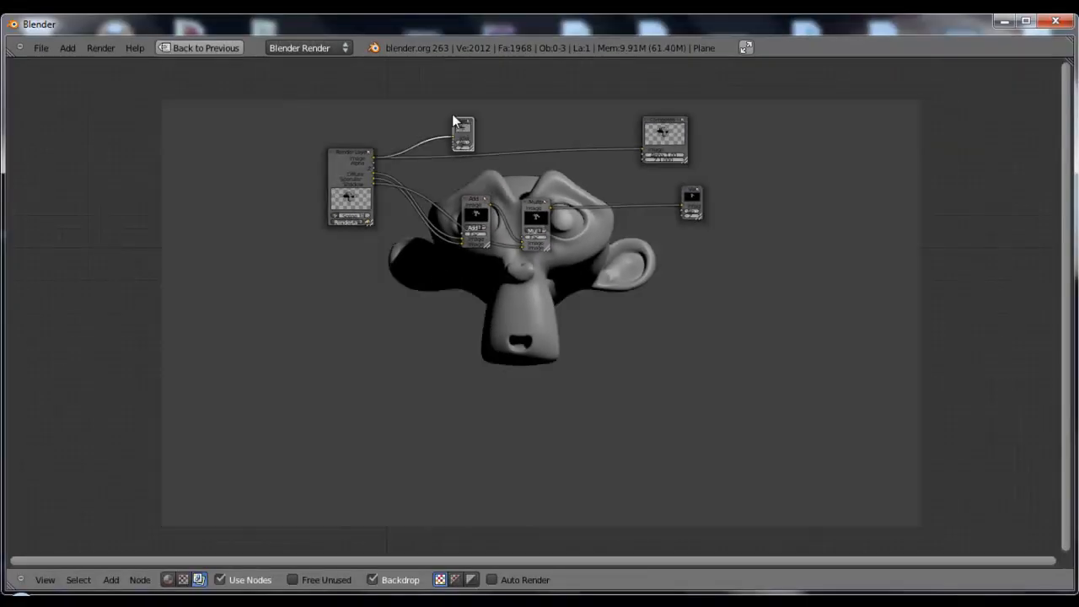
{"action": "left_click_drag", "start_coordinate": [453, 117], "coordinate": [446, 113]}
Show the first scene layer with the ground plane in the maximized 3D view and return to the Compositing layout
{"action": "key", "text": "ctrl+Up"}
{"action": "key", "text": "ctrl+Up"}
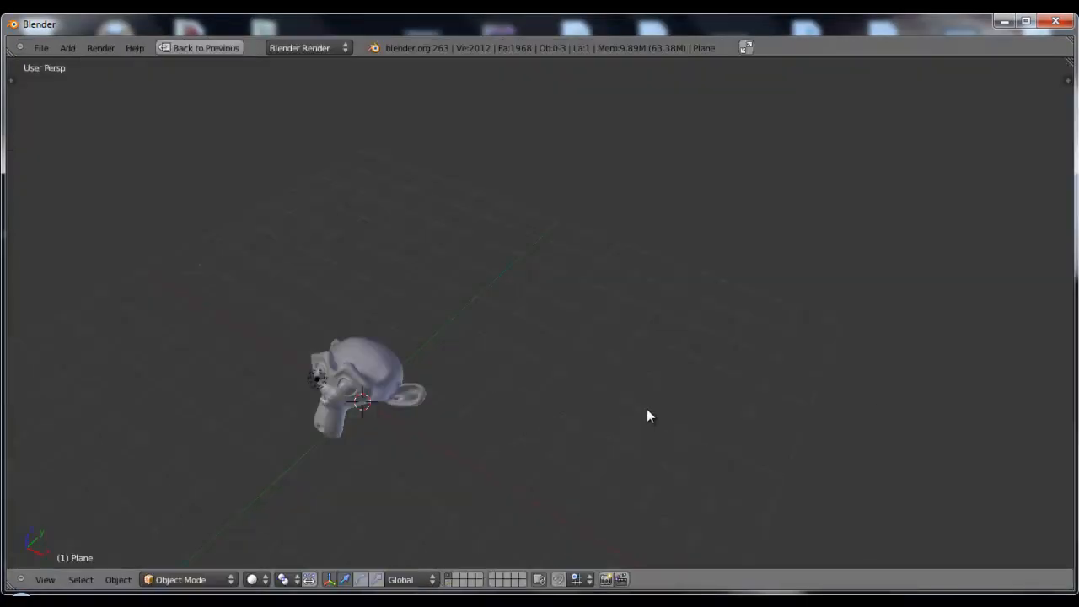
{"action": "middle_click_drag", "start_coordinate": [556, 479], "coordinate": [526, 524]}
{"action": "left_click", "coordinate": [448, 584], "text": "shift"}
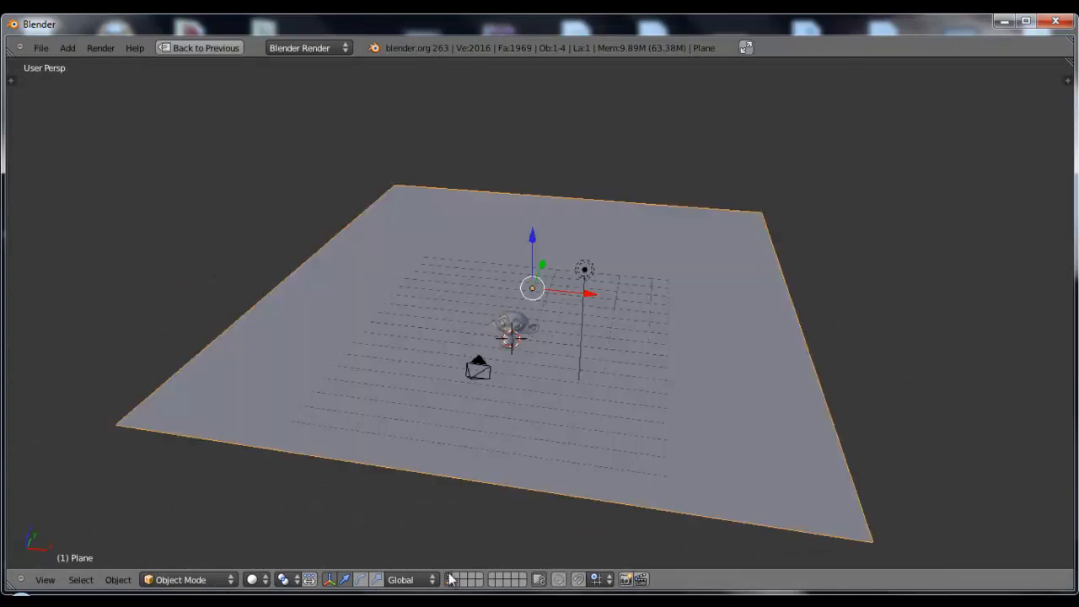
{"action": "scroll", "coordinate": [565, 374], "scroll_direction": "up", "scroll_amount": 3}
{"action": "mouse_move", "coordinate": [565, 374]}
{"action": "middle_mouse_down"}
{"action": "mouse_move", "coordinate": [566, 415]}
{"action": "mouse_move", "coordinate": [562, 390]}
{"action": "mouse_move", "coordinate": [579, 377]}
{"action": "middle_mouse_up"}
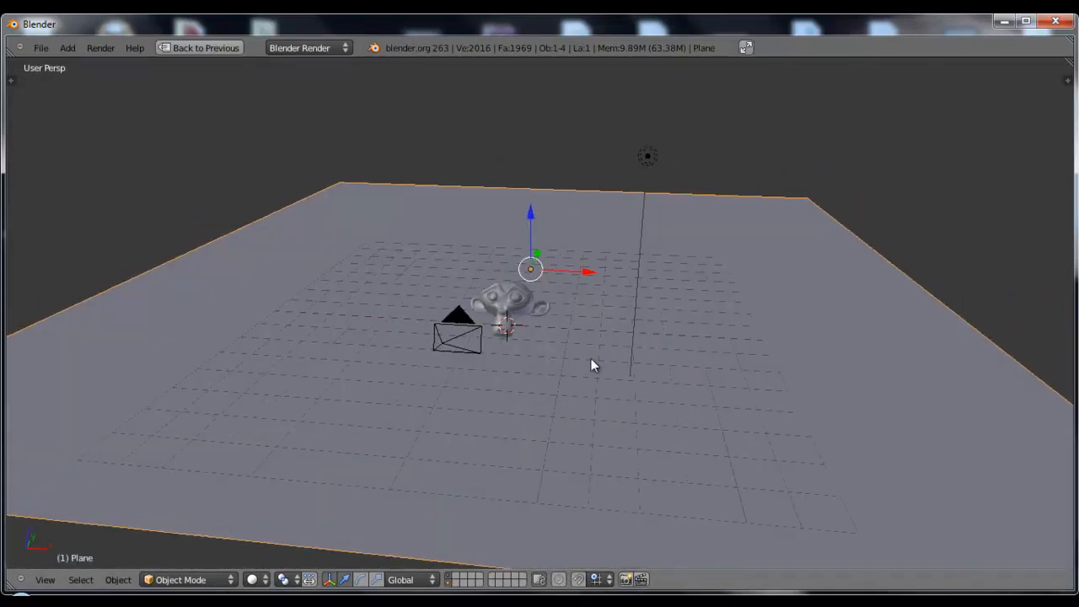
{"action": "key", "text": "n"}
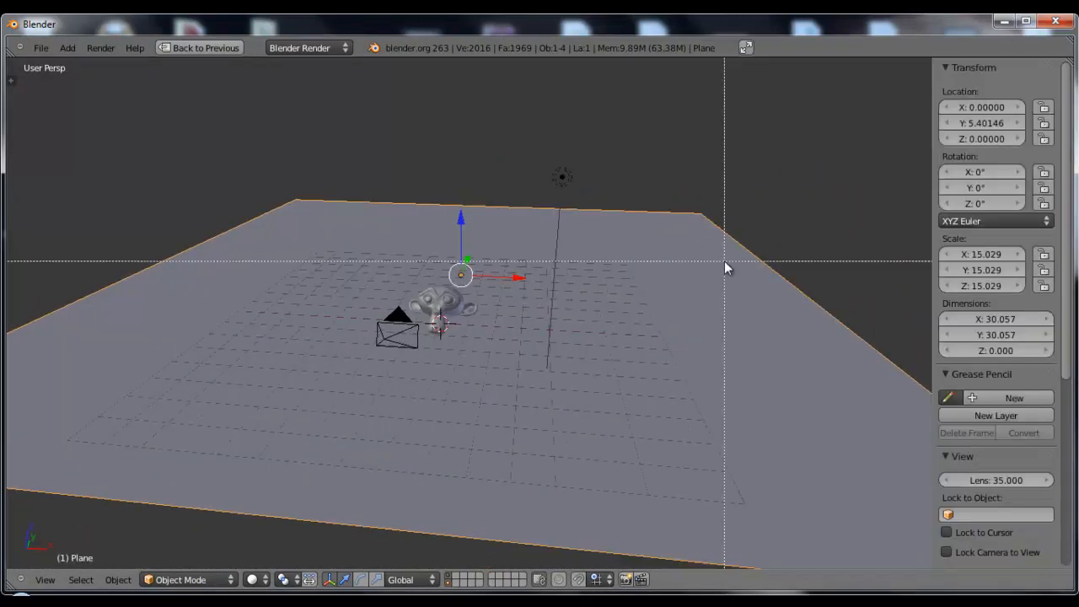
{"action": "key", "text": "ctrl+Up"}
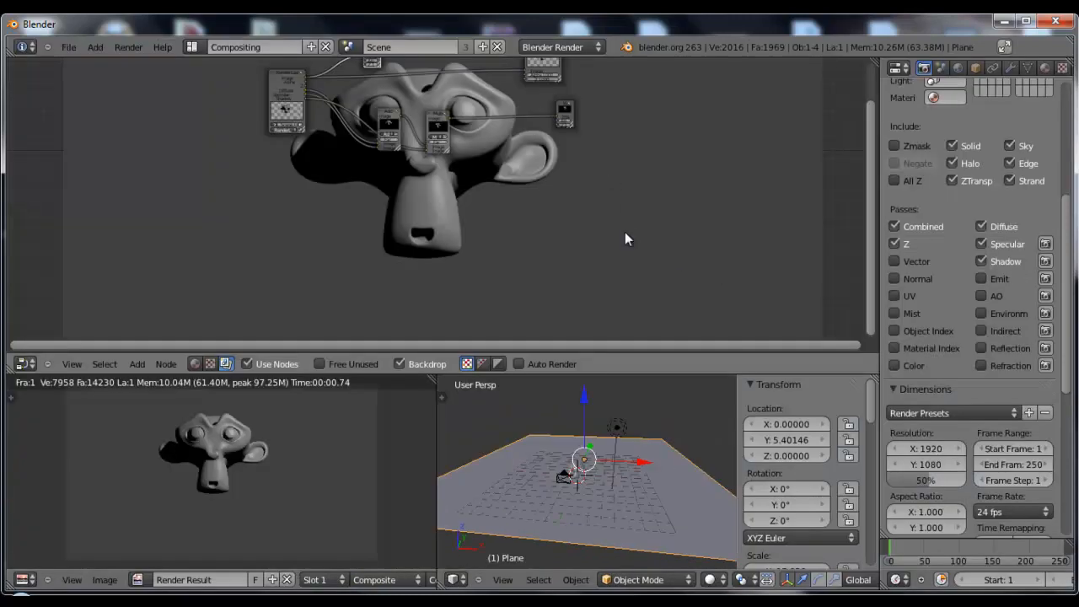
{"action": "key", "text": "n"}
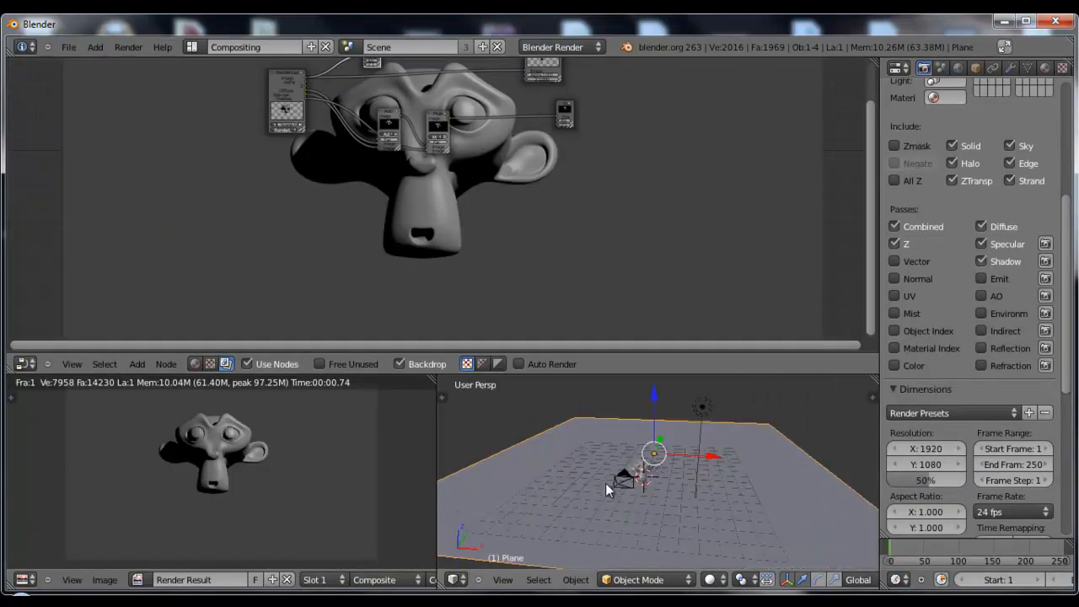
Duplicate the monkey twice, placing one copy on each side of the original in a row along X
{"action": "scroll", "coordinate": [643, 507], "scroll_direction": "up", "scroll_amount": 6}
{"action": "right_click", "coordinate": [632, 458]}
{"action": "key", "text": "shift+d"}
{"action": "right_click", "coordinate": [689, 463]}
{"action": "left_click_drag", "start_coordinate": [664, 468], "coordinate": [788, 503]}
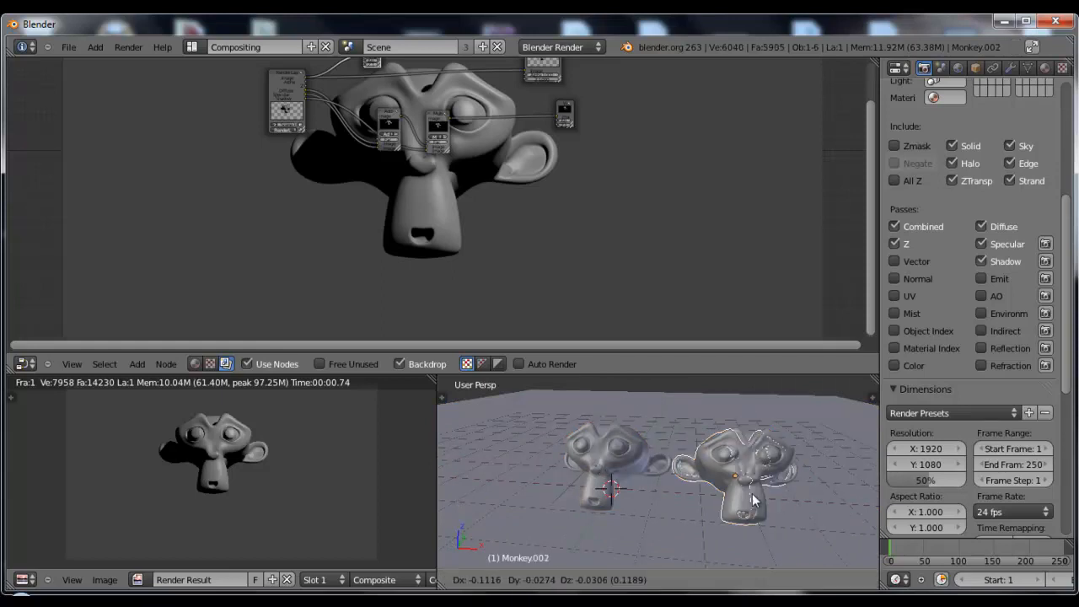
{"action": "key", "text": "shift+d"}
{"action": "key", "text": "x"}
{"action": "left_click", "coordinate": [564, 491]}
Duplicate another monkey, place it in front of the row slightly raised, and check the arrangement through the camera
{"action": "scroll", "coordinate": [603, 491], "scroll_direction": "down", "scroll_amount": 7}
{"action": "key", "text": "shift+d"}
{"action": "left_click", "coordinate": [667, 525]}
{"action": "middle_click_drag", "start_coordinate": [703, 533], "coordinate": [602, 533]}
{"action": "left_click_drag", "start_coordinate": [627, 472], "coordinate": [605, 478]}
{"action": "left_click_drag", "start_coordinate": [560, 447], "coordinate": [554, 417]}
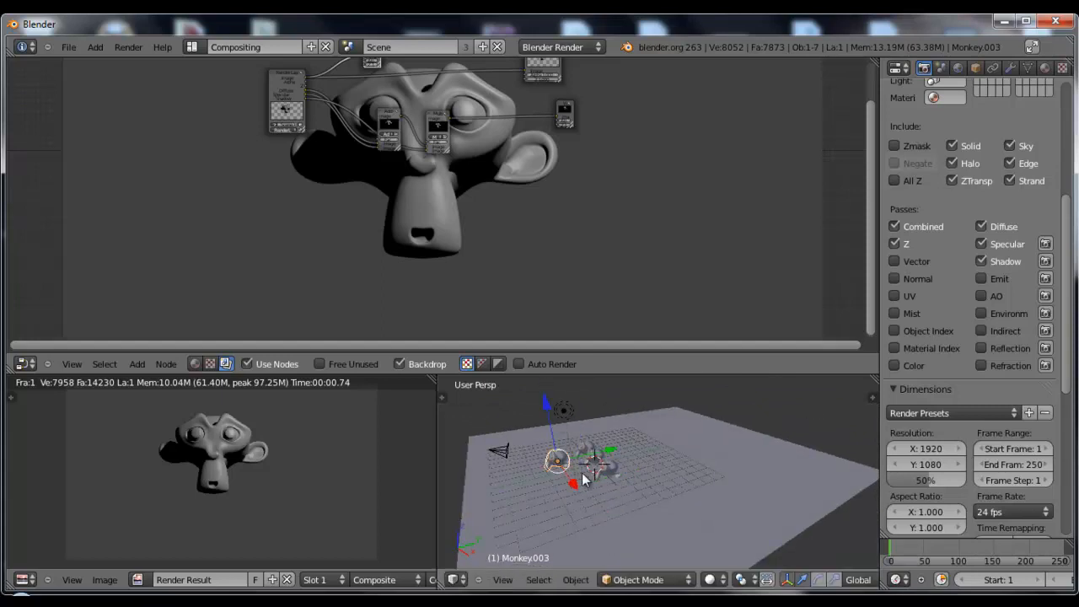
{"action": "key", "text": "KP_0"}
{"action": "scroll", "coordinate": [672, 513], "scroll_direction": "up", "scroll_amount": 8}
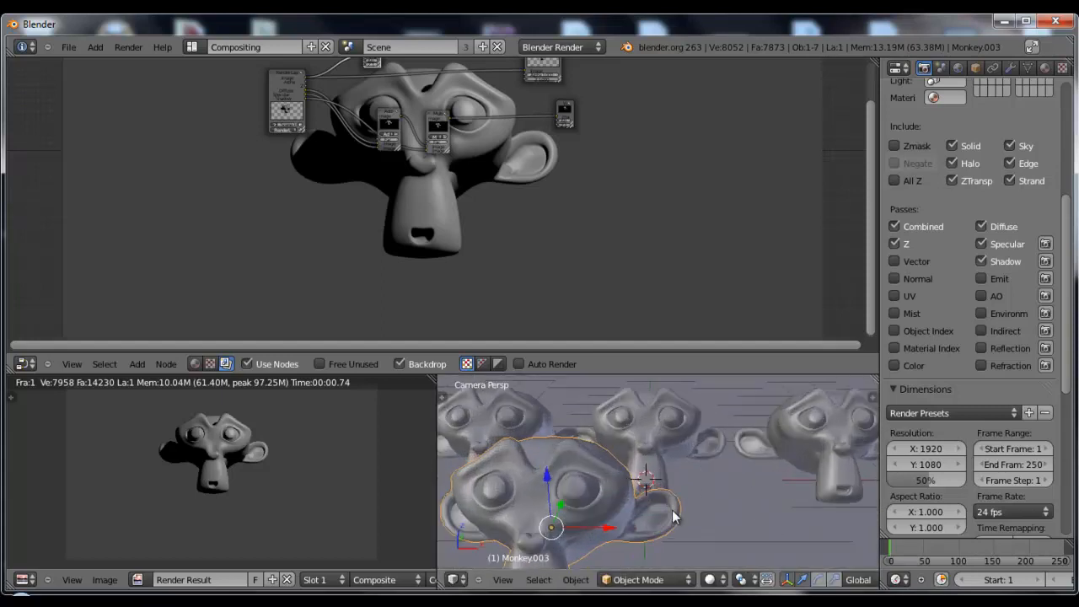
{"action": "scroll", "coordinate": [777, 447], "scroll_direction": "down", "scroll_amount": 2}
{"action": "scroll", "coordinate": [755, 473], "scroll_direction": "down", "scroll_amount": 2}
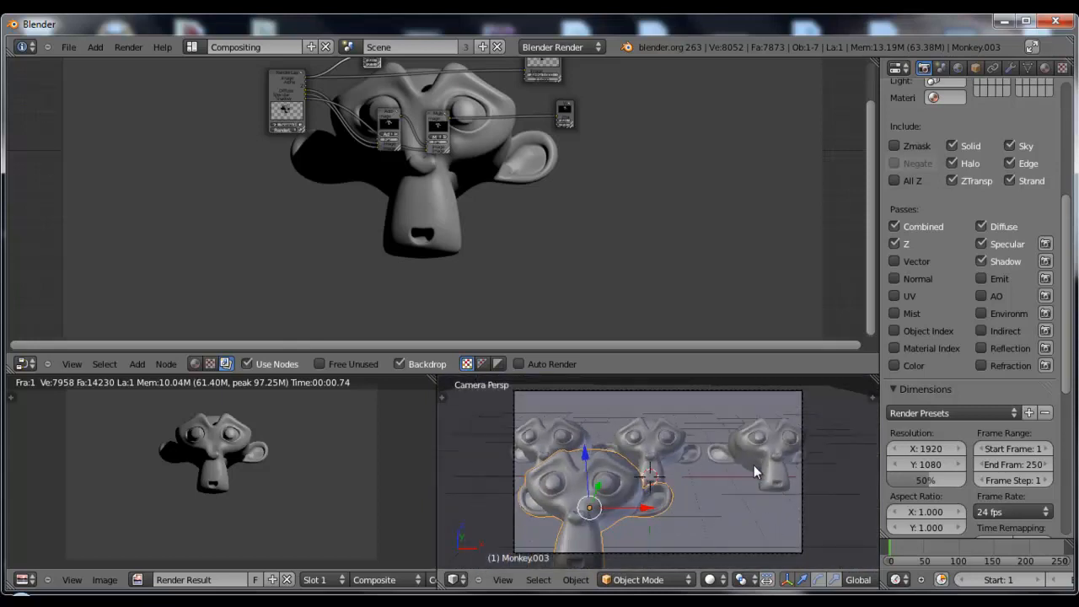
Set the object Pass Index to 1 for the centre monkey and 2 for the front monkey
{"action": "right_click", "coordinate": [656, 442]}
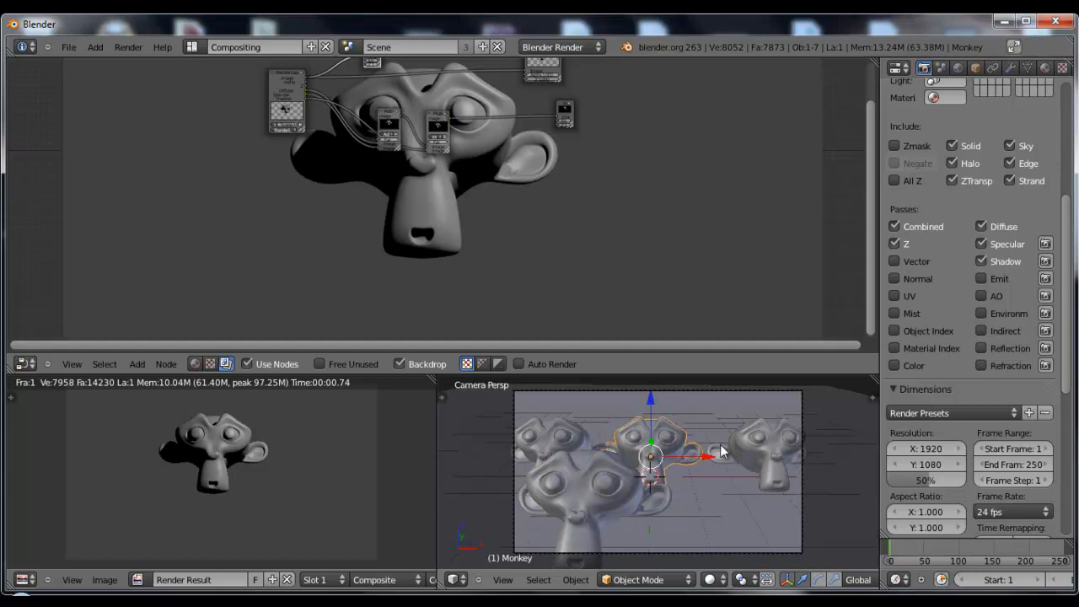
{"action": "left_click", "coordinate": [976, 70]}
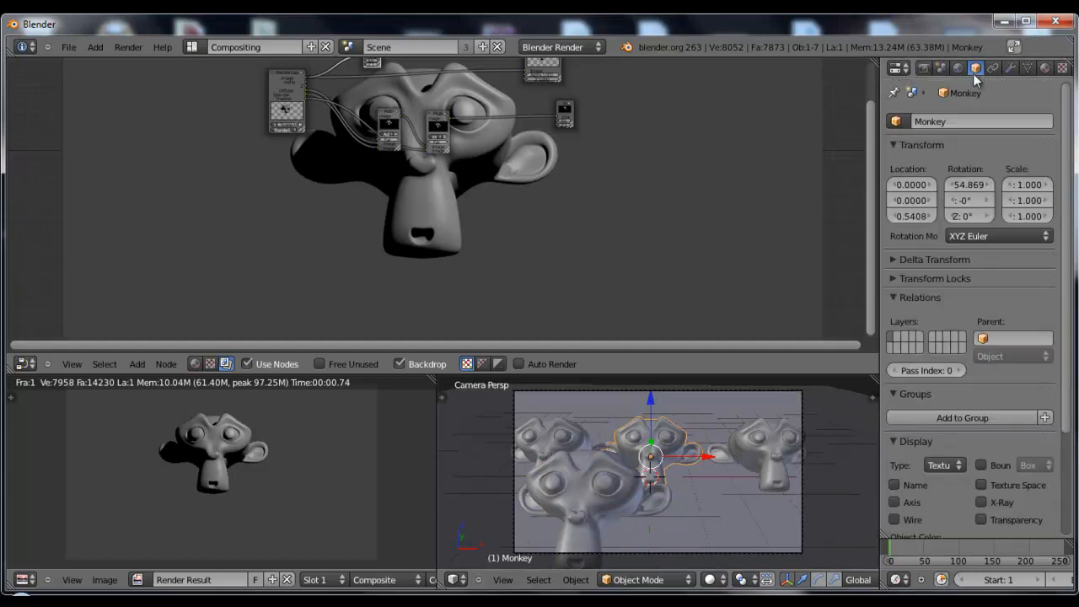
{"action": "left_click", "coordinate": [960, 370]}
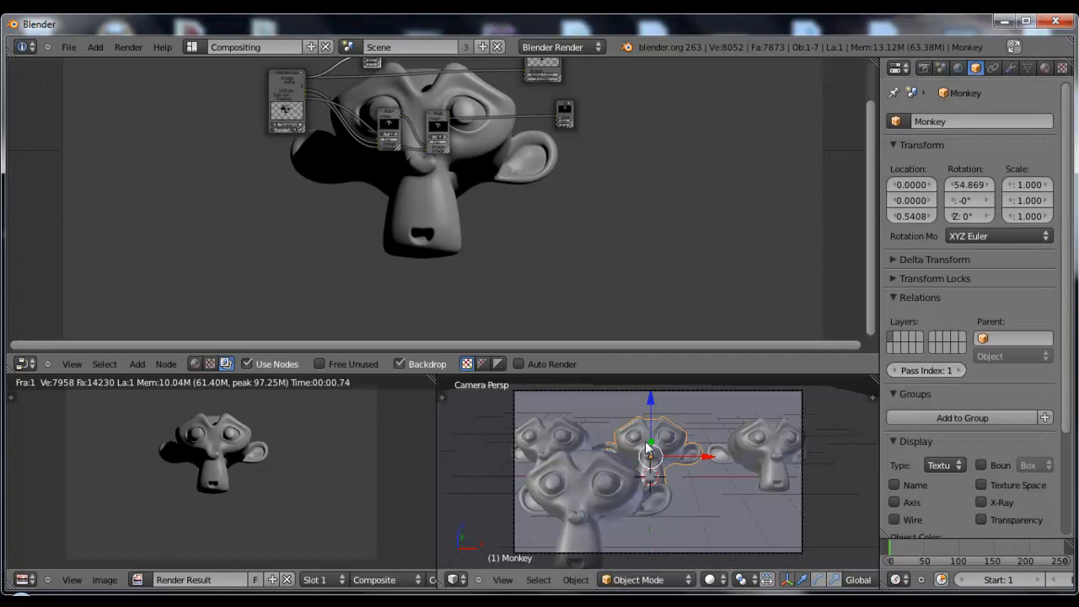
{"action": "right_click", "coordinate": [535, 487]}
{"action": "left_click", "coordinate": [960, 370]}
{"action": "left_click", "coordinate": [960, 371]}
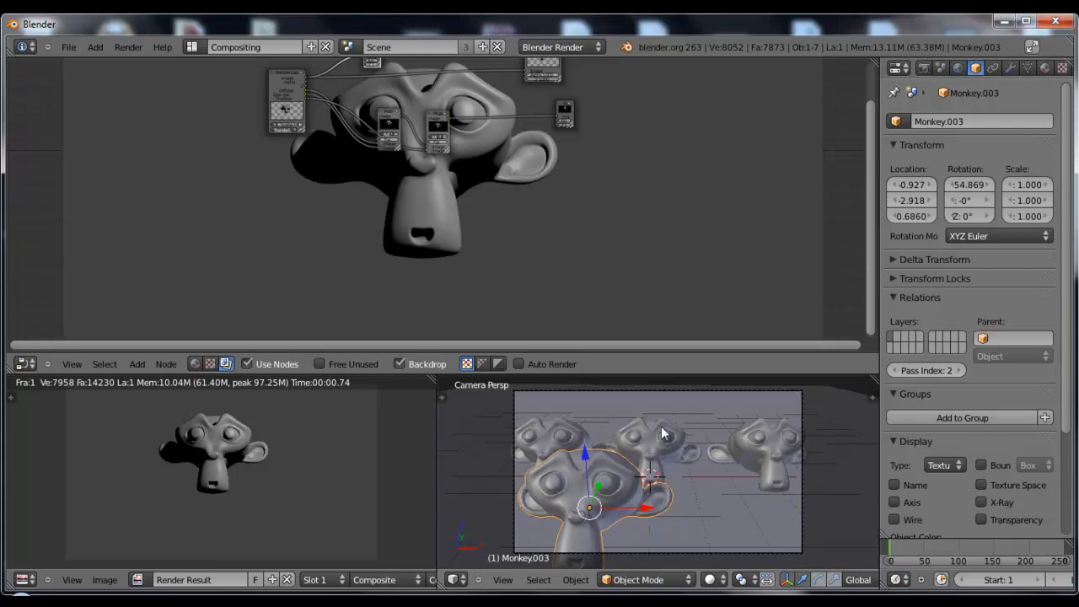
Reposition the Render Layers node in the compositor and enable the Object Index render pass
{"action": "key", "text": "ctrl+Up"}
{"action": "scroll", "coordinate": [571, 253], "scroll_direction": "up", "scroll_amount": 11}
{"action": "scroll", "coordinate": [286, 167], "scroll_direction": "down", "scroll_amount": 3}
{"action": "middle_click_drag", "start_coordinate": [293, 180], "coordinate": [321, 239]}
{"action": "left_click_drag", "start_coordinate": [219, 81], "coordinate": [178, 110]}
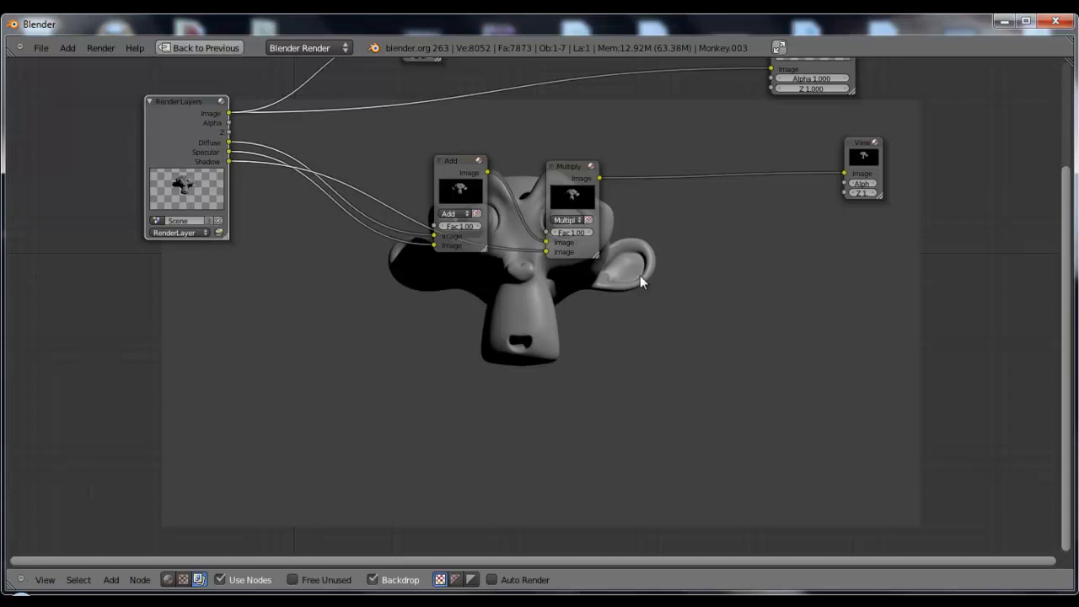
{"action": "key", "text": "ctrl+Down"}
{"action": "left_click", "coordinate": [926, 69]}
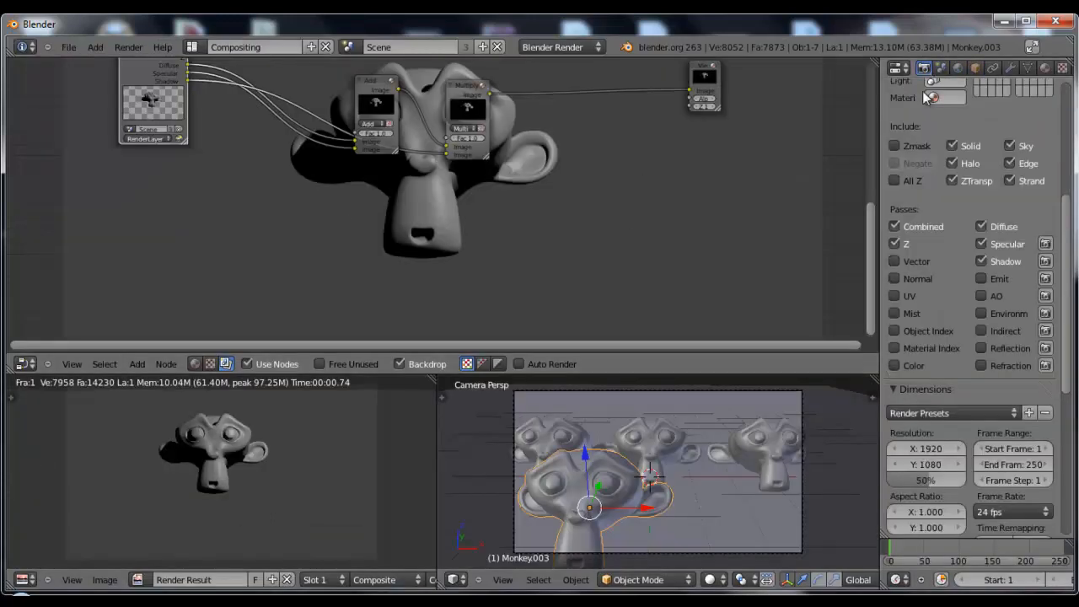
{"action": "left_click", "coordinate": [895, 331]}
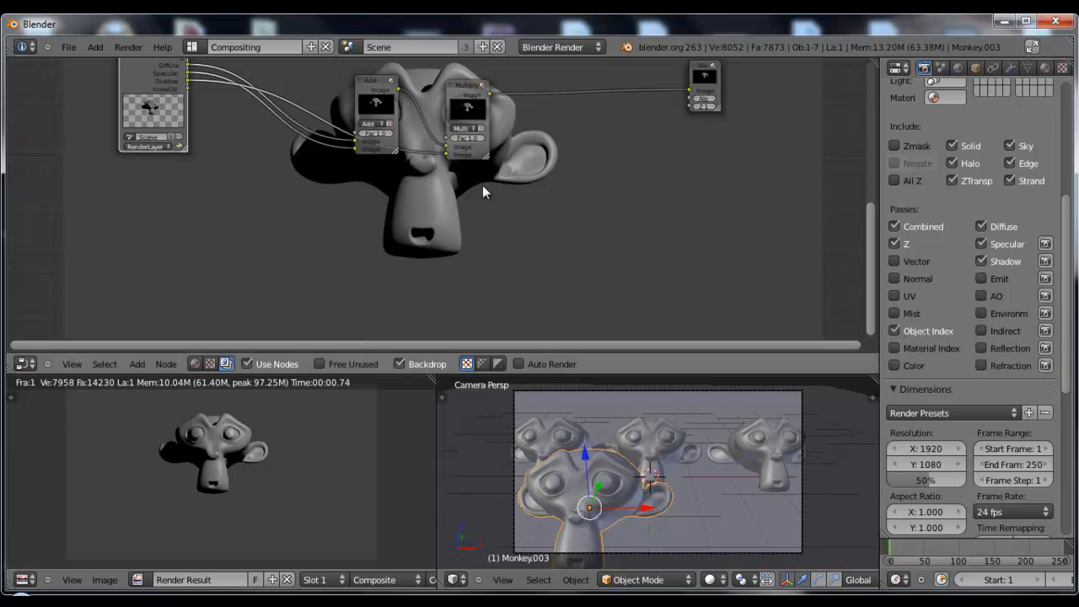
Re-render the scene from the Render Layers node, return to the Compositing layout, and shift the node slightly
{"action": "key", "text": "ctrl+Up"}
{"action": "middle_click_drag", "start_coordinate": [612, 274], "coordinate": [642, 269]}
{"action": "left_click_drag", "start_coordinate": [207, 100], "coordinate": [192, 111]}
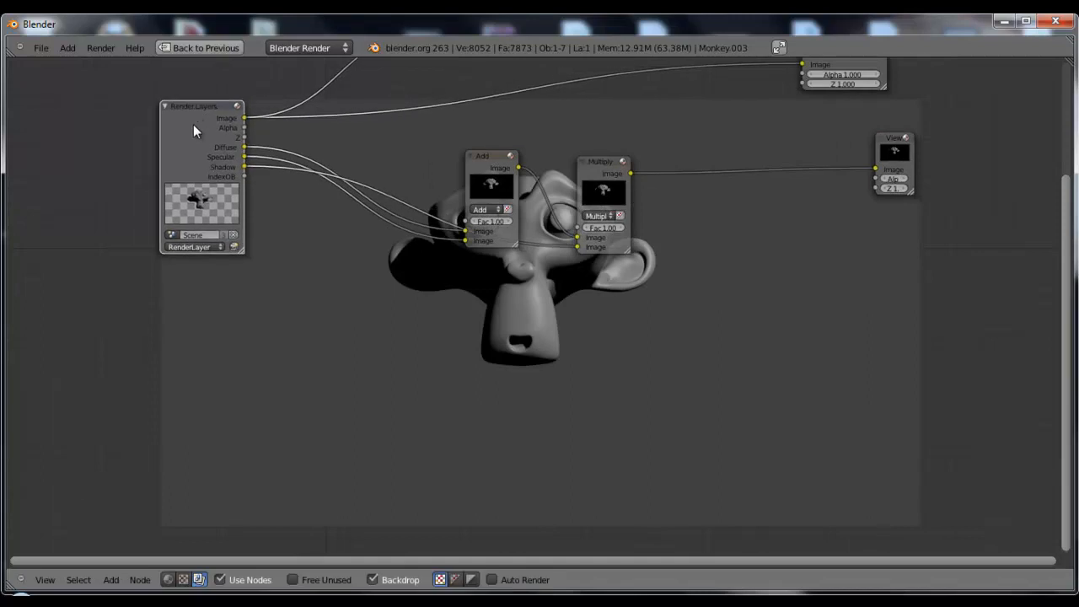
{"action": "left_click", "coordinate": [235, 247]}
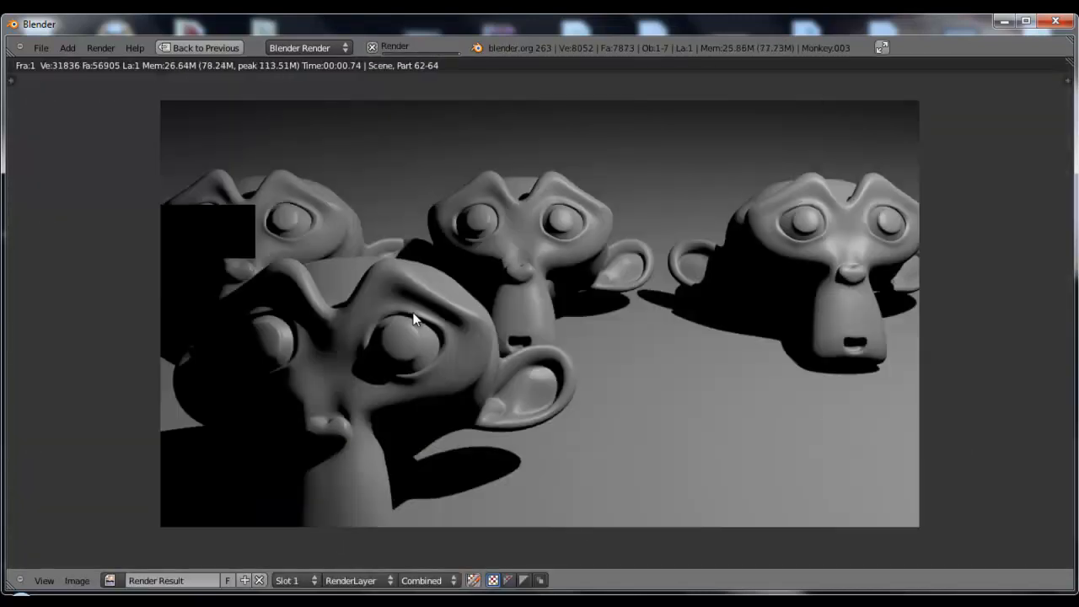
{"action": "left_click", "coordinate": [206, 49]}
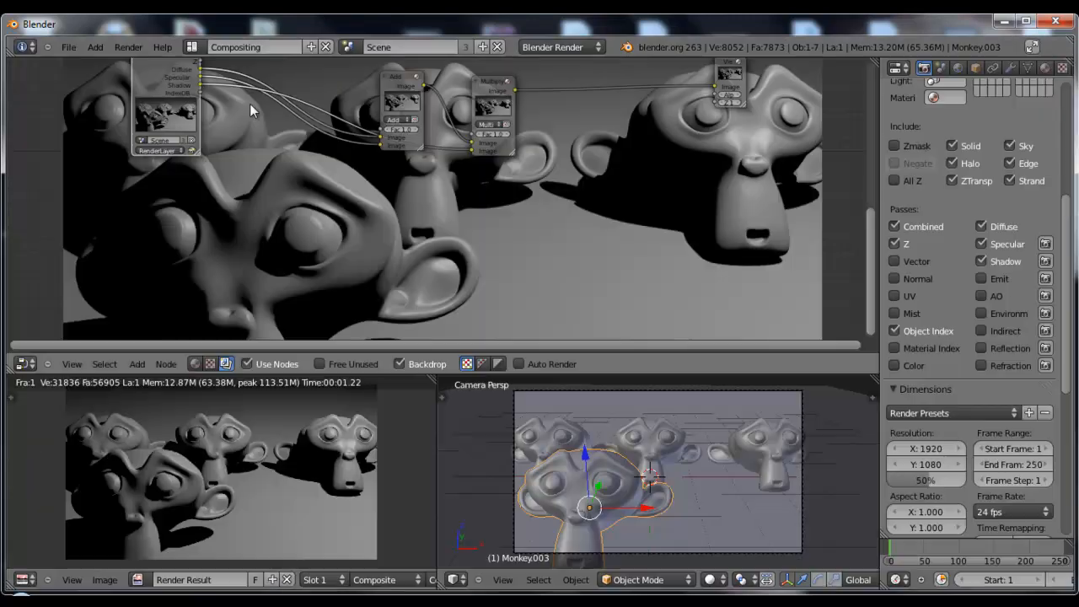
{"action": "middle_click_drag", "start_coordinate": [280, 176], "coordinate": [335, 210]}
{"action": "left_click_drag", "start_coordinate": [230, 94], "coordinate": [212, 120]}
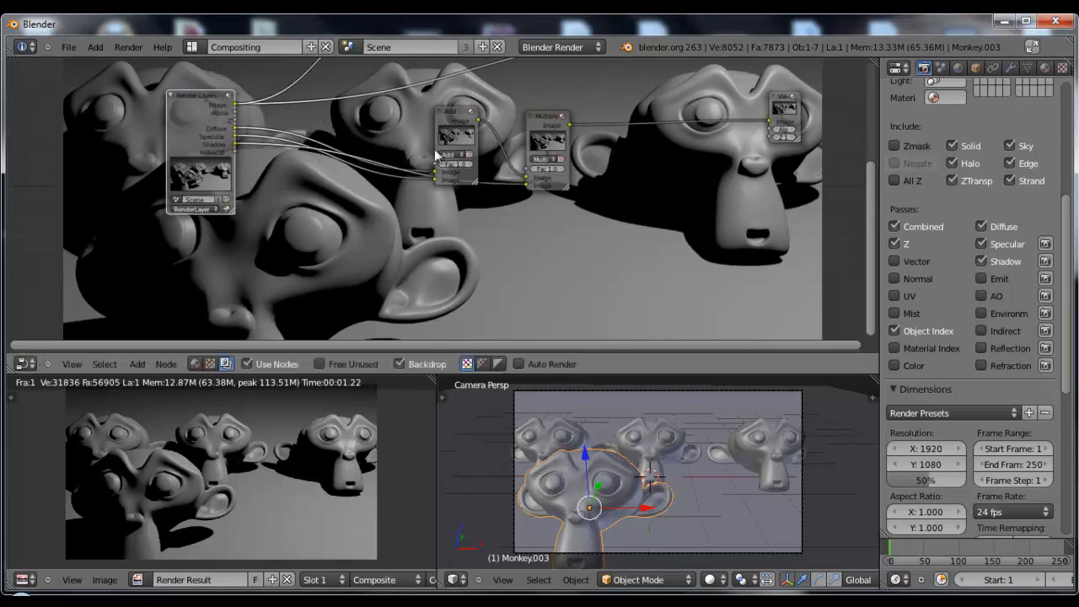
Move the masking Viewer node below the other nodes, feed it the IndexOB pass, and maximise the node editor
{"action": "left_click_drag", "start_coordinate": [766, 104], "coordinate": [750, 211]}
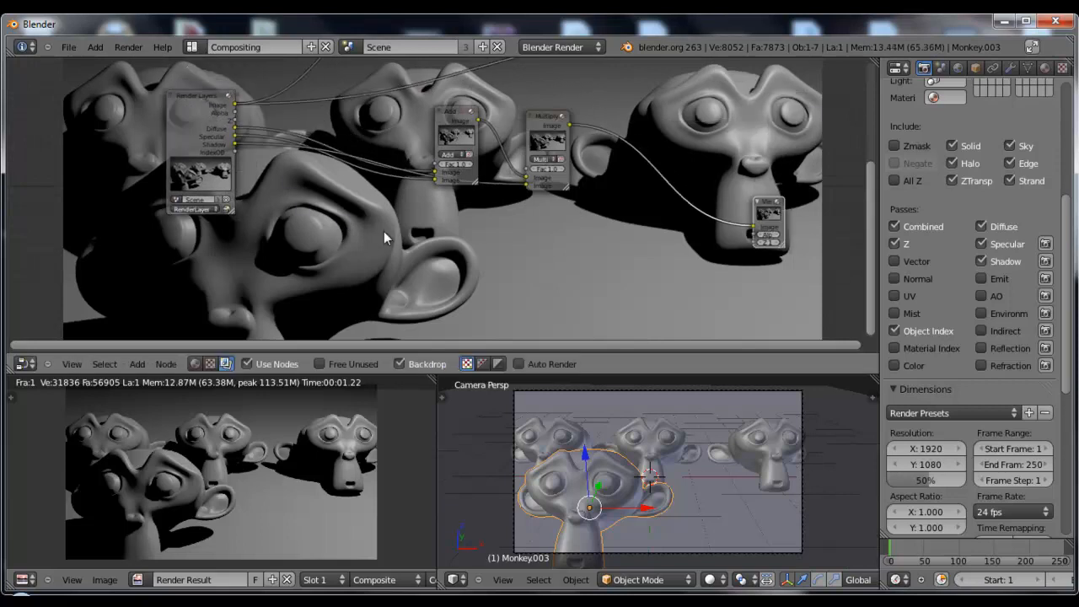
{"action": "left_click_drag", "start_coordinate": [236, 152], "coordinate": [755, 226]}
{"action": "key", "text": "ctrl+Up"}
{"action": "middle_click_drag", "start_coordinate": [547, 250], "coordinate": [575, 242], "text": "ctrl"}
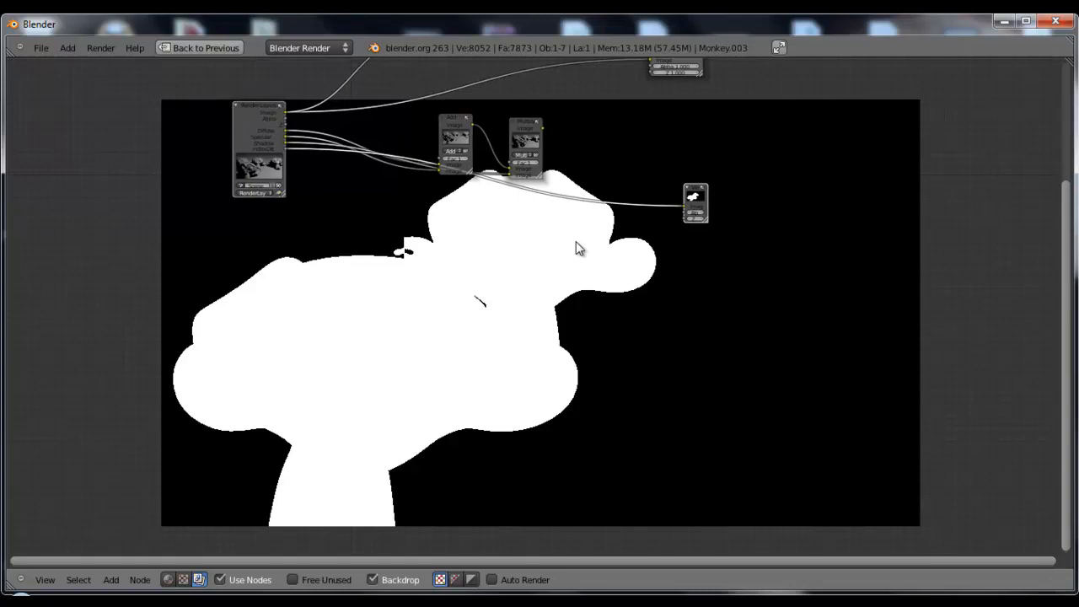
Spread out the Add, Multiply and index Viewer nodes to free space along the IndexOB connection
{"action": "middle_click_drag", "start_coordinate": [465, 234], "coordinate": [498, 306]}
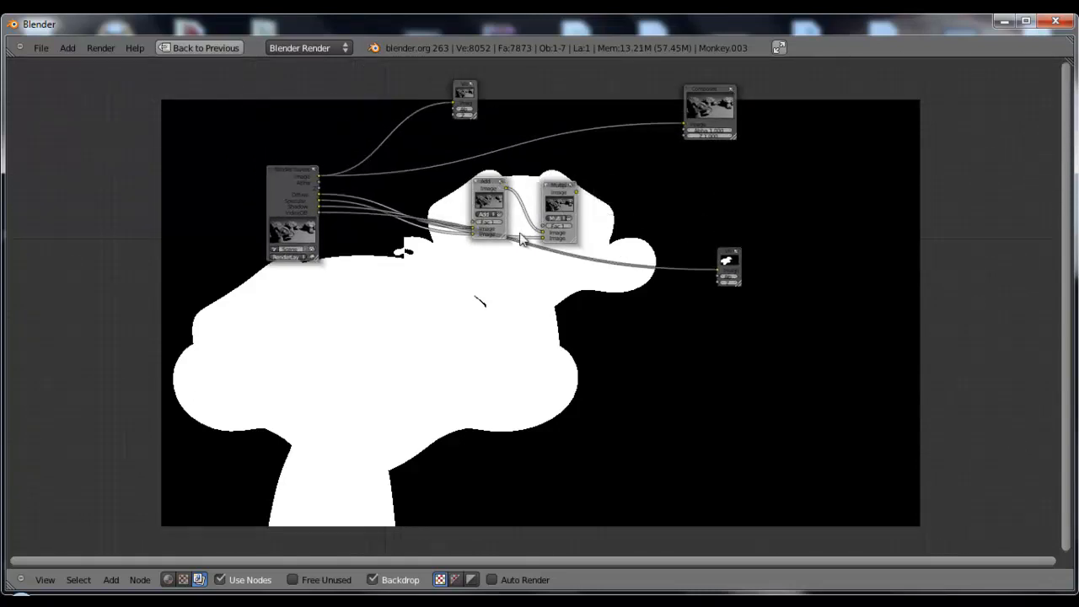
{"action": "key", "text": "g"}
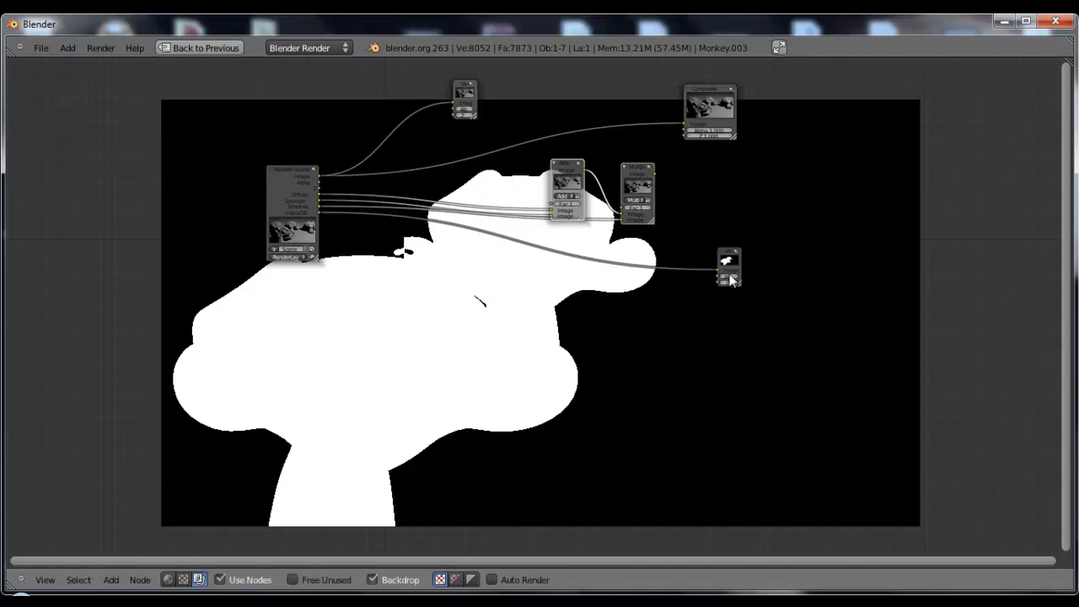
{"action": "left_click_drag", "start_coordinate": [722, 281], "coordinate": [746, 289]}
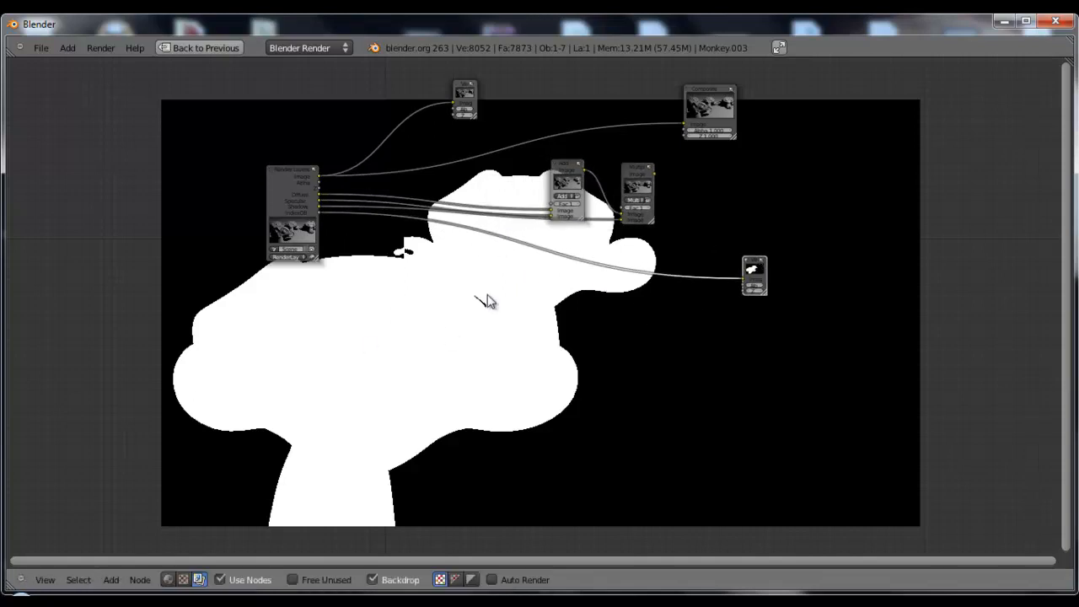
Insert an ID Mask node into the connection between the IndexOB pass and its Viewer node
{"action": "key", "text": "shift+a"}
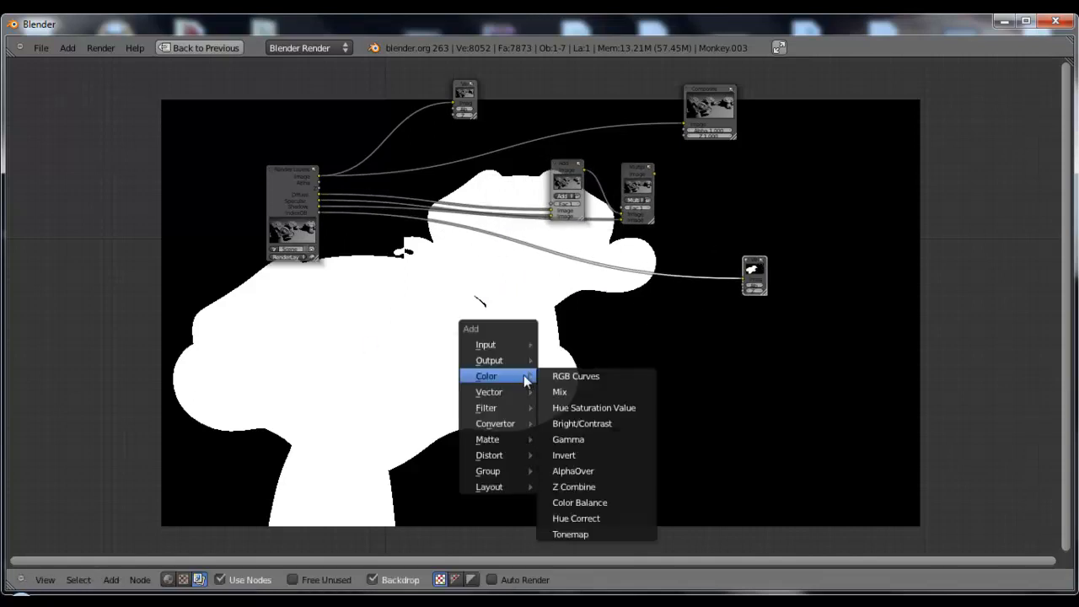
{"action": "mouse_move", "coordinate": [517, 426]}
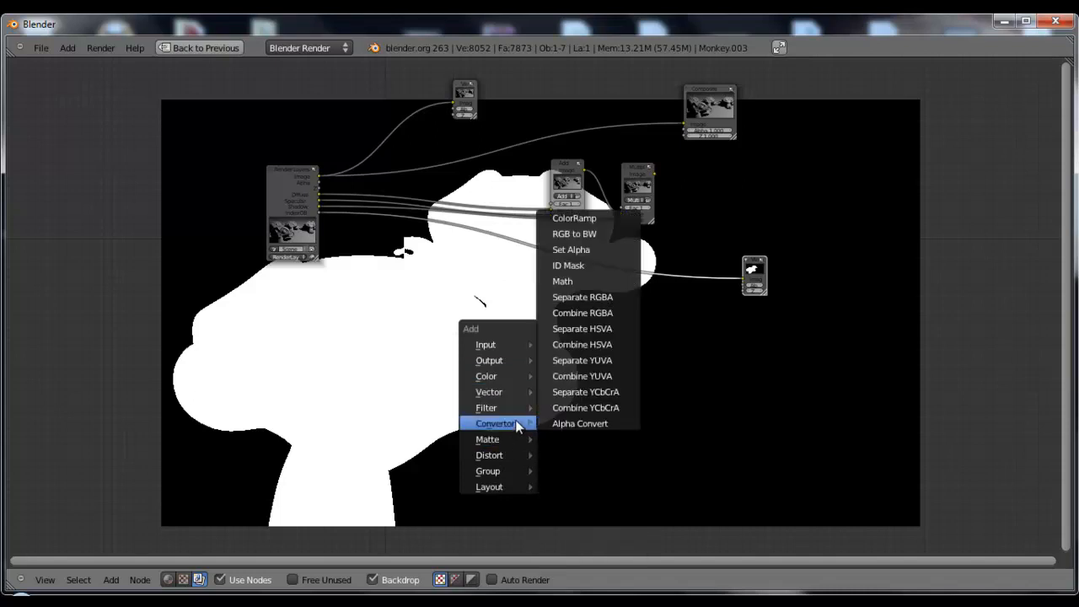
{"action": "left_click", "coordinate": [581, 266]}
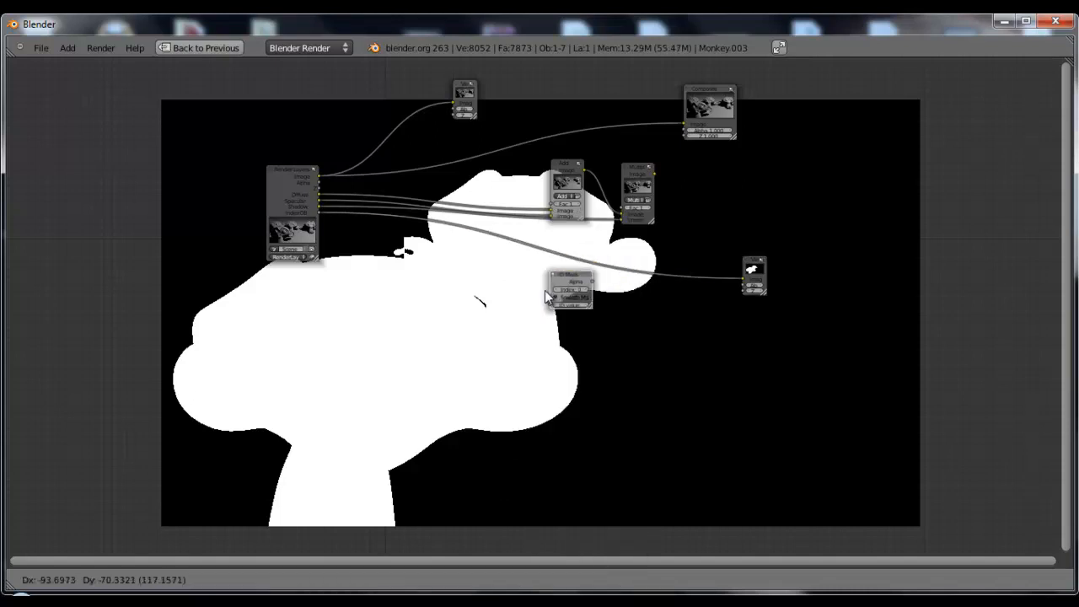
{"action": "left_click", "coordinate": [478, 249]}
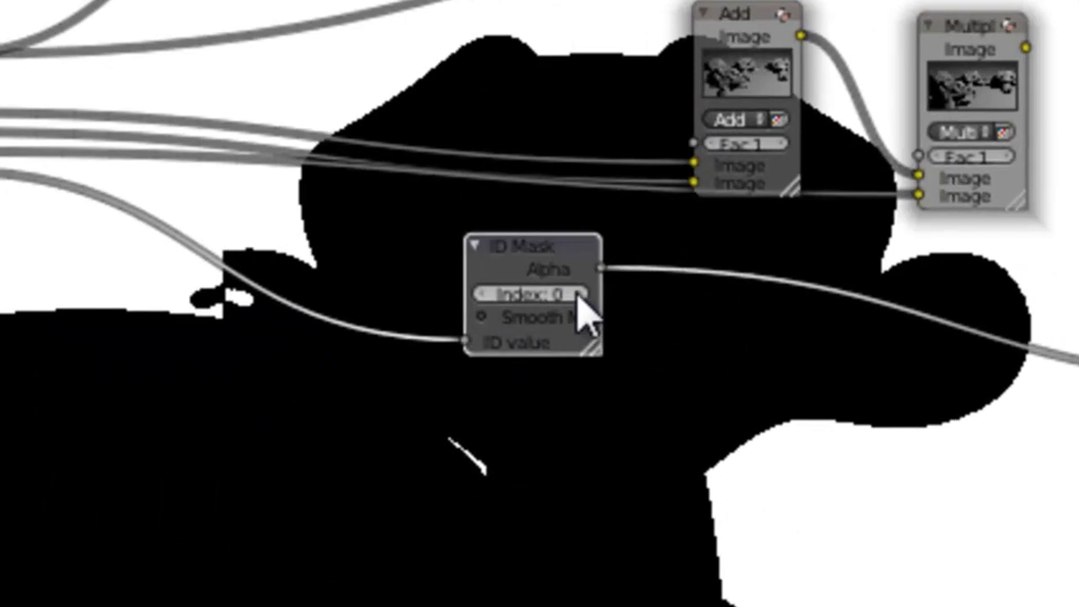
Try index 1 on the ID Mask, set it to 2 to isolate the front monkey, and move the node closer to Render Layers
{"action": "left_click", "coordinate": [579, 295]}
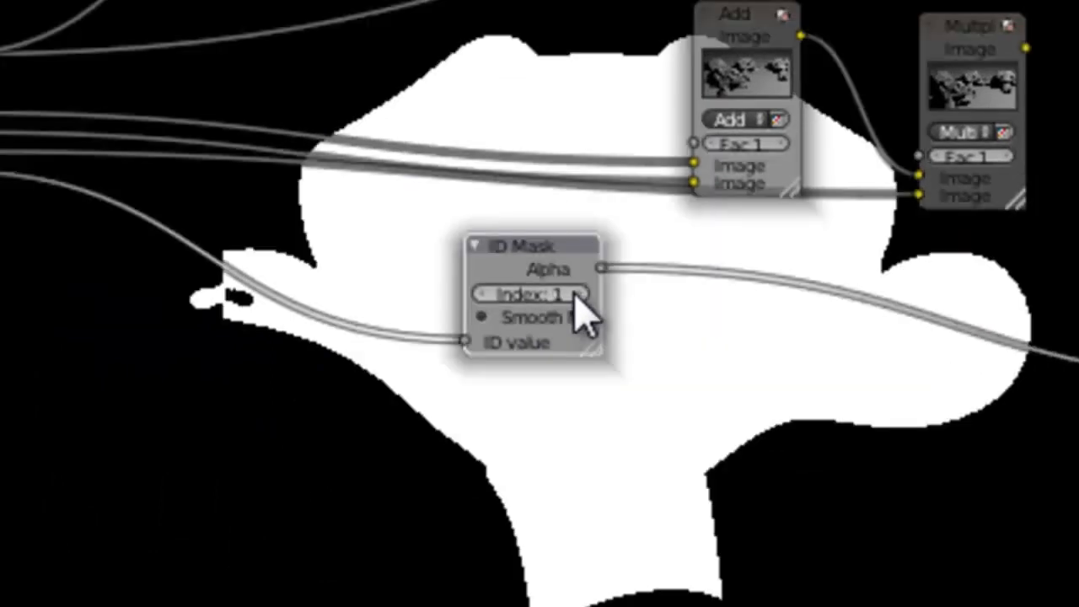
{"action": "left_click", "coordinate": [579, 294]}
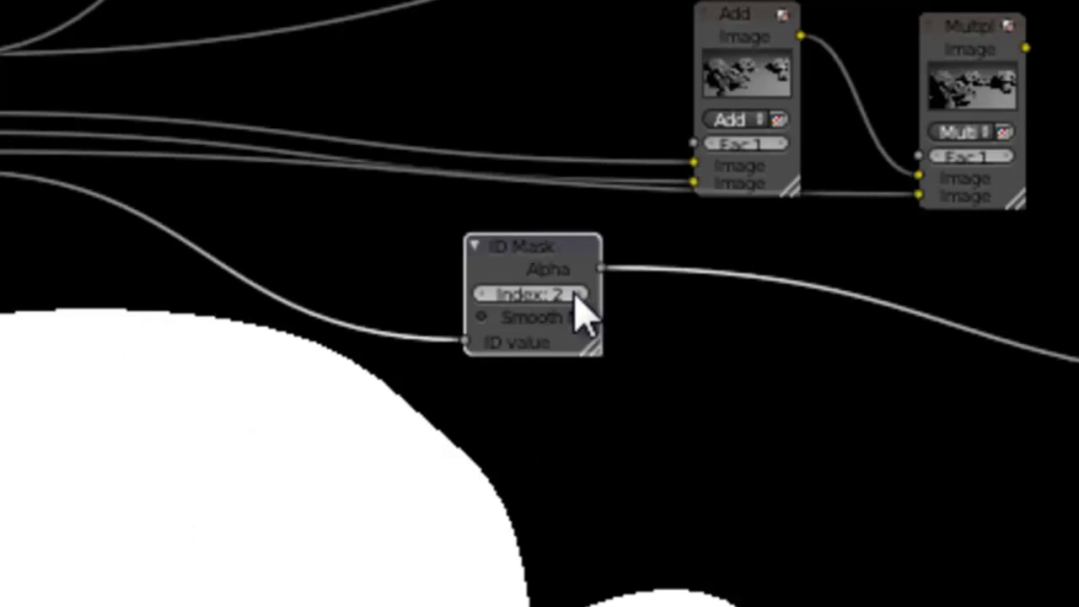
{"action": "left_click_drag", "start_coordinate": [262, 278], "coordinate": [236, 276]}
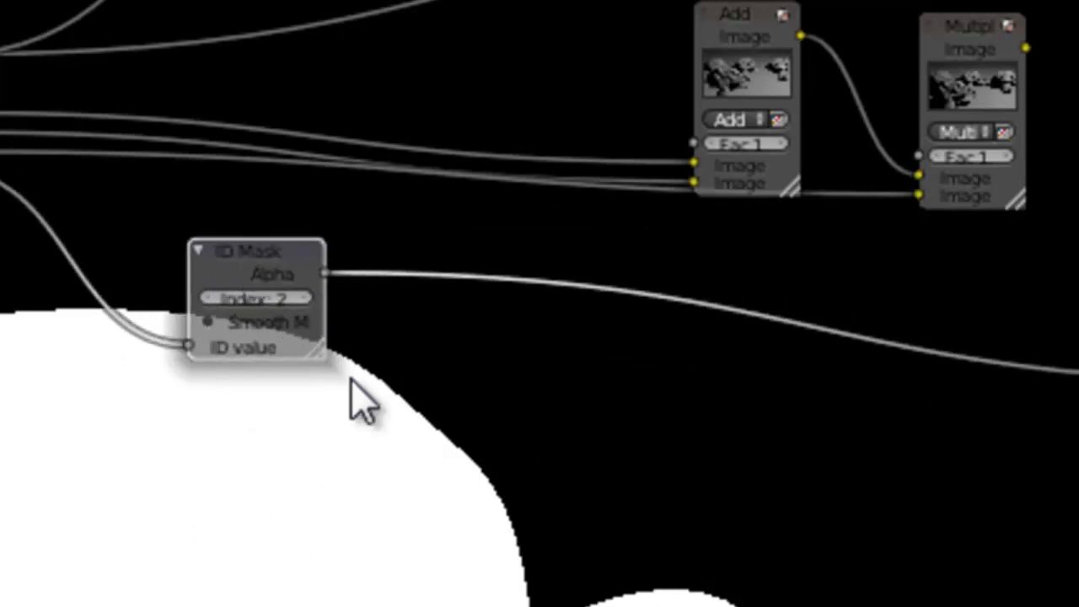
Show the full render in the backdrop using the Viewer node connected to the Render Layers image
{"action": "scroll", "coordinate": [525, 421], "scroll_direction": "down", "scroll_amount": 1}
{"action": "left_click_drag", "start_coordinate": [3, 110], "coordinate": [0, 134]}
{"action": "left_click_drag", "start_coordinate": [305, 299], "coordinate": [234, 306]}
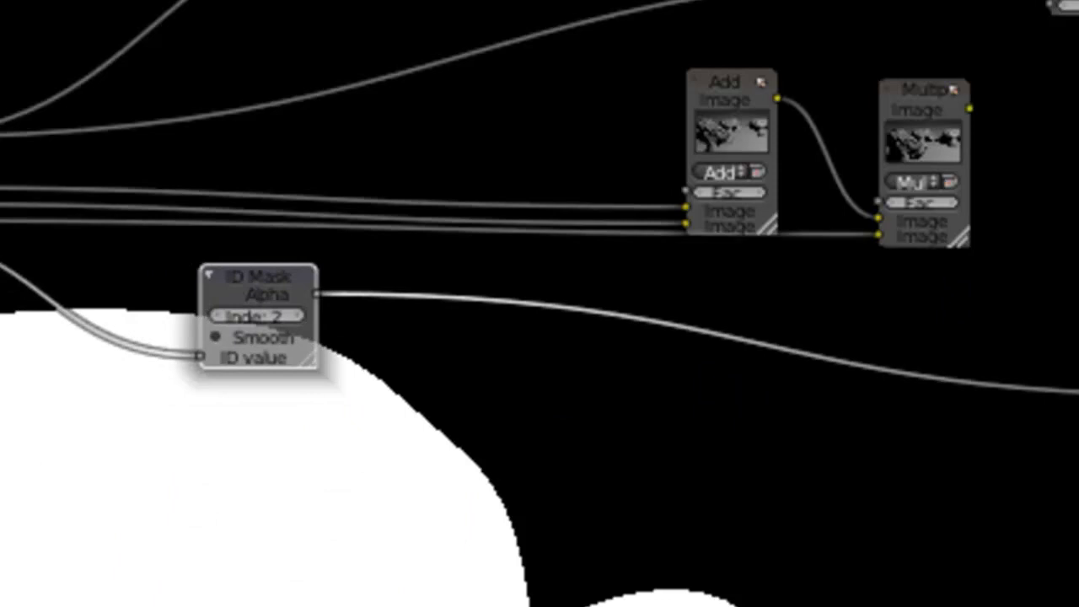
{"action": "left_click", "coordinate": [0, 126], "text": "ctrl+shift"}
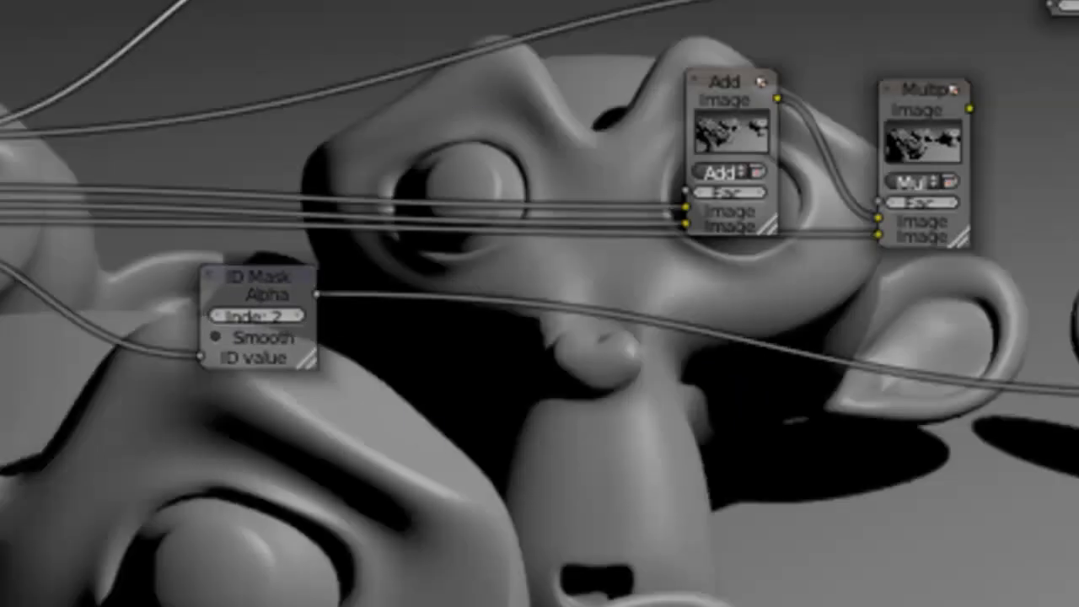
{"action": "middle_click_drag", "start_coordinate": [441, 595], "coordinate": [294, 337]}
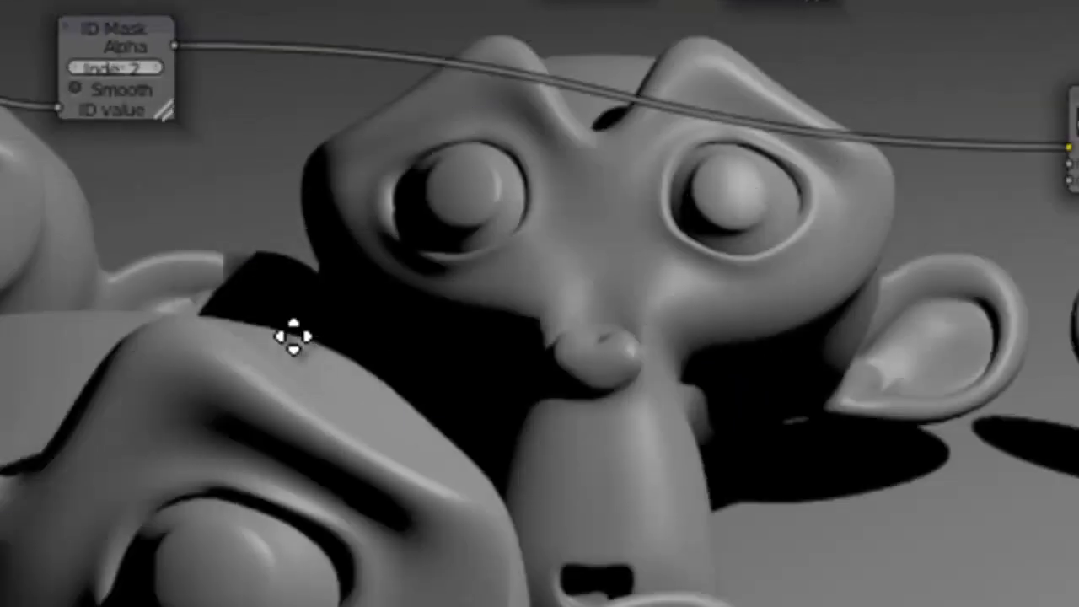
{"action": "middle_click_drag", "start_coordinate": [447, 389], "coordinate": [615, 603]}
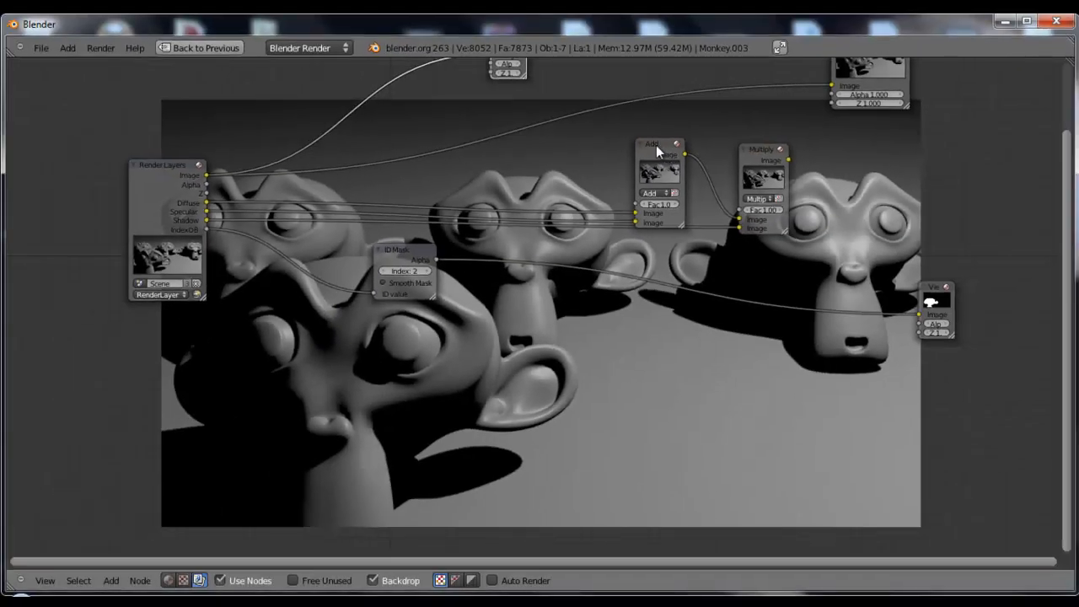
Move the Add and Multiply nodes within the node tree and delete both of them
{"action": "left_click_drag", "start_coordinate": [773, 83], "coordinate": [565, 74]}
{"action": "left_click_drag", "start_coordinate": [941, 92], "coordinate": [759, 70]}
{"action": "left_click_drag", "start_coordinate": [647, 137], "coordinate": [629, 135]}
{"action": "left_click_drag", "start_coordinate": [549, 145], "coordinate": [550, 146]}
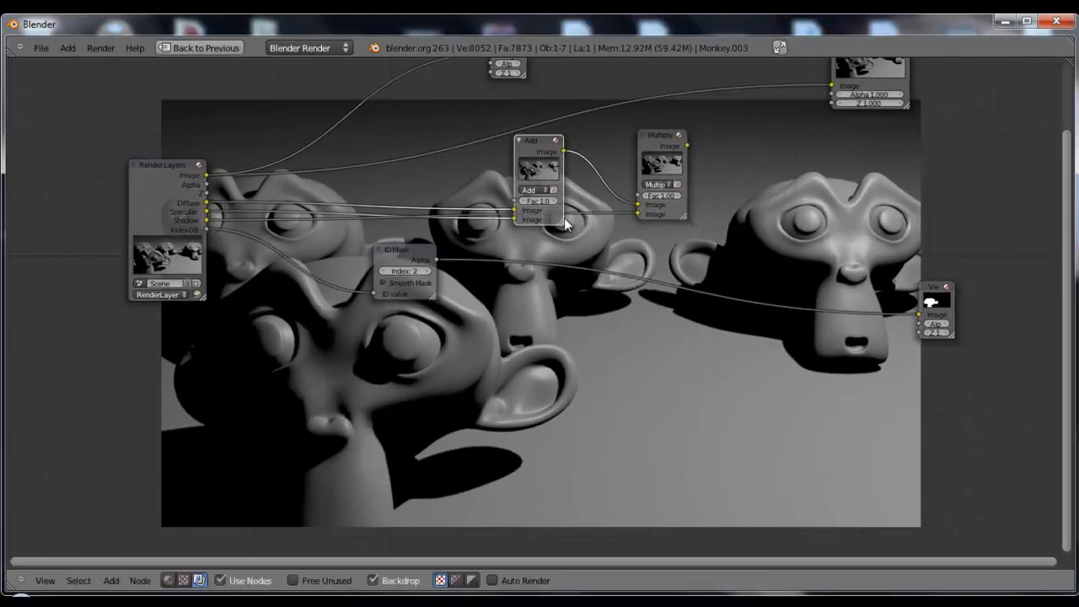
{"action": "scroll", "coordinate": [636, 262], "scroll_direction": "down", "scroll_amount": 2}
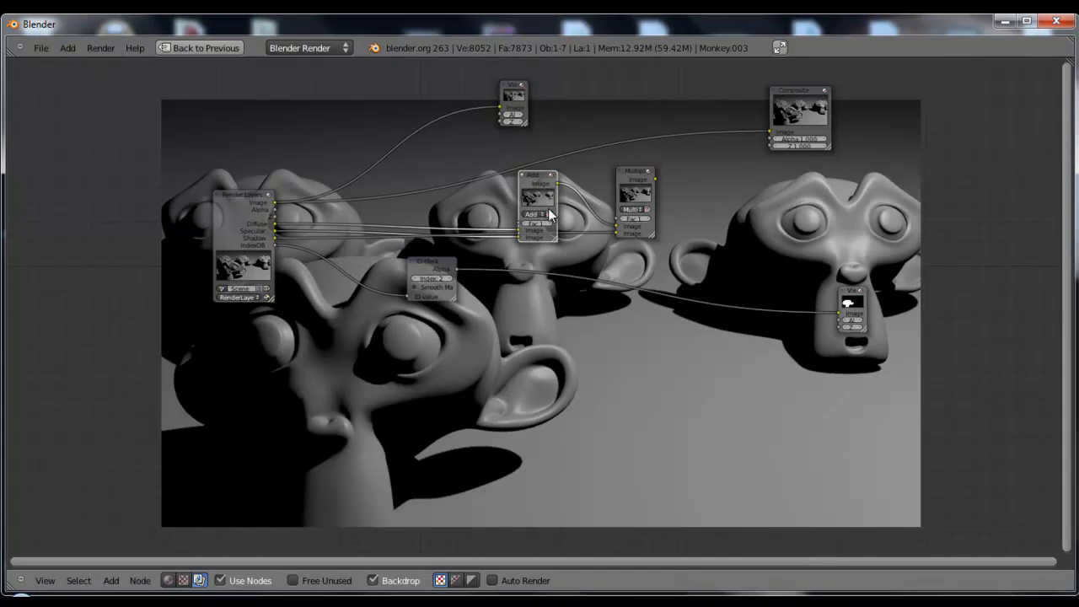
{"action": "left_click", "coordinate": [638, 216]}
{"action": "key", "text": "x"}
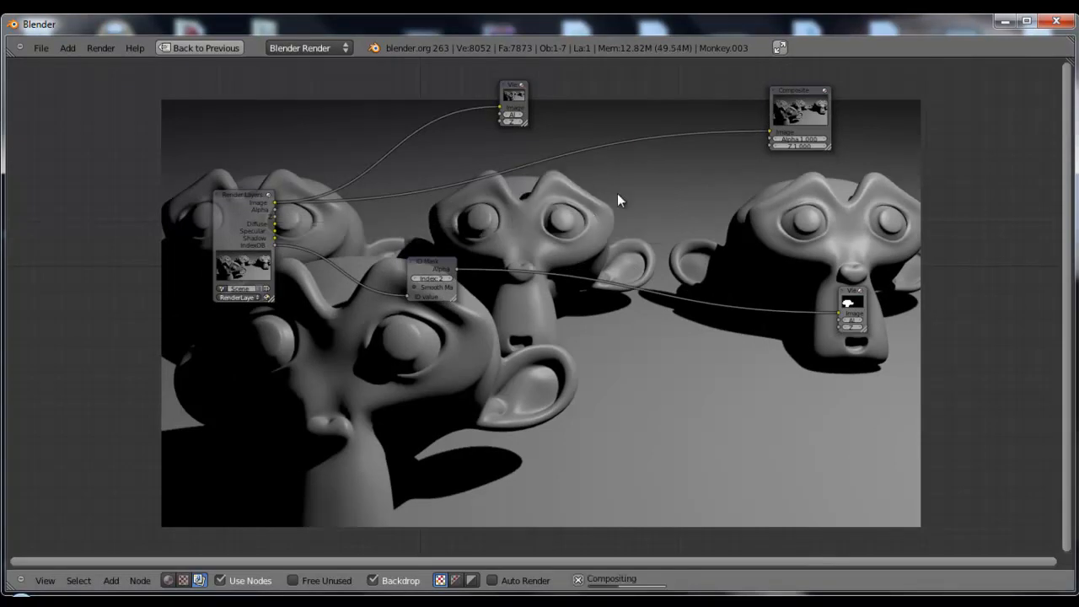
Move both Viewer nodes and the ID Mask node closer to Render Layers, and display the index 2 mask in the backdrop
{"action": "left_click_drag", "start_coordinate": [513, 98], "coordinate": [463, 106]}
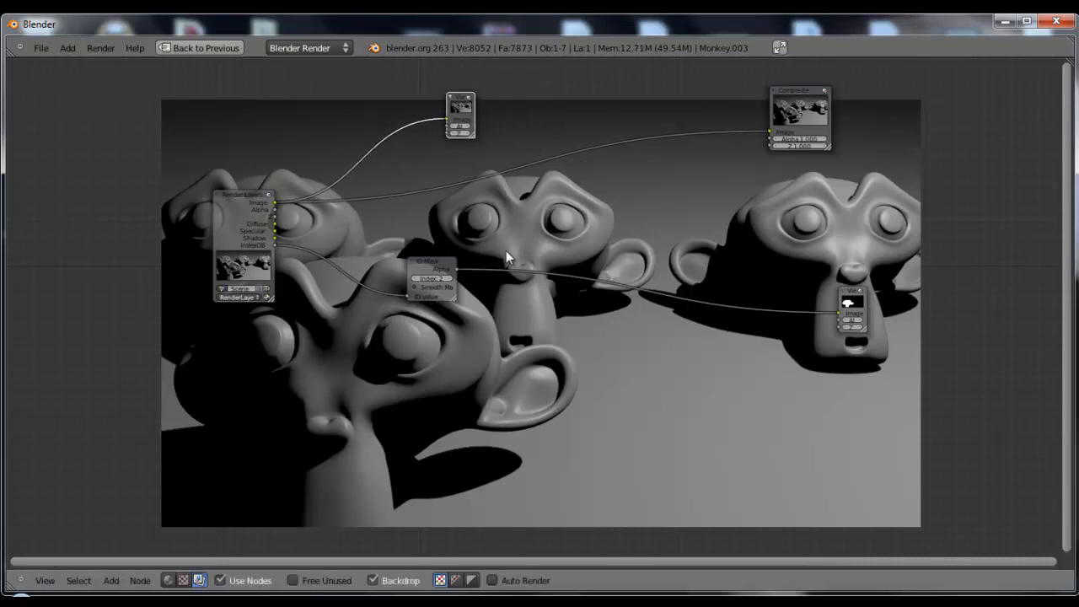
{"action": "left_click_drag", "start_coordinate": [428, 266], "coordinate": [362, 264]}
{"action": "left_click_drag", "start_coordinate": [851, 297], "coordinate": [825, 274]}
{"action": "mouse_move", "coordinate": [375, 266]}
{"action": "left_mouse_down"}
{"action": "mouse_move", "coordinate": [371, 257]}
{"action": "mouse_move", "coordinate": [367, 268]}
{"action": "left_mouse_up"}
Add a Mix node between the ID Mask and the Composite output and set its blend type to Multiply
{"action": "key", "text": "shift+a"}
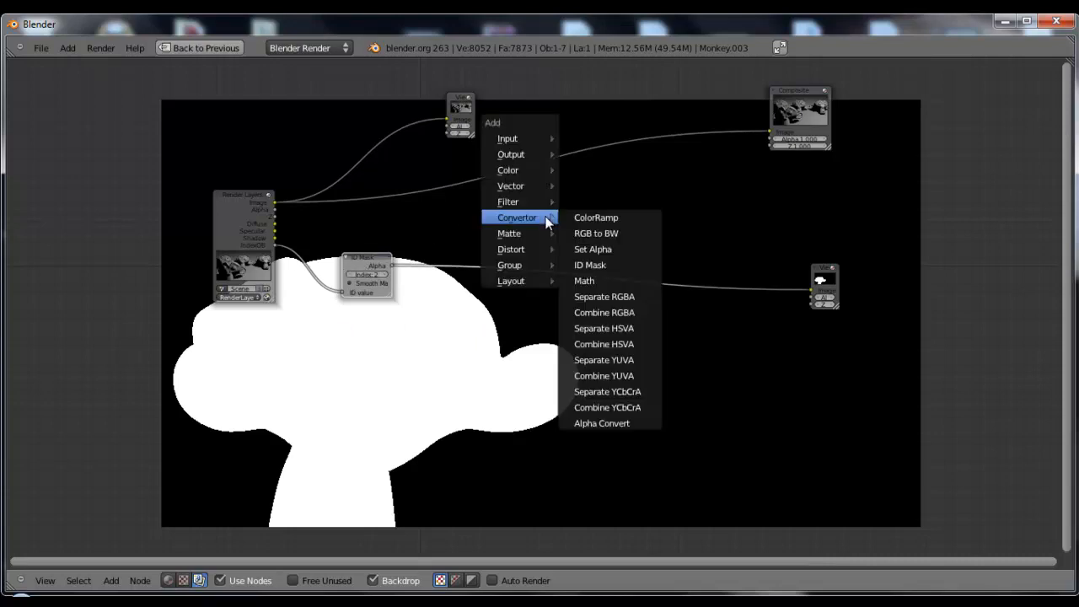
{"action": "mouse_move", "coordinate": [525, 169]}
{"action": "left_click", "coordinate": [600, 184]}
{"action": "left_click", "coordinate": [623, 197]}
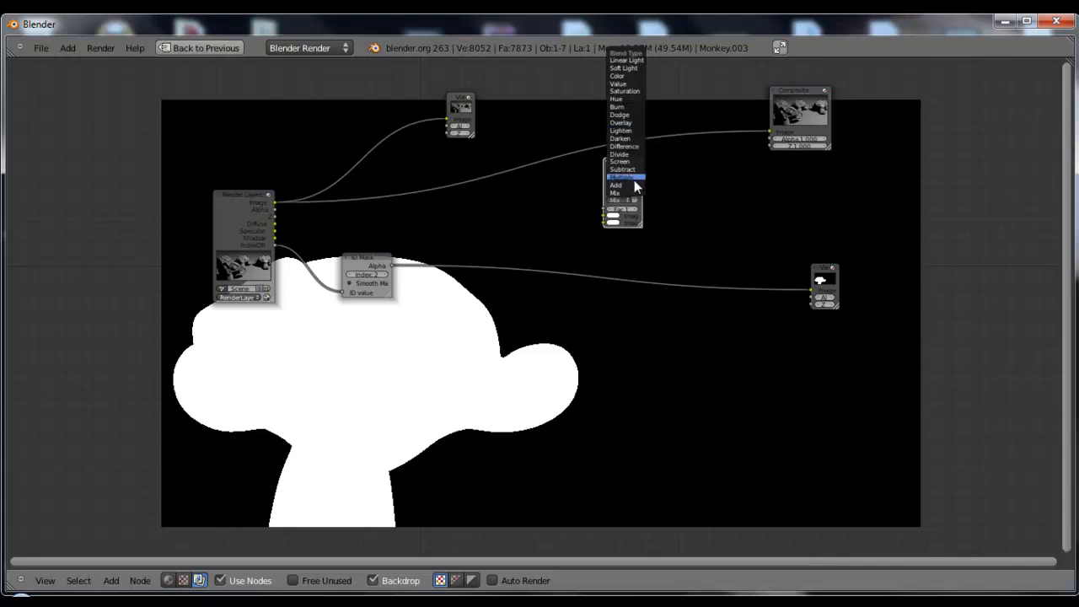
{"action": "left_click", "coordinate": [633, 175]}
Connect the render image and the ID Mask alpha to the Multiply node, and send its result to the Viewer
{"action": "left_click_drag", "start_coordinate": [278, 203], "coordinate": [605, 216]}
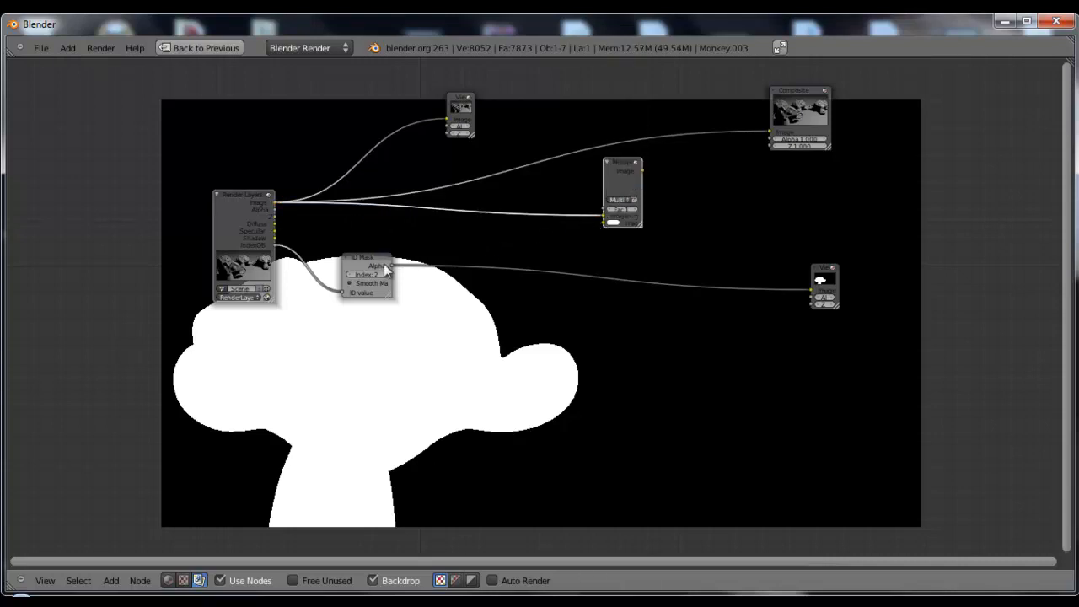
{"action": "left_click_drag", "start_coordinate": [392, 265], "coordinate": [605, 223]}
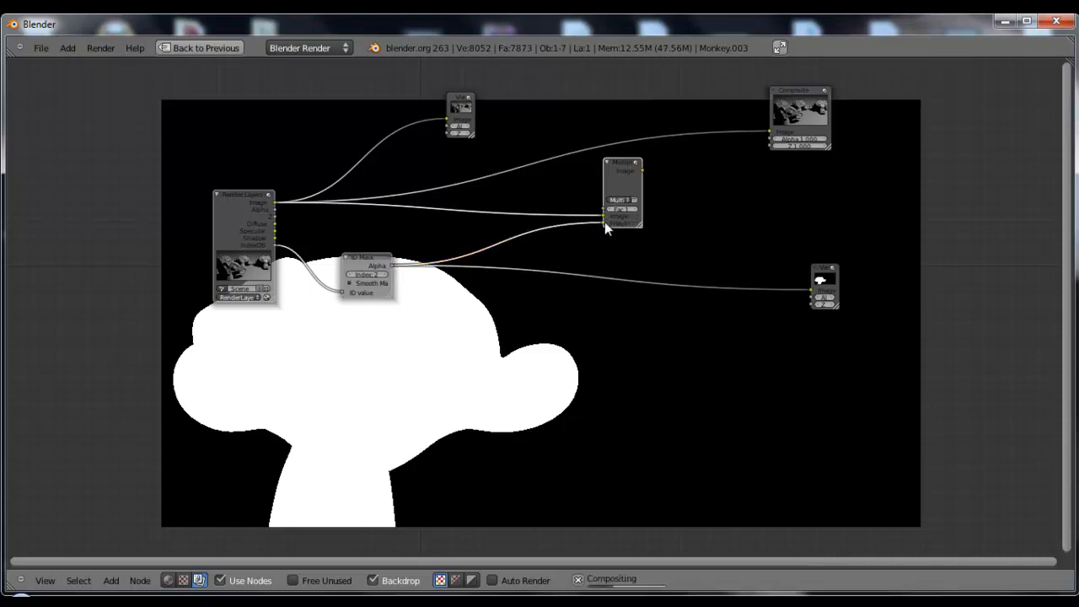
{"action": "left_click", "coordinate": [624, 178], "text": "ctrl+shift"}
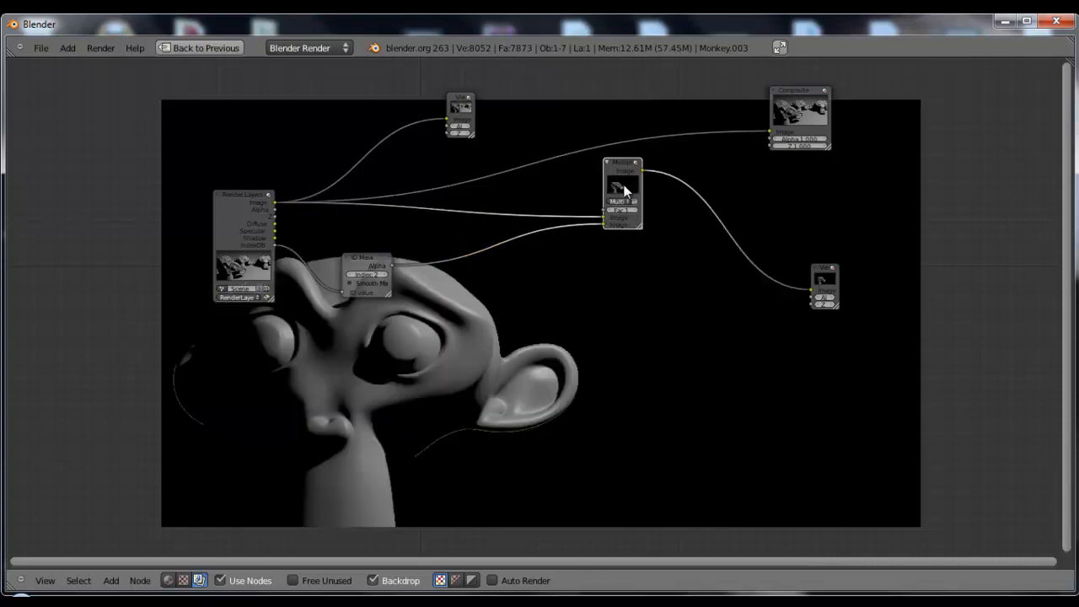
Enable Smooth Mask on the ID Mask node
{"action": "middle_click_drag", "start_coordinate": [549, 327], "coordinate": [436, 282]}
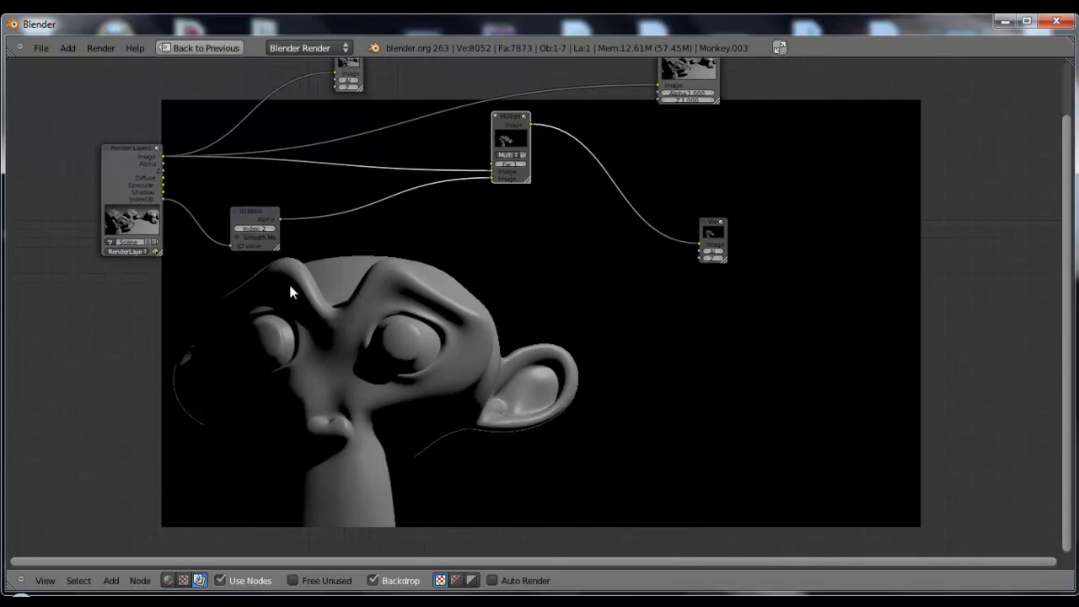
{"action": "scroll", "coordinate": [245, 239], "scroll_direction": "up", "scroll_amount": 2}
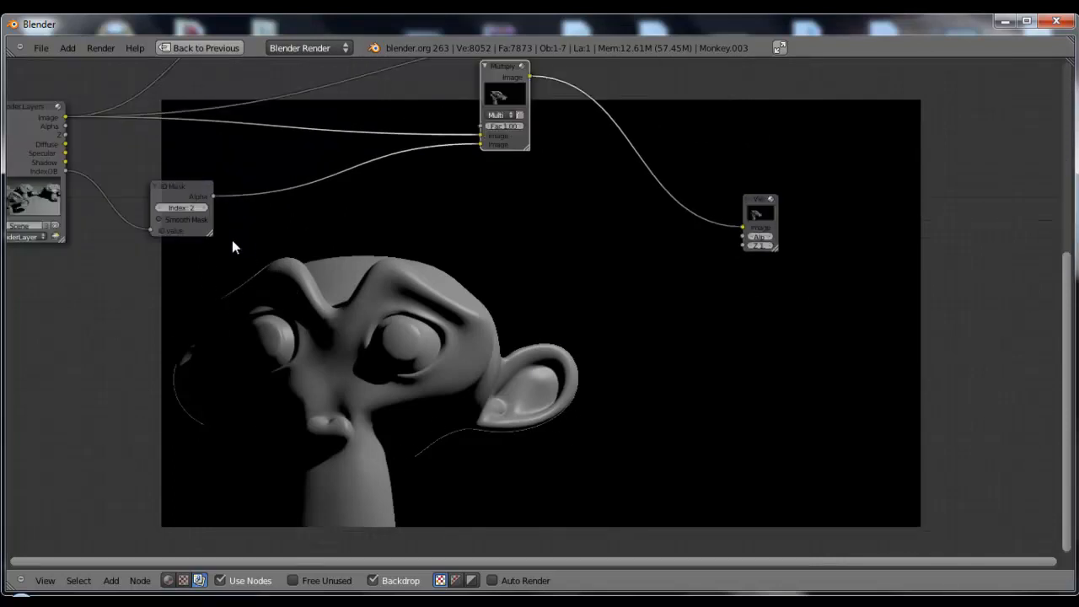
{"action": "middle_click_drag", "start_coordinate": [243, 238], "coordinate": [306, 269]}
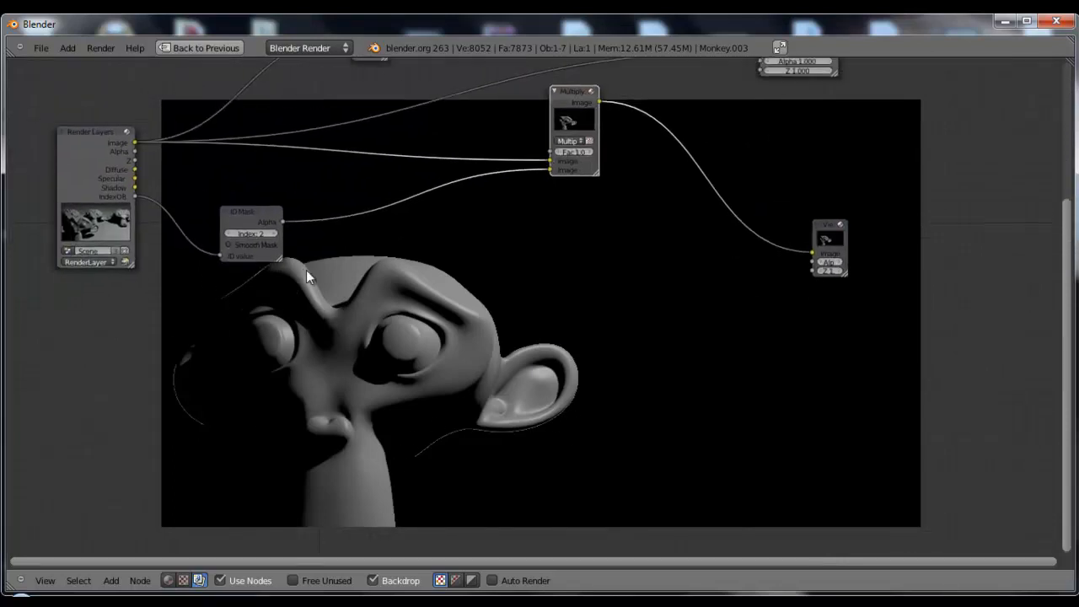
{"action": "left_click", "coordinate": [228, 243]}
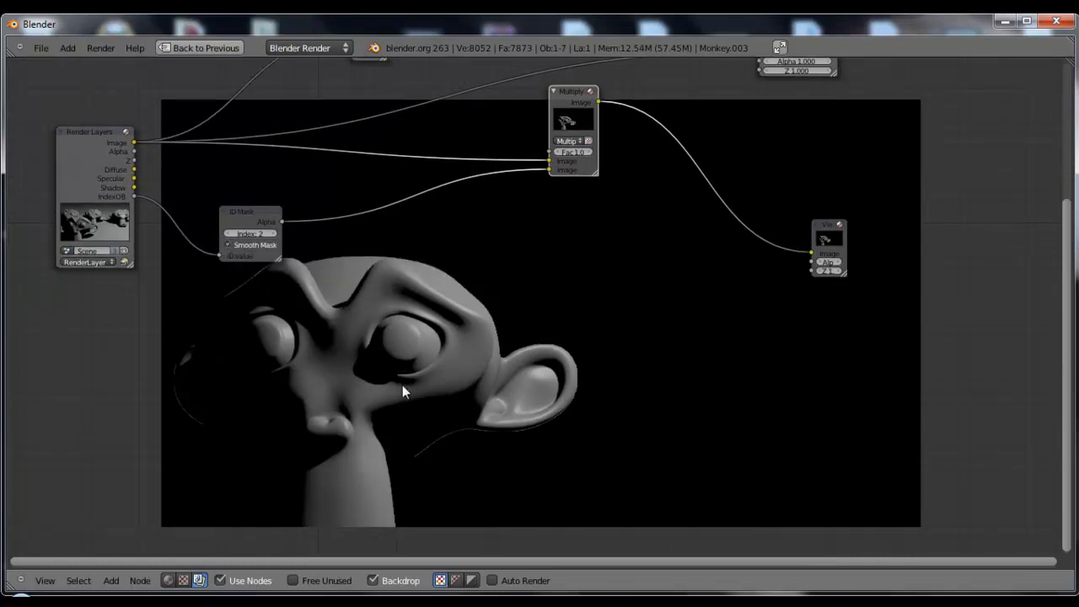
Move the Multiply node beside the ID Mask and compare the full render with the isolated front monkey in the backdrop
{"action": "scroll", "coordinate": [480, 333], "scroll_direction": "down", "scroll_amount": 2}
{"action": "middle_click_drag", "start_coordinate": [529, 302], "coordinate": [561, 367]}
{"action": "middle_click_drag", "start_coordinate": [601, 316], "coordinate": [541, 319]}
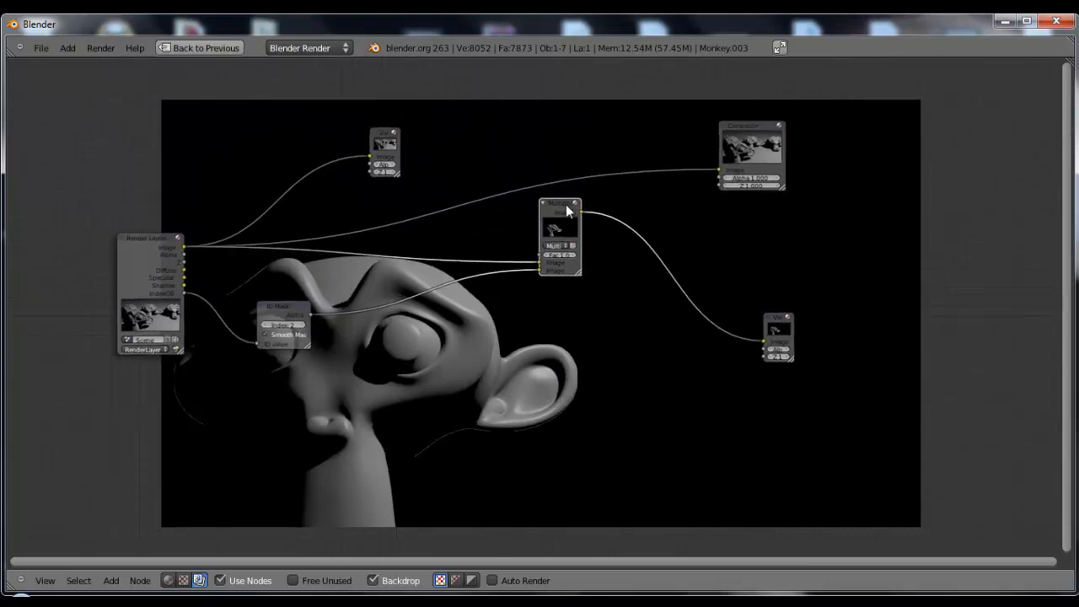
{"action": "left_click_drag", "start_coordinate": [564, 214], "coordinate": [473, 265]}
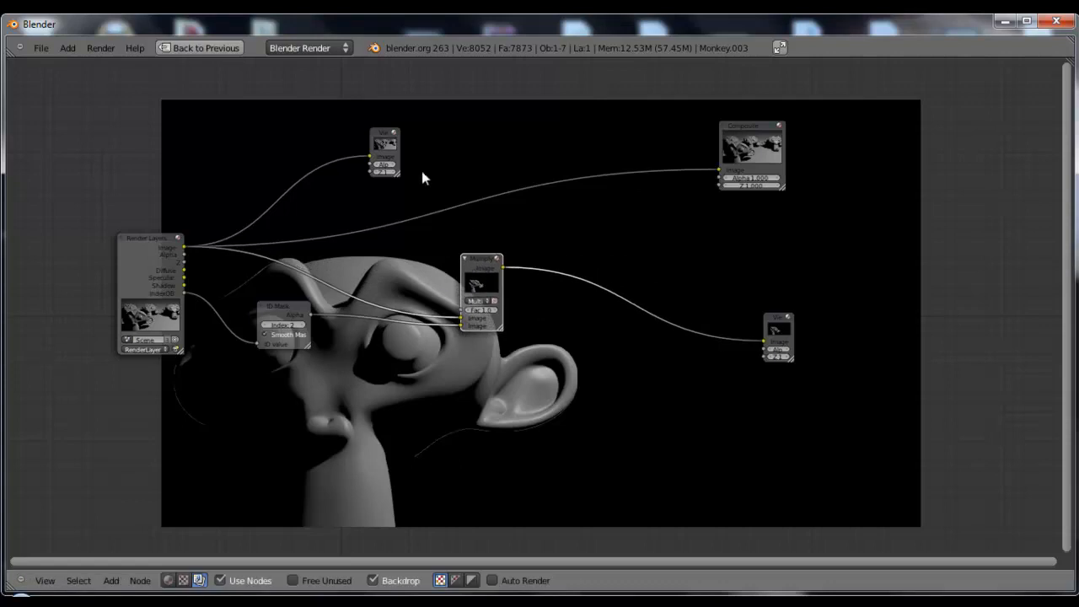
{"action": "left_click", "coordinate": [384, 143]}
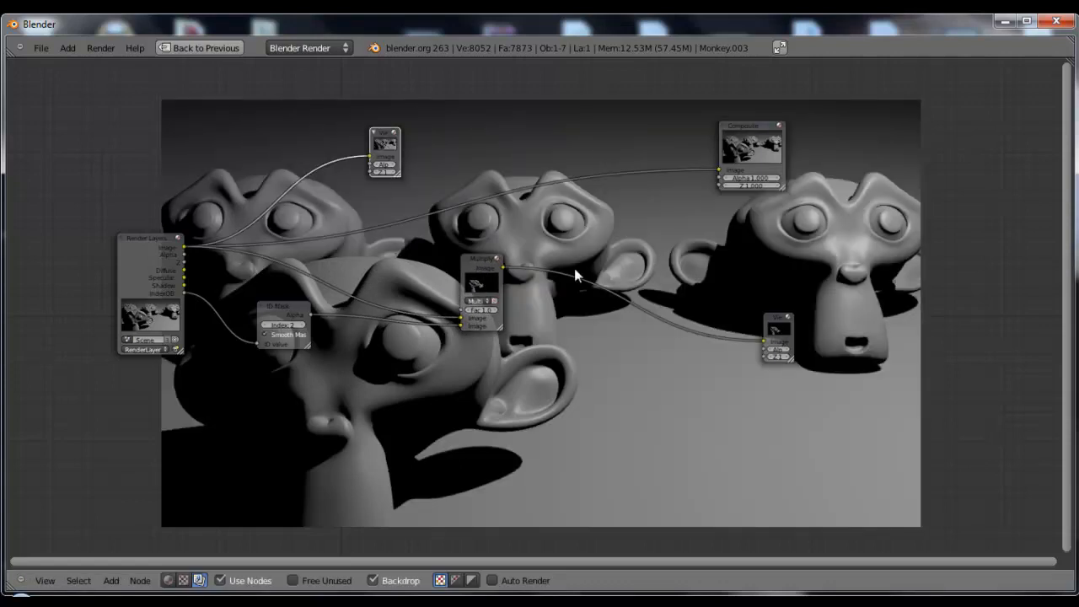
{"action": "left_click", "coordinate": [775, 329]}
Reposition the Multiply node and insert a new Mix node between it and the Viewer
{"action": "left_click_drag", "start_coordinate": [481, 270], "coordinate": [407, 265]}
{"action": "middle_click_drag", "start_coordinate": [570, 333], "coordinate": [501, 307]}
{"action": "key", "text": "shift+a"}
{"action": "mouse_move", "coordinate": [525, 358]}
{"action": "mouse_move", "coordinate": [516, 386]}
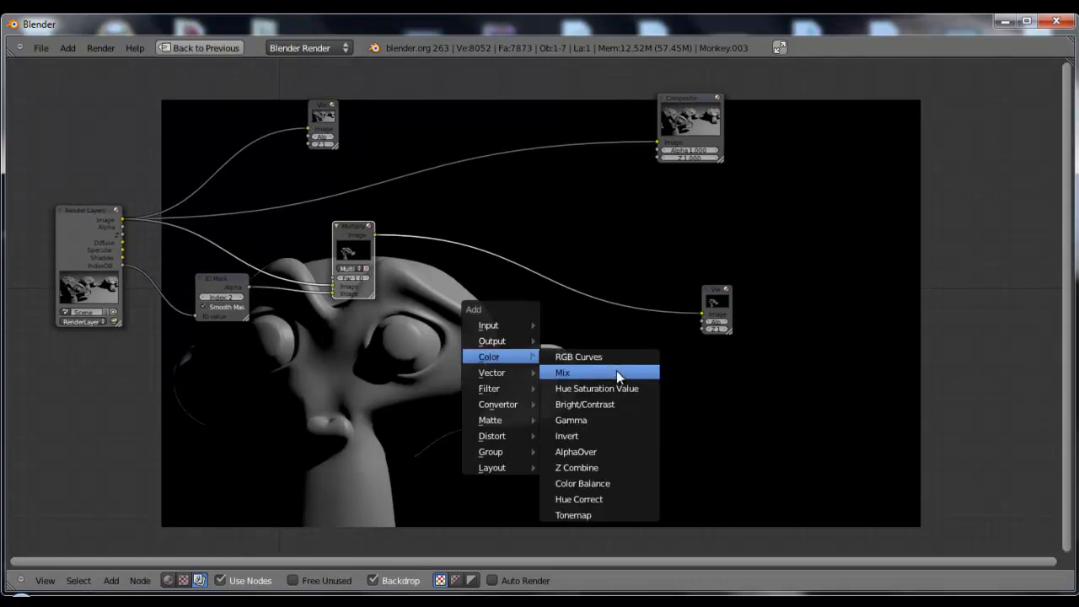
{"action": "left_click", "coordinate": [616, 370]}
{"action": "left_click", "coordinate": [492, 254]}
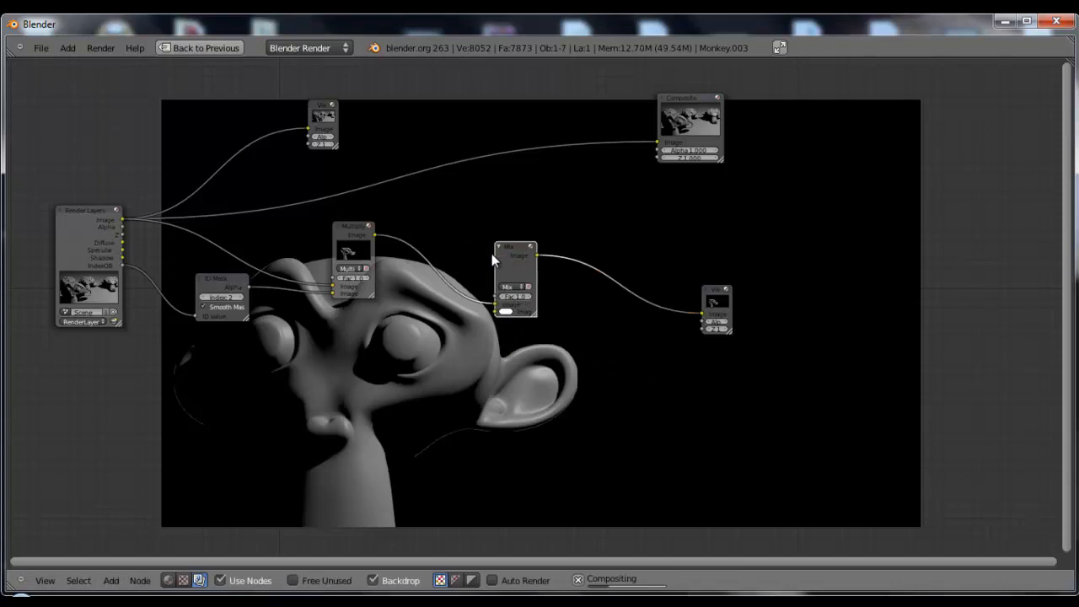
{"action": "scroll", "coordinate": [518, 326], "scroll_direction": "up", "scroll_amount": 2}
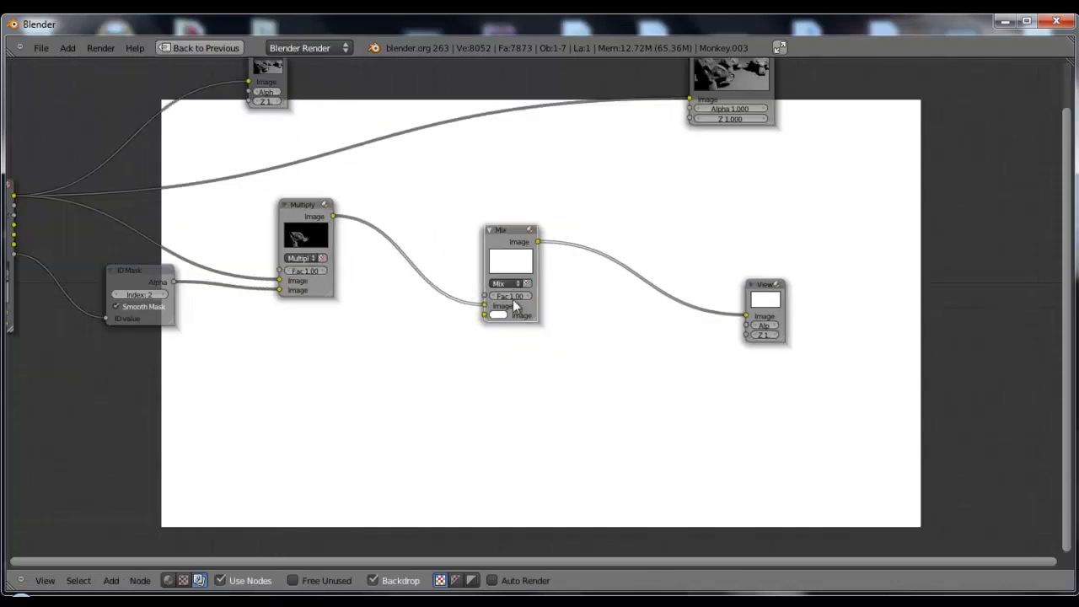
Try tinting the masked monkey by setting the Mix node to Add with a pink second colour
{"action": "left_click", "coordinate": [509, 284]}
{"action": "left_click", "coordinate": [511, 265]}
{"action": "scroll", "coordinate": [254, 319], "scroll_direction": "down", "scroll_amount": 1}
{"action": "mouse_move", "coordinate": [264, 336]}
{"action": "middle_mouse_down"}
{"action": "mouse_move", "coordinate": [336, 344]}
{"action": "mouse_move", "coordinate": [281, 334]}
{"action": "middle_mouse_up"}
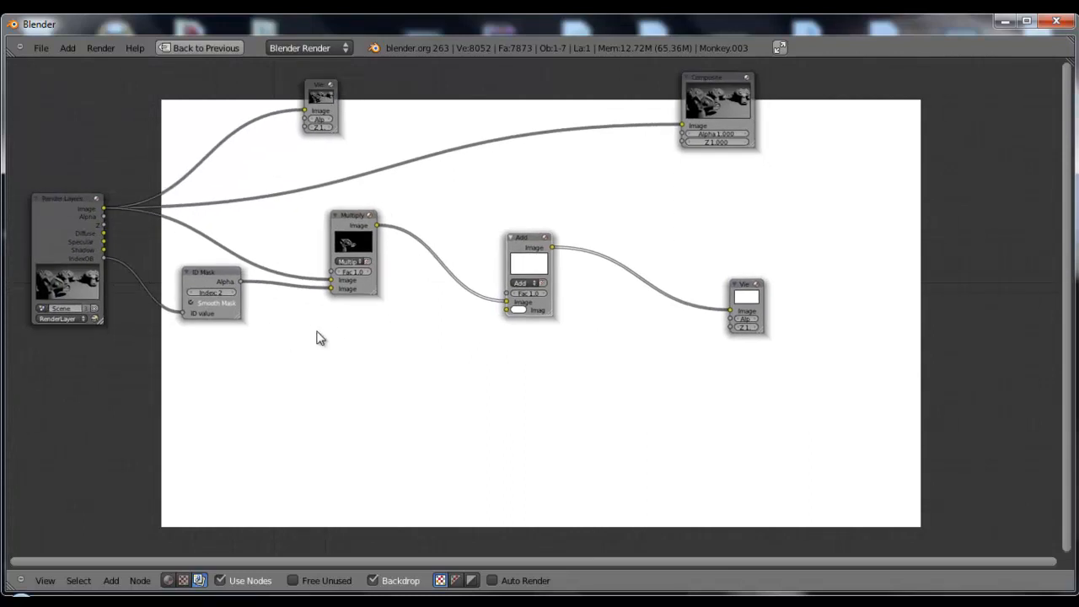
{"action": "left_click", "coordinate": [516, 311]}
{"action": "left_click_drag", "start_coordinate": [550, 248], "coordinate": [555, 249]}
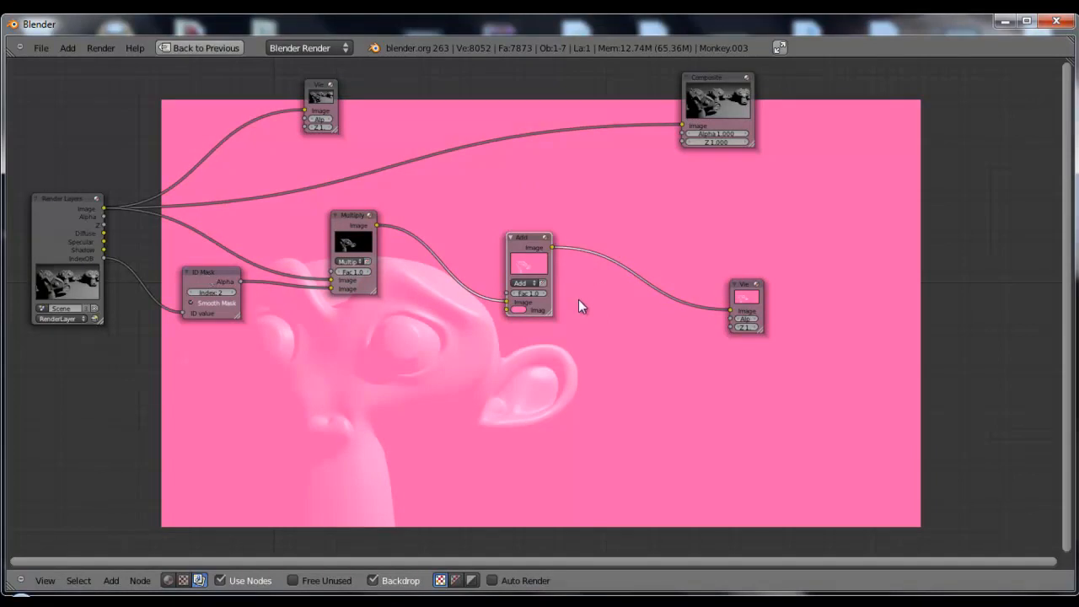
Delete the Add node while keeping the link to the Viewer, and move the Multiply and ID Mask nodes away from Render Layers
{"action": "key", "text": "ctrl+x"}
{"action": "left_click_drag", "start_coordinate": [378, 235], "coordinate": [549, 249]}
{"action": "left_click_drag", "start_coordinate": [207, 282], "coordinate": [318, 325]}
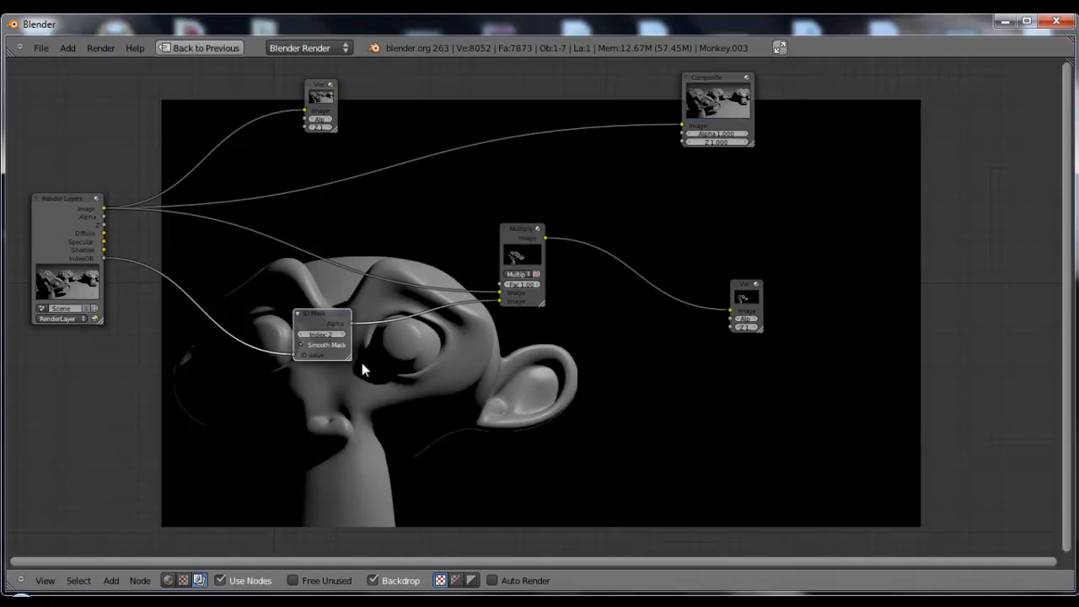
Insert a Mix node on the link between the Render Layers image and the Multiply node, and preview its output in the Viewer
{"action": "key", "text": "shift+a"}
{"action": "mouse_move", "coordinate": [337, 246]}
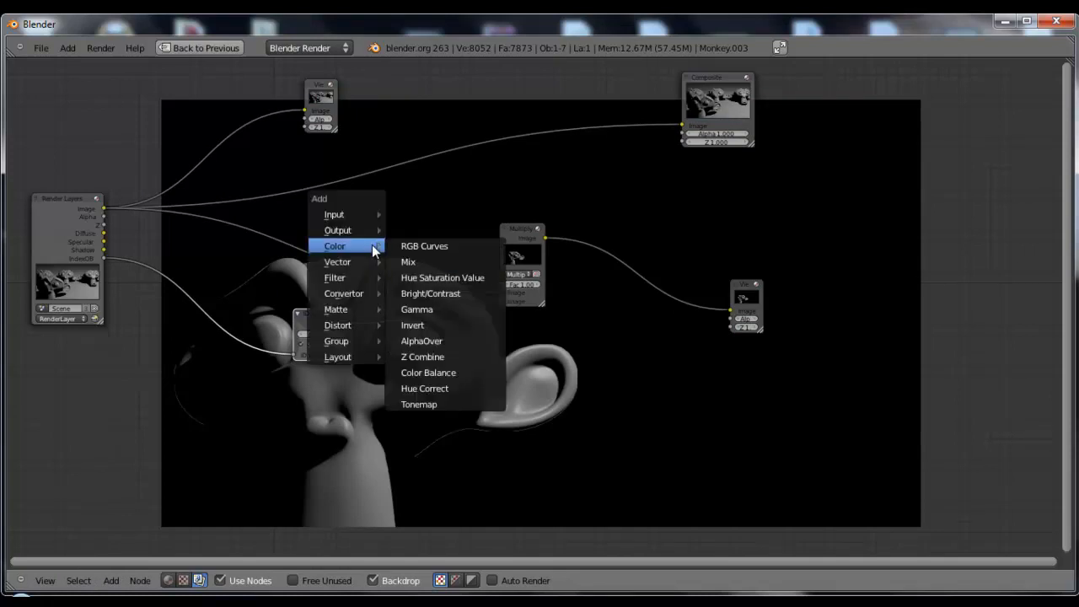
{"action": "left_click", "coordinate": [409, 262]}
{"action": "left_click", "coordinate": [334, 224]}
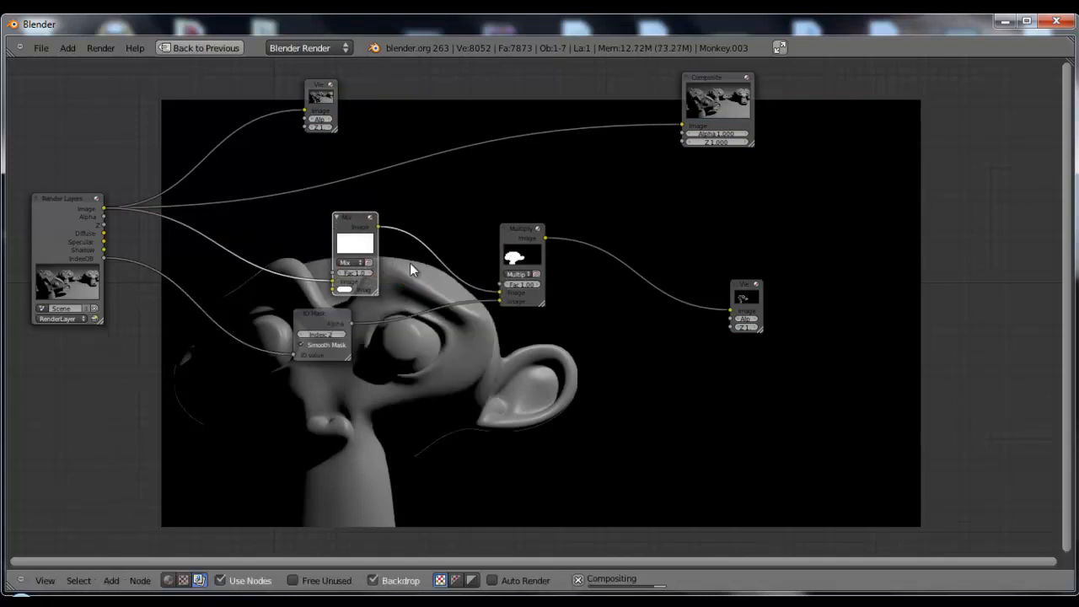
{"action": "left_click", "coordinate": [753, 295]}
{"action": "left_click", "coordinate": [363, 237], "text": "ctrl+shift"}
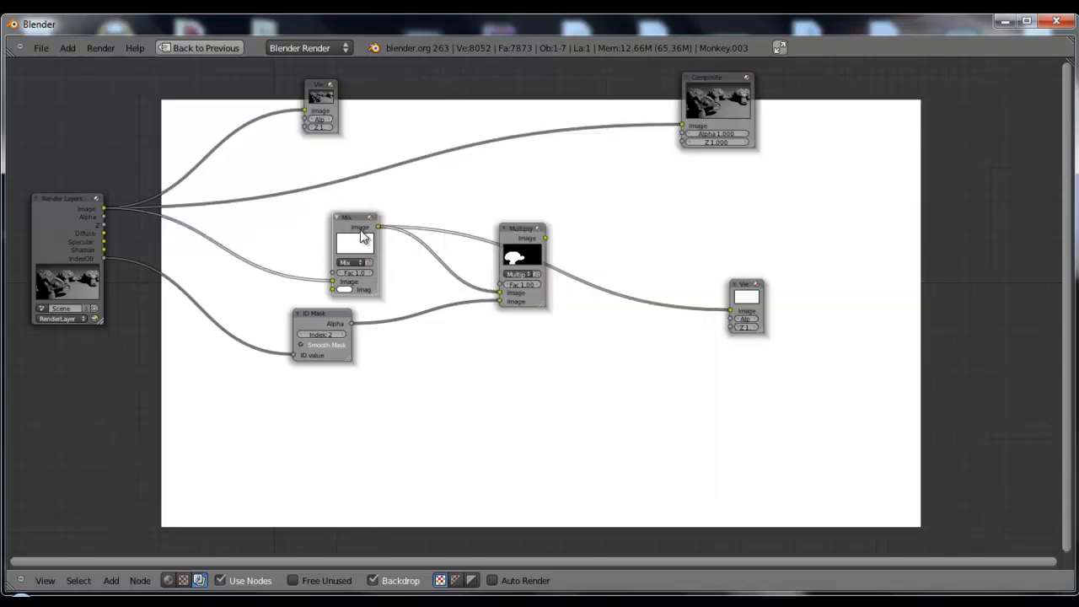
Set the Mix node's second colour to light pink and send its result to the upper Viewer
{"action": "left_click", "coordinate": [327, 111]}
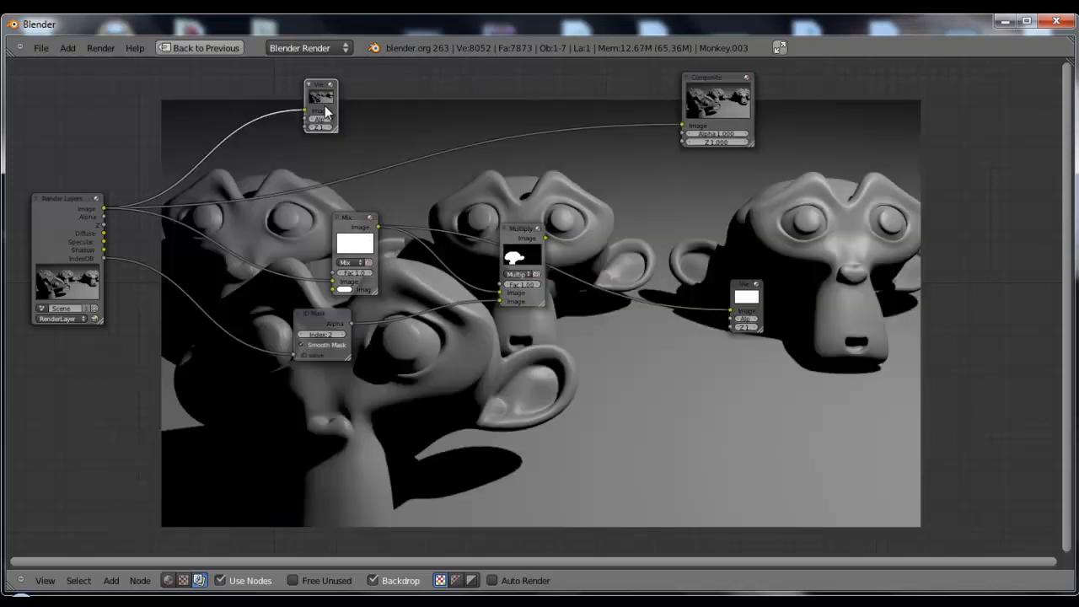
{"action": "left_click", "coordinate": [344, 289]}
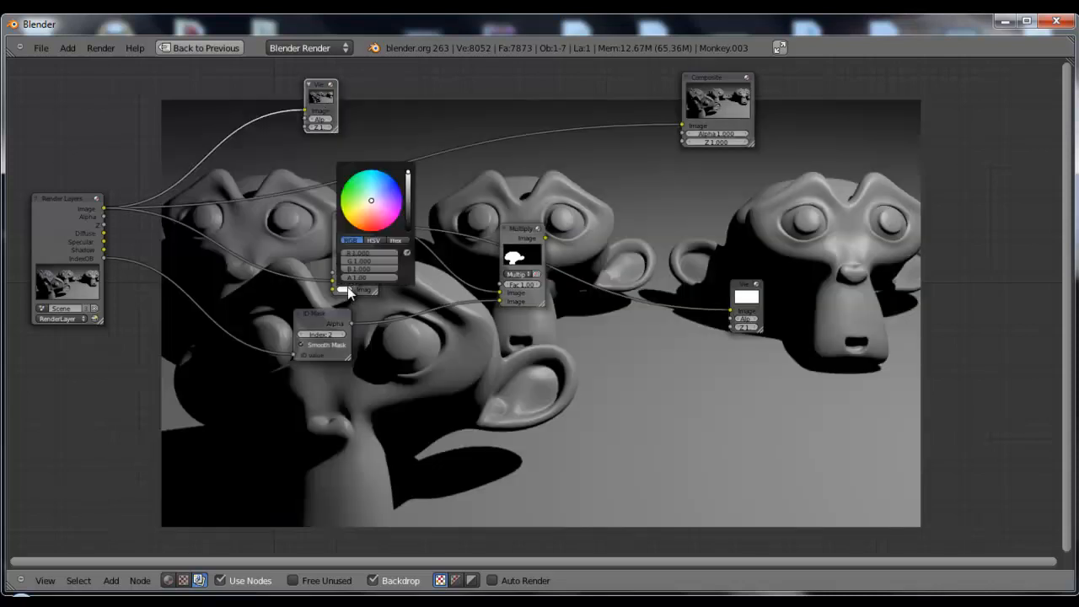
{"action": "left_click", "coordinate": [374, 231]}
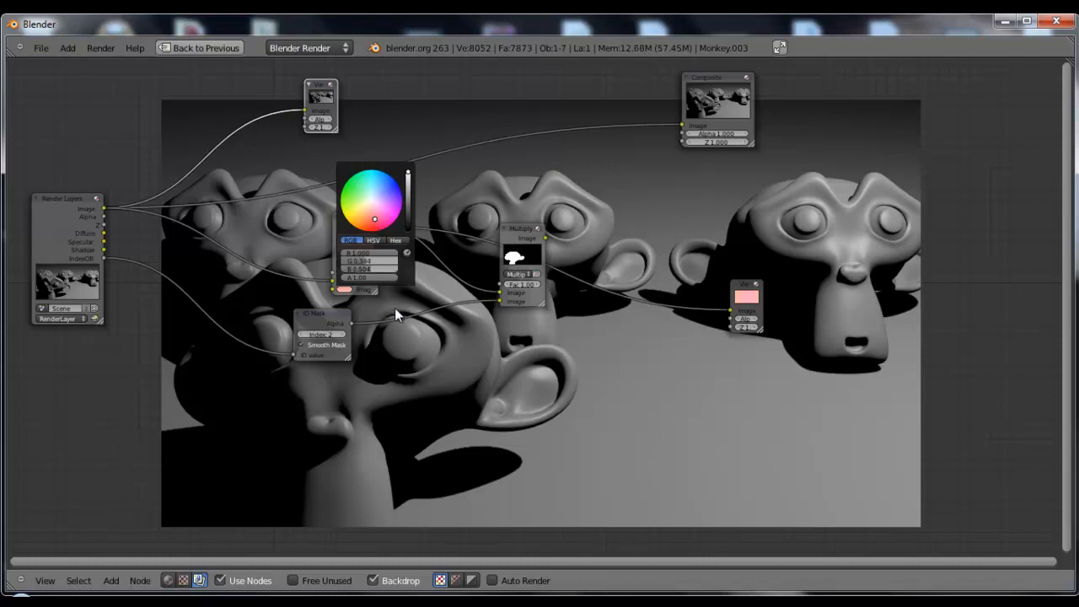
{"action": "left_click", "coordinate": [361, 244], "text": "ctrl+shift"}
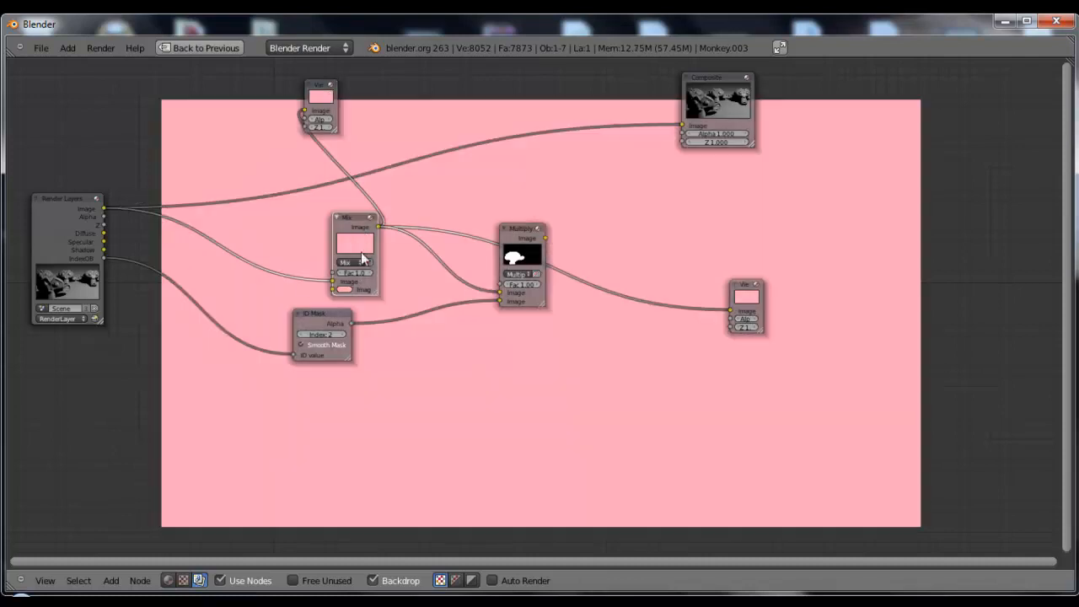
Switch the Mix node's blend type to Add and darken its pink colour to about R 0.238, G 0.0939, B 0.120
{"action": "mouse_move", "coordinate": [332, 281]}
{"action": "left_mouse_down"}
{"action": "mouse_move", "coordinate": [324, 285]}
{"action": "mouse_move", "coordinate": [333, 282]}
{"action": "left_mouse_up"}
{"action": "left_click", "coordinate": [352, 262]}
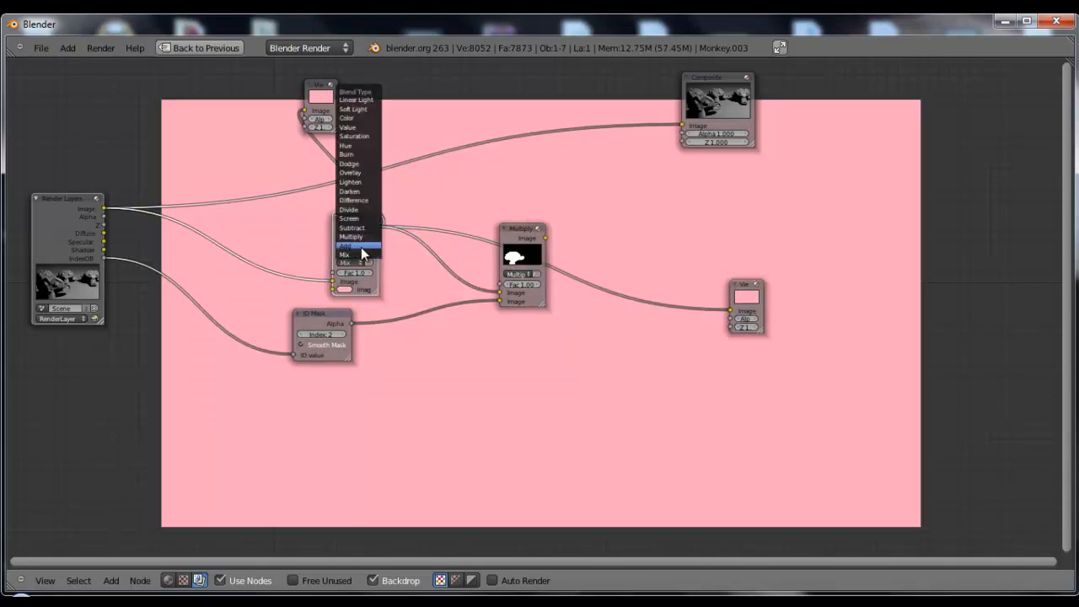
{"action": "left_click", "coordinate": [359, 247]}
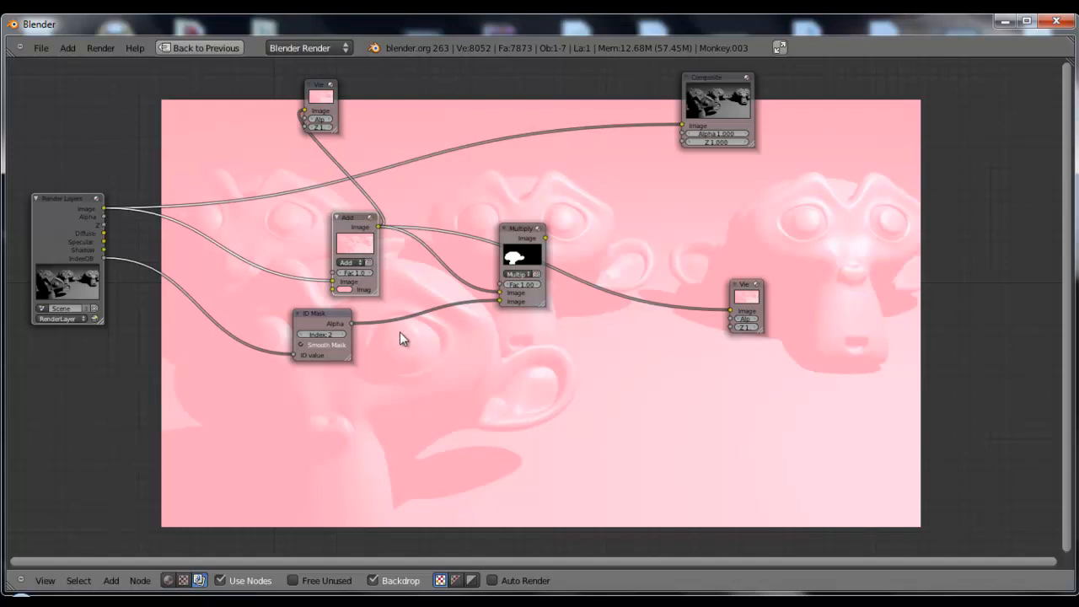
{"action": "left_click", "coordinate": [344, 289]}
{"action": "mouse_move", "coordinate": [408, 180]}
{"action": "left_mouse_down"}
{"action": "mouse_move", "coordinate": [411, 223]}
{"action": "mouse_move", "coordinate": [413, 198]}
{"action": "left_mouse_up"}
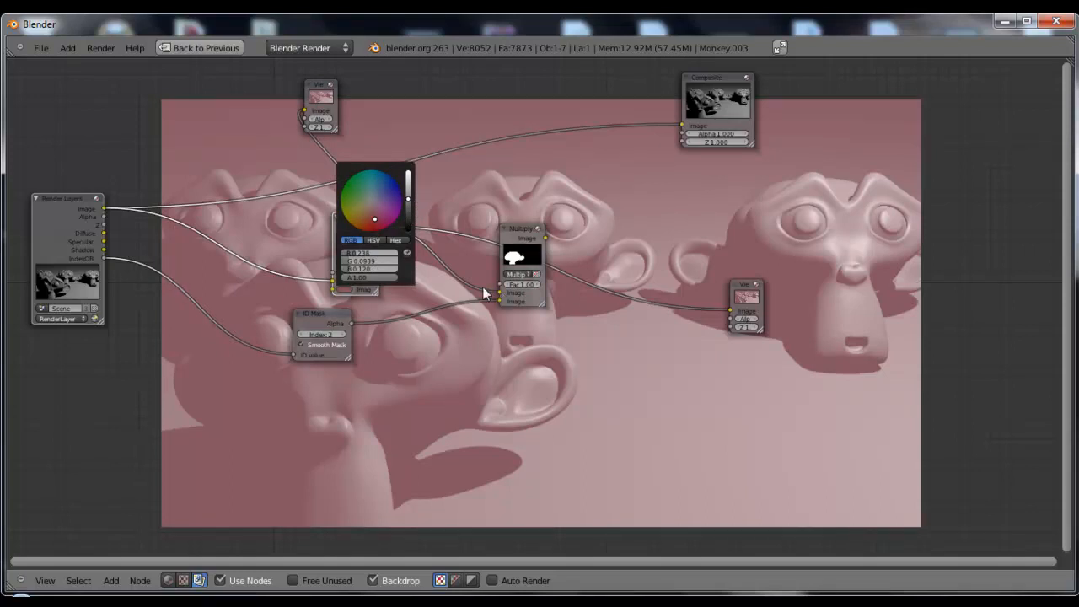
Reposition the Add node and the upper Viewer, connect the Multiply output to that Viewer, and lower the Multiply node
{"action": "left_click_drag", "start_coordinate": [354, 219], "coordinate": [320, 218]}
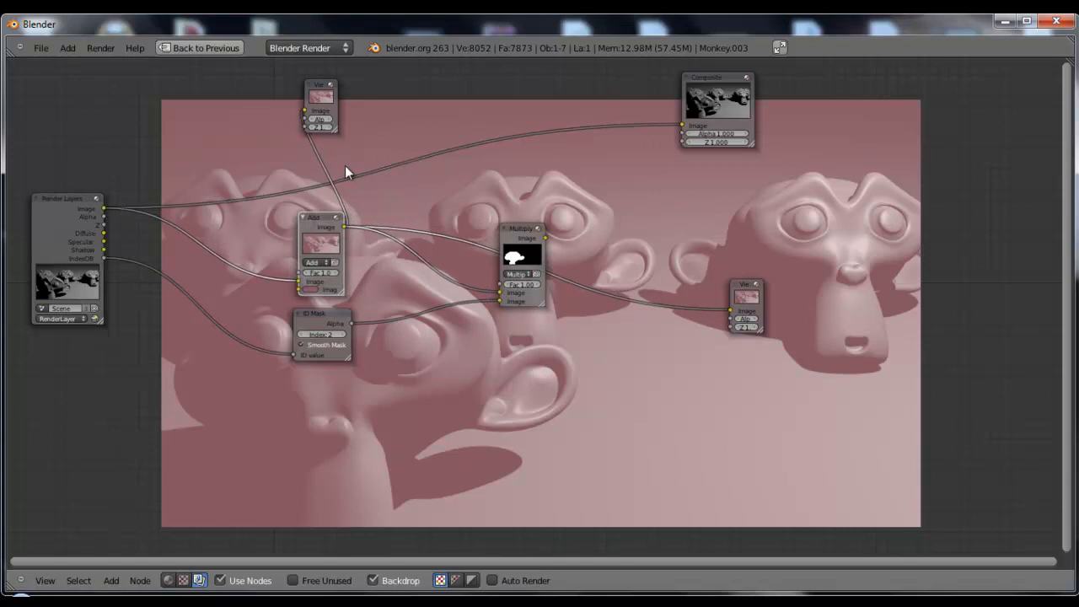
{"action": "left_click_drag", "start_coordinate": [313, 106], "coordinate": [403, 97]}
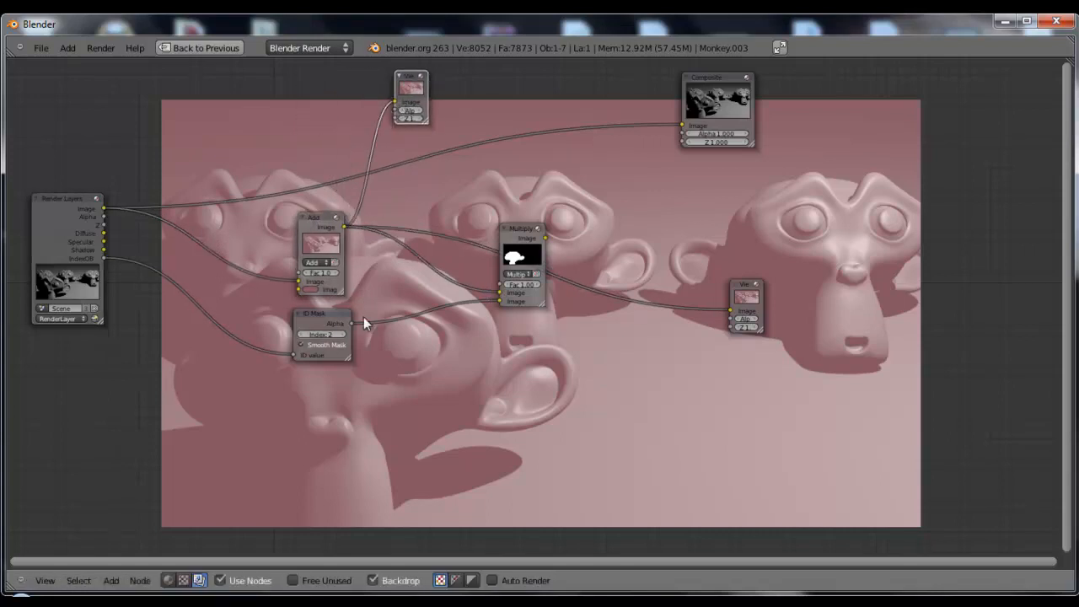
{"action": "left_click", "coordinate": [527, 245], "text": "ctrl+shift"}
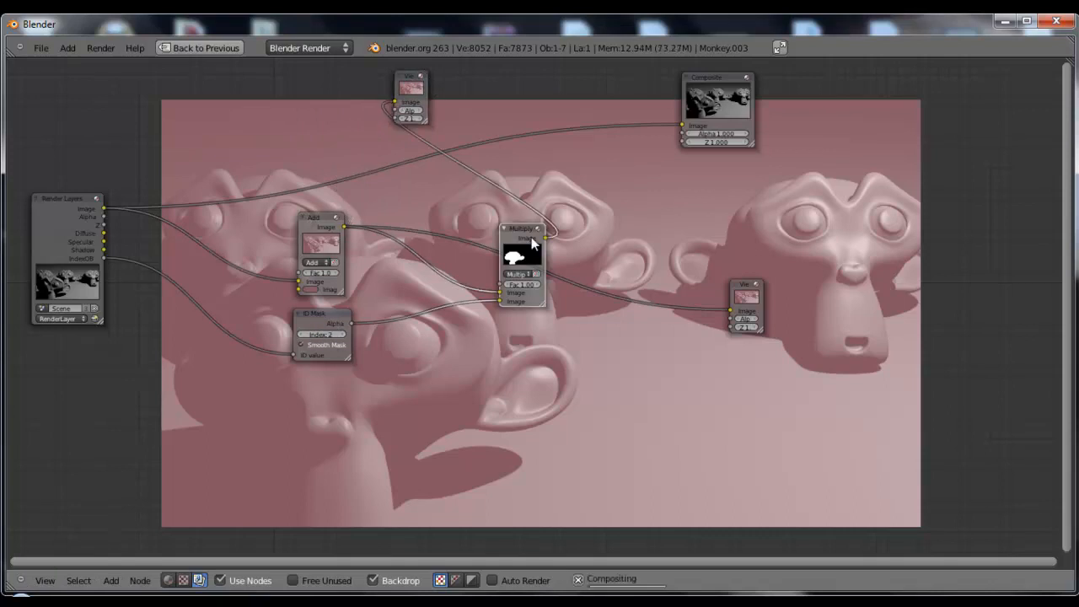
{"action": "left_click_drag", "start_coordinate": [523, 241], "coordinate": [511, 292]}
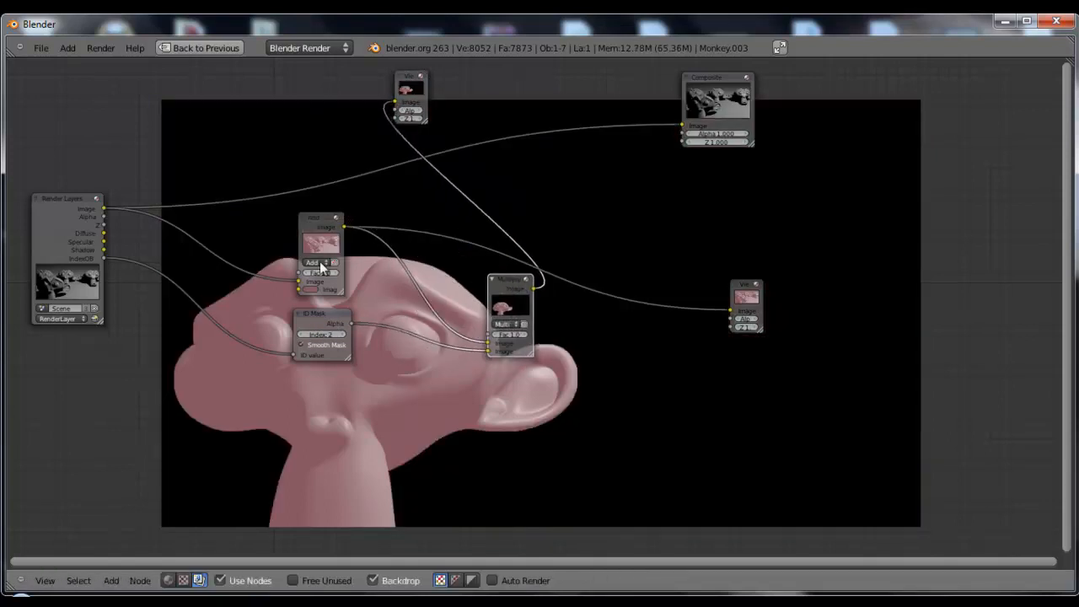
Place the Viewer fed by Multiply beyond the Multiply node, and bring Multiply closer to the Add and ID Mask nodes
{"action": "left_click_drag", "start_coordinate": [317, 219], "coordinate": [312, 221]}
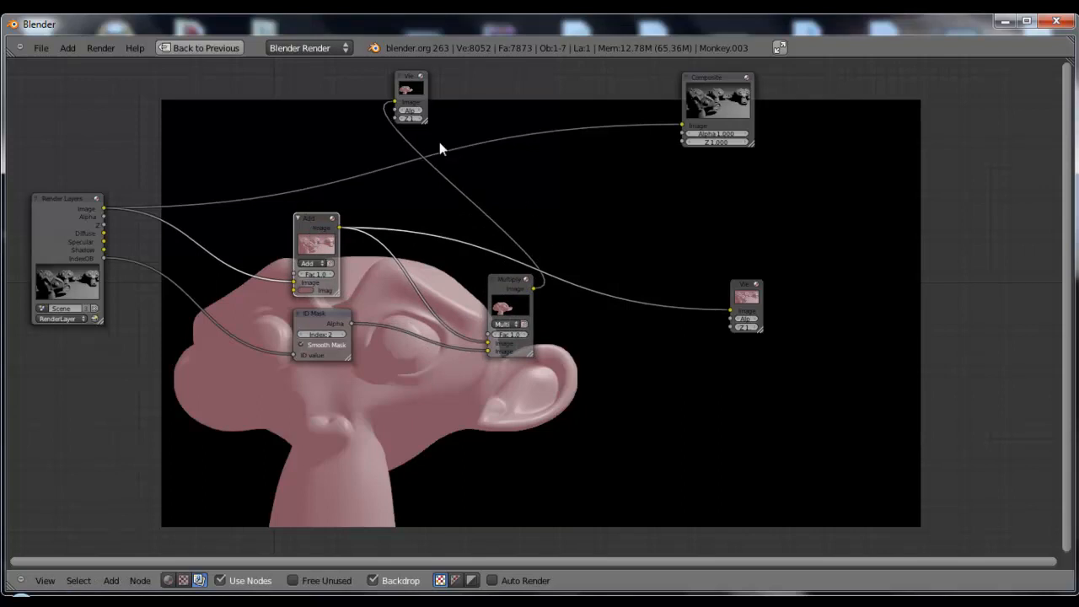
{"action": "left_click_drag", "start_coordinate": [420, 78], "coordinate": [776, 183]}
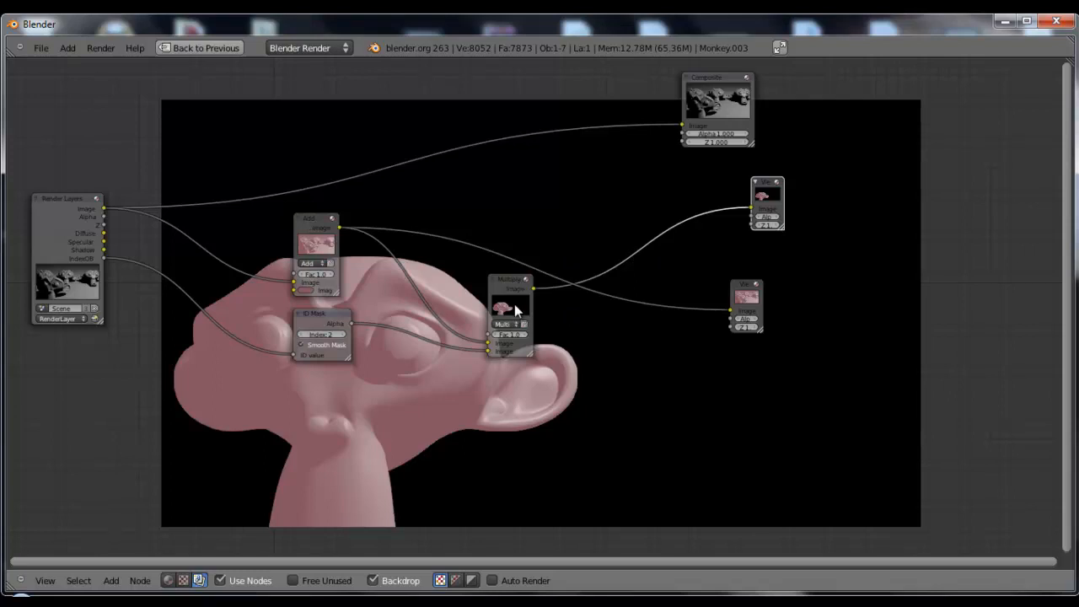
{"action": "mouse_move", "coordinate": [293, 218]}
{"action": "left_mouse_down"}
{"action": "mouse_move", "coordinate": [312, 219]}
{"action": "mouse_move", "coordinate": [296, 221]}
{"action": "left_mouse_up"}
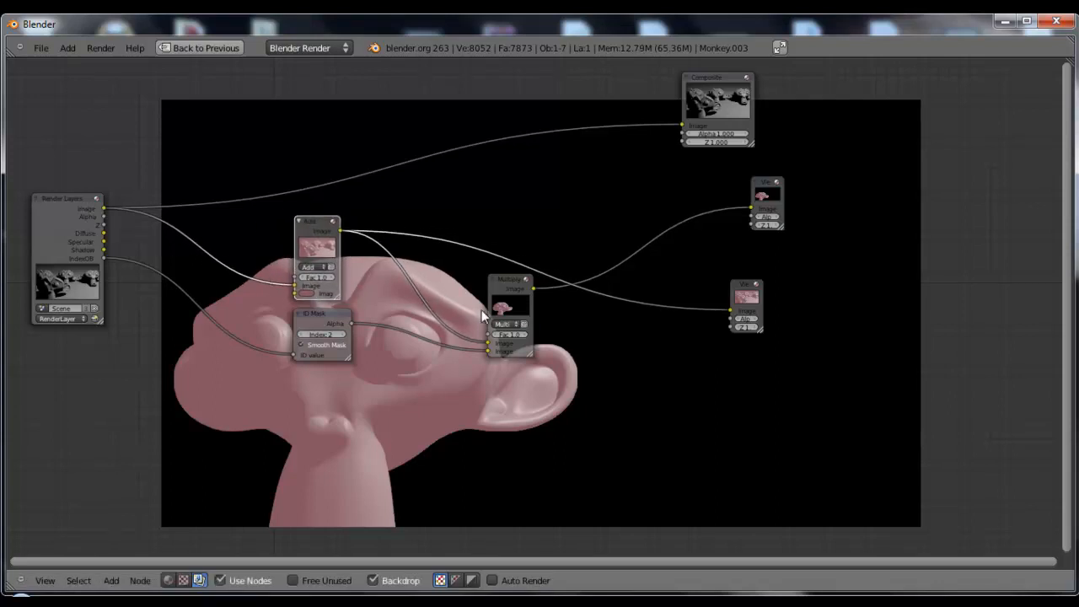
{"action": "left_click_drag", "start_coordinate": [503, 290], "coordinate": [451, 289]}
Try green as the Add node's tint colour and settle on blue
{"action": "left_click", "coordinate": [306, 293]}
{"action": "left_click", "coordinate": [349, 195]}
{"action": "left_click", "coordinate": [320, 197]}
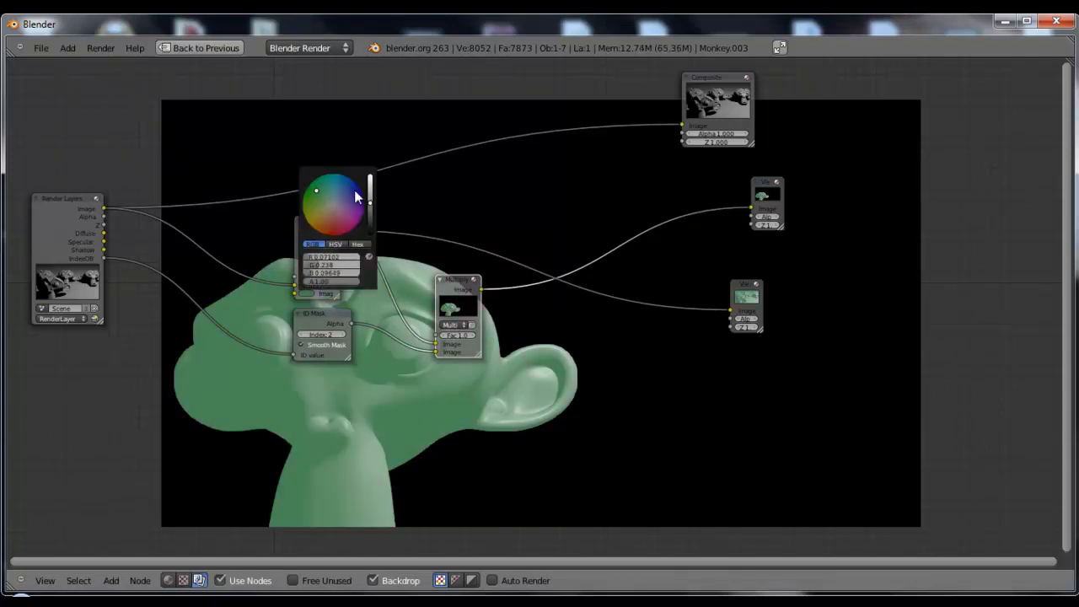
{"action": "left_click", "coordinate": [353, 195]}
Separate the two Viewers and insert a Glare node between the Multiply node and its Viewer
{"action": "left_click_drag", "start_coordinate": [735, 286], "coordinate": [600, 158]}
{"action": "left_click_drag", "start_coordinate": [763, 201], "coordinate": [763, 239]}
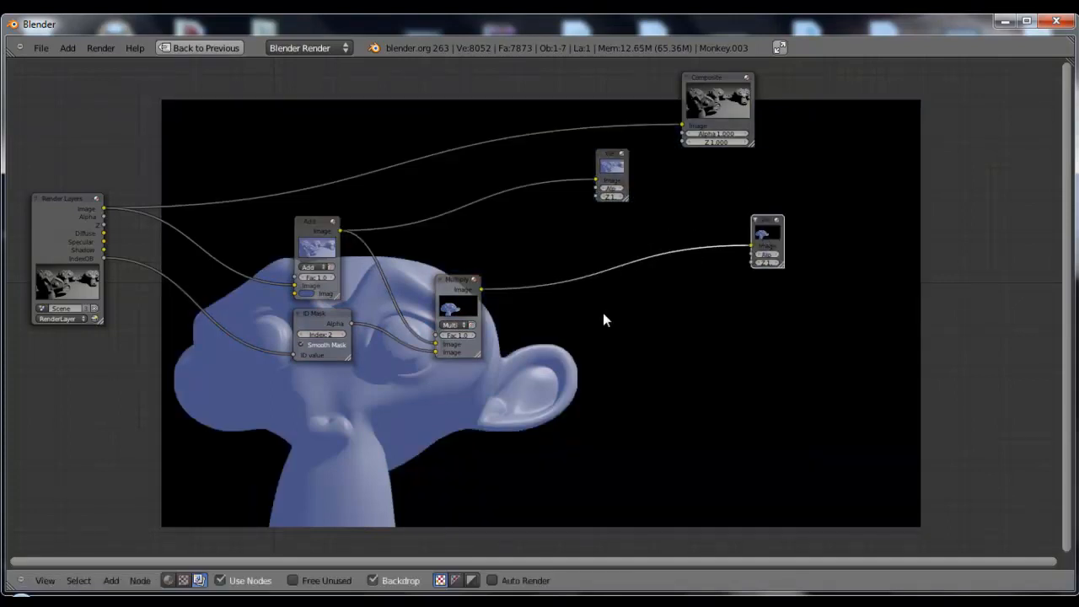
{"action": "middle_click_drag", "start_coordinate": [715, 393], "coordinate": [501, 353]}
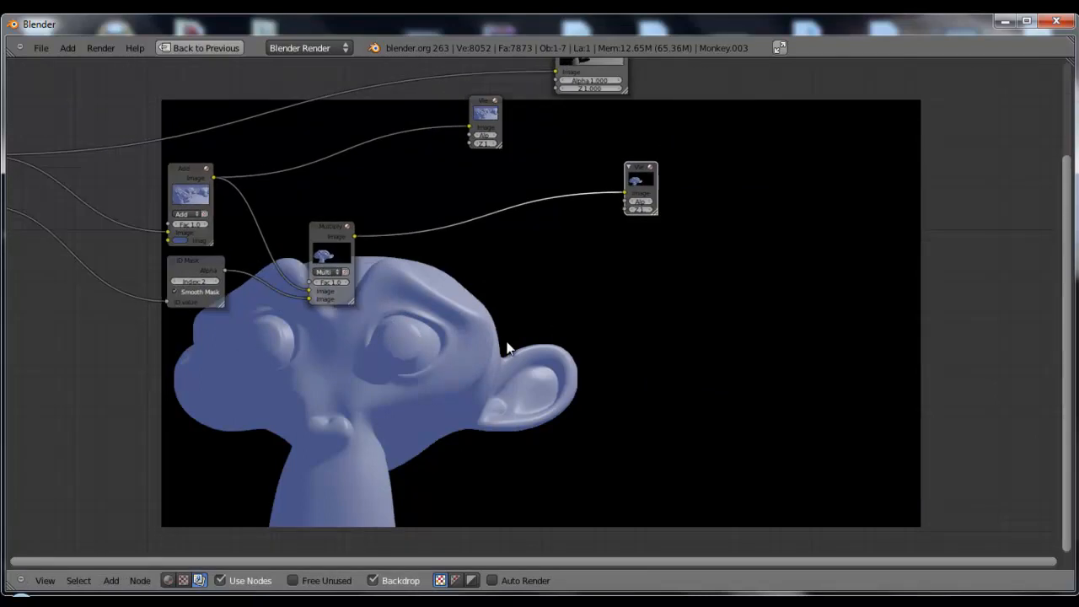
{"action": "key", "text": "shift+a"}
{"action": "mouse_move", "coordinate": [508, 344]}
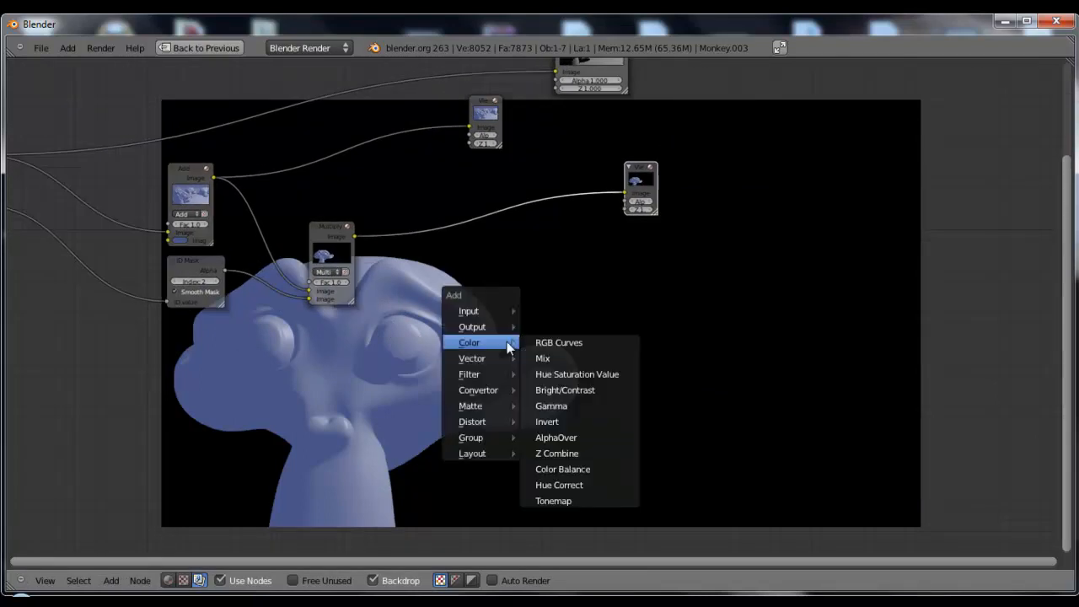
{"action": "mouse_move", "coordinate": [499, 368]}
{"action": "left_click", "coordinate": [573, 488]}
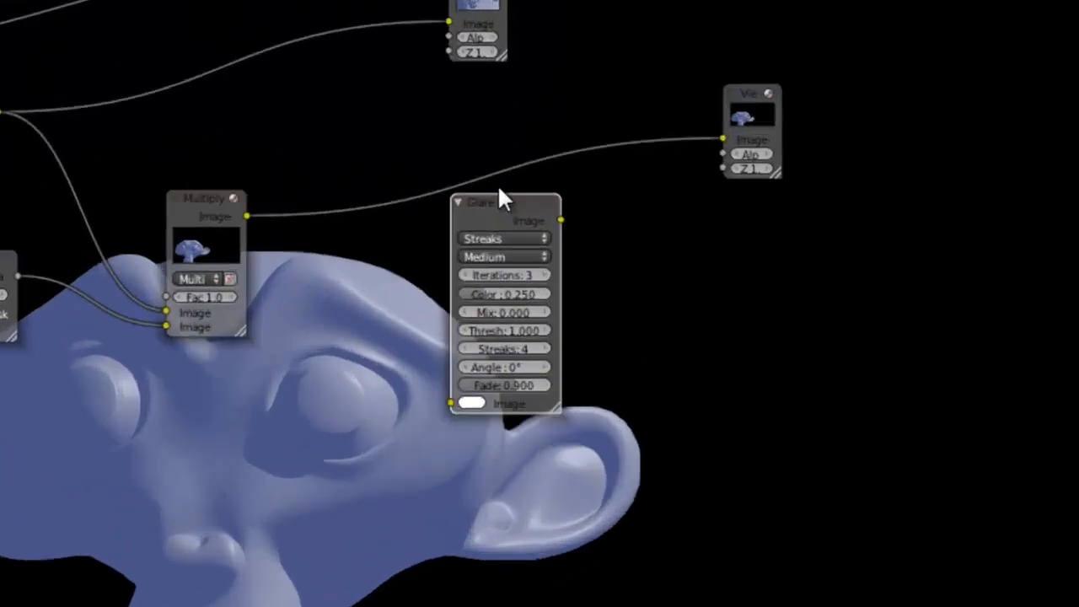
{"action": "left_click", "coordinate": [481, 207]}
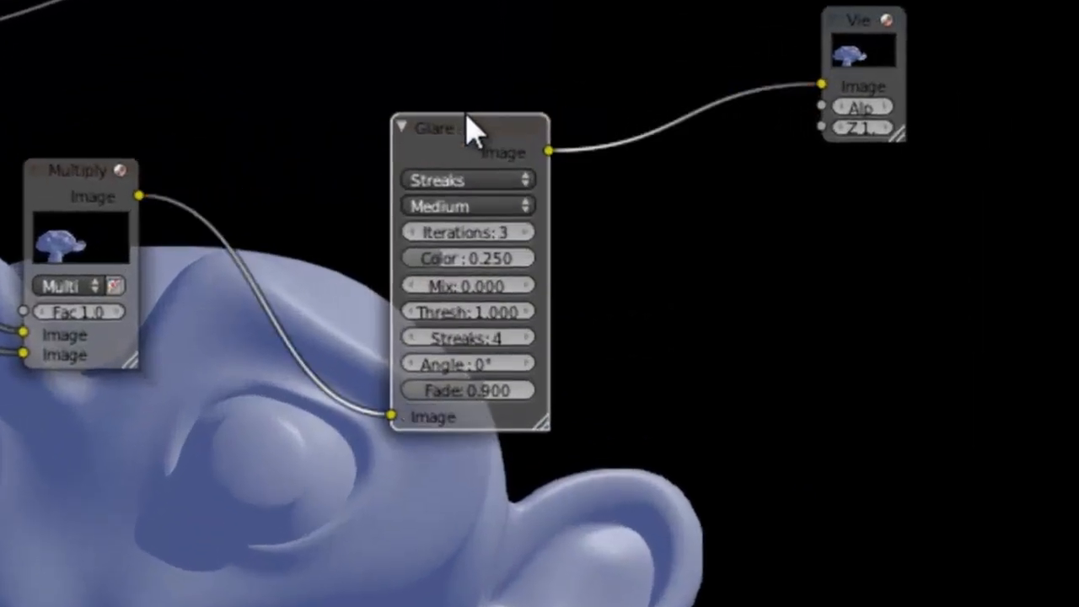
Set the Glare node's type to Fog Glow and its threshold to 0
{"action": "middle_click_drag", "start_coordinate": [655, 320], "coordinate": [749, 189]}
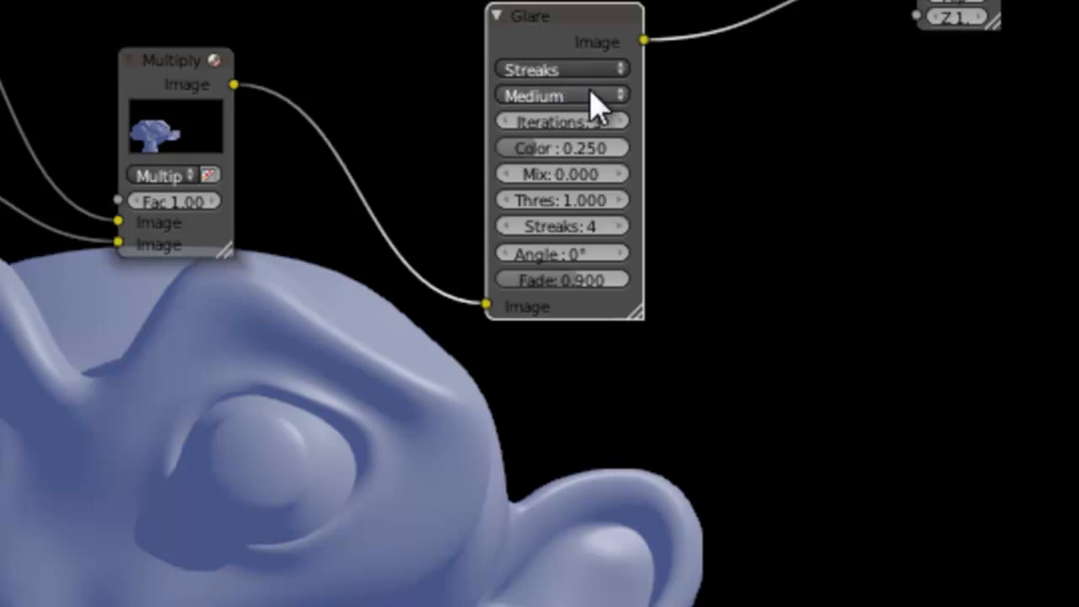
{"action": "left_click", "coordinate": [574, 70]}
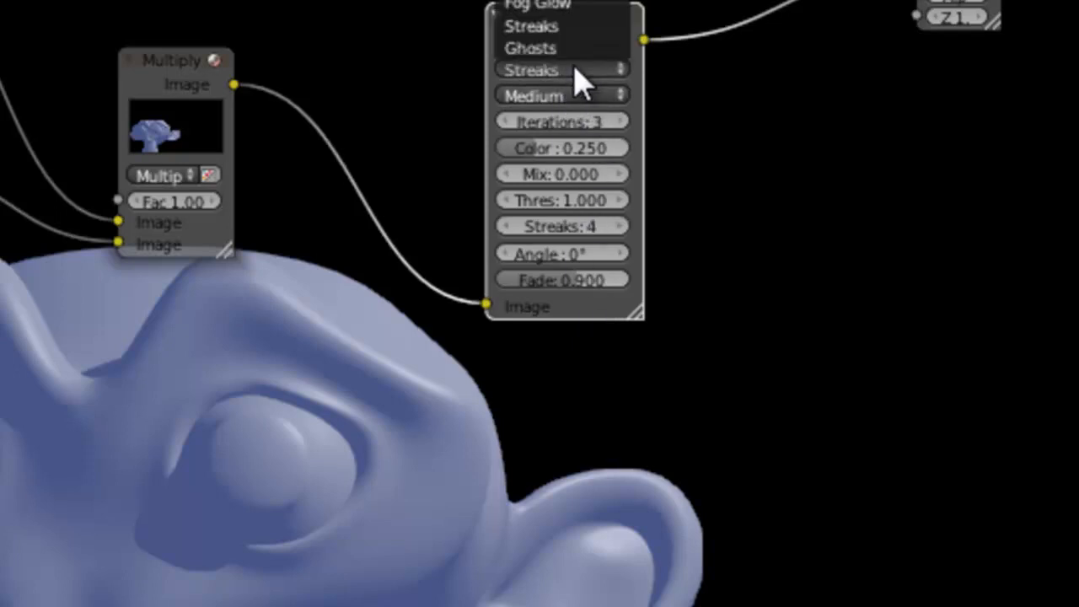
{"action": "left_click", "coordinate": [602, 7]}
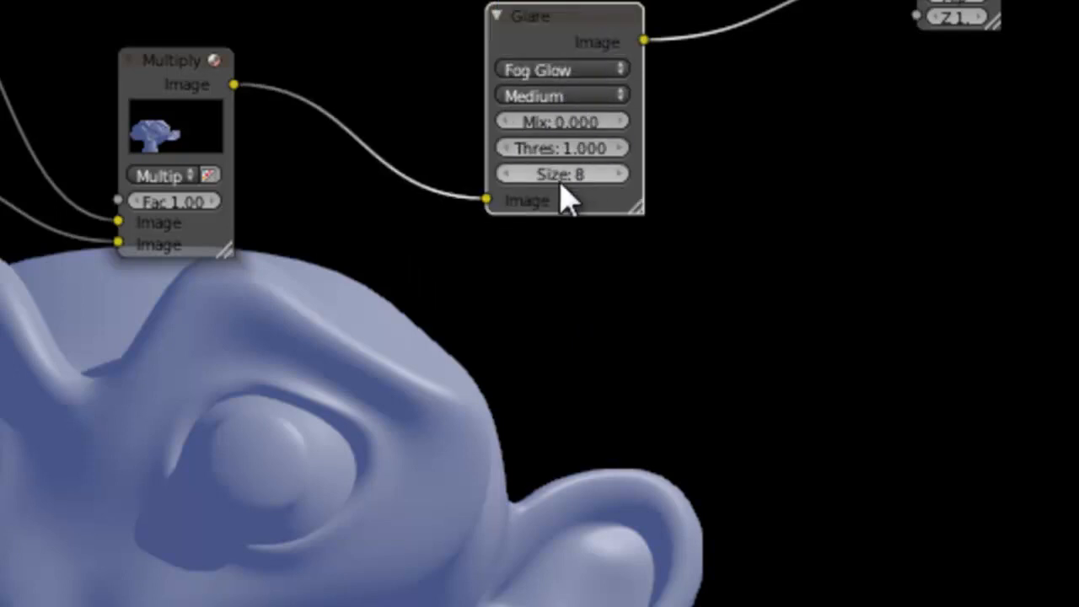
{"action": "left_click_drag", "start_coordinate": [569, 148], "coordinate": [128, 139]}
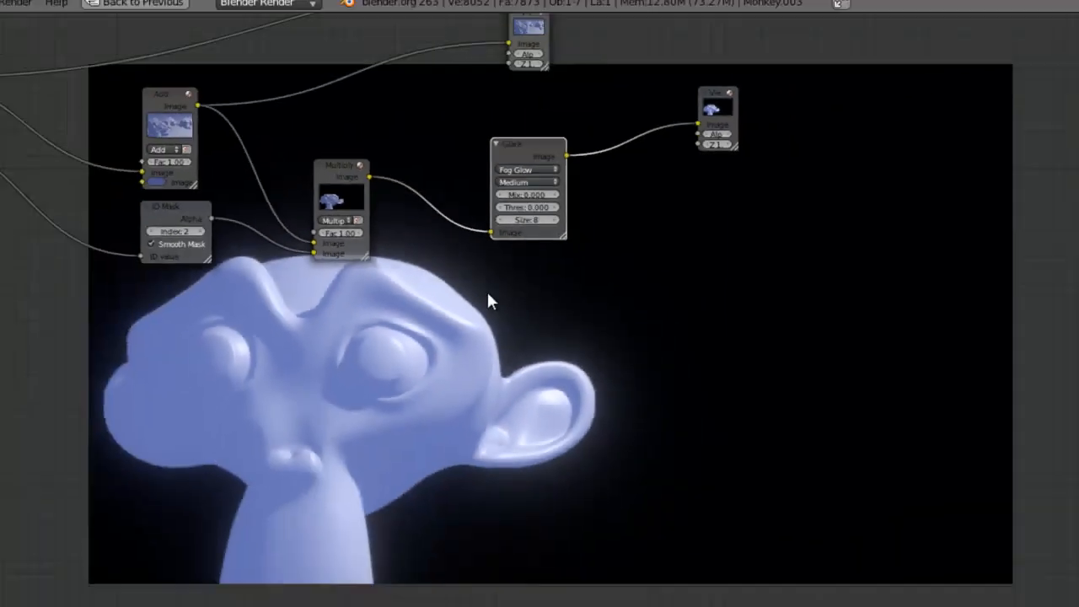
Test the Glare node's Mix at 1 and restore it to 0
{"action": "middle_click_drag", "start_coordinate": [472, 321], "coordinate": [542, 378]}
{"action": "left_click", "coordinate": [545, 220]}
{"action": "type", "text": "1"}
{"action": "key", "text": "Return"}
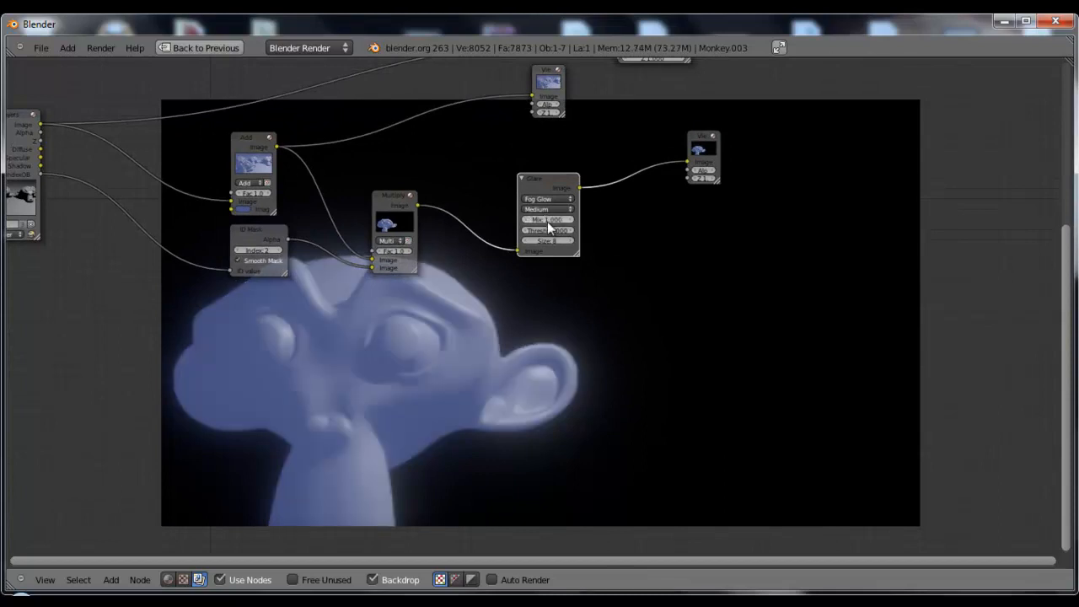
{"action": "middle_click_drag", "start_coordinate": [536, 284], "coordinate": [513, 271]}
{"action": "left_click", "coordinate": [526, 207]}
{"action": "type", "text": "0"}
{"action": "key", "text": "Return"}
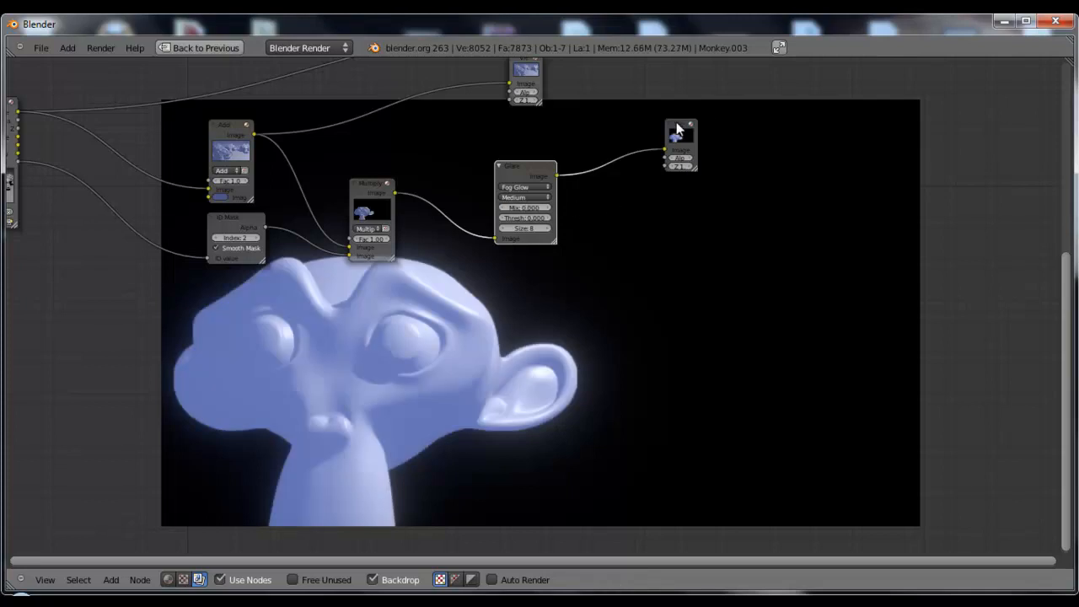
Spread out the Viewer, Glare, Add, ID Mask and Multiply nodes to tidy the node layout
{"action": "left_click_drag", "start_coordinate": [677, 122], "coordinate": [733, 125]}
{"action": "left_click_drag", "start_coordinate": [530, 168], "coordinate": [529, 186]}
{"action": "middle_click_drag", "start_coordinate": [376, 229], "coordinate": [517, 251]}
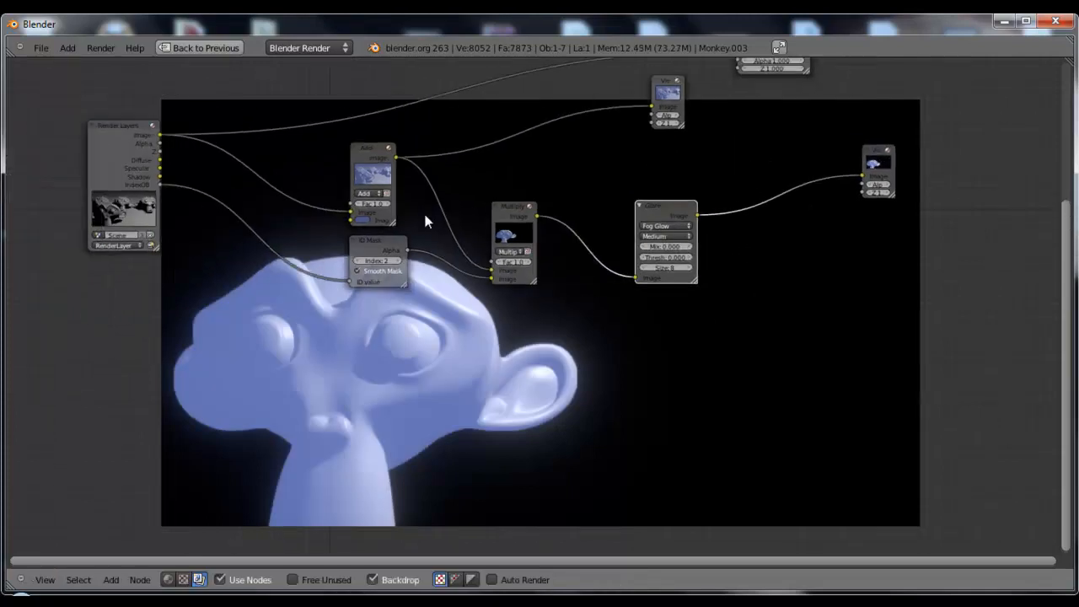
{"action": "left_click_drag", "start_coordinate": [378, 241], "coordinate": [380, 251]}
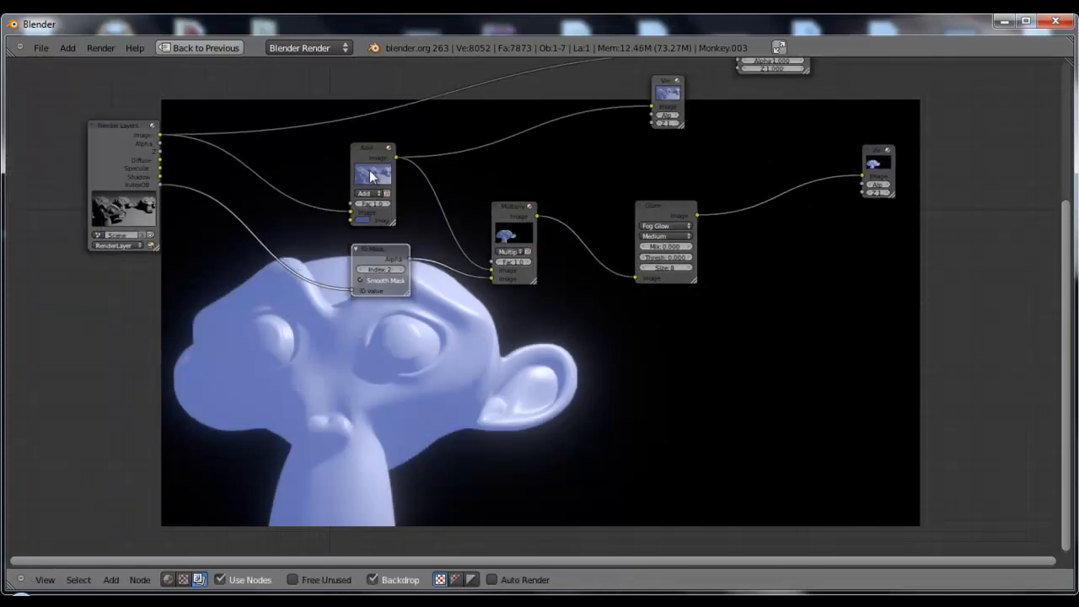
{"action": "mouse_move", "coordinate": [368, 155]}
{"action": "left_mouse_down"}
{"action": "mouse_move", "coordinate": [355, 162]}
{"action": "mouse_move", "coordinate": [353, 147]}
{"action": "left_mouse_up"}
{"action": "left_click_drag", "start_coordinate": [386, 248], "coordinate": [392, 251]}
{"action": "left_click_drag", "start_coordinate": [508, 215], "coordinate": [484, 221]}
{"action": "middle_click_drag", "start_coordinate": [635, 297], "coordinate": [499, 247]}
{"action": "mouse_move", "coordinate": [525, 152]}
{"action": "left_mouse_down"}
{"action": "mouse_move", "coordinate": [551, 135]}
{"action": "mouse_move", "coordinate": [529, 167]}
{"action": "mouse_move", "coordinate": [510, 158]}
{"action": "left_mouse_up"}
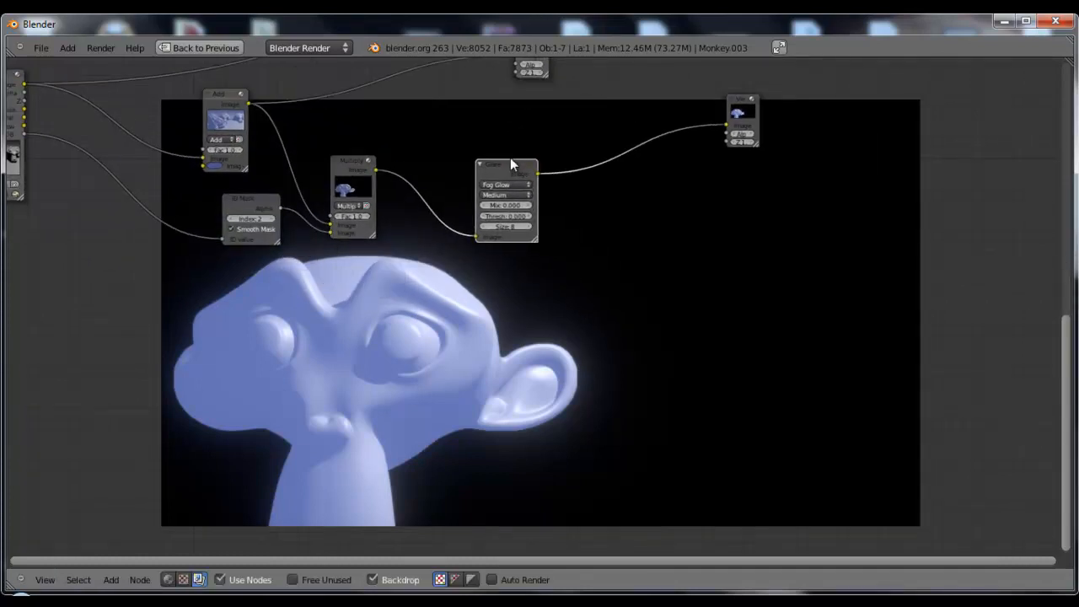
Move the Viewer aside and add a Mix node beside the Glare node with its blend type set to Add
{"action": "left_click_drag", "start_coordinate": [745, 111], "coordinate": [810, 125]}
{"action": "key", "text": "shift+a"}
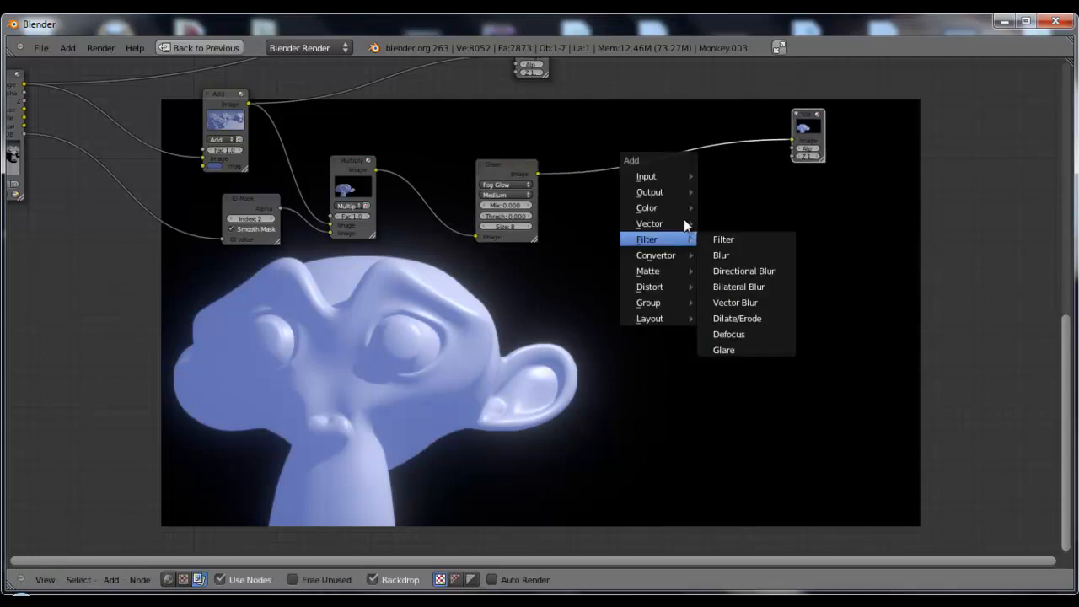
{"action": "mouse_move", "coordinate": [671, 239]}
{"action": "mouse_move", "coordinate": [648, 208]}
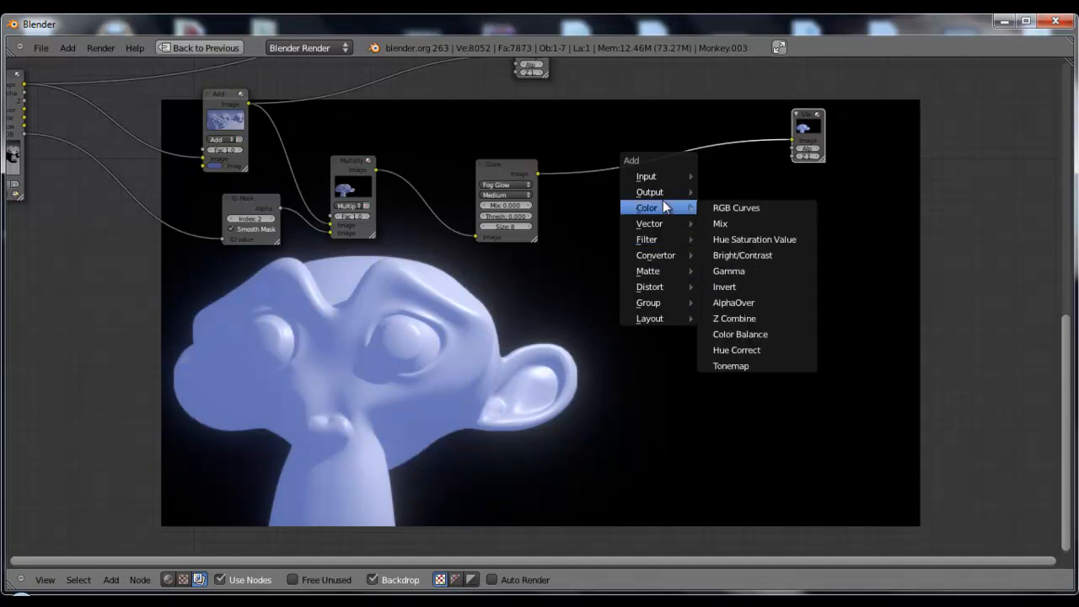
{"action": "left_click", "coordinate": [770, 218]}
{"action": "left_click", "coordinate": [784, 246]}
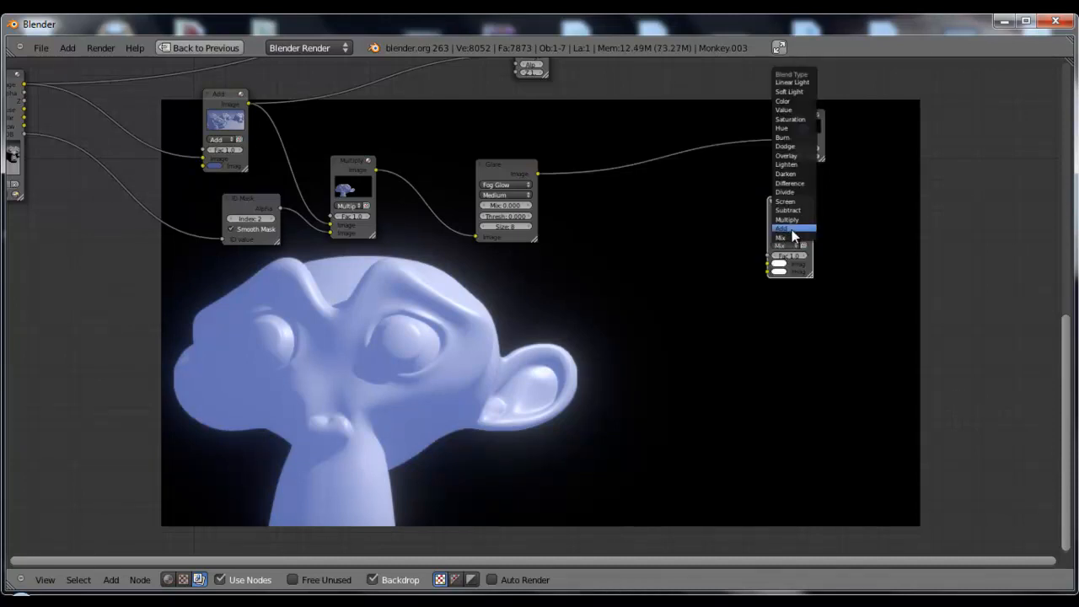
{"action": "left_click", "coordinate": [784, 228]}
{"action": "left_click_drag", "start_coordinate": [784, 227], "coordinate": [711, 215]}
Link the Render Layers image and the Glare output into the new Add node, and feed its result to the Viewer
{"action": "scroll", "coordinate": [635, 232], "scroll_direction": "down", "scroll_amount": 3}
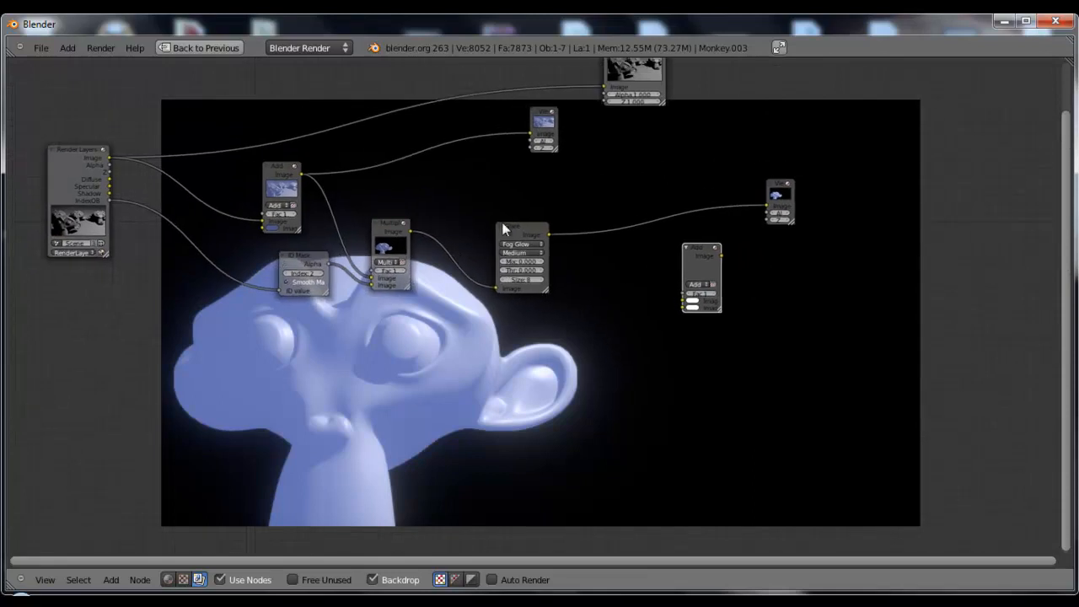
{"action": "left_click_drag", "start_coordinate": [118, 162], "coordinate": [683, 301]}
{"action": "left_click_drag", "start_coordinate": [550, 234], "coordinate": [684, 308]}
{"action": "left_click_drag", "start_coordinate": [702, 261], "coordinate": [675, 224]}
{"action": "middle_click_drag", "start_coordinate": [674, 348], "coordinate": [521, 235]}
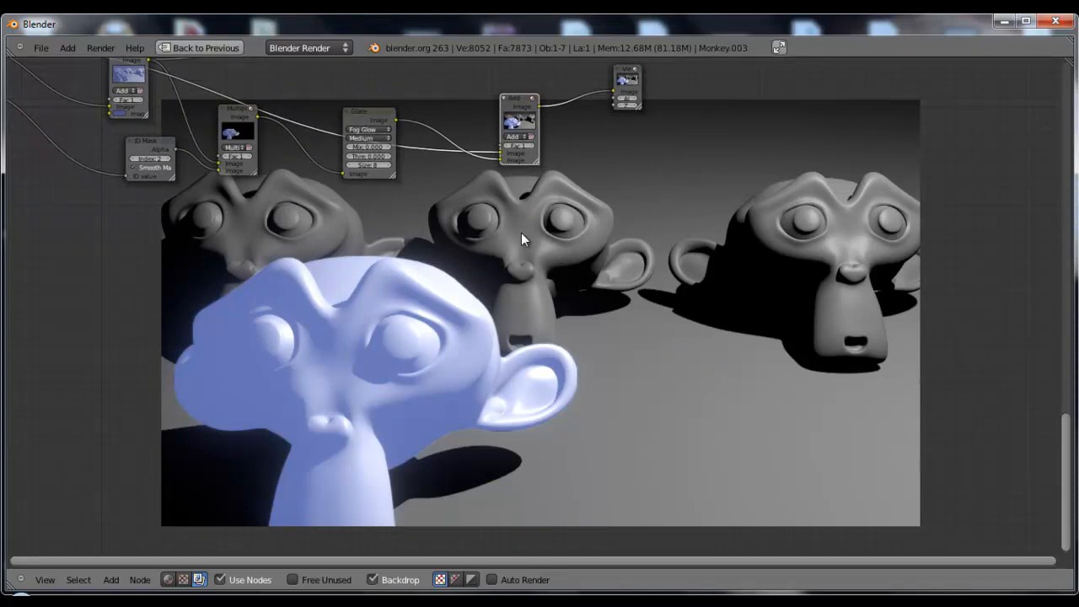
Place the Composite node above the node tree and shift the Glare node to tidy the layout
{"action": "middle_click_drag", "start_coordinate": [473, 259], "coordinate": [626, 336]}
{"action": "scroll", "coordinate": [627, 315], "scroll_direction": "down", "scroll_amount": 2}
{"action": "left_click_drag", "start_coordinate": [616, 82], "coordinate": [269, 82]}
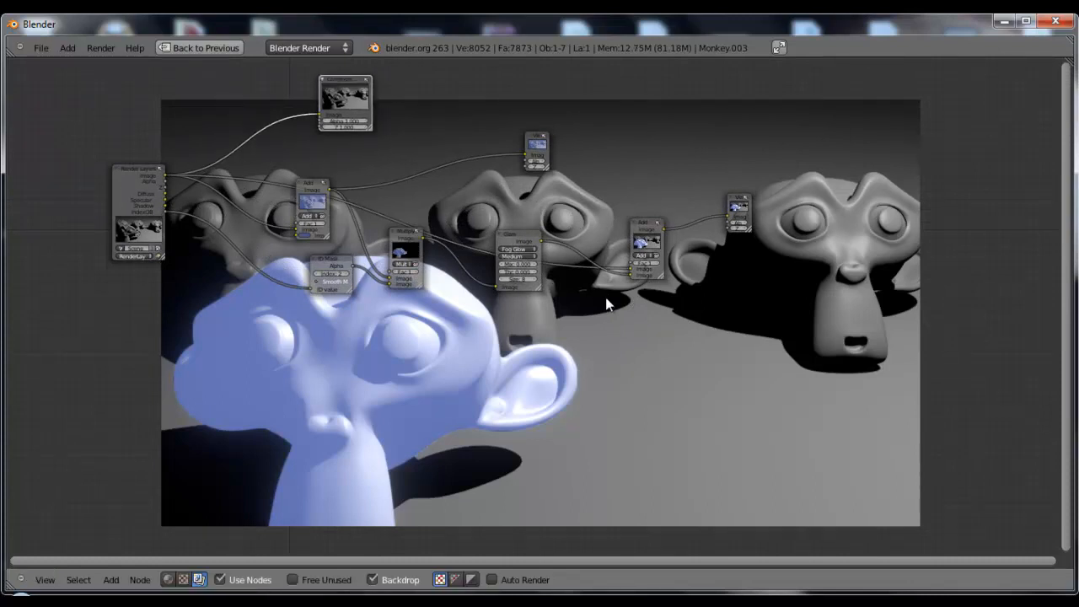
{"action": "left_click_drag", "start_coordinate": [516, 231], "coordinate": [526, 236]}
{"action": "scroll", "coordinate": [661, 310], "scroll_direction": "up", "scroll_amount": 1}
{"action": "scroll", "coordinate": [661, 314], "scroll_direction": "up", "scroll_amount": 1}
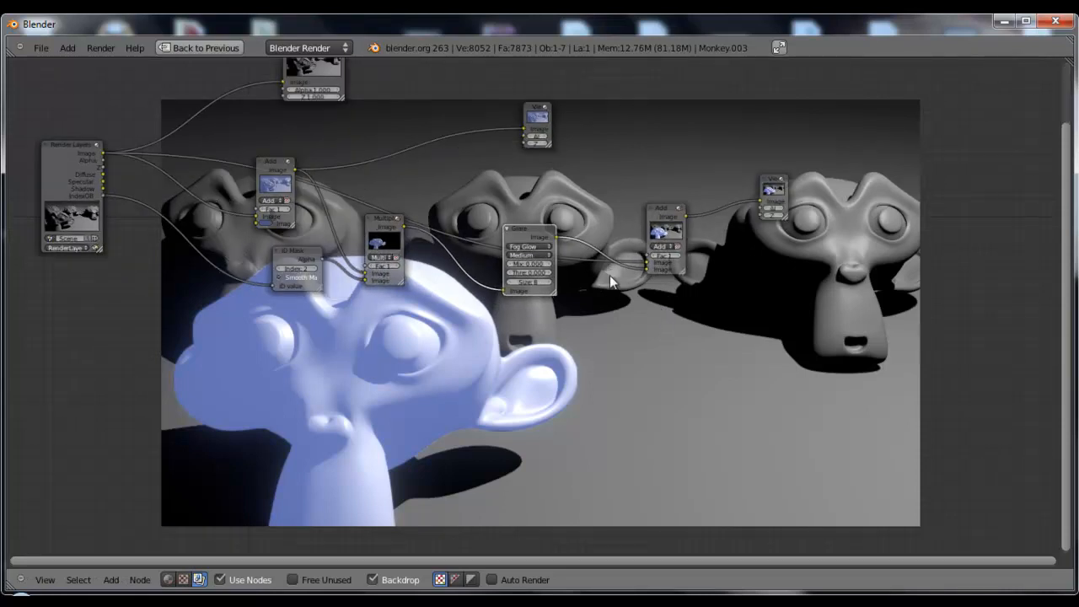
{"action": "scroll", "coordinate": [637, 293], "scroll_direction": "down", "scroll_amount": 1}
{"action": "scroll", "coordinate": [616, 222], "scroll_direction": "down", "scroll_amount": 1}
{"action": "middle_click_drag", "start_coordinate": [616, 222], "coordinate": [638, 307]}
{"action": "left_click_drag", "start_coordinate": [363, 165], "coordinate": [578, 111]}
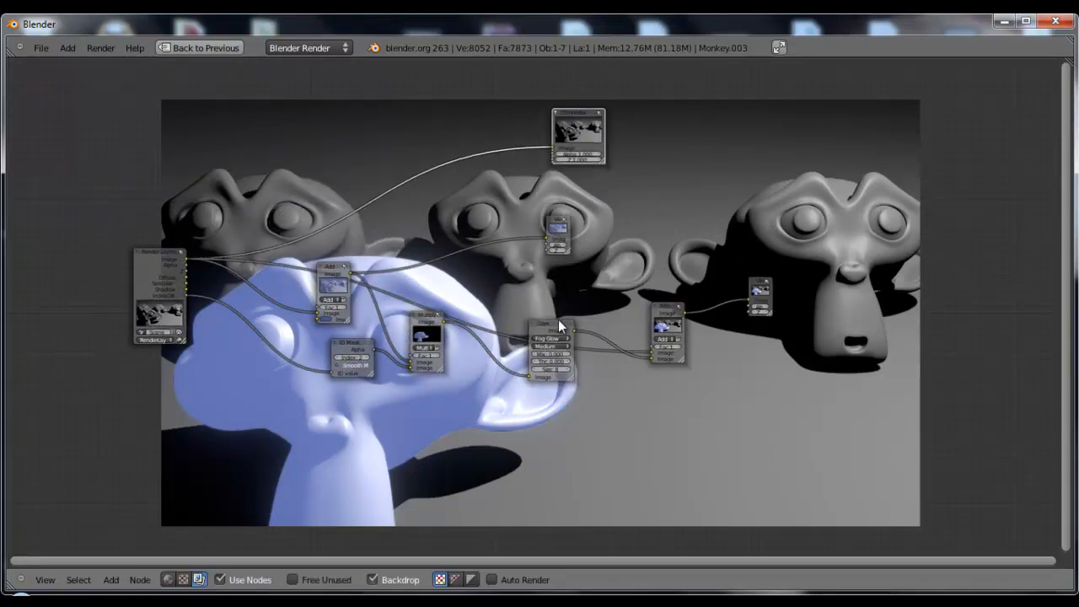
Duplicate the Fog Glow Glare node and insert the copy between Render Layers and Composite
{"action": "left_click", "coordinate": [549, 323]}
{"action": "key", "text": "shift+d"}
{"action": "left_click", "coordinate": [503, 230]}
{"action": "left_click", "coordinate": [593, 128]}
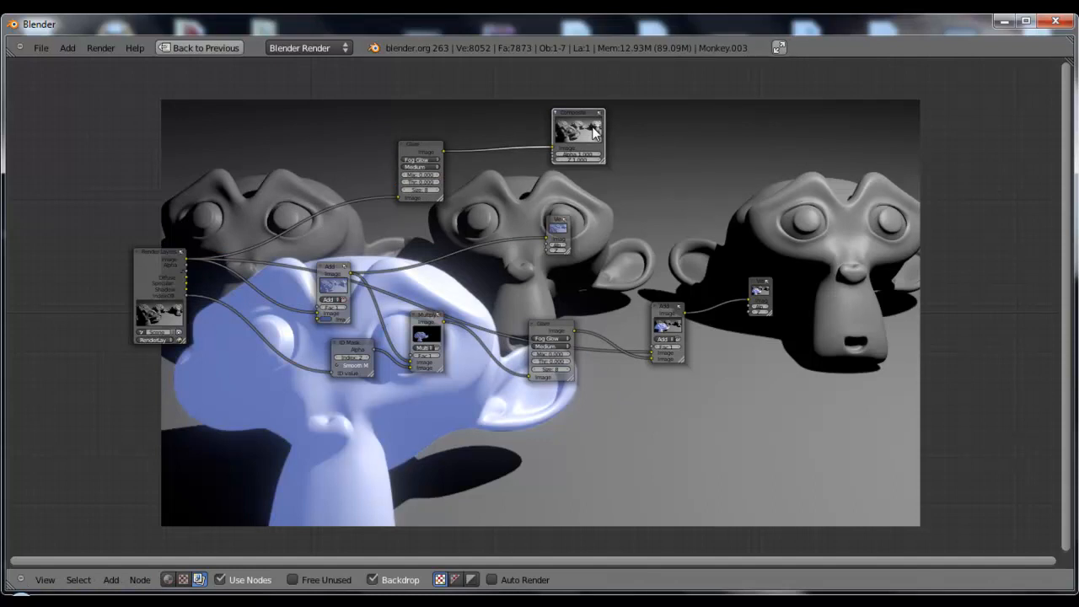
Feed the blue-tinting Add node into the duplicated Glare and connect that Glare's output to the relocated Viewer
{"action": "left_click_drag", "start_coordinate": [338, 257], "coordinate": [401, 196]}
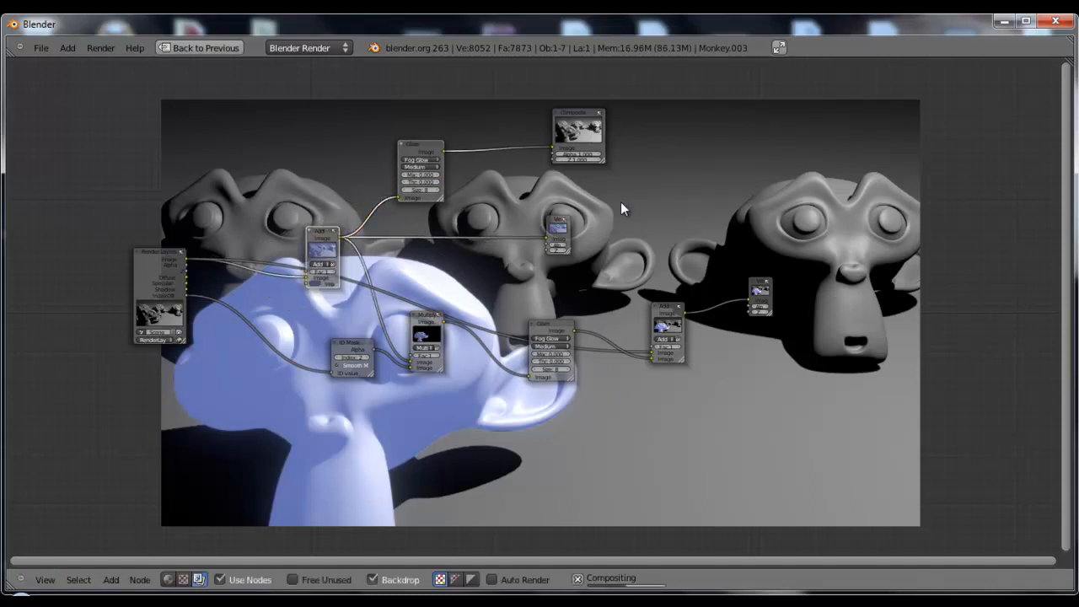
{"action": "left_click", "coordinate": [580, 150]}
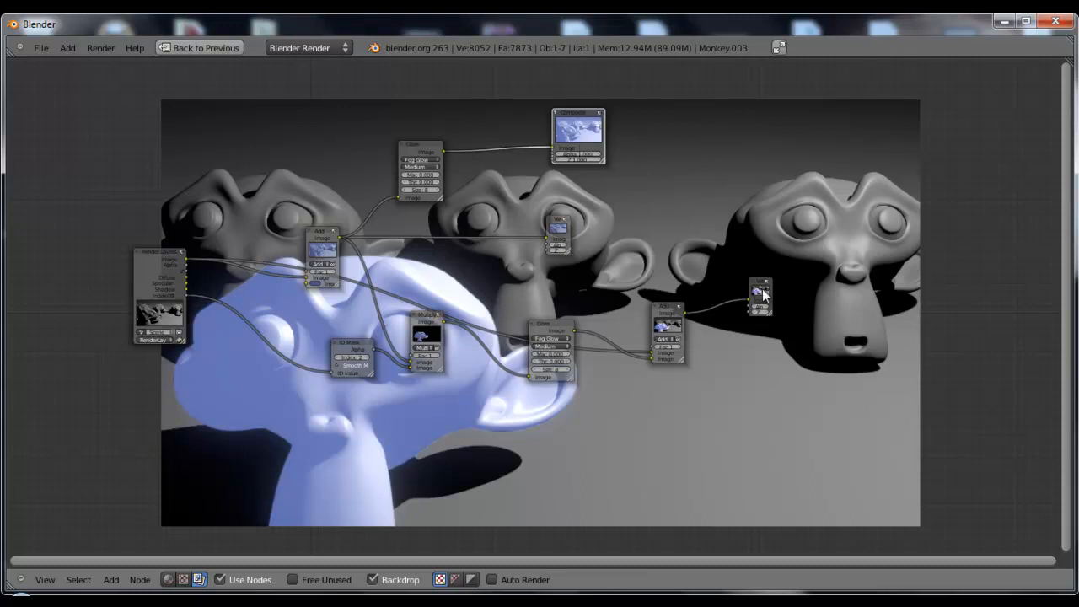
{"action": "left_click_drag", "start_coordinate": [763, 286], "coordinate": [716, 162]}
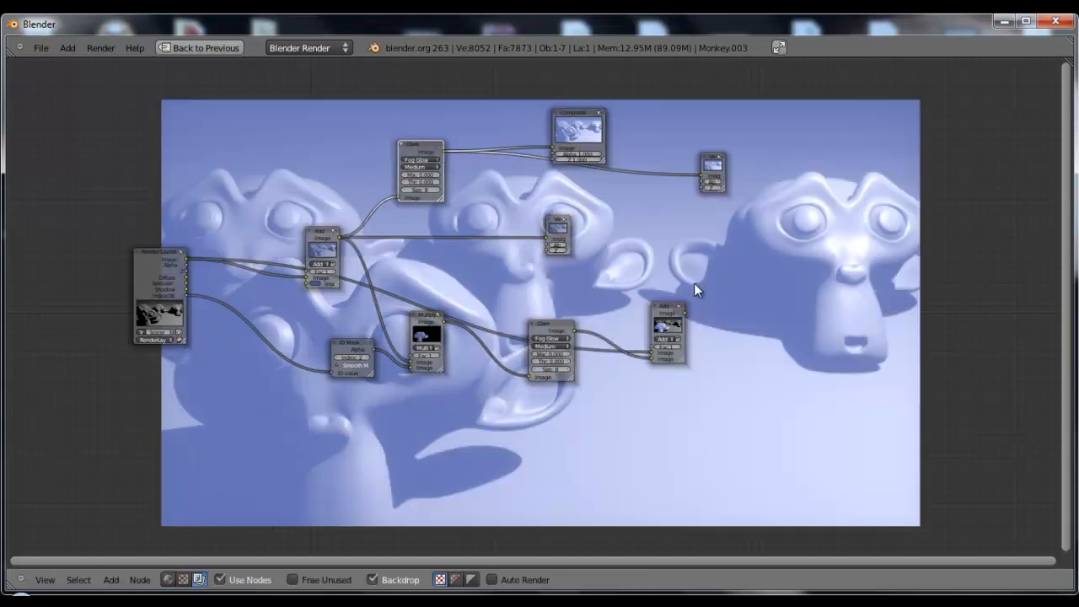
{"action": "middle_click_drag", "start_coordinate": [849, 366], "coordinate": [871, 373]}
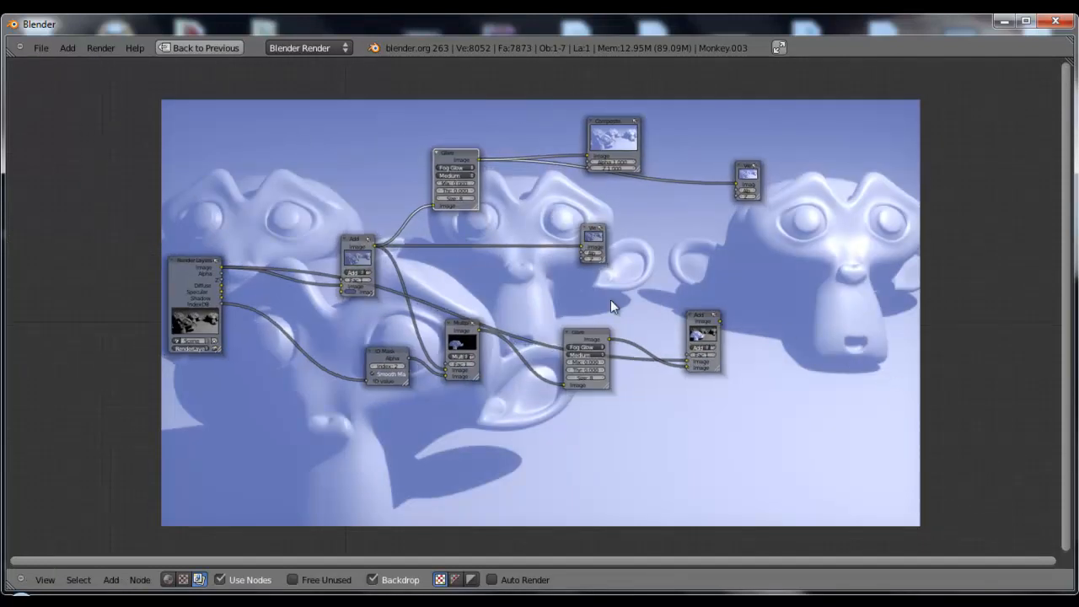
Disconnect the Add node from the duplicated Glare and link the Render Layers image to its input instead
{"action": "left_click_drag", "start_coordinate": [394, 204], "coordinate": [429, 229], "text": "ctrl"}
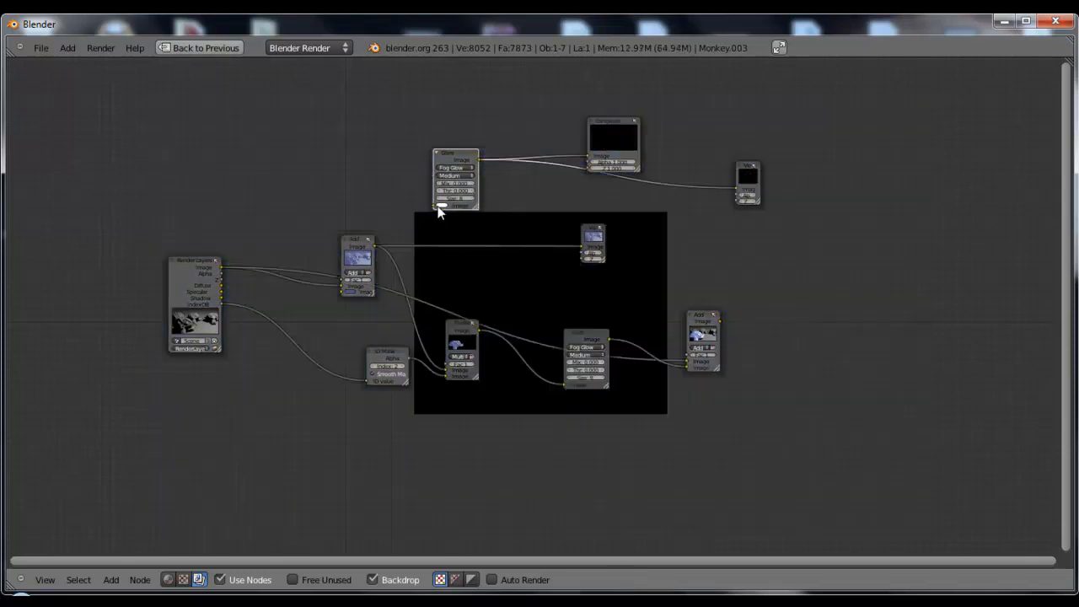
{"action": "left_click_drag", "start_coordinate": [430, 206], "coordinate": [223, 268]}
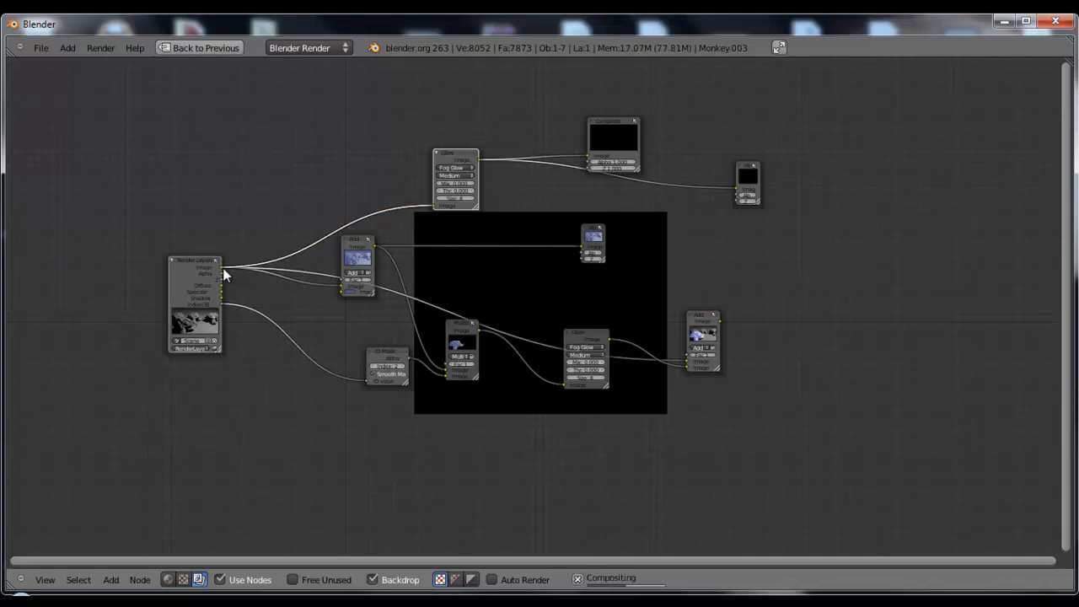
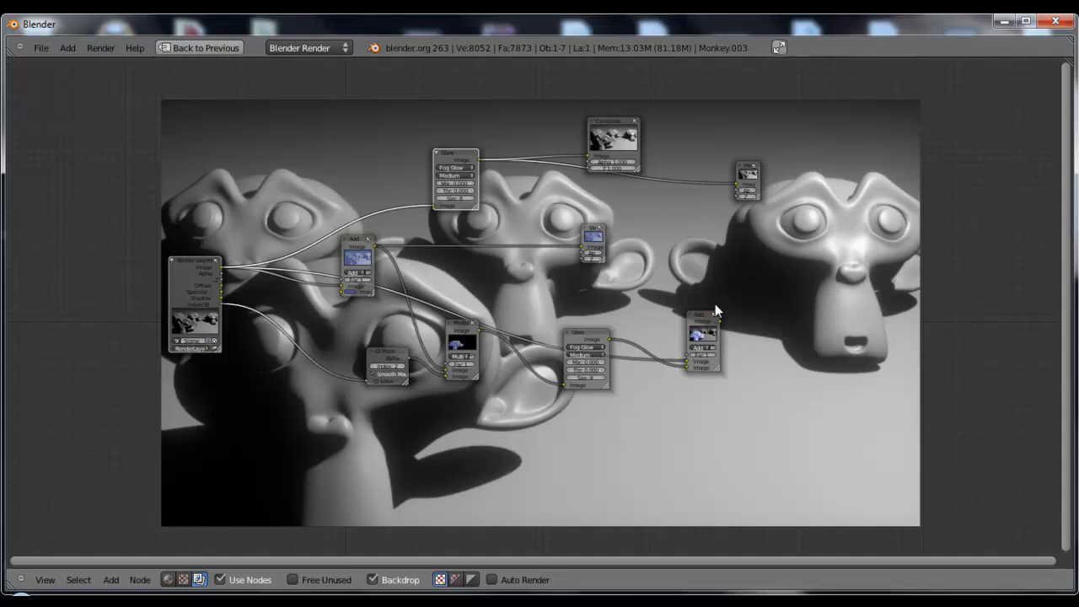
Link the final combining Add node to the Viewer and move the Viewer and Composite nodes farther along the tree
{"action": "left_click", "coordinate": [721, 331], "text": "ctrl+shift"}
{"action": "left_click_drag", "start_coordinate": [757, 184], "coordinate": [859, 285]}
{"action": "left_click_drag", "start_coordinate": [611, 142], "coordinate": [705, 145]}
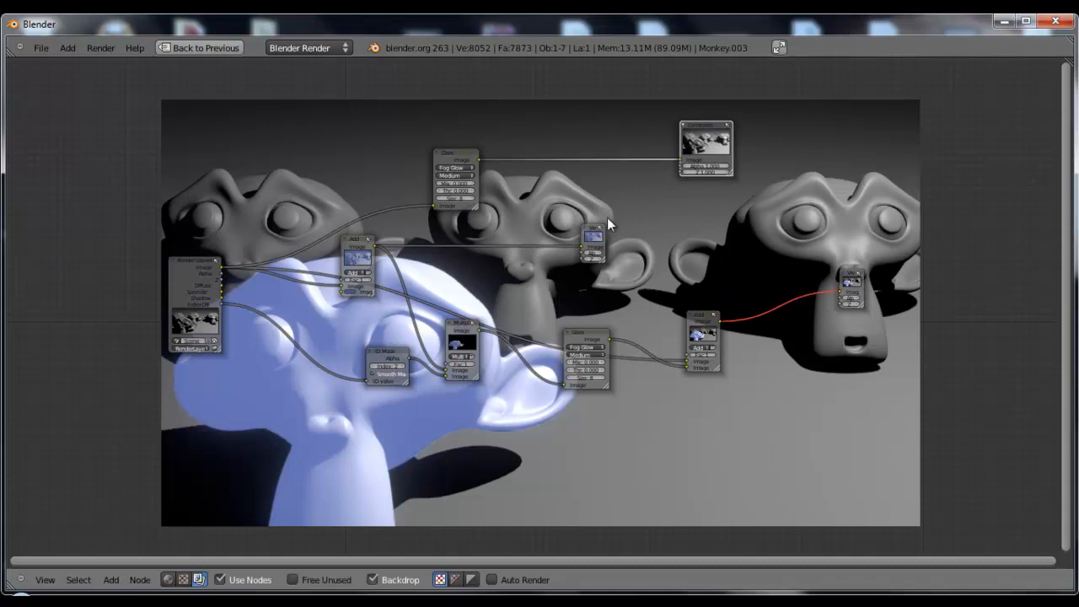
Delete the duplicated Glare node fed by Render Layers and the extra Viewer linked to the blue-tinting Add node
{"action": "key", "text": "x"}
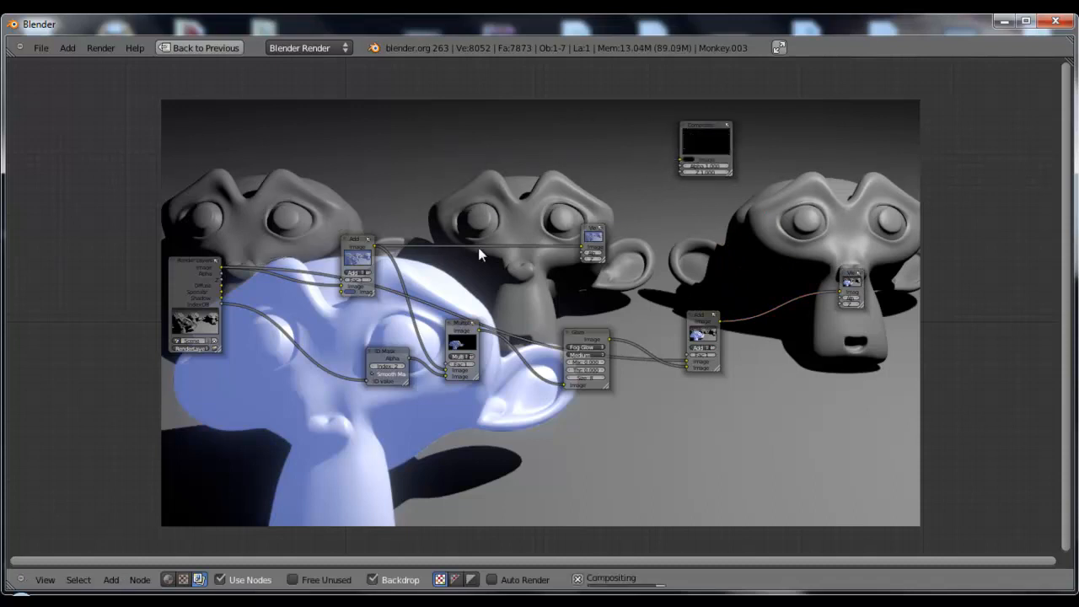
{"action": "scroll", "coordinate": [504, 265], "scroll_direction": "up", "scroll_amount": 1}
{"action": "key", "text": "x"}
Spread out the remaining nodes so the ID Mask, Multiply, Glare and final Add chain reads clearly from Render Layers to Viewer
{"action": "left_click_drag", "start_coordinate": [327, 239], "coordinate": [312, 302]}
{"action": "left_click_drag", "start_coordinate": [725, 335], "coordinate": [713, 201]}
{"action": "left_click_drag", "start_coordinate": [366, 366], "coordinate": [331, 384]}
{"action": "middle_click_drag", "start_coordinate": [823, 330], "coordinate": [811, 305]}
{"action": "left_click_drag", "start_coordinate": [896, 253], "coordinate": [946, 190]}
{"action": "left_click_drag", "start_coordinate": [730, 183], "coordinate": [734, 186]}
{"action": "middle_click_drag", "start_coordinate": [720, 334], "coordinate": [853, 351]}
{"action": "scroll", "coordinate": [901, 209], "scroll_direction": "down", "scroll_amount": 2}
{"action": "left_click_drag", "start_coordinate": [788, 118], "coordinate": [821, 106]}
{"action": "left_click", "coordinate": [995, 225]}
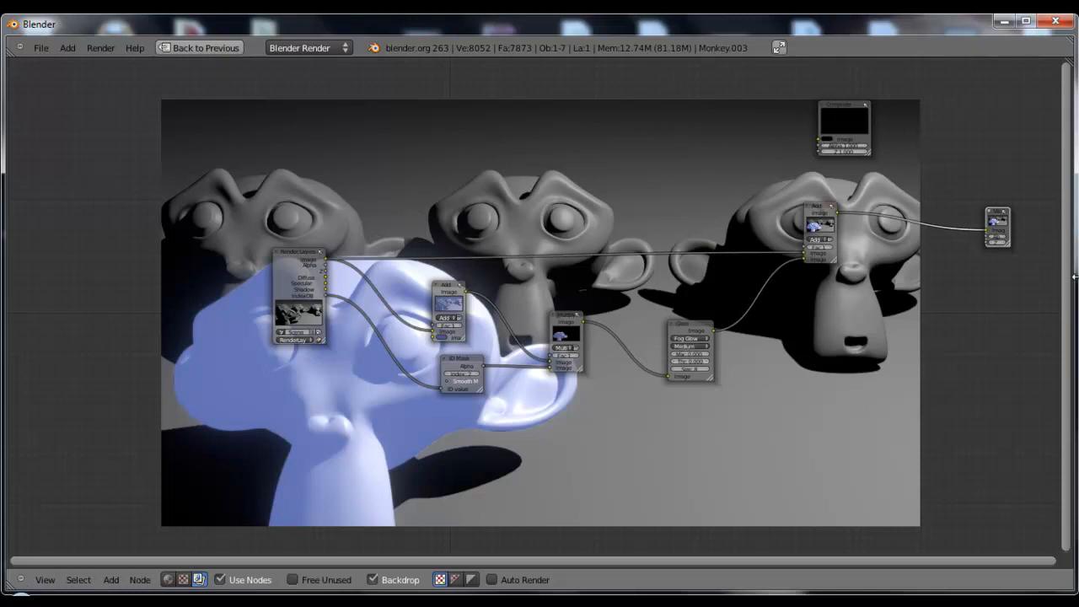
Duplicate the Viewer node, place the copy above the node tree and feed it the Render Layers image
{"action": "key", "text": "shift+d"}
{"action": "left_click", "coordinate": [540, 176]}
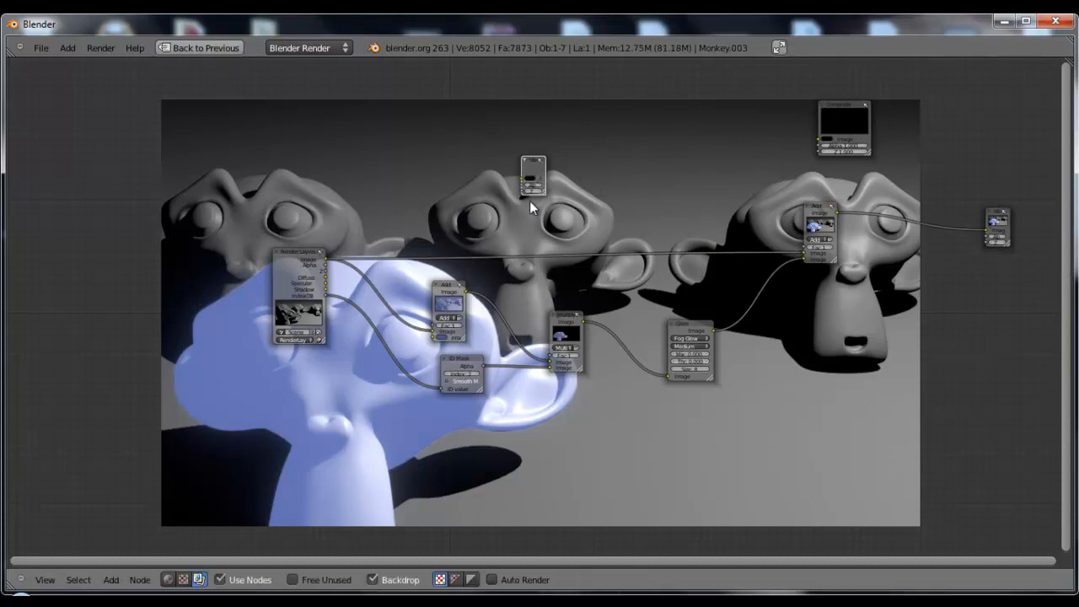
{"action": "left_click_drag", "start_coordinate": [327, 258], "coordinate": [522, 179]}
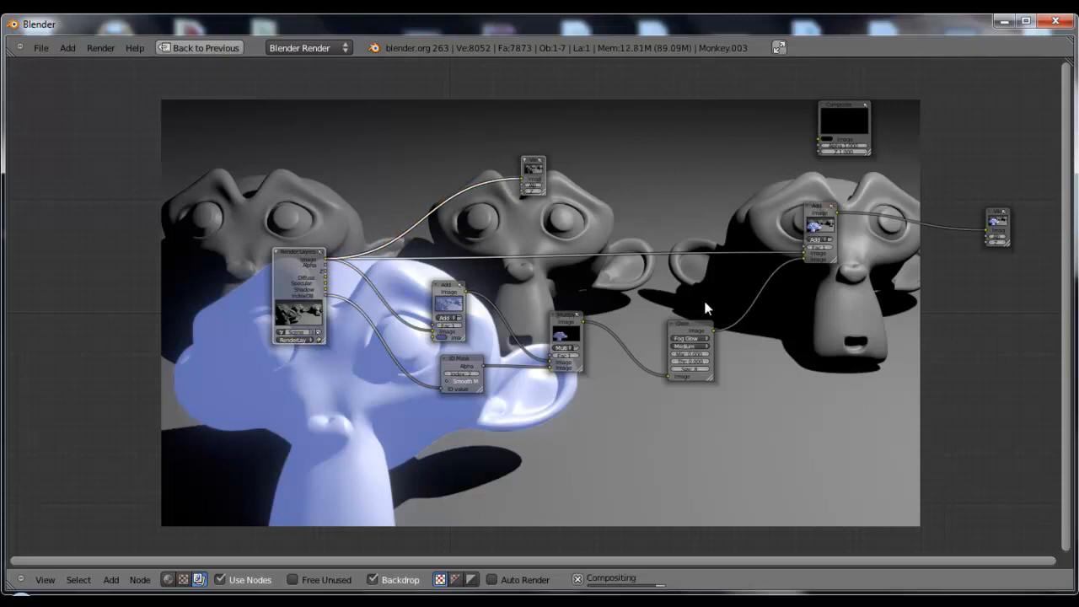
Preview the blue-tinting Add node and the Multiply node in turn through the duplicated Viewer
{"action": "left_click", "coordinate": [537, 166]}
{"action": "middle_click_drag", "start_coordinate": [570, 222], "coordinate": [492, 143]}
{"action": "left_click_drag", "start_coordinate": [389, 213], "coordinate": [446, 103]}
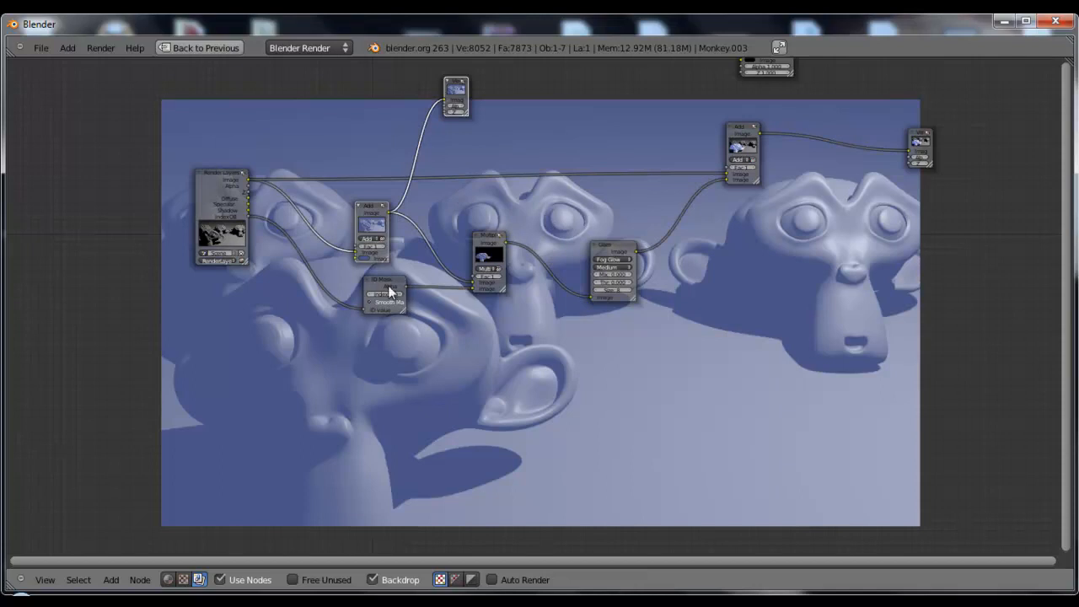
{"action": "left_click", "coordinate": [493, 242], "text": "ctrl+shift"}
{"action": "left_click_drag", "start_coordinate": [468, 84], "coordinate": [608, 113]}
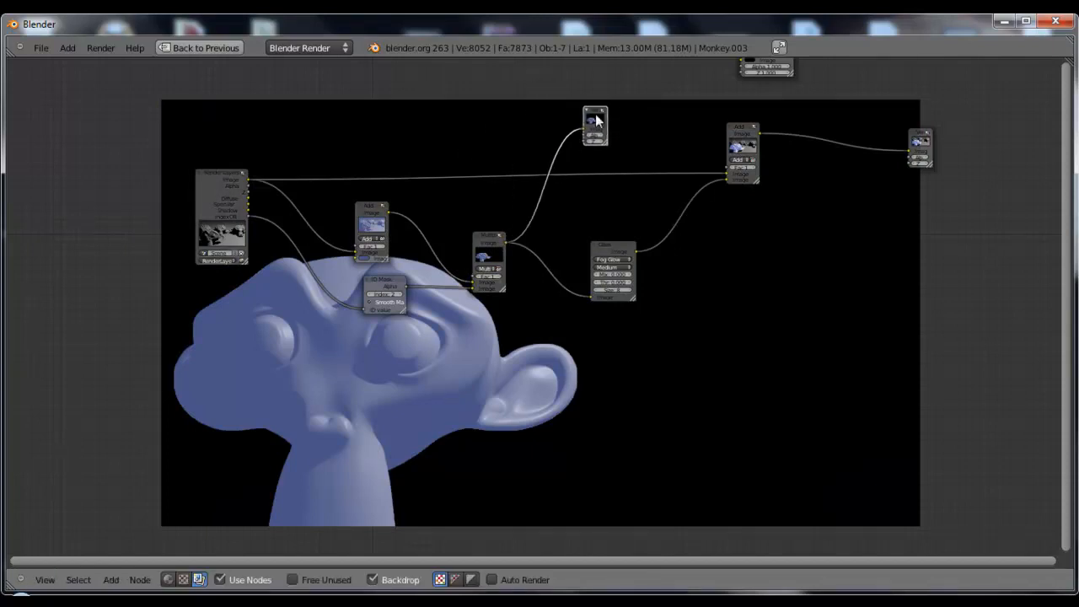
Preview the Glare node in the duplicated Viewer, move that Viewer past the final Add node, and link it to the Add output
{"action": "left_click", "coordinate": [611, 253], "text": "ctrl+shift"}
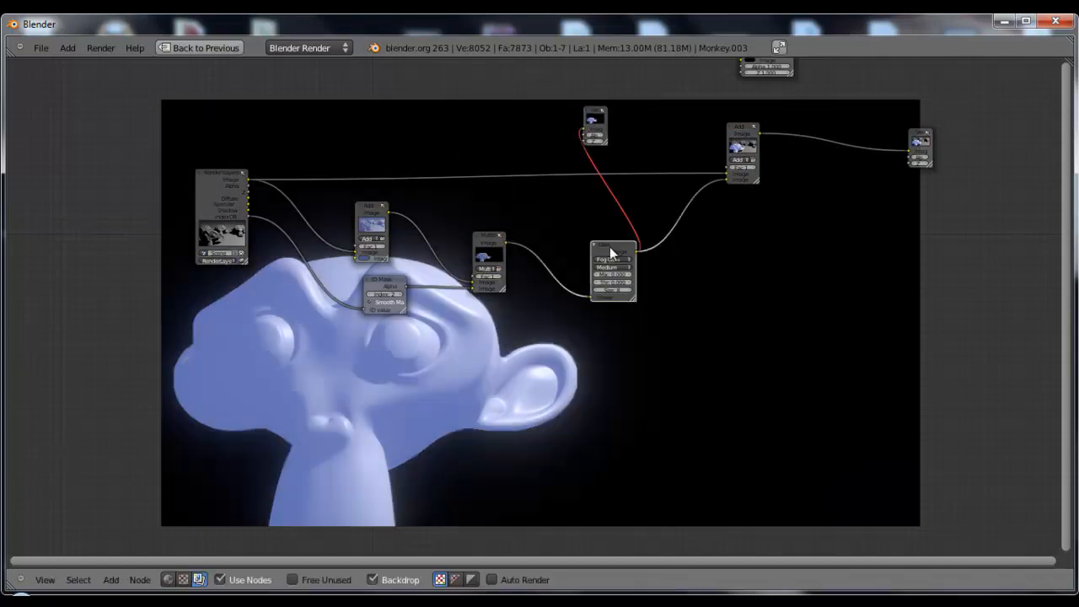
{"action": "middle_click_drag", "start_coordinate": [677, 343], "coordinate": [549, 304]}
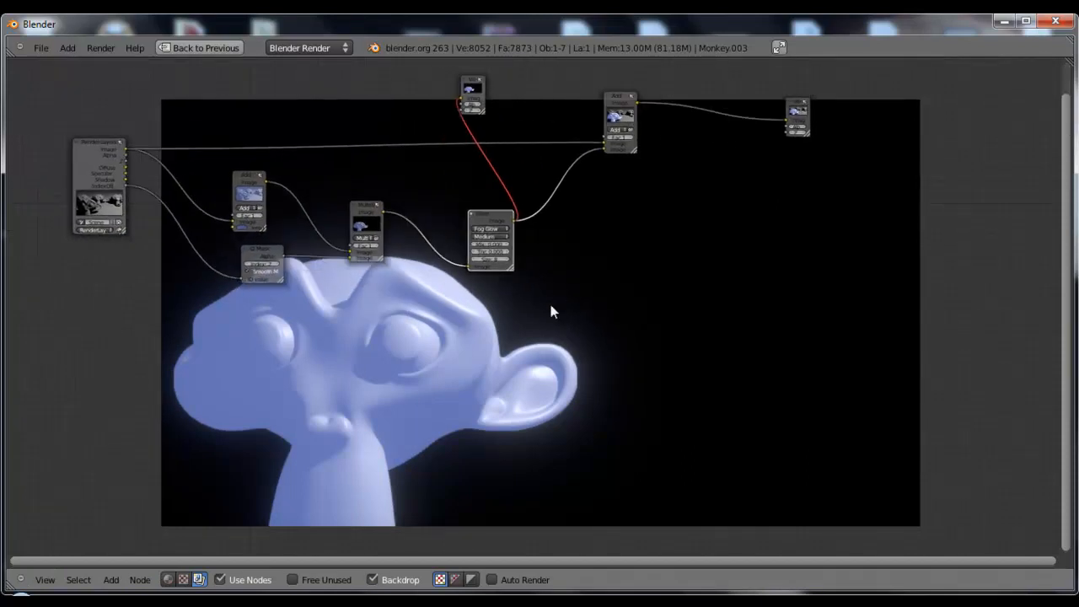
{"action": "left_click_drag", "start_coordinate": [469, 79], "coordinate": [524, 82]}
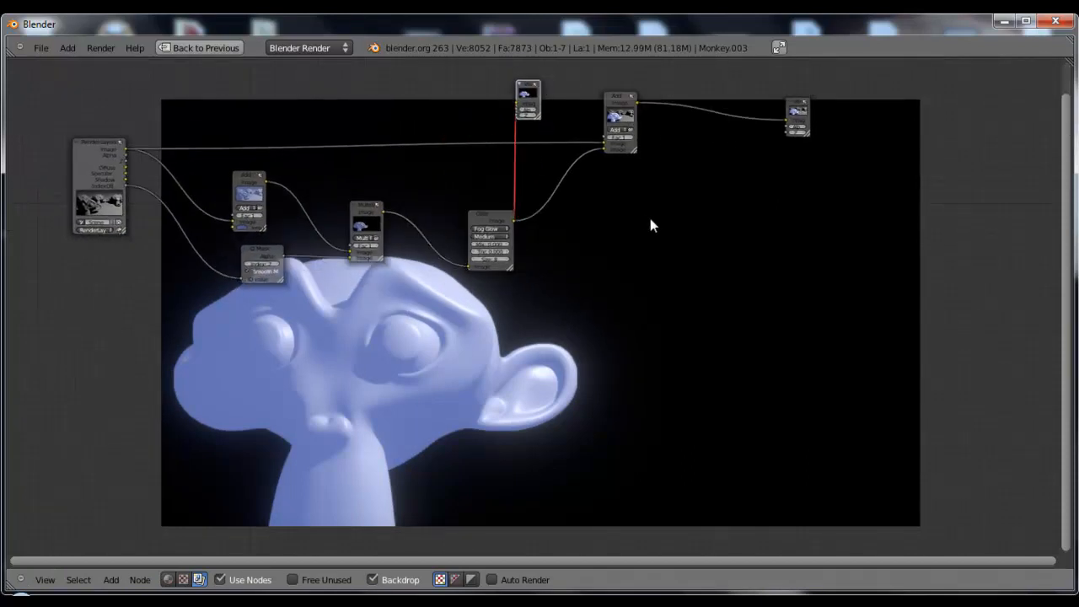
{"action": "left_click_drag", "start_coordinate": [532, 90], "coordinate": [854, 196]}
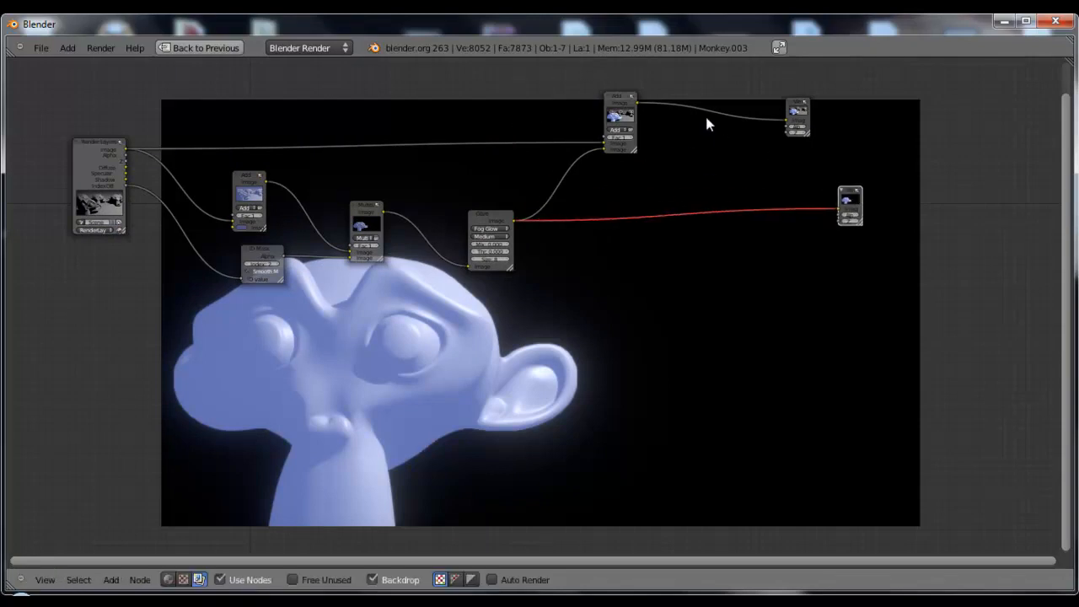
{"action": "left_click", "coordinate": [626, 108], "text": "ctrl+shift"}
{"action": "middle_click_drag", "start_coordinate": [603, 306], "coordinate": [668, 315]}
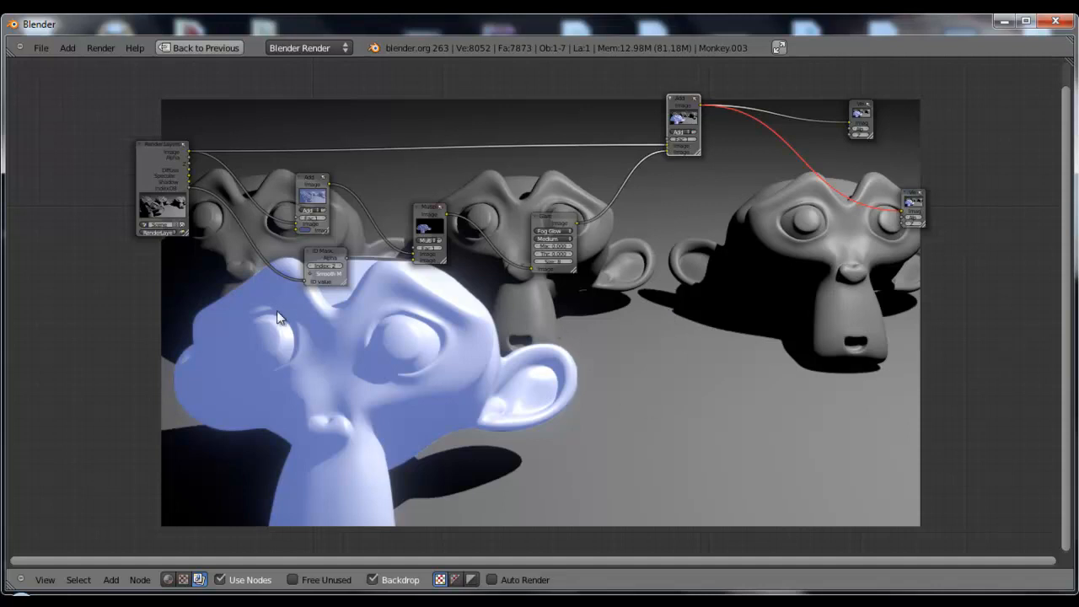
Restore the multi-editor layout and orbit the 3D view out of the camera to face the front monkey
{"action": "key", "text": "ctrl+Up"}
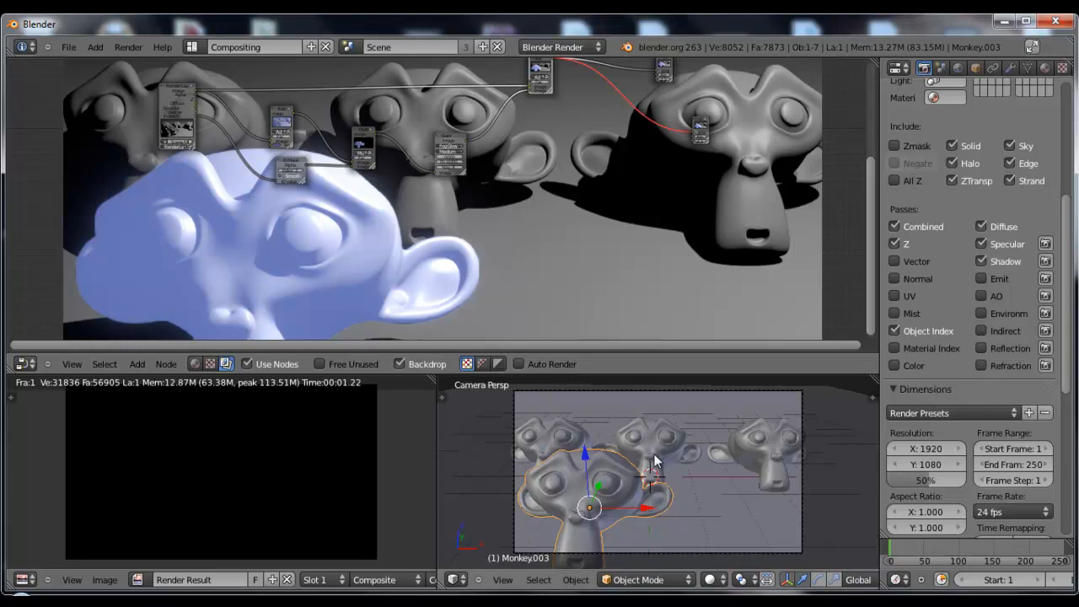
{"action": "scroll", "coordinate": [619, 477], "scroll_direction": "up", "scroll_amount": 1}
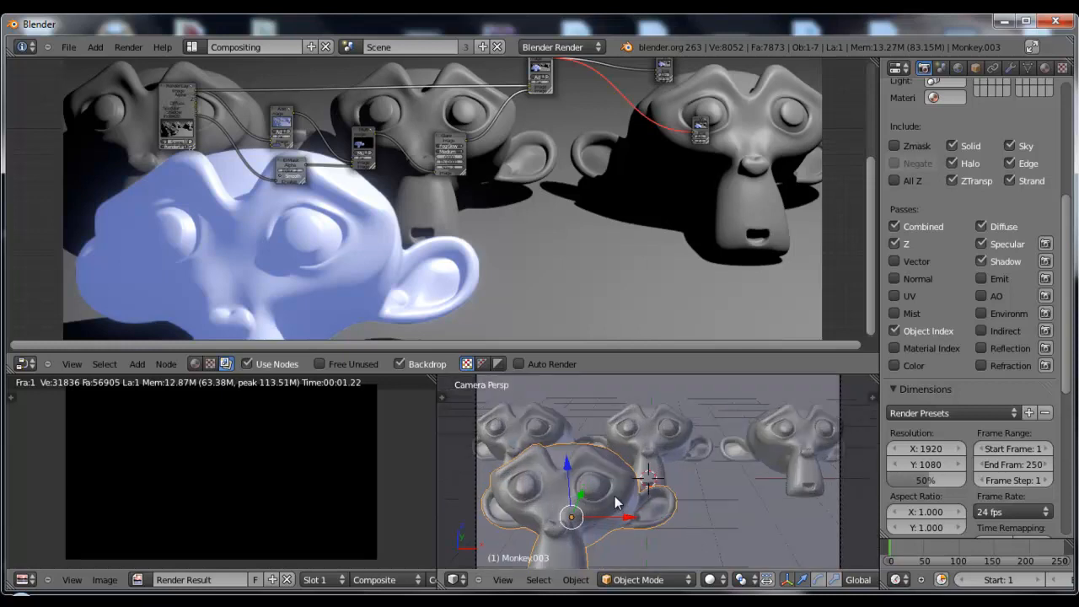
{"action": "middle_click_drag", "start_coordinate": [615, 497], "coordinate": [654, 430], "text": "shift"}
{"action": "middle_click_drag", "start_coordinate": [654, 430], "coordinate": [632, 423]}
{"action": "scroll", "coordinate": [638, 447], "scroll_direction": "up", "scroll_amount": 5}
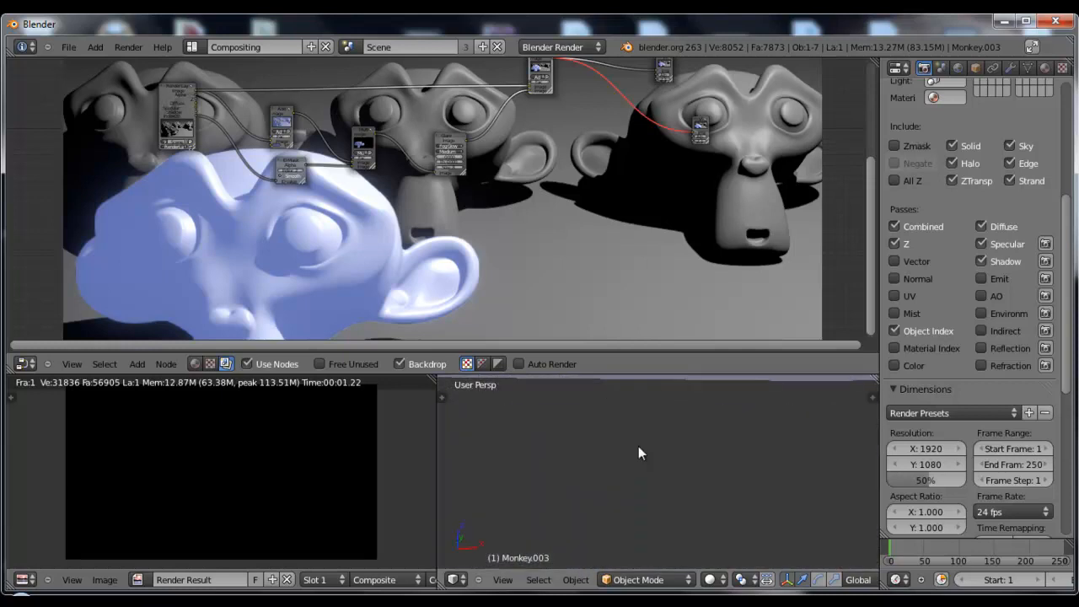
{"action": "scroll", "coordinate": [638, 447], "scroll_direction": "down", "scroll_amount": 5}
{"action": "scroll", "coordinate": [632, 423], "scroll_direction": "up", "scroll_amount": 5}
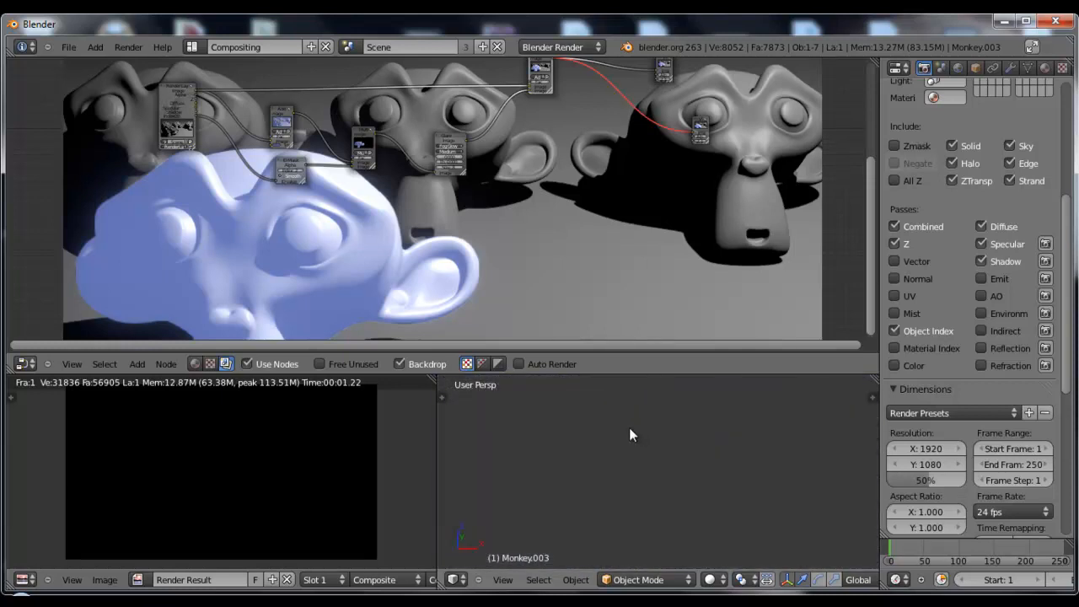
{"action": "scroll", "coordinate": [632, 423], "scroll_direction": "down", "scroll_amount": 5}
{"action": "scroll", "coordinate": [627, 454], "scroll_direction": "up", "scroll_amount": 2}
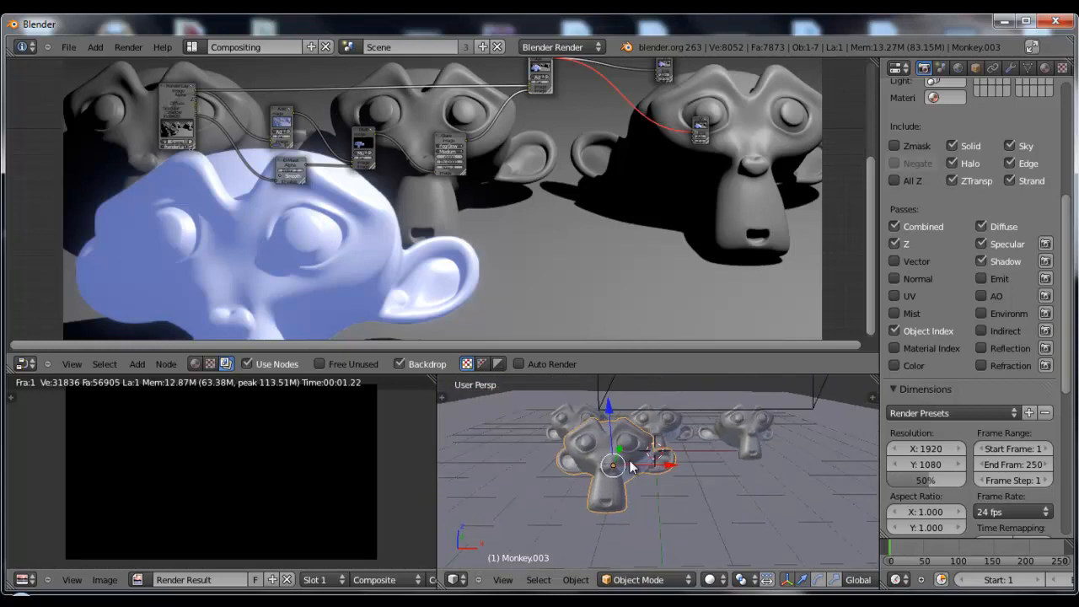
Add two material slots to the front monkey, each with a new material
{"action": "left_click", "coordinate": [1045, 68]}
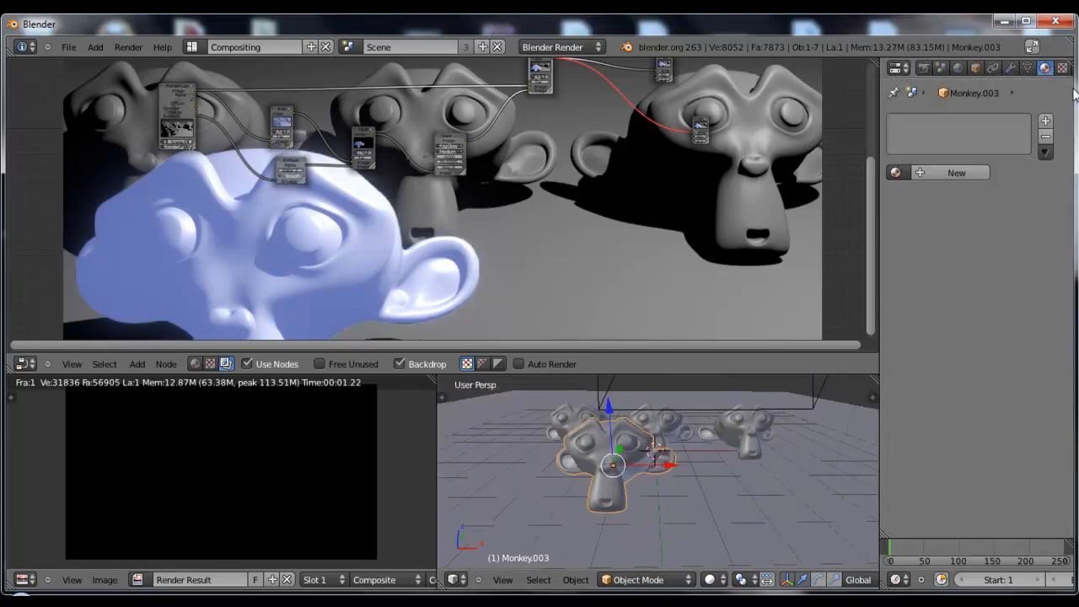
{"action": "left_click", "coordinate": [1046, 120]}
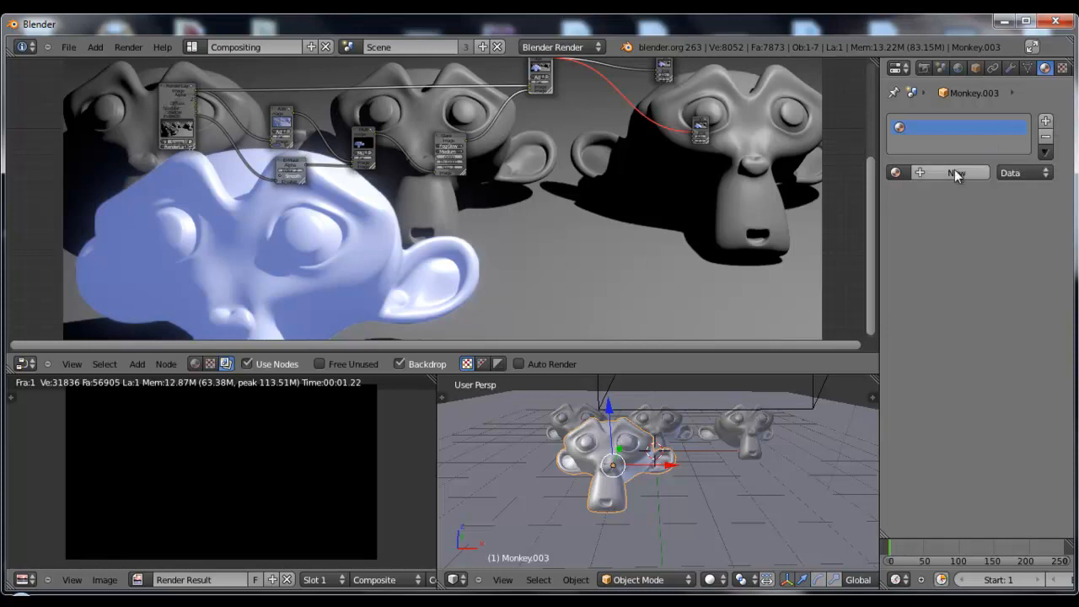
{"action": "left_click", "coordinate": [957, 173]}
{"action": "left_click", "coordinate": [1047, 123]}
{"action": "left_click", "coordinate": [931, 172]}
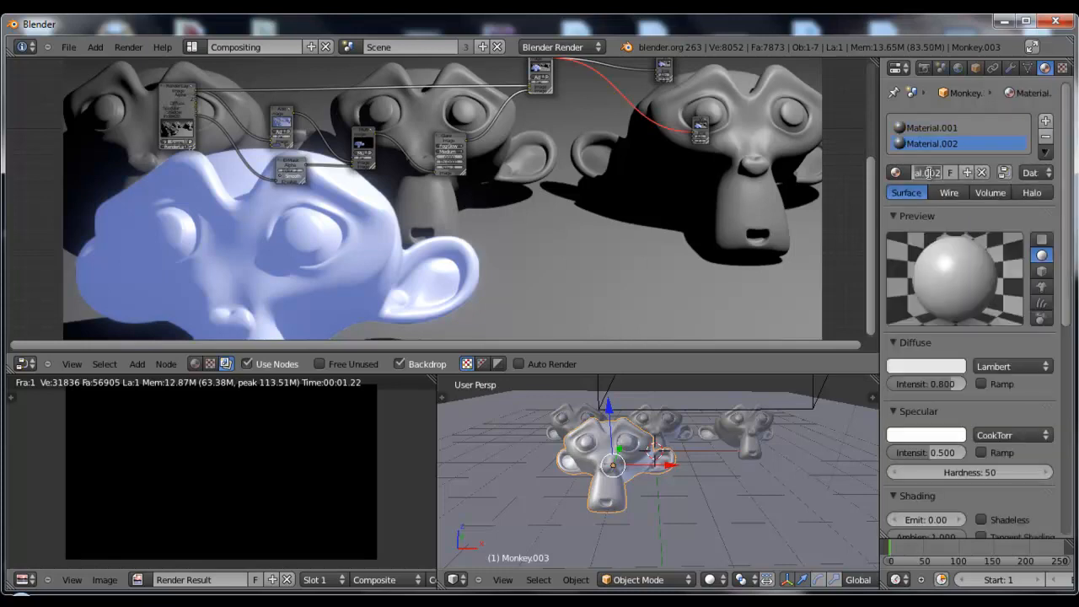
Rename the front monkey's second material Yeux and set its diffuse color to red (R 0.800, G 0.000, B 0.000)
{"action": "type", "text": "Yelx"}
{"action": "key", "text": "Return"}
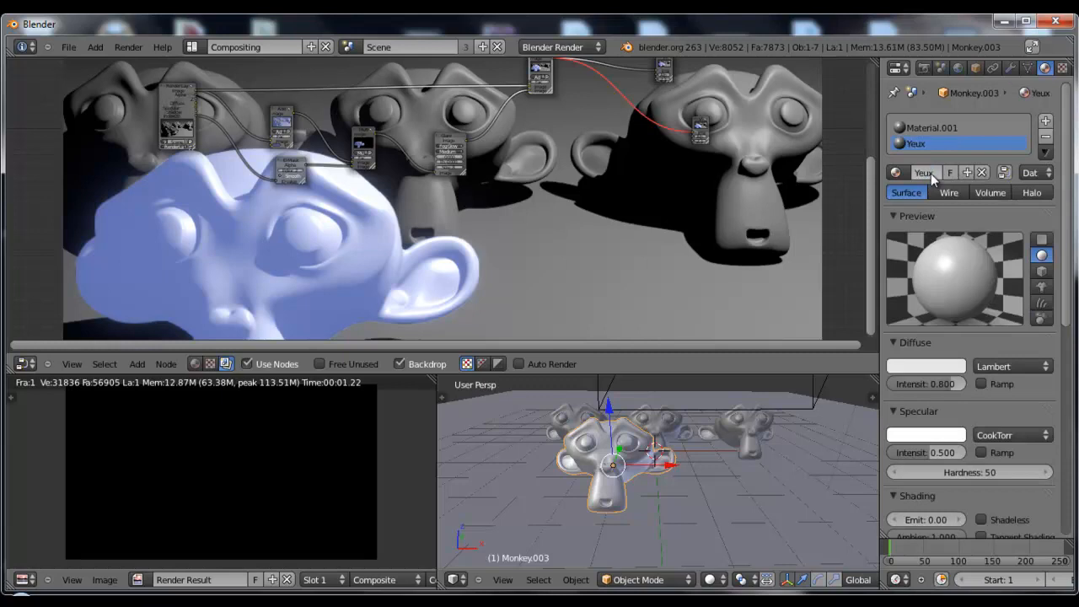
{"action": "left_click", "coordinate": [936, 364]}
{"action": "left_click_drag", "start_coordinate": [896, 248], "coordinate": [885, 286]}
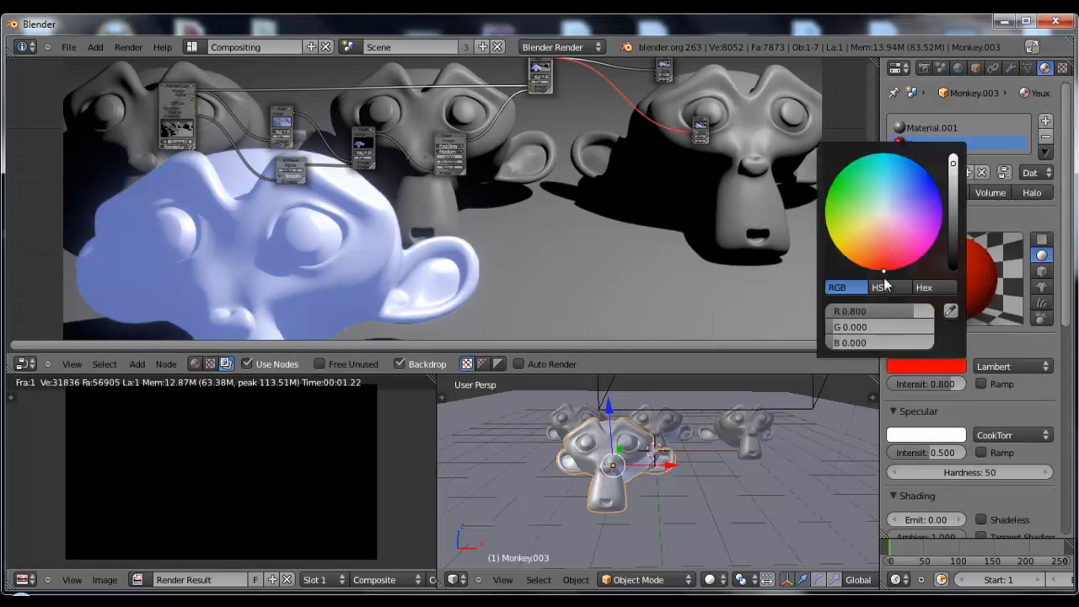
Try the diffuse Ramp and the Shadeless option on the Yeux material
{"action": "left_click", "coordinate": [1044, 388]}
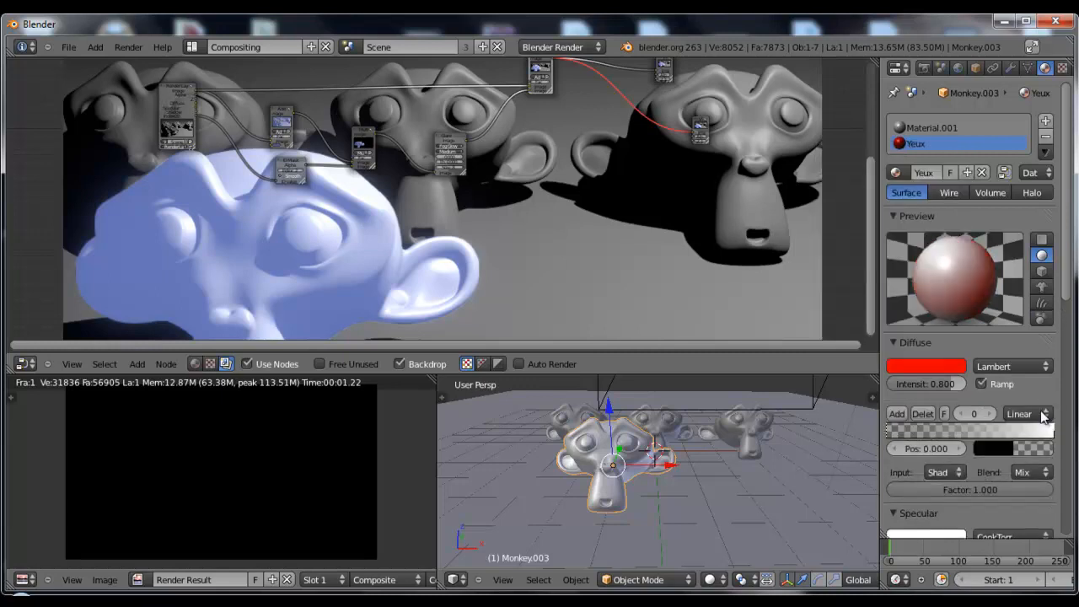
{"action": "left_click", "coordinate": [988, 385]}
{"action": "scroll", "coordinate": [990, 387], "scroll_direction": "down", "scroll_amount": 2}
{"action": "left_click", "coordinate": [992, 455]}
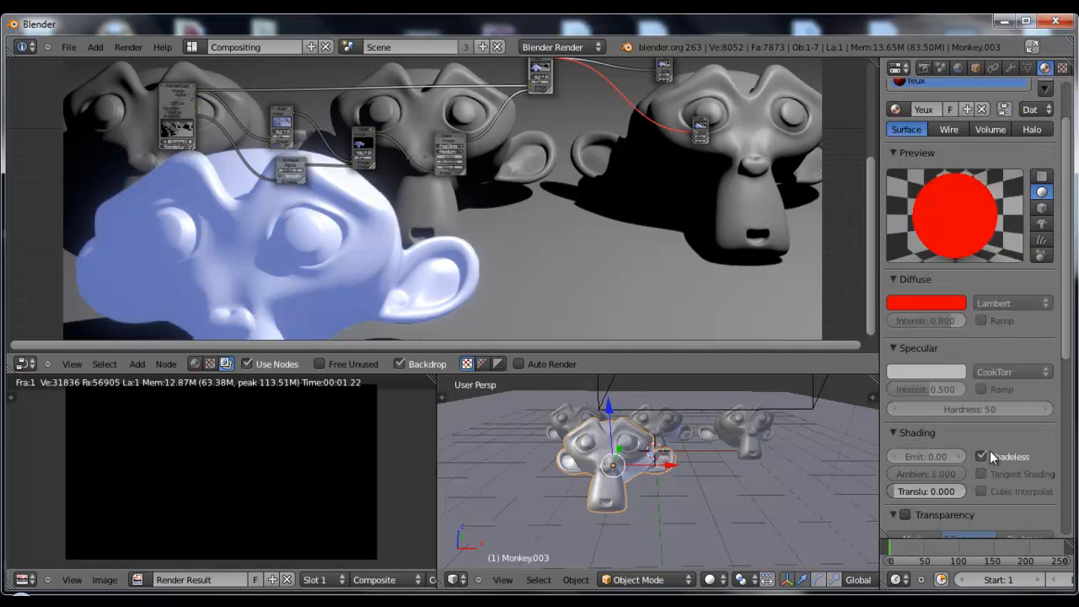
{"action": "scroll", "coordinate": [1012, 396], "scroll_direction": "up", "scroll_amount": 2}
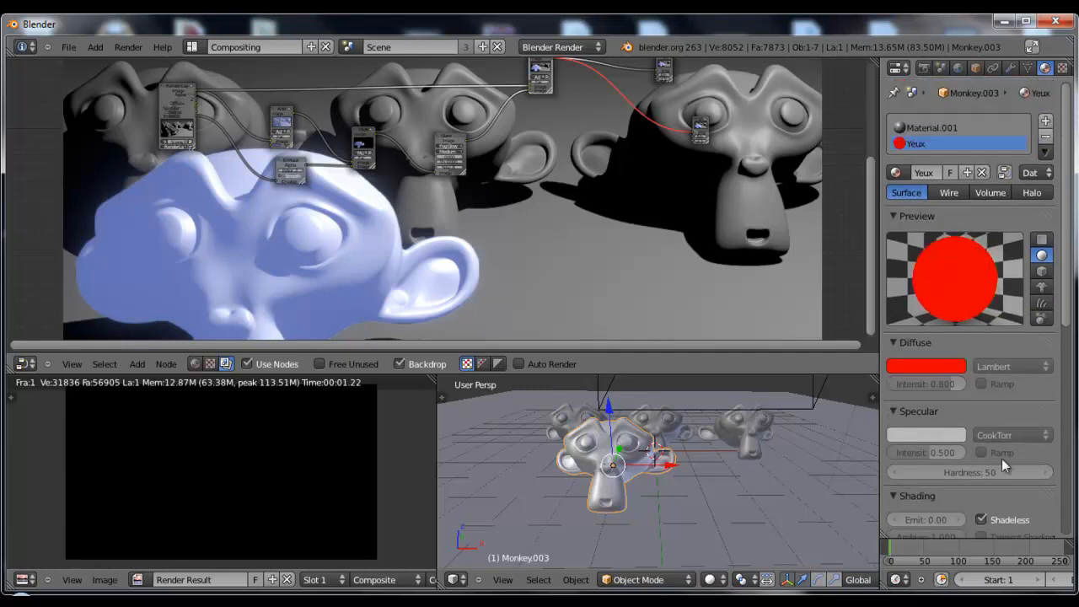
Turn off Shadeless for the Yeux material and set its Emit value to 0.17
{"action": "scroll", "coordinate": [988, 472], "scroll_direction": "down", "scroll_amount": 1}
{"action": "left_click", "coordinate": [983, 489]}
{"action": "left_click_drag", "start_coordinate": [954, 493], "coordinate": [970, 493]}
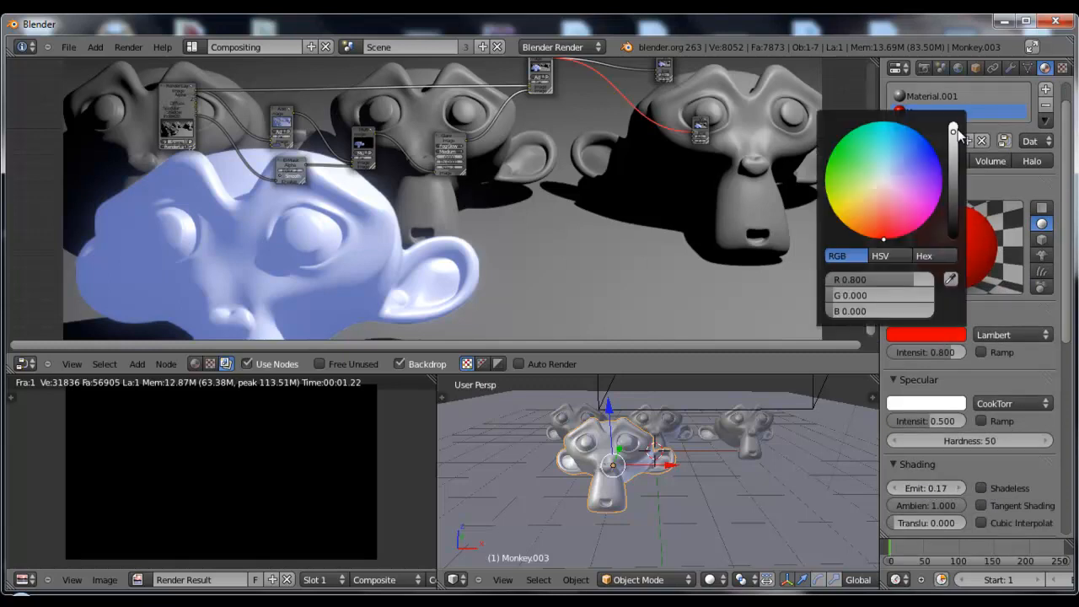
{"action": "scroll", "coordinate": [1014, 404], "scroll_direction": "up", "scroll_amount": 2}
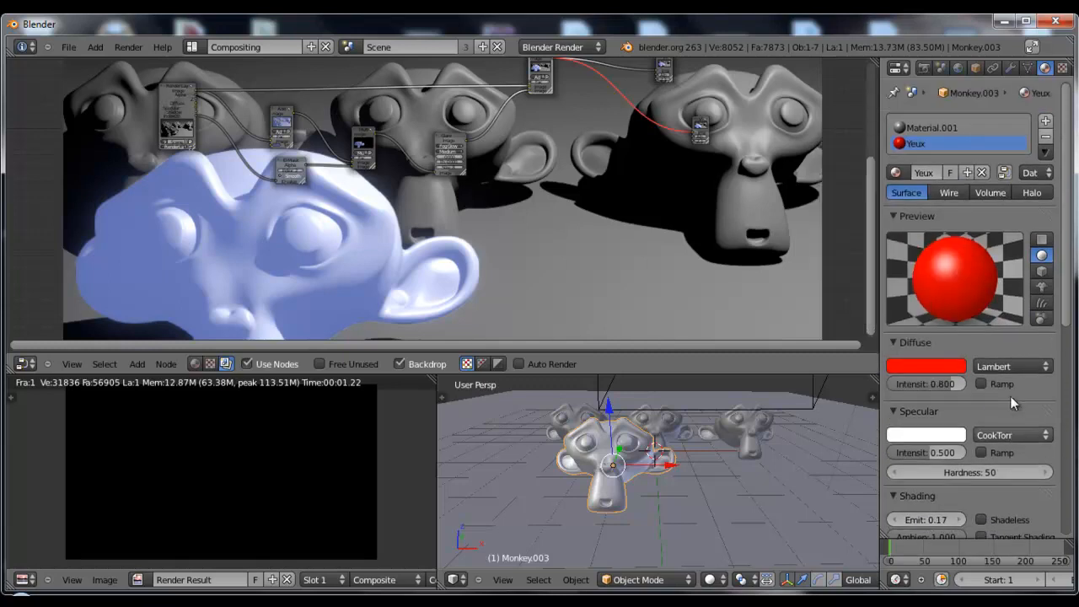
Enter Edit Mode on the front monkey, enlarge the 3D view and switch to face selection
{"action": "key", "text": "Tab"}
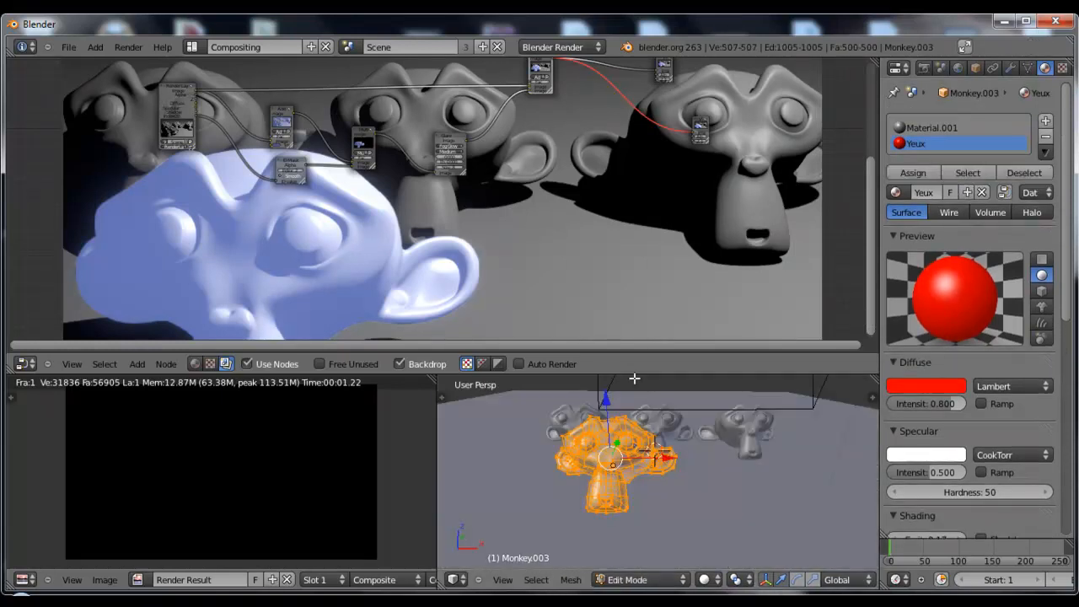
{"action": "left_click_drag", "start_coordinate": [634, 376], "coordinate": [633, 78]}
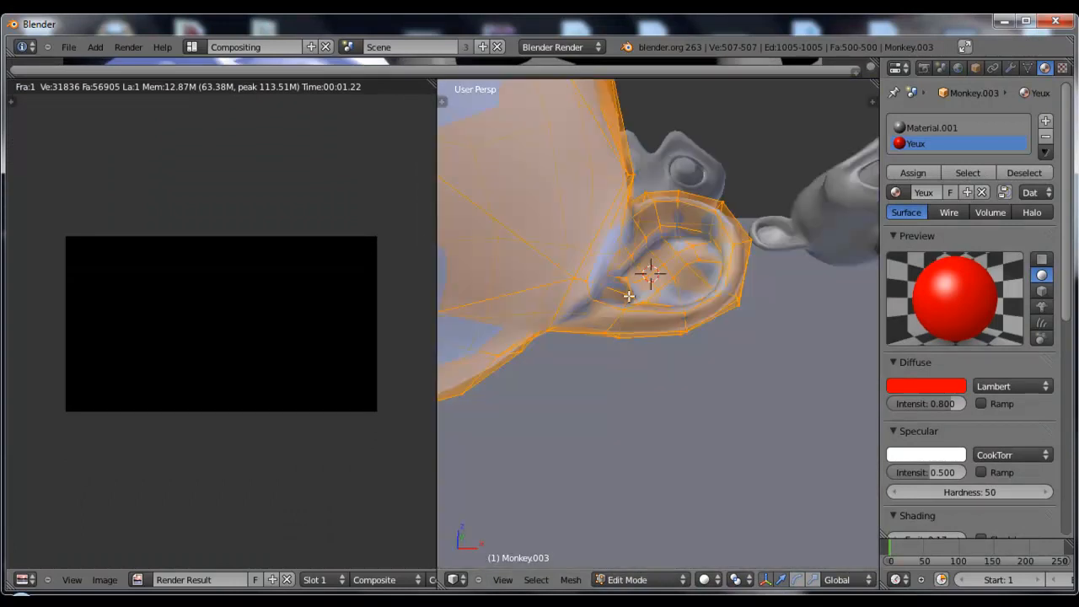
{"action": "middle_click_drag", "start_coordinate": [629, 296], "coordinate": [667, 344], "text": "shift"}
{"action": "scroll", "coordinate": [663, 308], "scroll_direction": "down", "scroll_amount": 2}
{"action": "scroll", "coordinate": [769, 582], "scroll_direction": "down", "scroll_amount": 3}
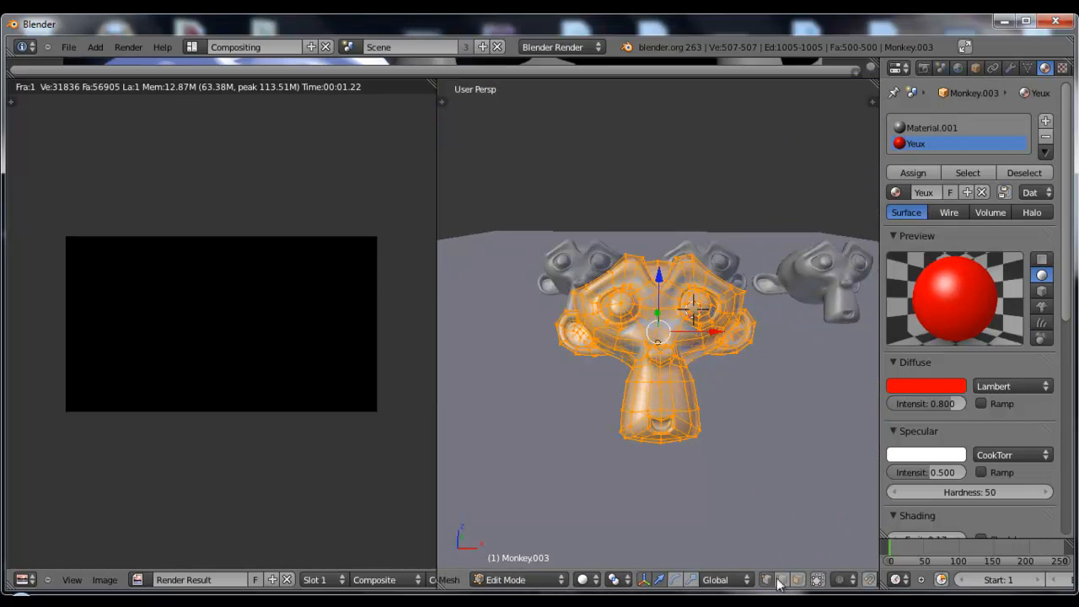
{"action": "left_click", "coordinate": [798, 580]}
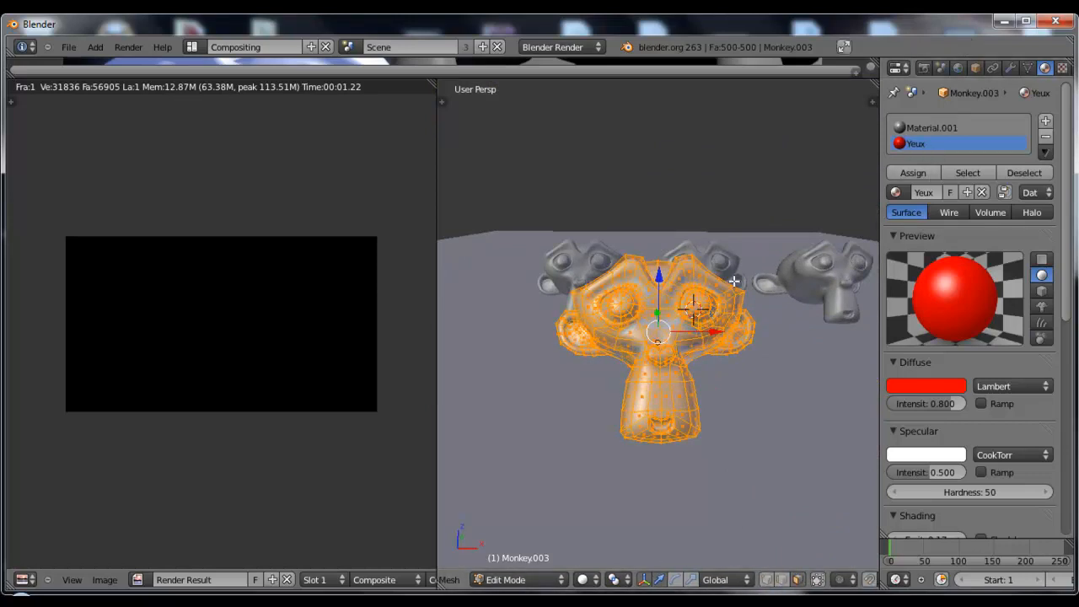
Limit selection to visible geometry and select all the front faces of both of the front monkey's eyeballs
{"action": "scroll", "coordinate": [721, 289], "scroll_direction": "up", "scroll_amount": 3}
{"action": "scroll", "coordinate": [721, 289], "scroll_direction": "up", "scroll_amount": 1}
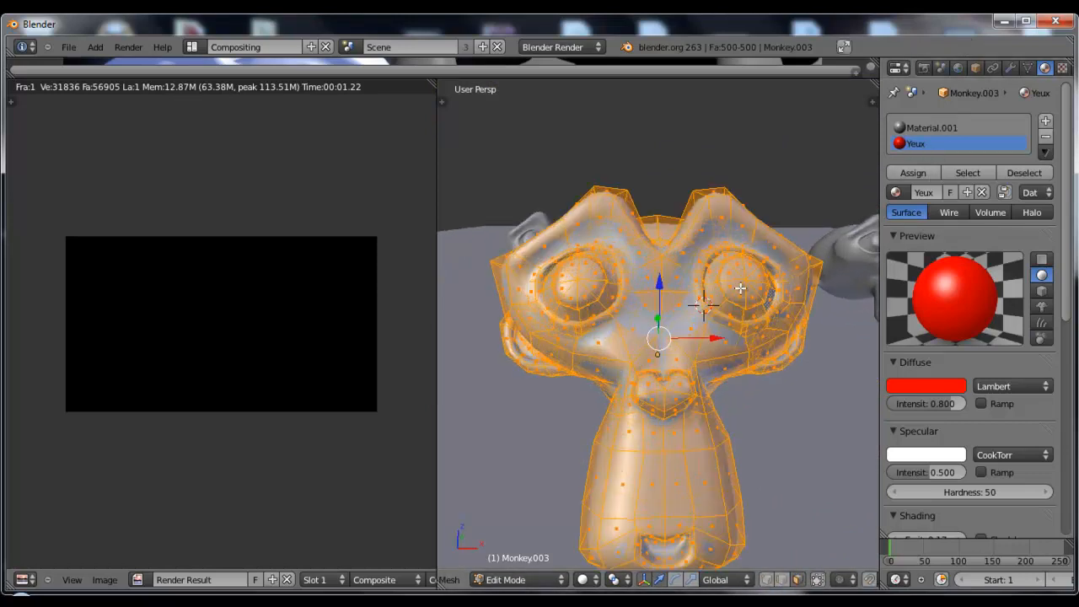
{"action": "right_click", "coordinate": [739, 289]}
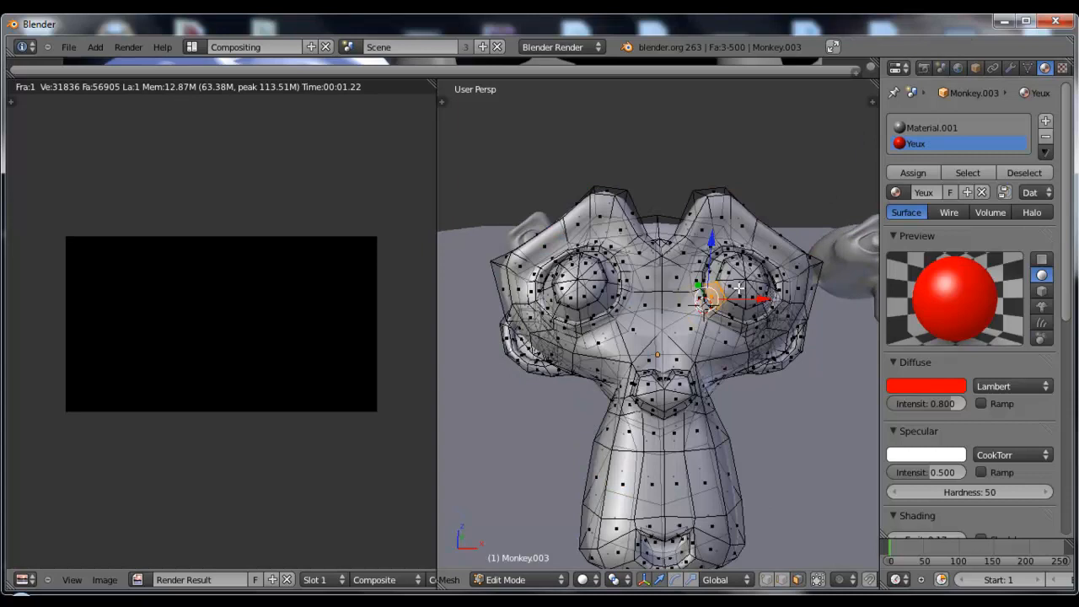
{"action": "left_click", "coordinate": [818, 581]}
{"action": "right_click", "coordinate": [736, 281]}
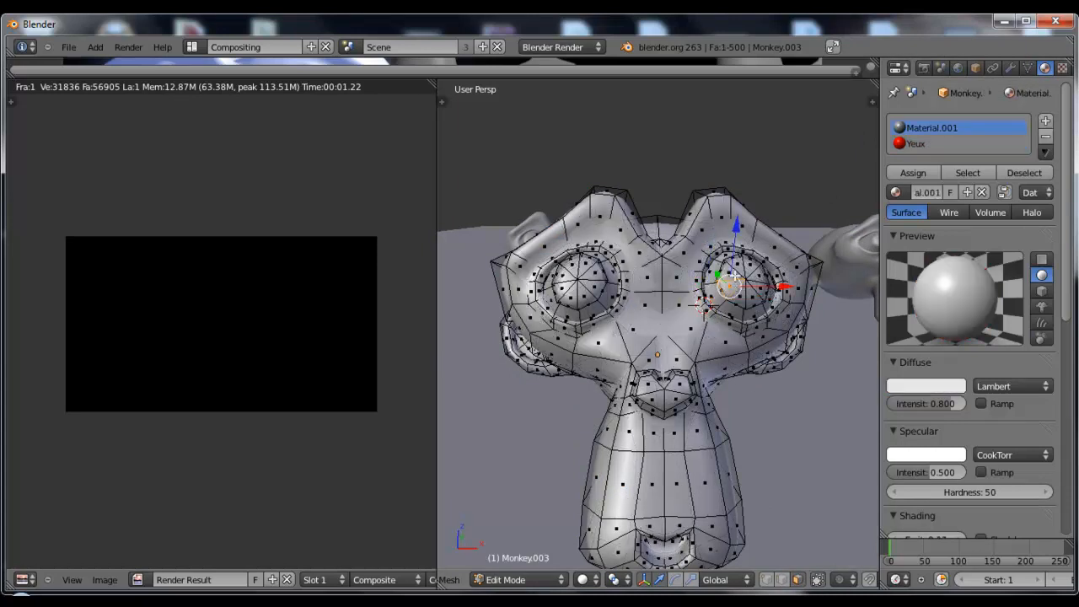
{"action": "right_click", "coordinate": [734, 274], "text": "shift"}
{"action": "right_click", "coordinate": [740, 269], "text": "shift"}
{"action": "right_click", "coordinate": [750, 269], "text": "shift"}
{"action": "right_click", "coordinate": [756, 276], "text": "shift"}
{"action": "right_click", "coordinate": [759, 287], "text": "shift"}
{"action": "right_click", "coordinate": [754, 296], "text": "shift"}
{"action": "right_click", "coordinate": [738, 299], "text": "shift"}
{"action": "right_click", "coordinate": [597, 289], "text": "shift"}
{"action": "right_click", "coordinate": [597, 275], "text": "shift"}
{"action": "right_click", "coordinate": [588, 266], "text": "shift"}
{"action": "right_click", "coordinate": [572, 265], "text": "shift"}
{"action": "right_click", "coordinate": [562, 276], "text": "shift"}
{"action": "right_click", "coordinate": [561, 287], "text": "shift"}
{"action": "right_click", "coordinate": [569, 297], "text": "shift"}
{"action": "right_click", "coordinate": [581, 294], "text": "shift"}
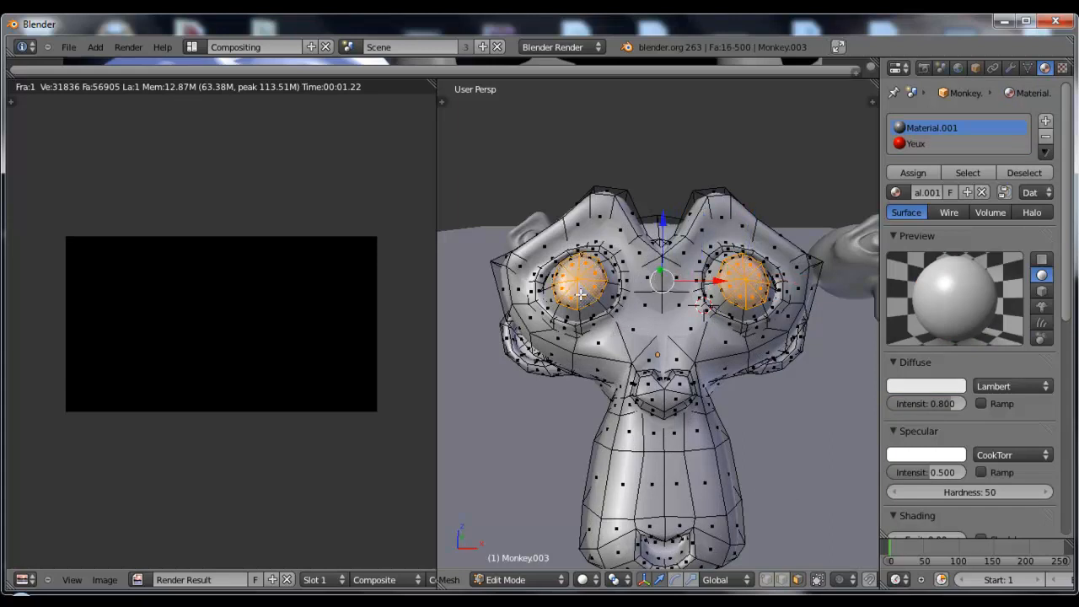
Assign the Yeux material to the selected eye faces and return to Object Mode
{"action": "left_click", "coordinate": [921, 144]}
{"action": "left_click", "coordinate": [920, 173]}
{"action": "key", "text": "Tab"}
{"action": "scroll", "coordinate": [660, 312], "scroll_direction": "down", "scroll_amount": 2}
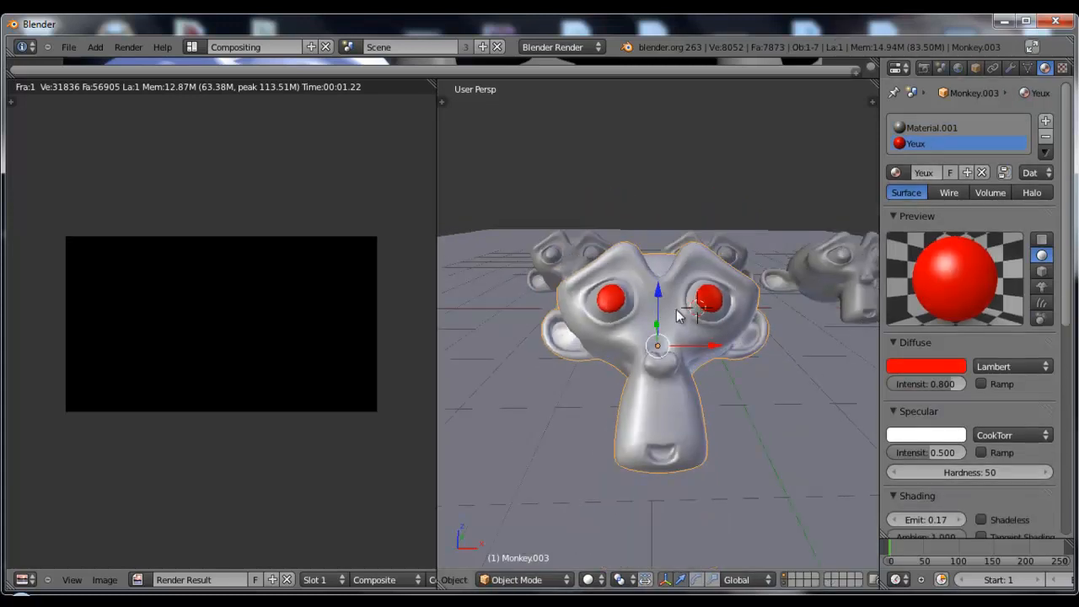
Set the Yeux material's Pass Index to 3 and enable the Material Index render pass
{"action": "left_click_drag", "start_coordinate": [1070, 115], "coordinate": [1070, 325]}
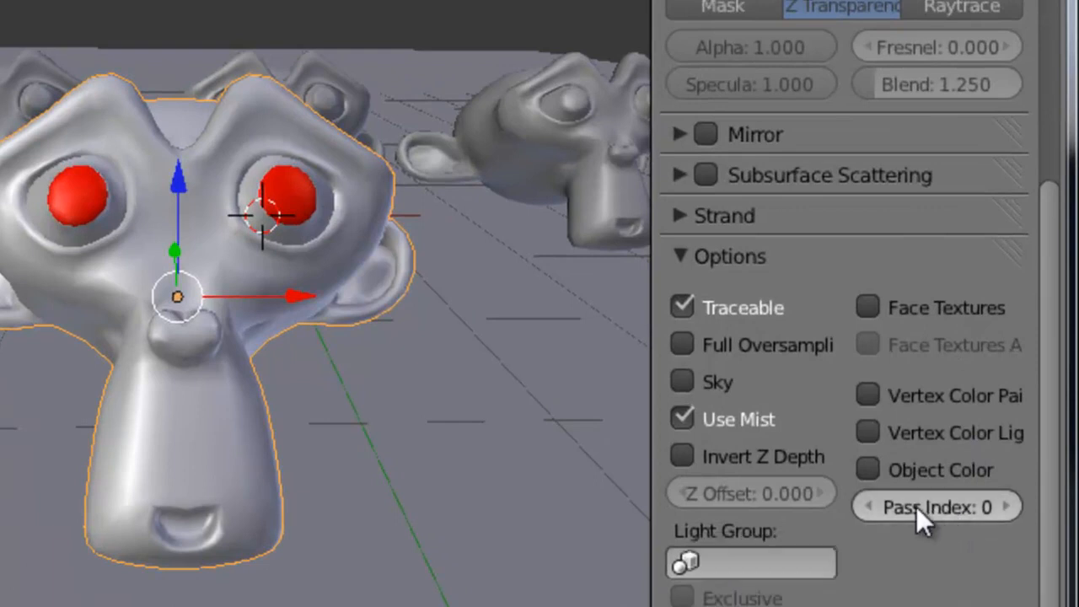
{"action": "left_click", "coordinate": [1009, 506]}
{"action": "left_click", "coordinate": [1010, 507]}
{"action": "left_click", "coordinate": [1010, 507]}
{"action": "left_click_drag", "start_coordinate": [1053, 535], "coordinate": [1062, 85]}
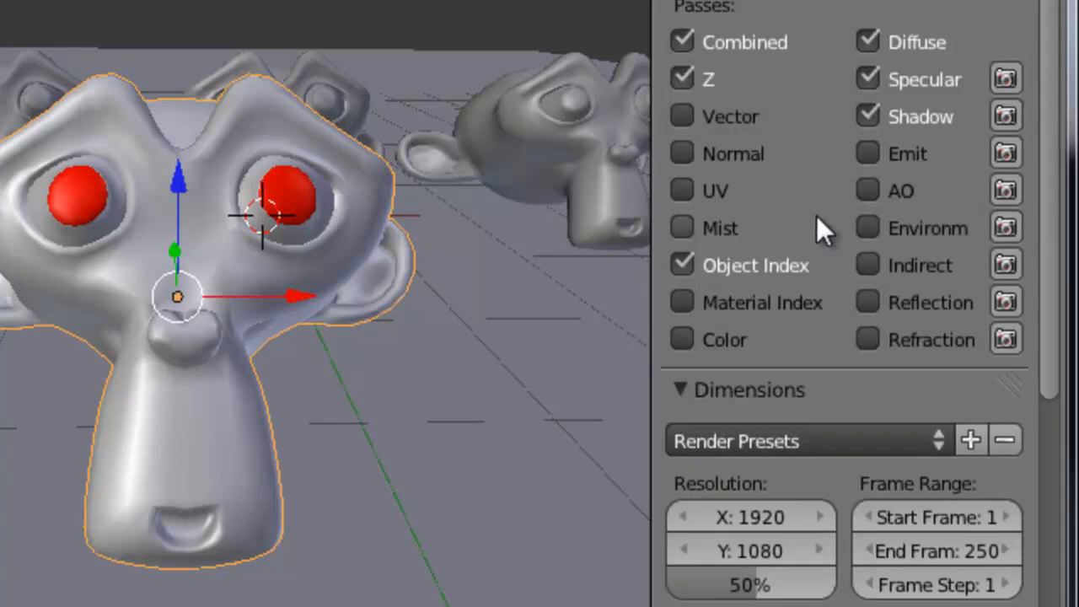
{"action": "left_click", "coordinate": [695, 298]}
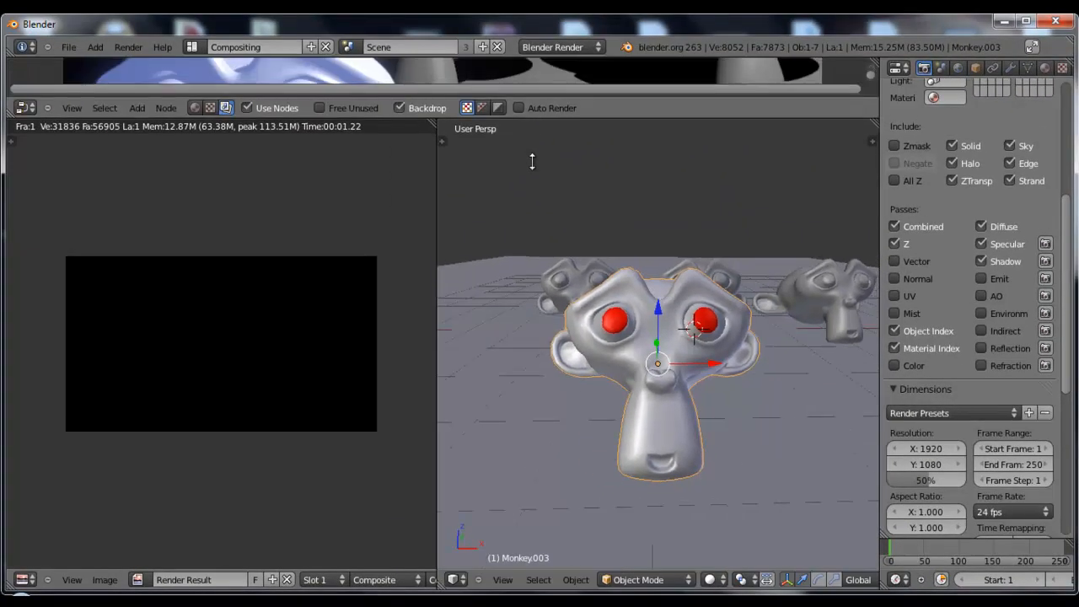
Enlarge the node editor and re-render the scene's RenderLayer from the Render Layers node
{"action": "left_click_drag", "start_coordinate": [532, 161], "coordinate": [529, 443]}
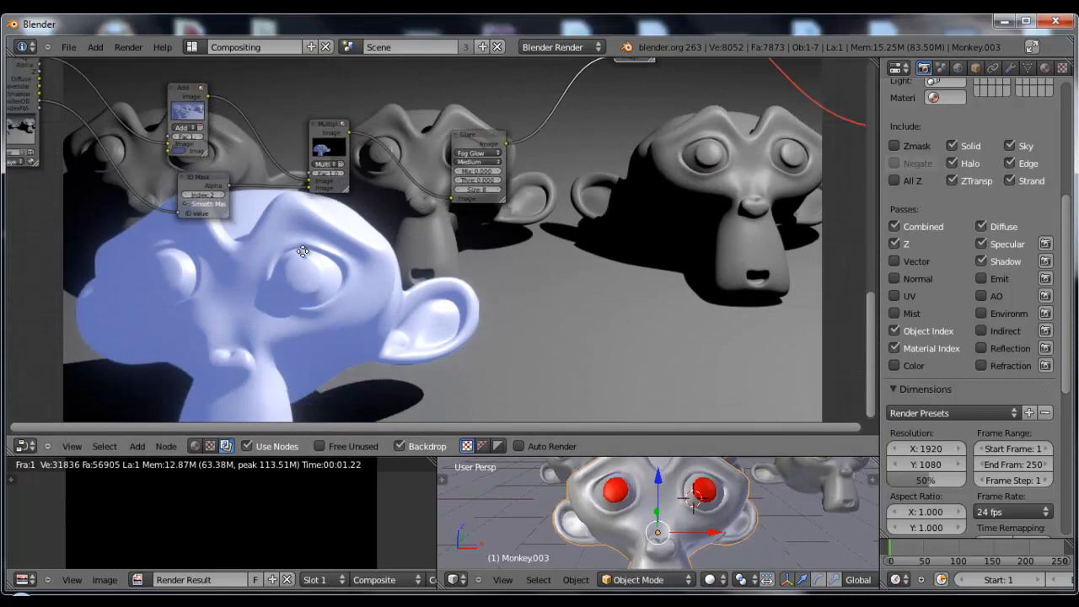
{"action": "middle_click_drag", "start_coordinate": [232, 236], "coordinate": [430, 214]}
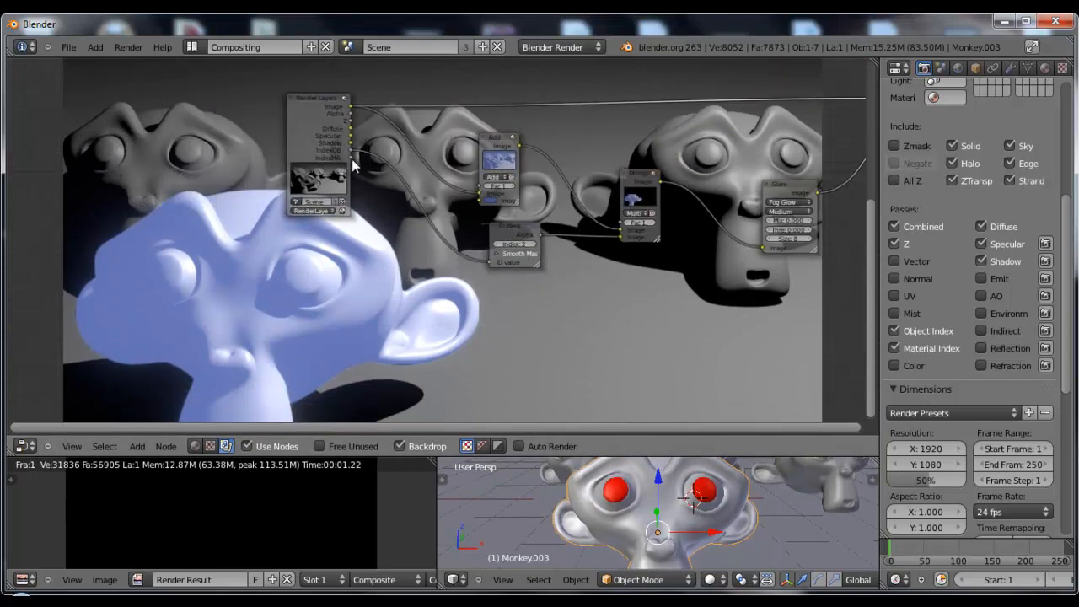
{"action": "middle_click_drag", "start_coordinate": [374, 194], "coordinate": [296, 226]}
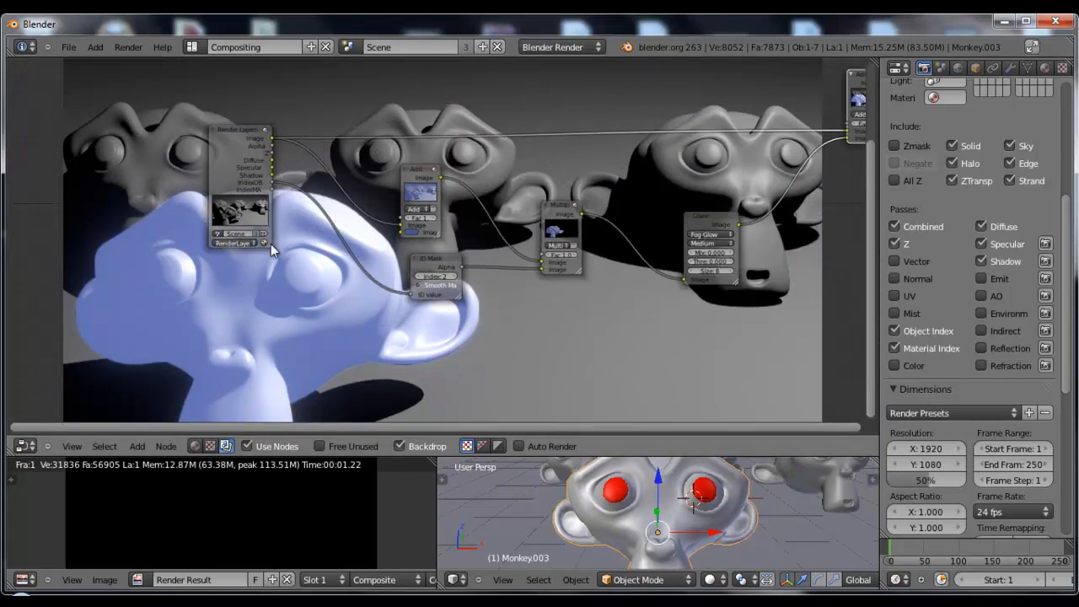
{"action": "left_click", "coordinate": [264, 244]}
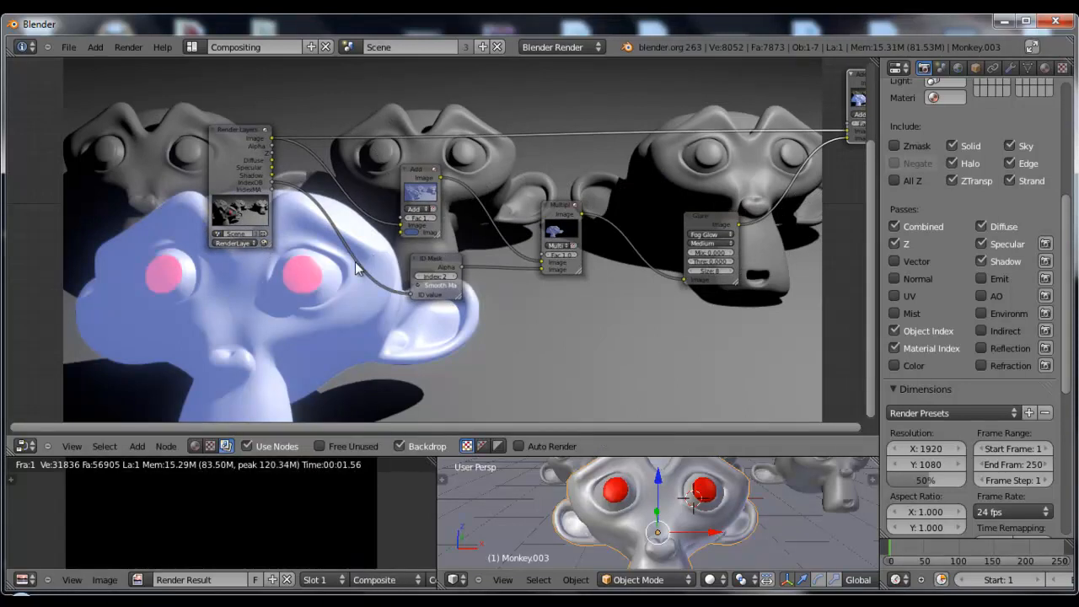
Maximize the node editor and delete the old glow nodes: both Add nodes, Multiply and Glare, keeping Render Layers and ID Mask
{"action": "key", "text": "ctrl+Up"}
{"action": "scroll", "coordinate": [697, 313], "scroll_direction": "down", "scroll_amount": 2}
{"action": "middle_click_drag", "start_coordinate": [693, 329], "coordinate": [670, 326]}
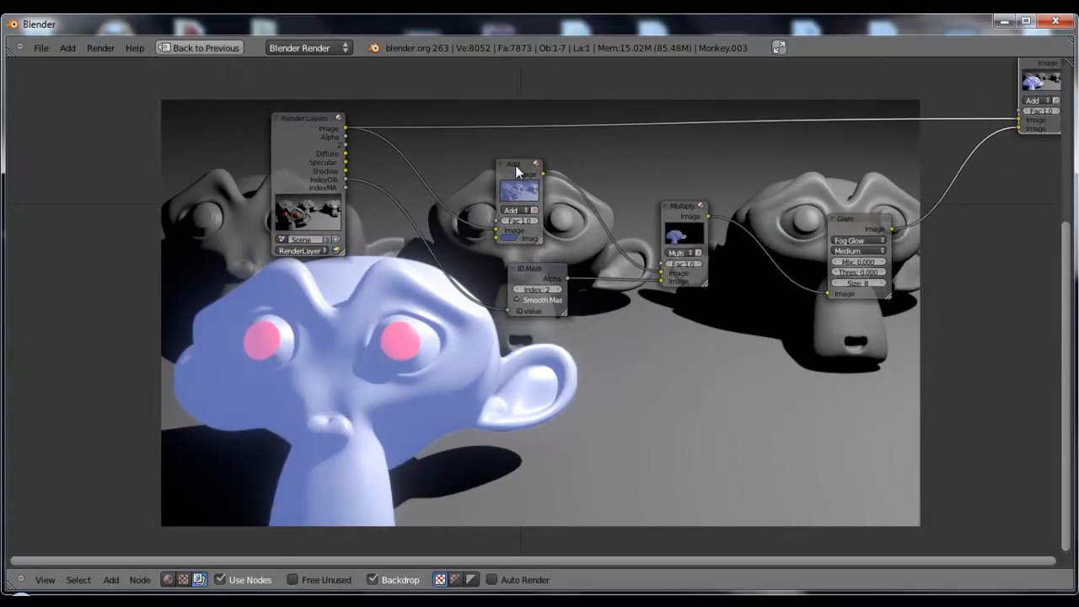
{"action": "left_click", "coordinate": [517, 166]}
{"action": "left_click", "coordinate": [684, 210], "text": "shift"}
{"action": "left_click", "coordinate": [858, 222], "text": "shift"}
{"action": "scroll", "coordinate": [860, 223], "scroll_direction": "down", "scroll_amount": 1}
{"action": "left_click", "coordinate": [967, 97], "text": "shift"}
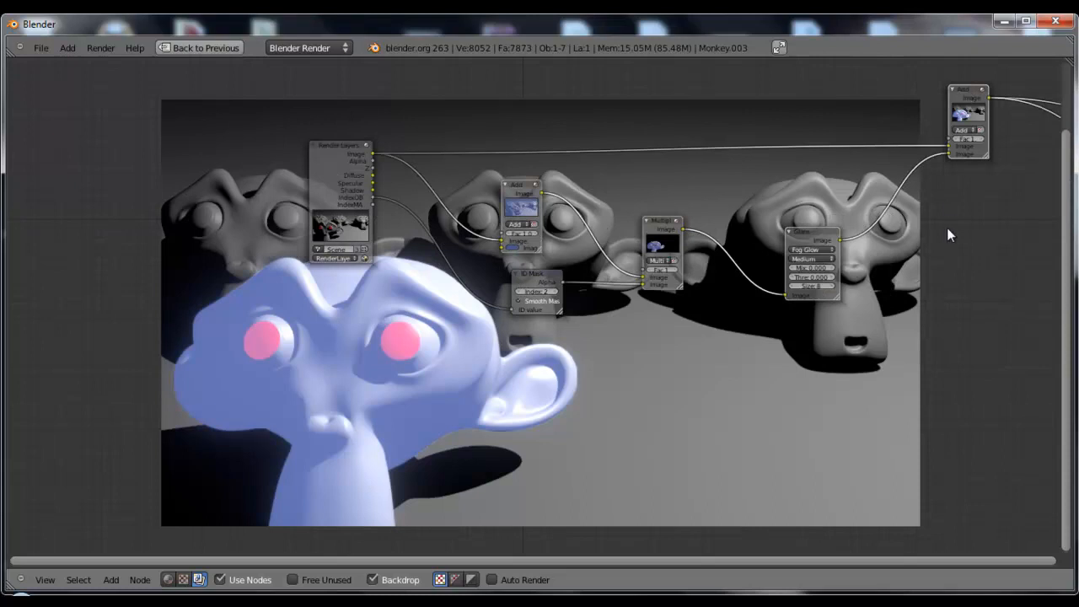
{"action": "key", "text": "x"}
{"action": "scroll", "coordinate": [596, 272], "scroll_direction": "down", "scroll_amount": 2}
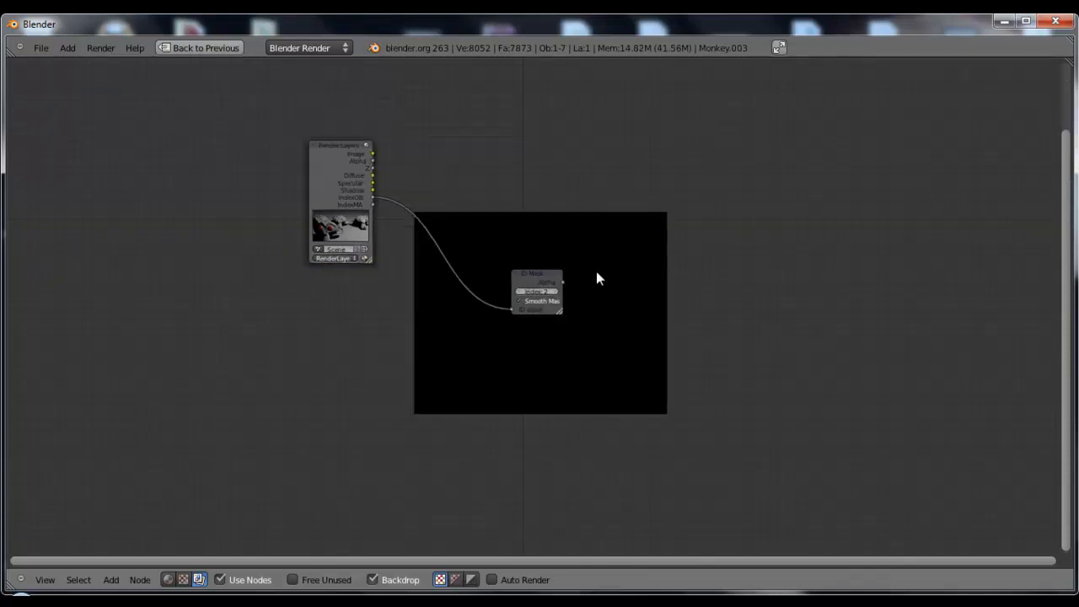
{"action": "scroll", "coordinate": [953, 182], "scroll_direction": "down", "scroll_amount": 2}
{"action": "left_click", "coordinate": [941, 178]}
{"action": "key", "text": "x"}
Bring the Composite and Viewer nodes closer to the ID Mask node and preview the mask's Alpha in the Viewer
{"action": "left_click_drag", "start_coordinate": [809, 95], "coordinate": [565, 148]}
{"action": "left_click_drag", "start_coordinate": [976, 252], "coordinate": [564, 226]}
{"action": "scroll", "coordinate": [549, 261], "scroll_direction": "up", "scroll_amount": 5}
{"action": "middle_click_drag", "start_coordinate": [499, 172], "coordinate": [540, 327]}
{"action": "left_click_drag", "start_coordinate": [812, 159], "coordinate": [903, 111]}
{"action": "scroll", "coordinate": [571, 192], "scroll_direction": "down", "scroll_amount": 1}
{"action": "middle_click_drag", "start_coordinate": [568, 180], "coordinate": [580, 221]}
{"action": "left_click_drag", "start_coordinate": [735, 93], "coordinate": [722, 98]}
{"action": "left_click_drag", "start_coordinate": [594, 421], "coordinate": [567, 253]}
{"action": "left_click", "coordinate": [490, 319], "text": "ctrl+shift"}
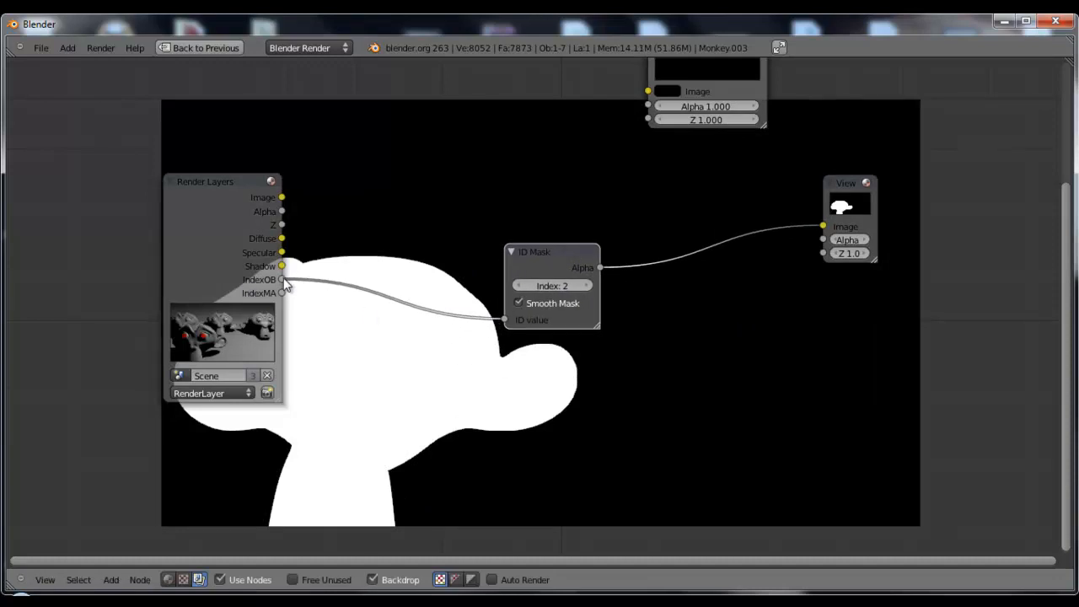
Feed the ID Mask from the IndexMA output instead of IndexOB and set its index to 3
{"action": "left_click_drag", "start_coordinate": [367, 265], "coordinate": [367, 302], "text": "ctrl"}
{"action": "left_click_drag", "start_coordinate": [284, 293], "coordinate": [505, 321]}
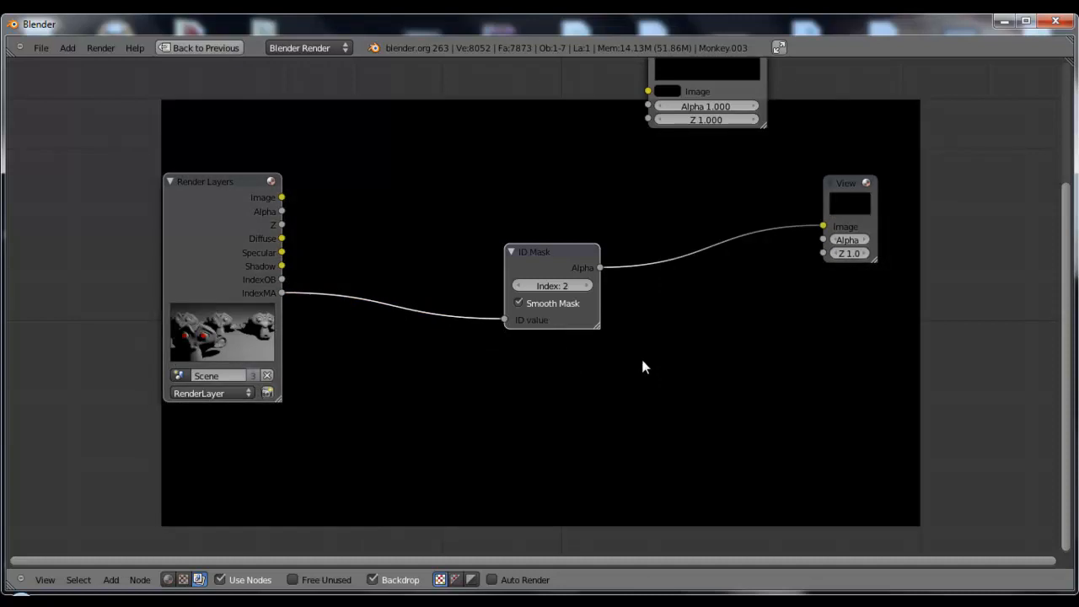
{"action": "middle_click_drag", "start_coordinate": [644, 366], "coordinate": [586, 298]}
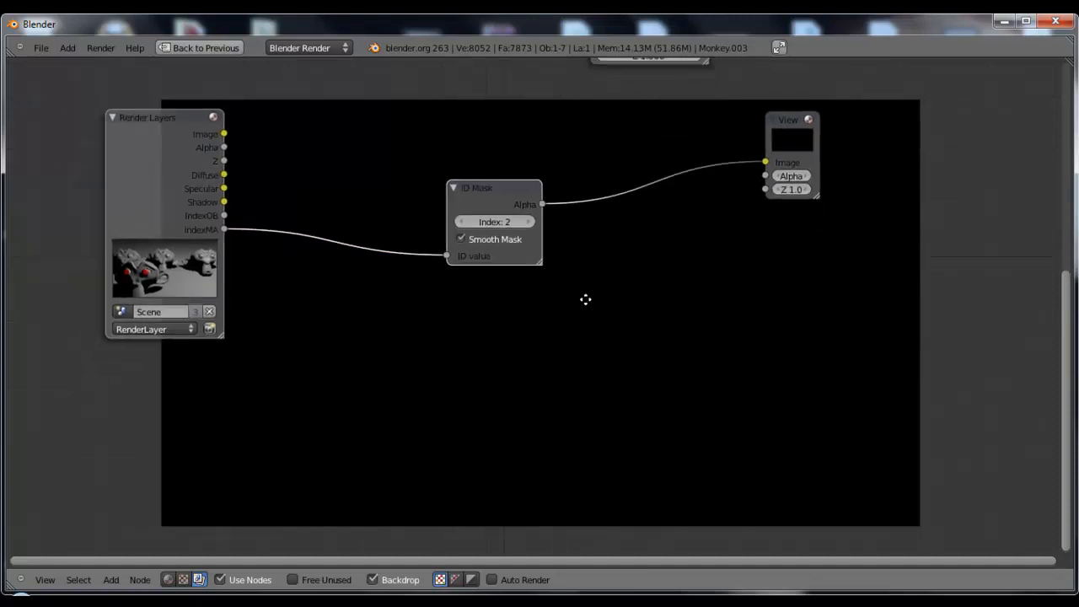
{"action": "left_click", "coordinate": [467, 226]}
{"action": "left_click", "coordinate": [469, 225]}
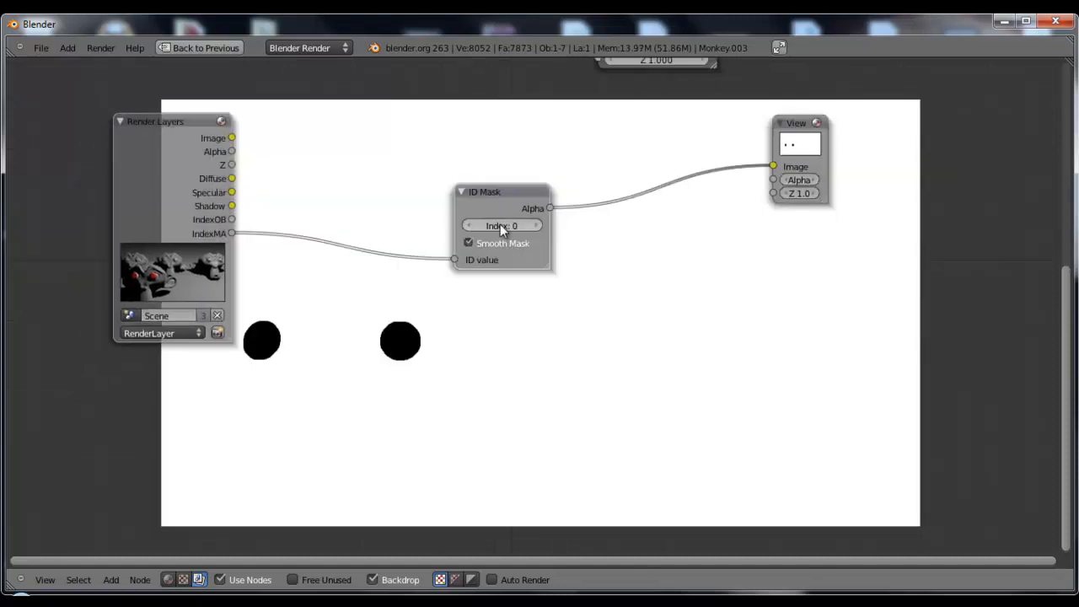
{"action": "left_click", "coordinate": [538, 225]}
{"action": "left_click", "coordinate": [538, 224]}
{"action": "left_click", "coordinate": [538, 225]}
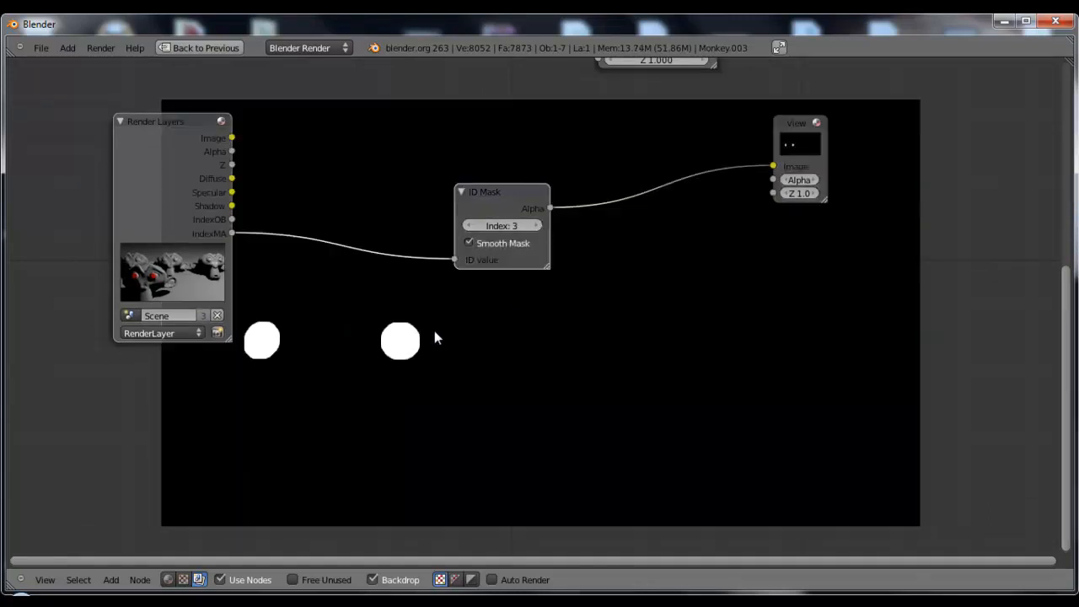
Space out the ID Mask, Viewer and Composite nodes to free room in the compositing tree
{"action": "middle_click_drag", "start_coordinate": [483, 326], "coordinate": [389, 312]}
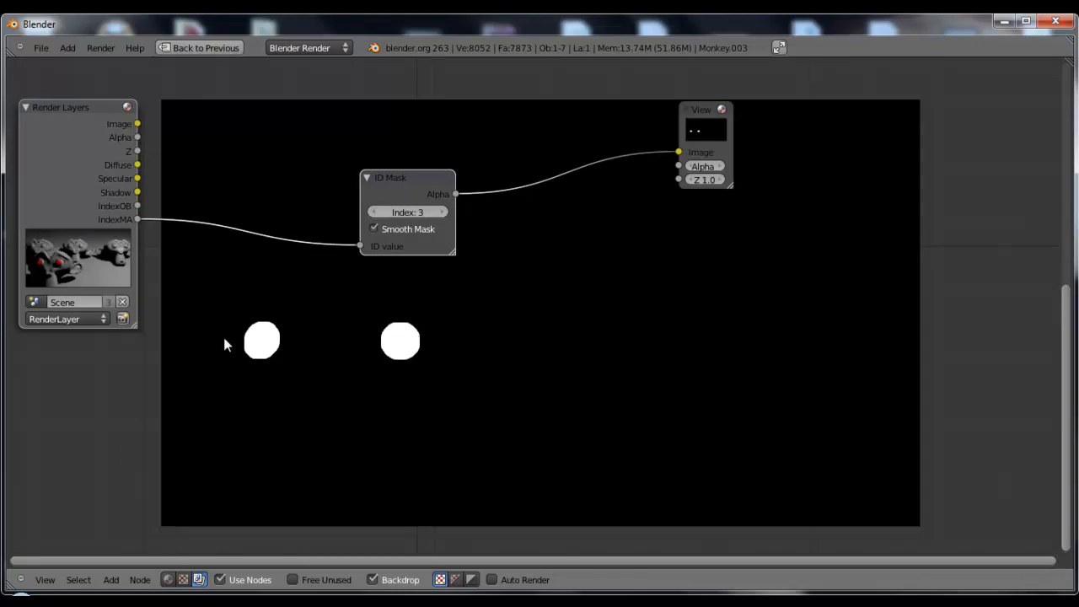
{"action": "middle_click_drag", "start_coordinate": [470, 286], "coordinate": [557, 358]}
{"action": "left_click_drag", "start_coordinate": [494, 246], "coordinate": [368, 303]}
{"action": "middle_click_drag", "start_coordinate": [592, 327], "coordinate": [596, 364]}
{"action": "left_click_drag", "start_coordinate": [828, 220], "coordinate": [899, 241]}
{"action": "scroll", "coordinate": [631, 233], "scroll_direction": "down", "scroll_amount": 1}
{"action": "left_click_drag", "start_coordinate": [639, 137], "coordinate": [802, 78]}
{"action": "scroll", "coordinate": [584, 227], "scroll_direction": "up", "scroll_amount": 1}
{"action": "middle_click_drag", "start_coordinate": [573, 262], "coordinate": [550, 213]}
Duplicate the Viewer node above the tree and preview the Render Layers image in the original Viewer
{"action": "left_click", "coordinate": [790, 197]}
{"action": "key", "text": "shift+d"}
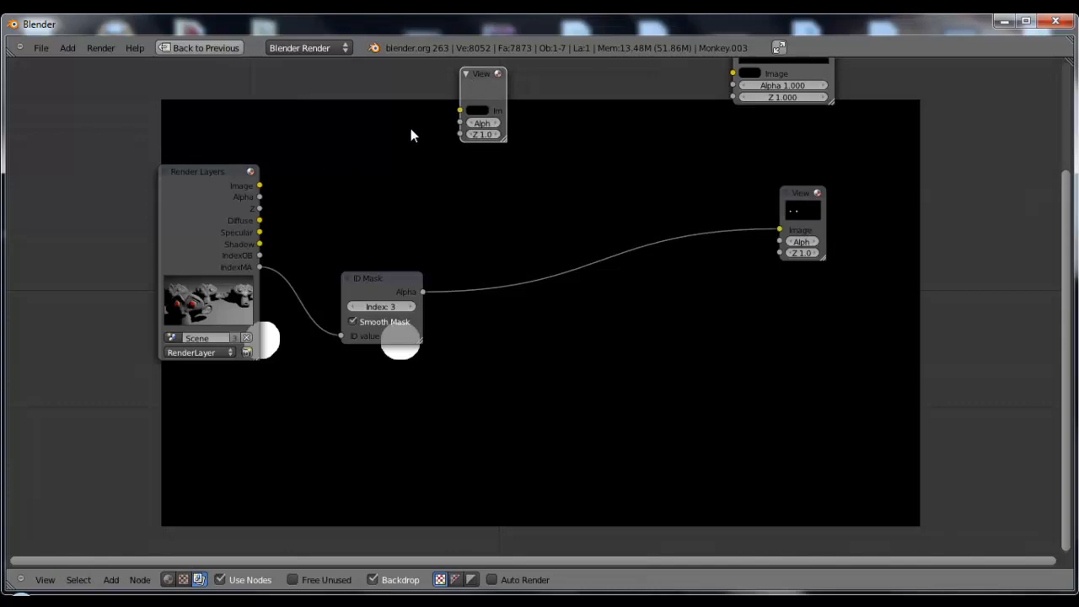
{"action": "left_click", "coordinate": [237, 180], "text": "ctrl+shift"}
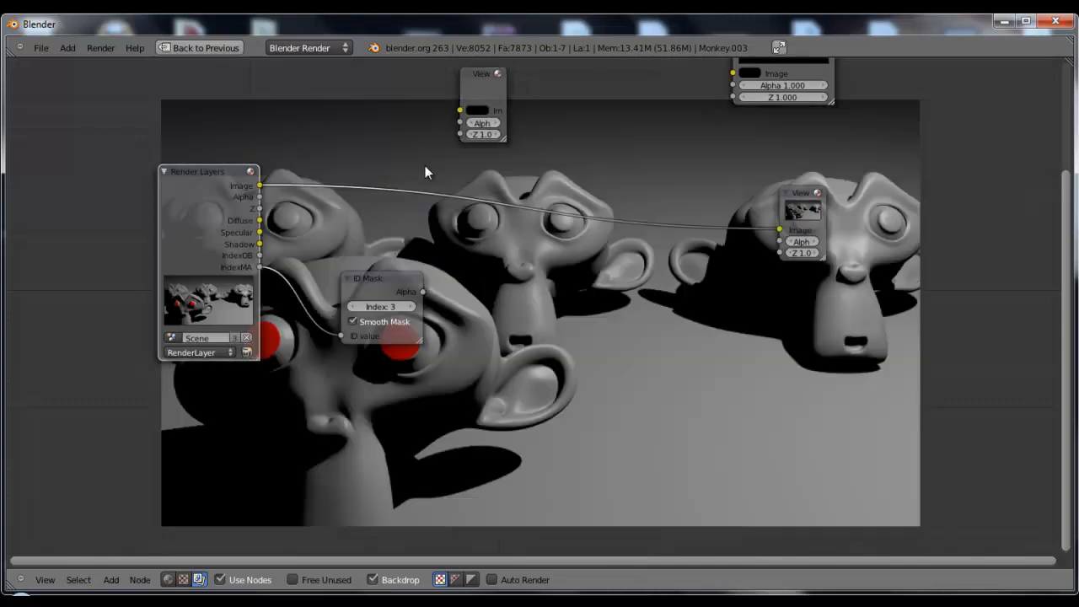
Insert a Mix node set to Multiply before the Viewer and connect the ID Mask's Alpha to its second image input
{"action": "key", "text": "shift+a"}
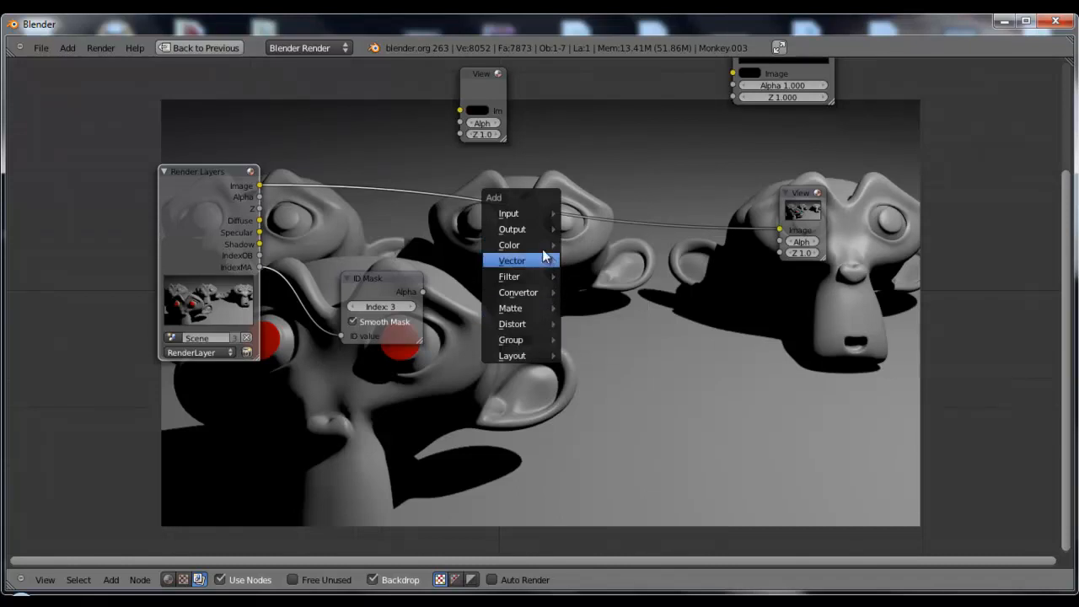
{"action": "mouse_move", "coordinate": [548, 245]}
{"action": "left_click", "coordinate": [605, 260]}
{"action": "left_click", "coordinate": [518, 242]}
{"action": "left_click", "coordinate": [516, 249]}
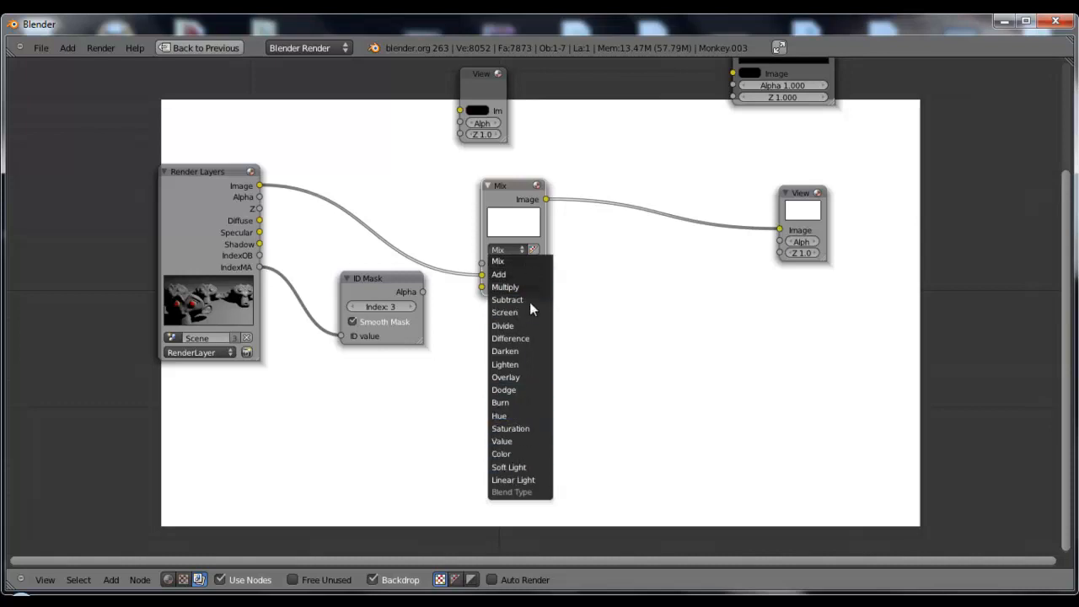
{"action": "left_click", "coordinate": [518, 286]}
{"action": "left_click_drag", "start_coordinate": [423, 292], "coordinate": [483, 289]}
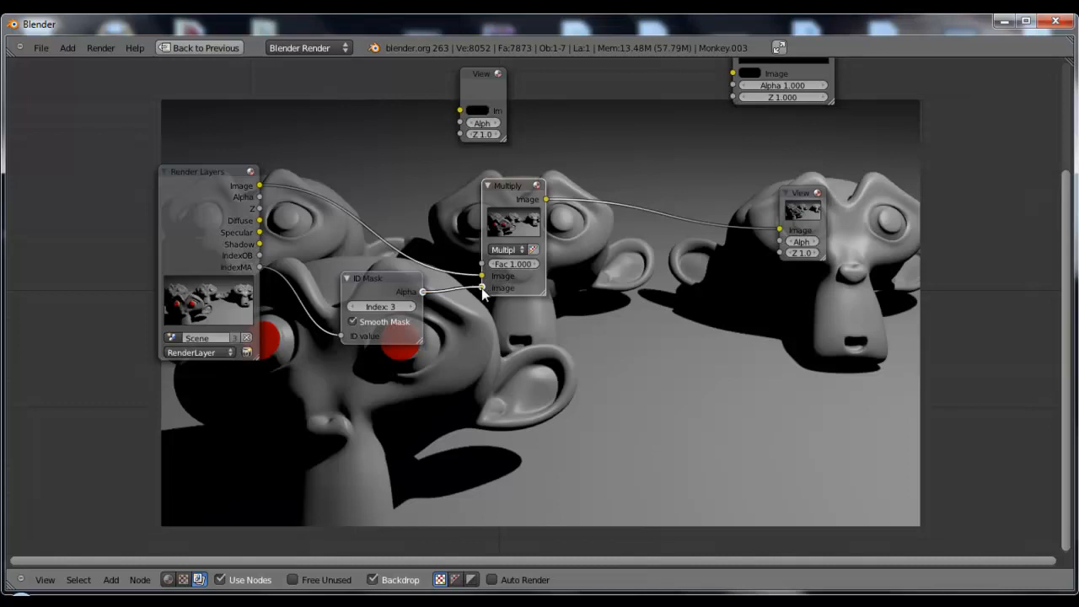
{"action": "middle_click_drag", "start_coordinate": [691, 381], "coordinate": [578, 342]}
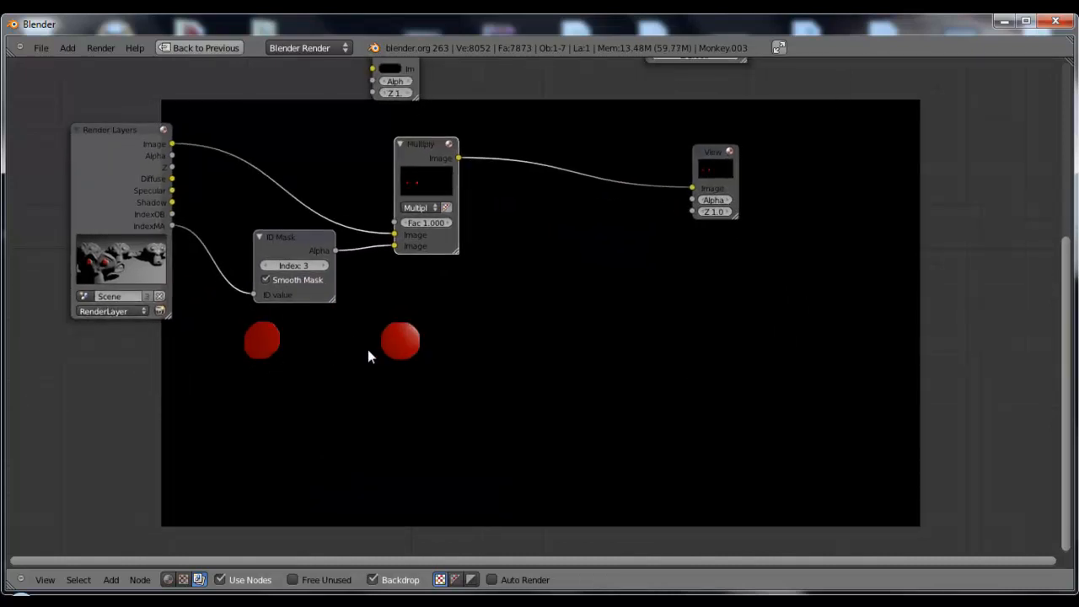
Move the Viewer aside and add a Glare node set to Fog Glow between it and the Multiply node
{"action": "left_click_drag", "start_coordinate": [725, 157], "coordinate": [773, 163]}
{"action": "key", "text": "shift+a"}
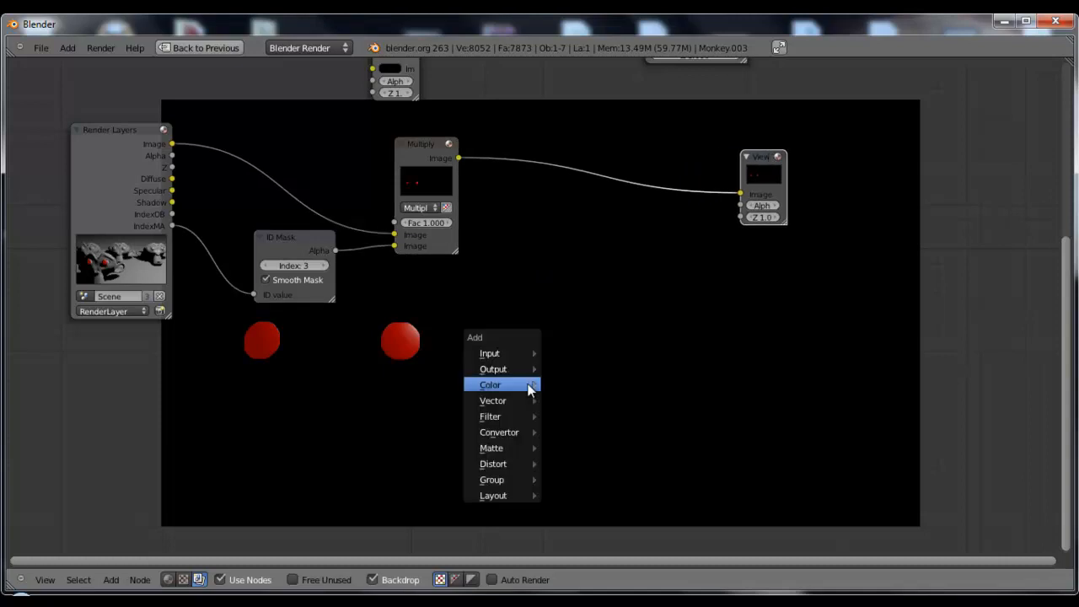
{"action": "mouse_move", "coordinate": [517, 416]}
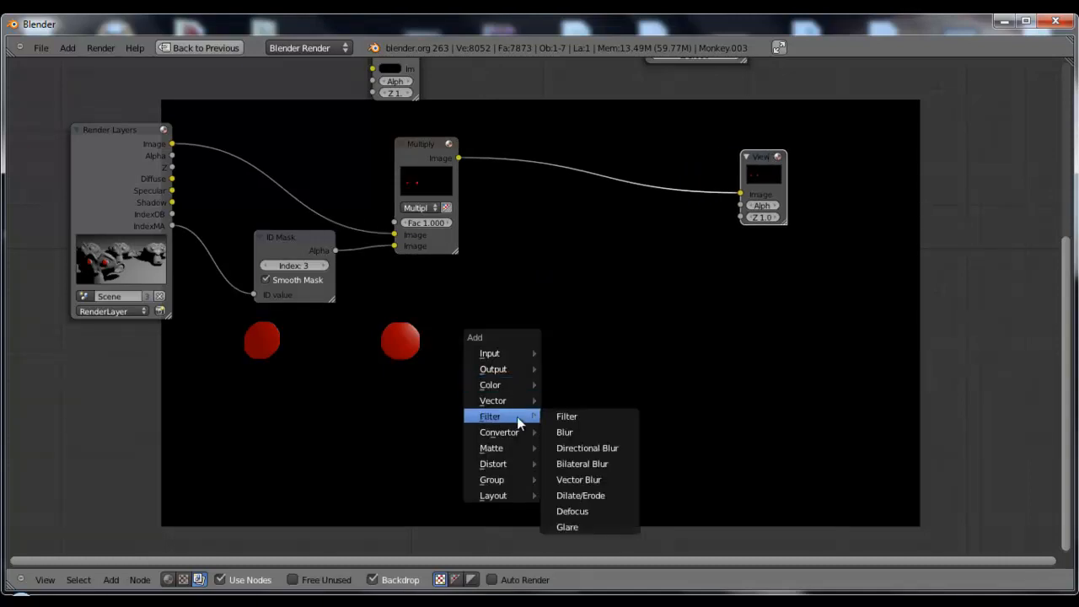
{"action": "left_click", "coordinate": [590, 527]}
{"action": "left_click", "coordinate": [666, 246]}
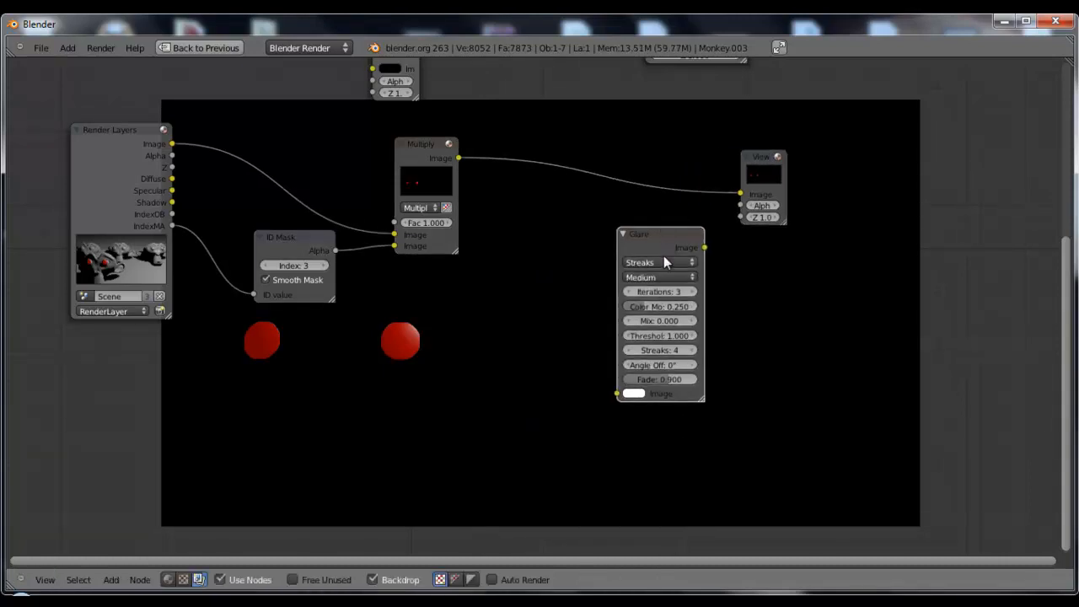
{"action": "left_click", "coordinate": [656, 262]}
{"action": "left_click", "coordinate": [663, 223]}
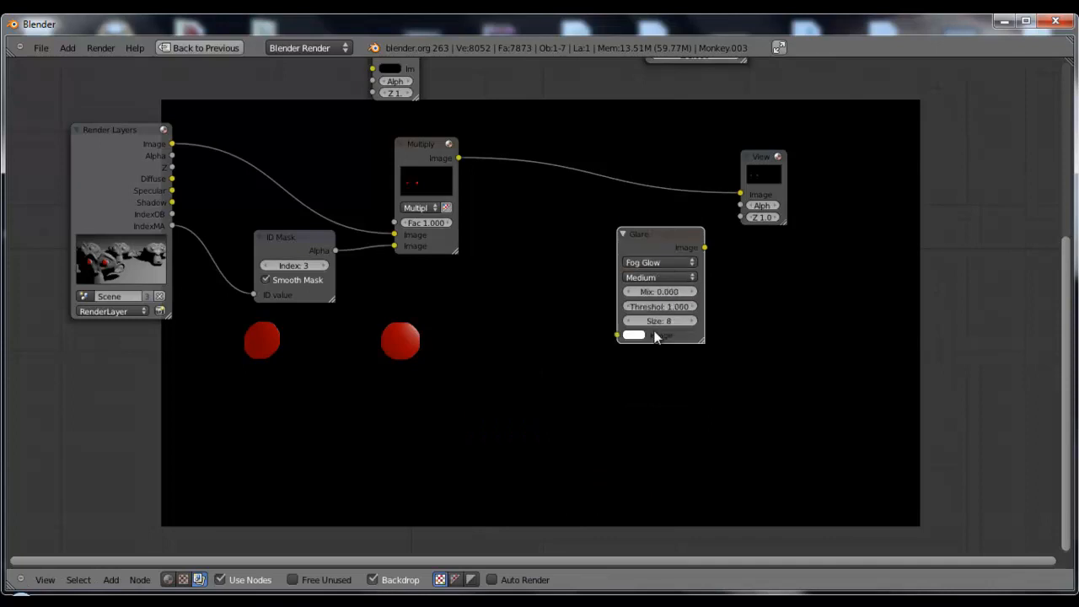
Set the Glare threshold to 0.000, feed it the Multiply output and preview the glare in the Viewer
{"action": "left_click_drag", "start_coordinate": [663, 307], "coordinate": [550, 313]}
{"action": "left_click_drag", "start_coordinate": [461, 158], "coordinate": [618, 335]}
{"action": "left_click", "coordinate": [670, 242], "text": "ctrl+shift"}
{"action": "middle_click_drag", "start_coordinate": [518, 332], "coordinate": [436, 306]}
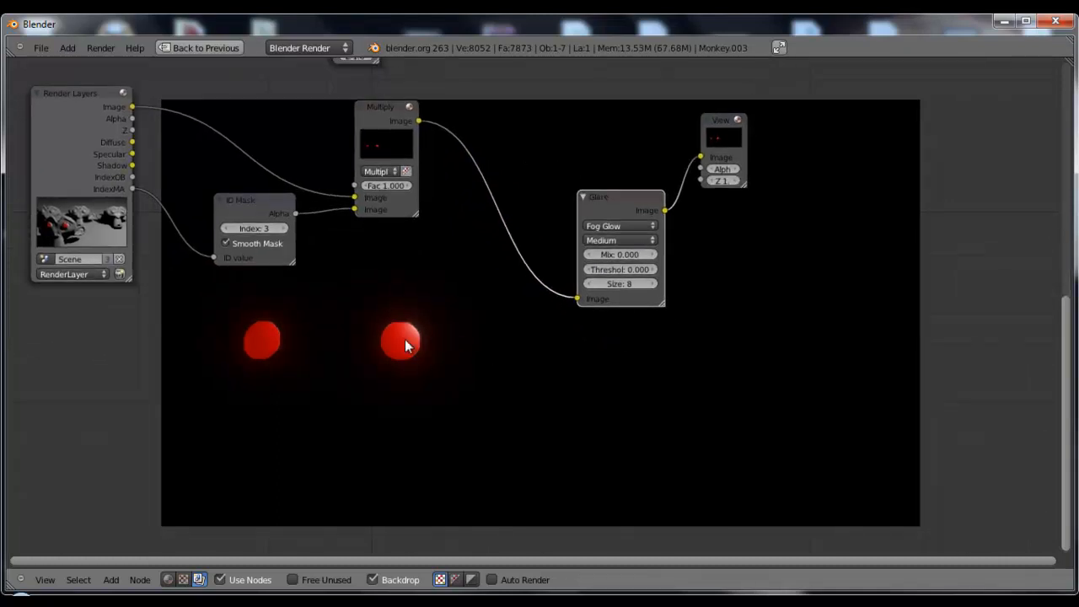
Spread the Glare and Viewer nodes apart and add a Mix node set to Add between them
{"action": "left_click_drag", "start_coordinate": [613, 197], "coordinate": [530, 195]}
{"action": "left_click_drag", "start_coordinate": [721, 120], "coordinate": [805, 154]}
{"action": "middle_click_drag", "start_coordinate": [557, 160], "coordinate": [552, 283]}
{"action": "key", "text": "shift+a"}
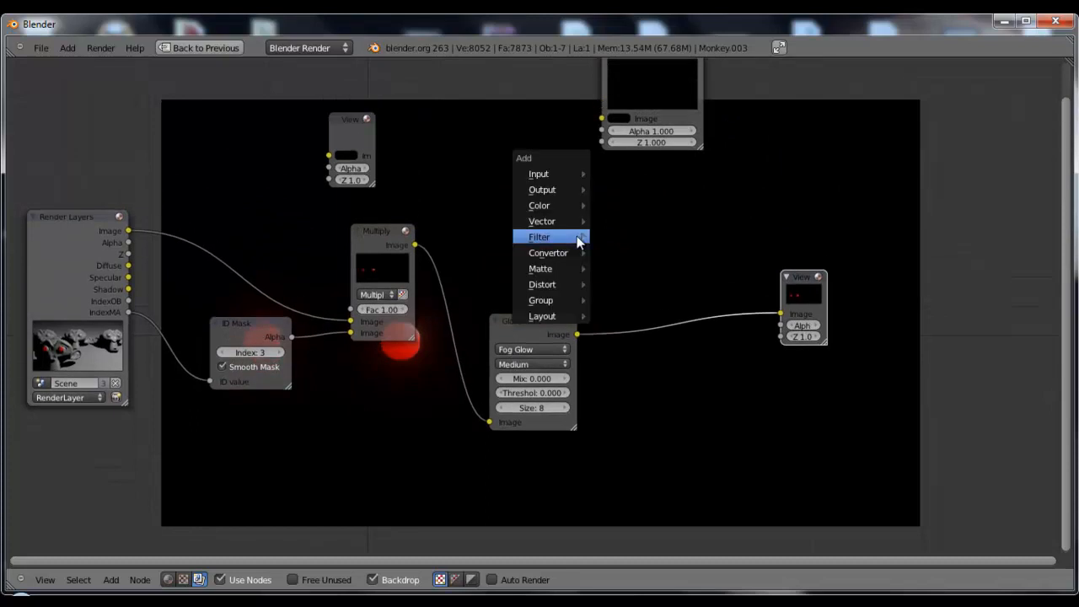
{"action": "mouse_move", "coordinate": [563, 206]}
{"action": "left_click", "coordinate": [614, 221]}
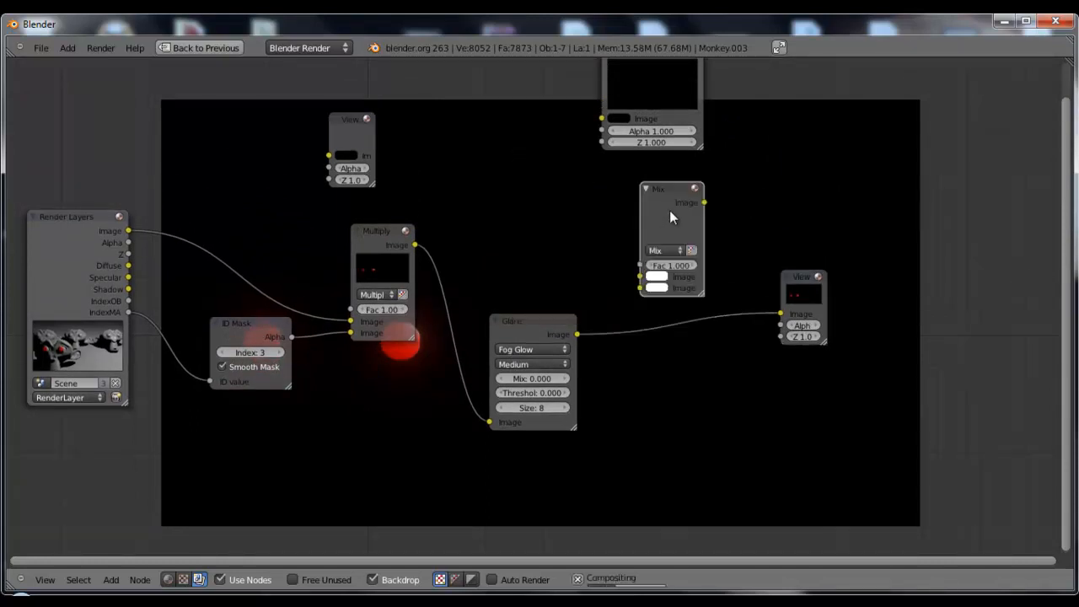
{"action": "left_click", "coordinate": [683, 224]}
{"action": "left_click", "coordinate": [689, 234]}
{"action": "left_click", "coordinate": [693, 261]}
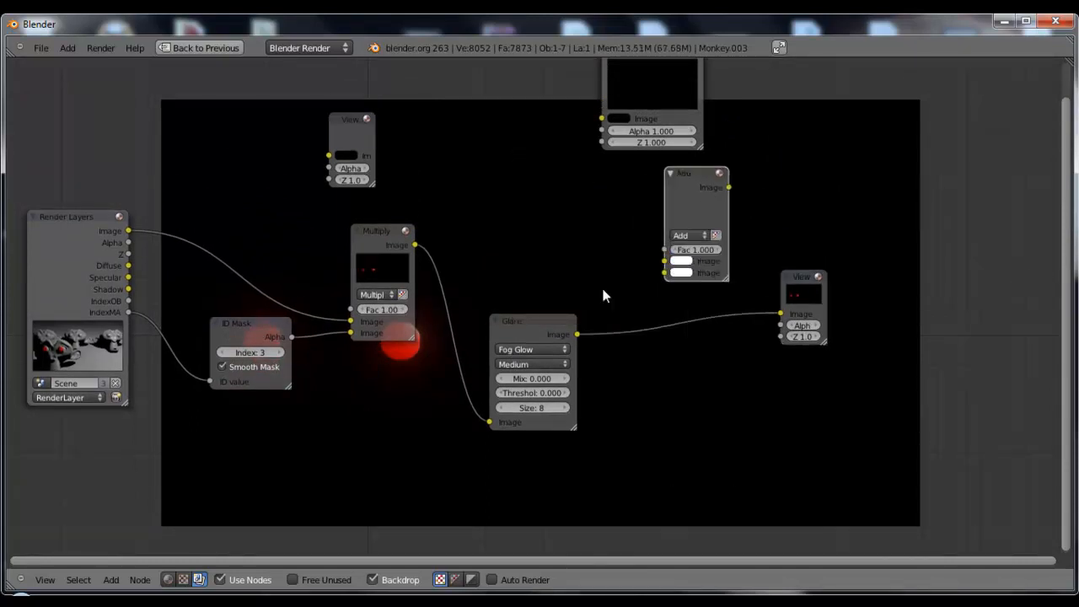
Link the Glare to the Add node's second image input and Render Layers Image to its factor, previewing Add in the Viewer
{"action": "left_click_drag", "start_coordinate": [578, 334], "coordinate": [665, 273]}
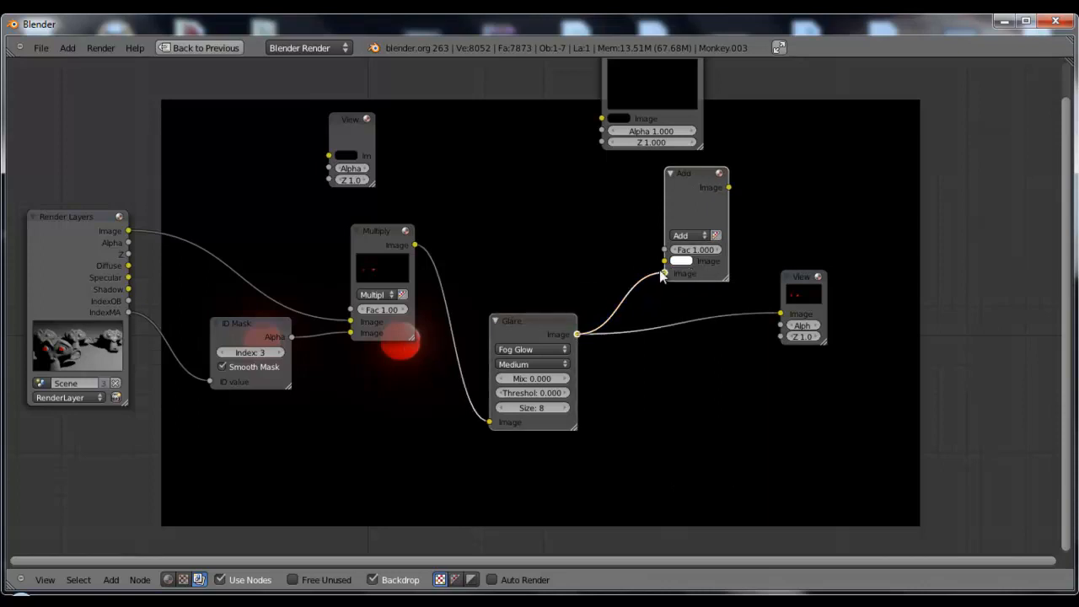
{"action": "key", "text": "g"}
{"action": "left_click", "coordinate": [141, 230]}
{"action": "left_click_drag", "start_coordinate": [131, 231], "coordinate": [717, 249]}
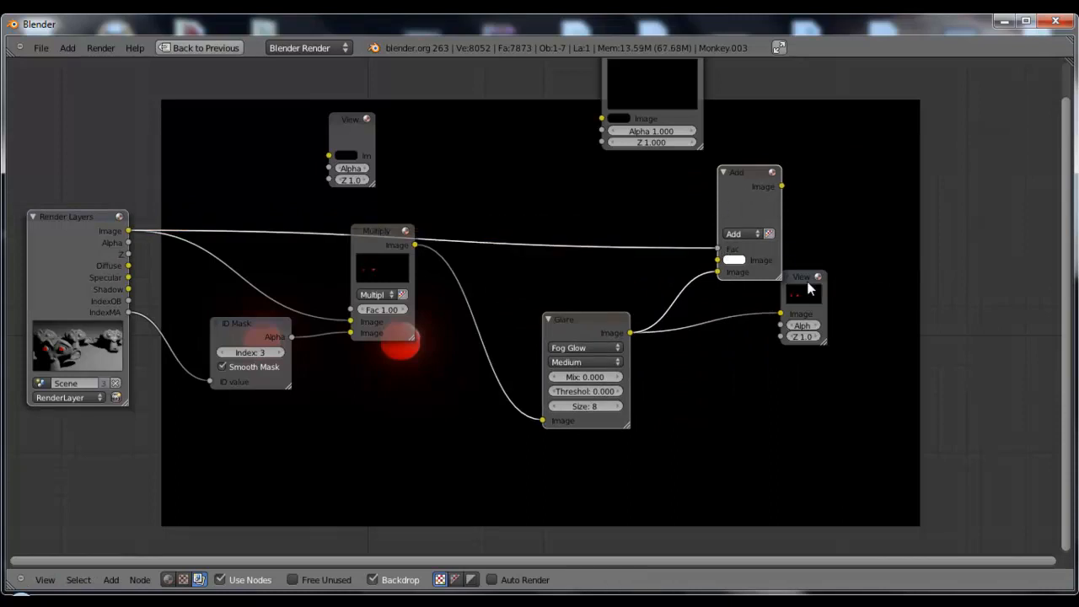
{"action": "left_click_drag", "start_coordinate": [817, 282], "coordinate": [945, 210]}
{"action": "left_click", "coordinate": [765, 196], "text": "ctrl+shift"}
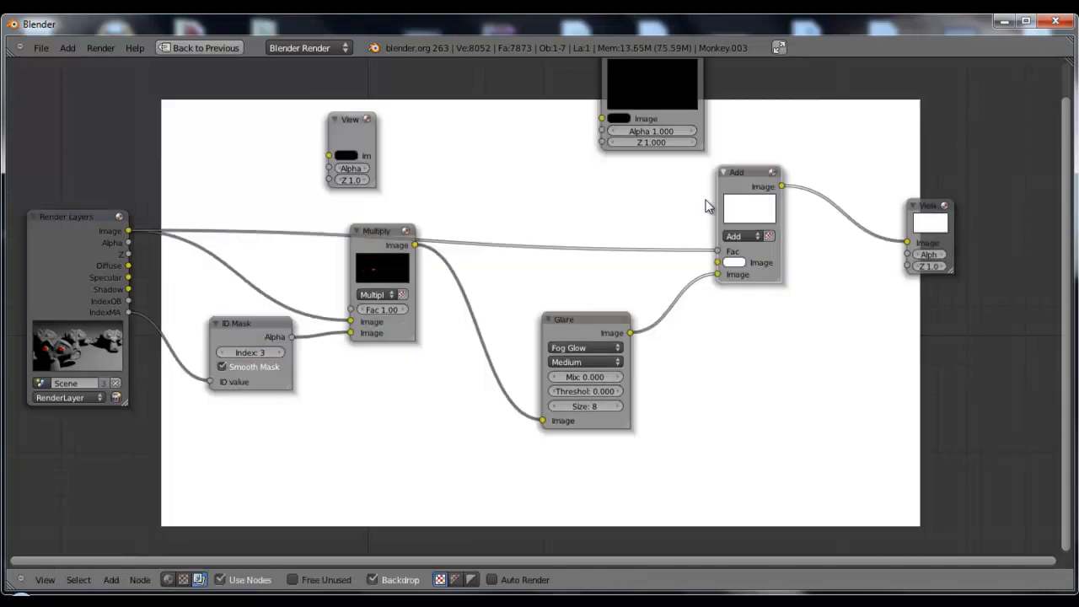
Cut the link into the Add node's factor and connect the Render Layers Image to its first image input instead
{"action": "left_click_drag", "start_coordinate": [672, 227], "coordinate": [675, 274], "text": "ctrl"}
{"action": "left_click_drag", "start_coordinate": [128, 231], "coordinate": [717, 262]}
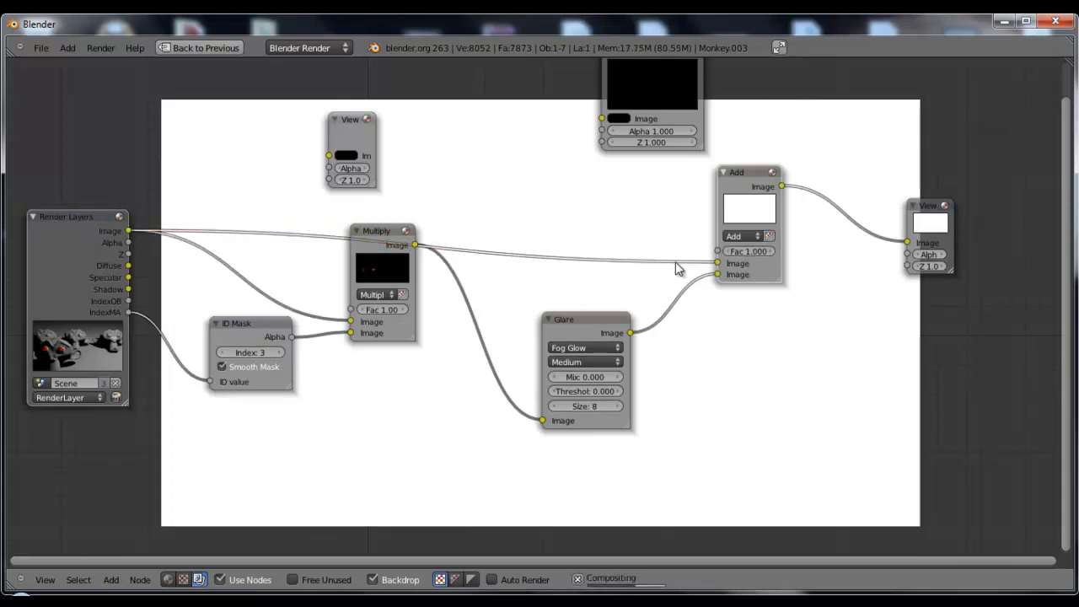
{"action": "scroll", "coordinate": [624, 303], "scroll_direction": "down", "scroll_amount": 3}
{"action": "middle_click_drag", "start_coordinate": [684, 361], "coordinate": [527, 219]}
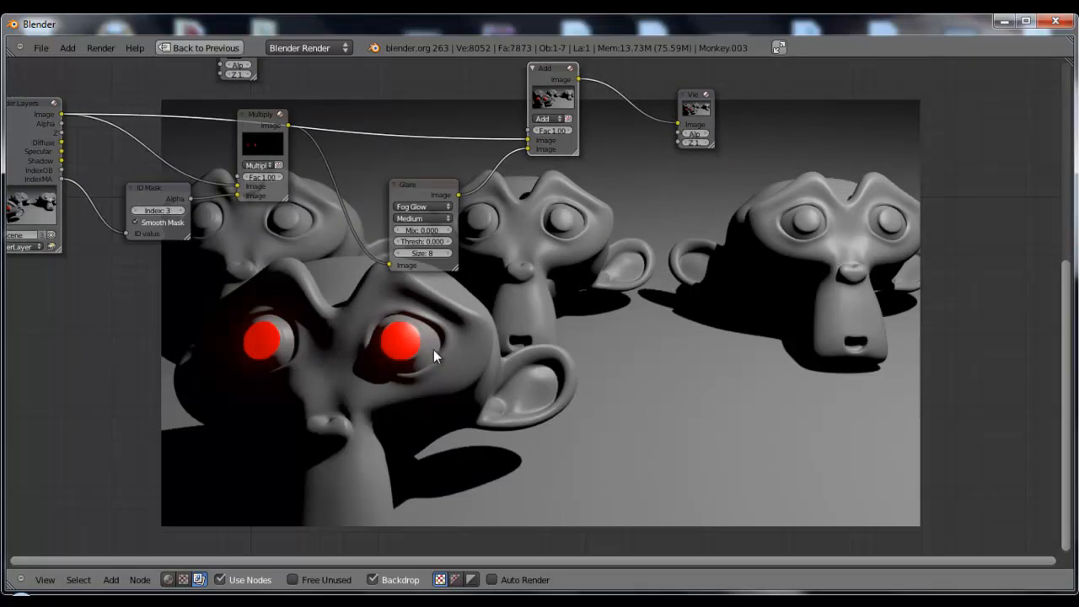
Reposition the Add and Multiply nodes slightly to tidy the eye-glow node tree
{"action": "middle_click_drag", "start_coordinate": [615, 247], "coordinate": [689, 376]}
{"action": "left_click_drag", "start_coordinate": [620, 210], "coordinate": [641, 188]}
{"action": "left_click_drag", "start_coordinate": [321, 255], "coordinate": [340, 272]}
{"action": "scroll", "coordinate": [606, 284], "scroll_direction": "up", "scroll_amount": 3}
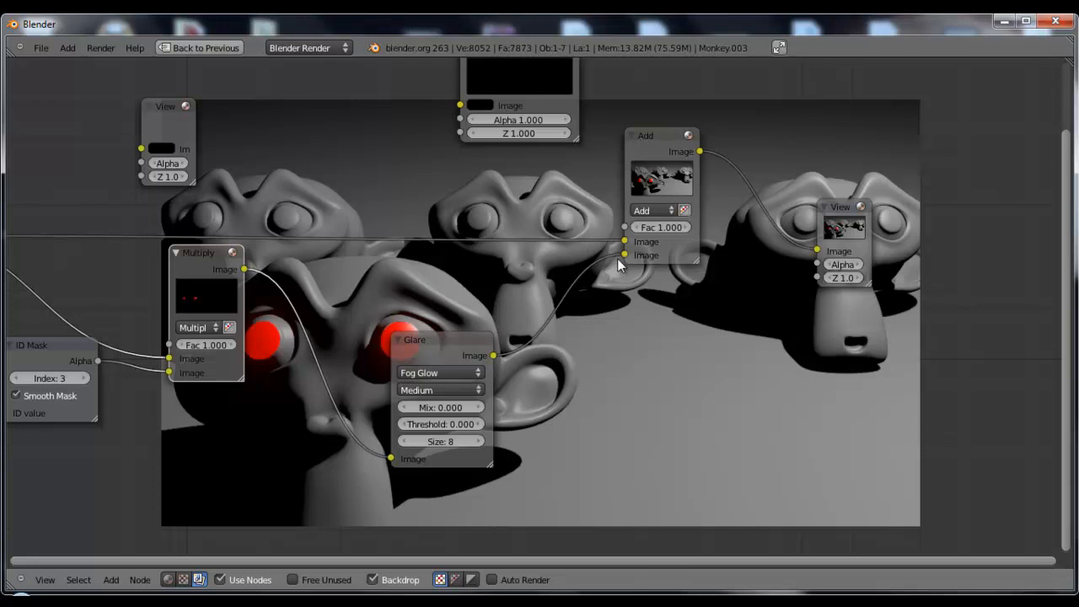
Raise the Add node's factor gradually to 5.000 to strengthen the eye glow
{"action": "middle_click_drag", "start_coordinate": [650, 260], "coordinate": [623, 292]}
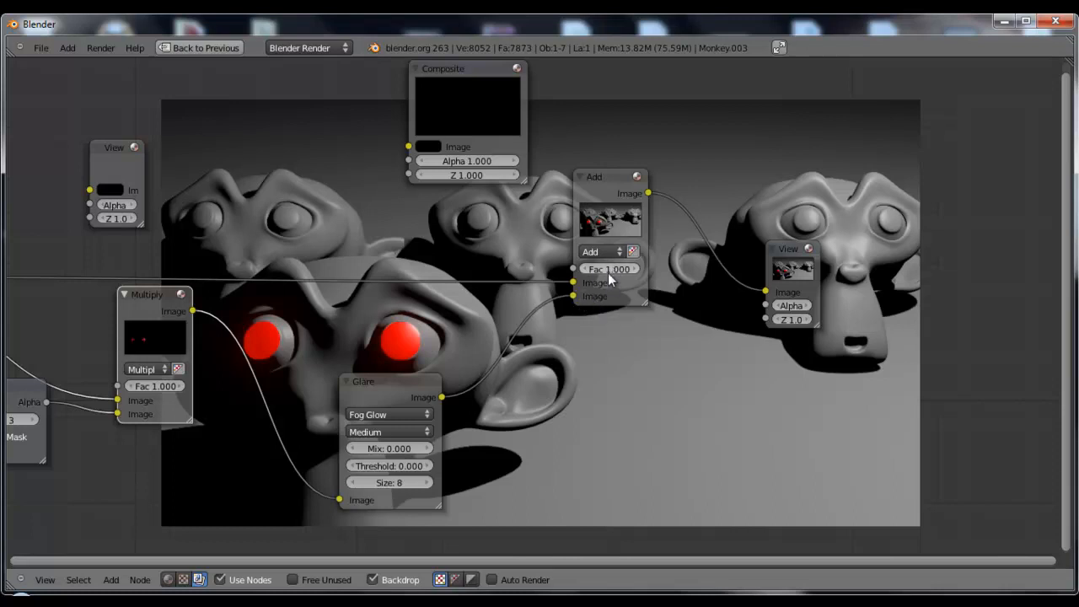
{"action": "left_click_drag", "start_coordinate": [608, 267], "coordinate": [710, 263]}
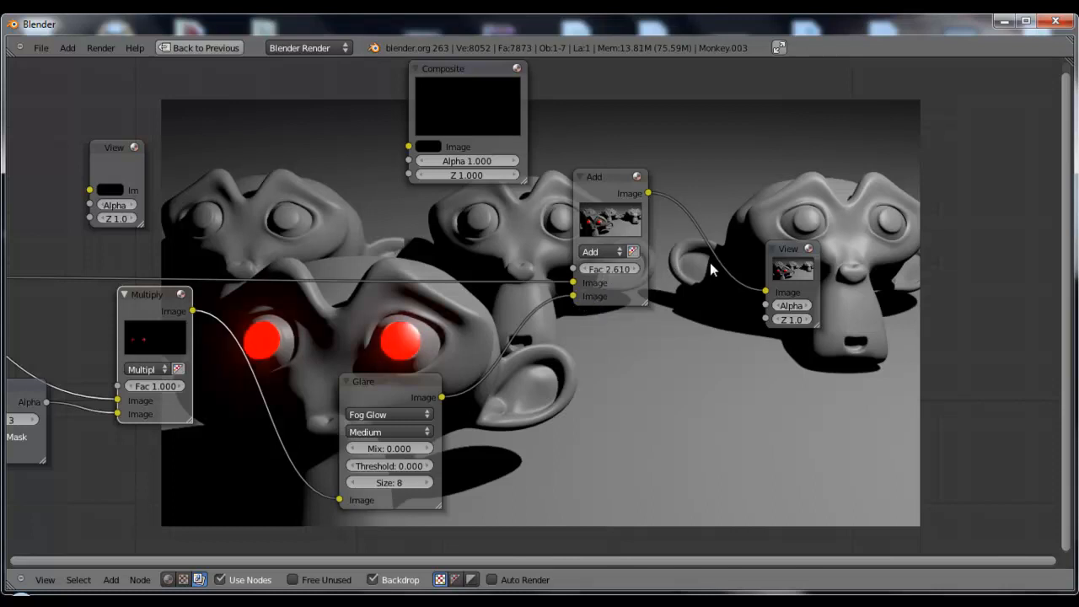
{"action": "middle_click_drag", "start_coordinate": [611, 296], "coordinate": [576, 321]}
{"action": "left_click_drag", "start_coordinate": [578, 295], "coordinate": [639, 295]}
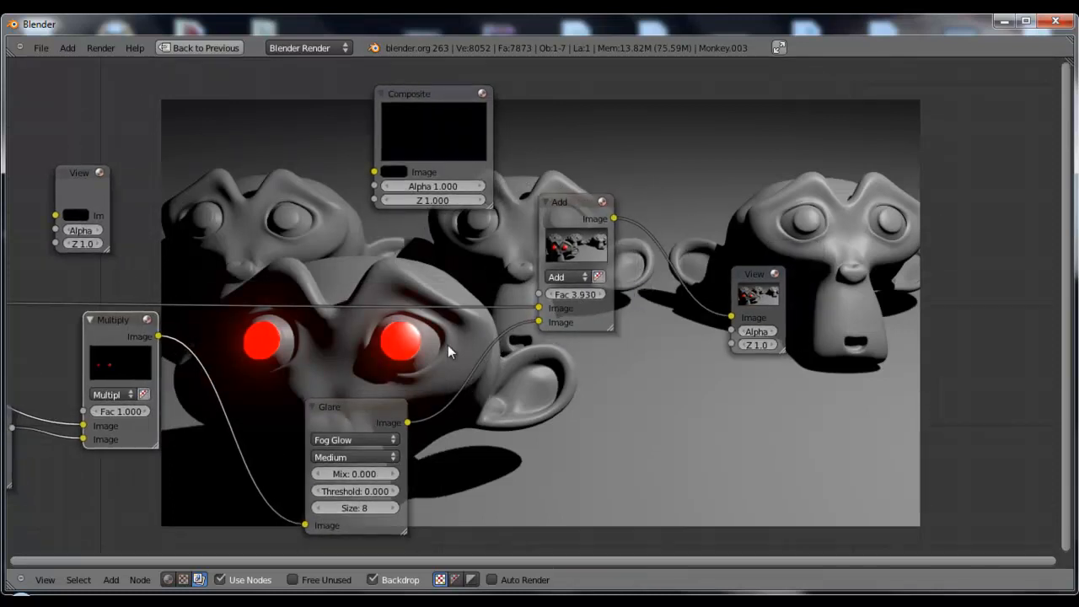
{"action": "left_click_drag", "start_coordinate": [577, 295], "coordinate": [790, 286]}
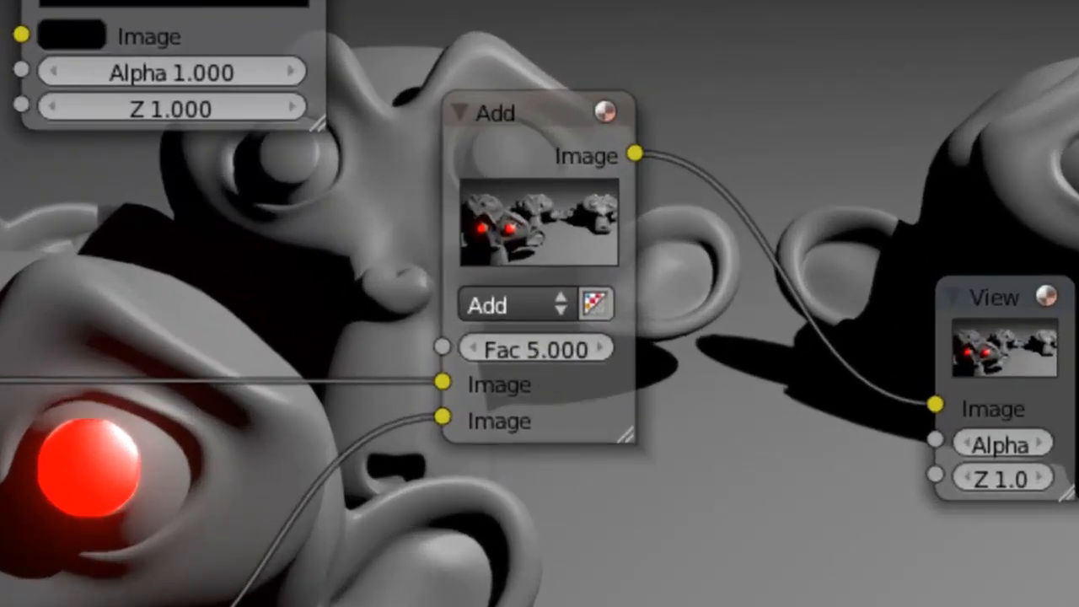
Try a factor of 200 on the Add node, then set the factor to 0
{"action": "left_click", "coordinate": [548, 352]}
{"action": "type", "text": "200"}
{"action": "key", "text": "Return"}
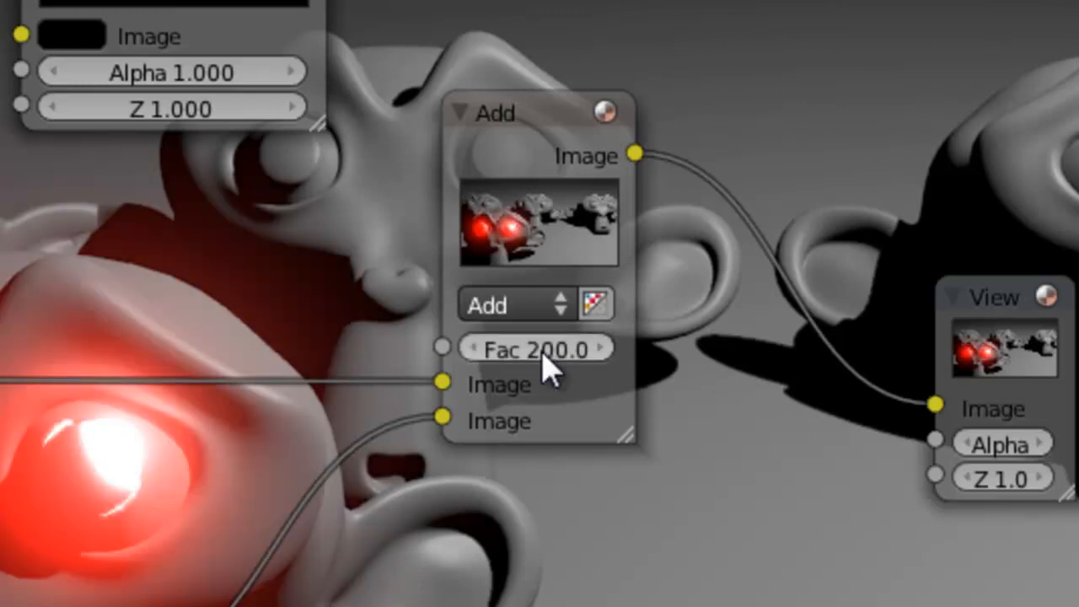
{"action": "left_click", "coordinate": [530, 348]}
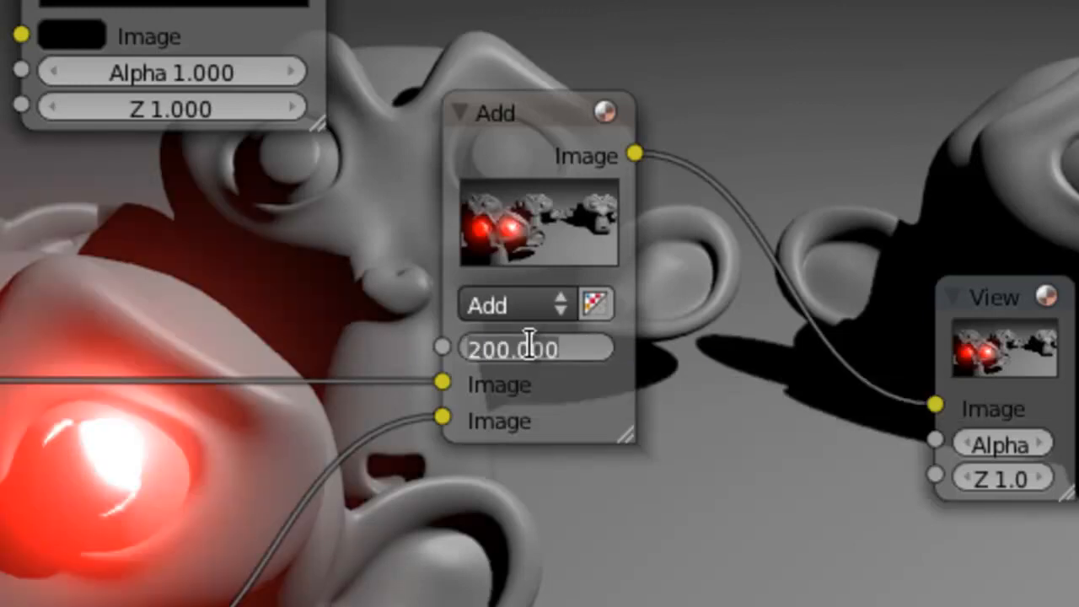
{"action": "type", "text": "0"}
{"action": "key", "text": "Return"}
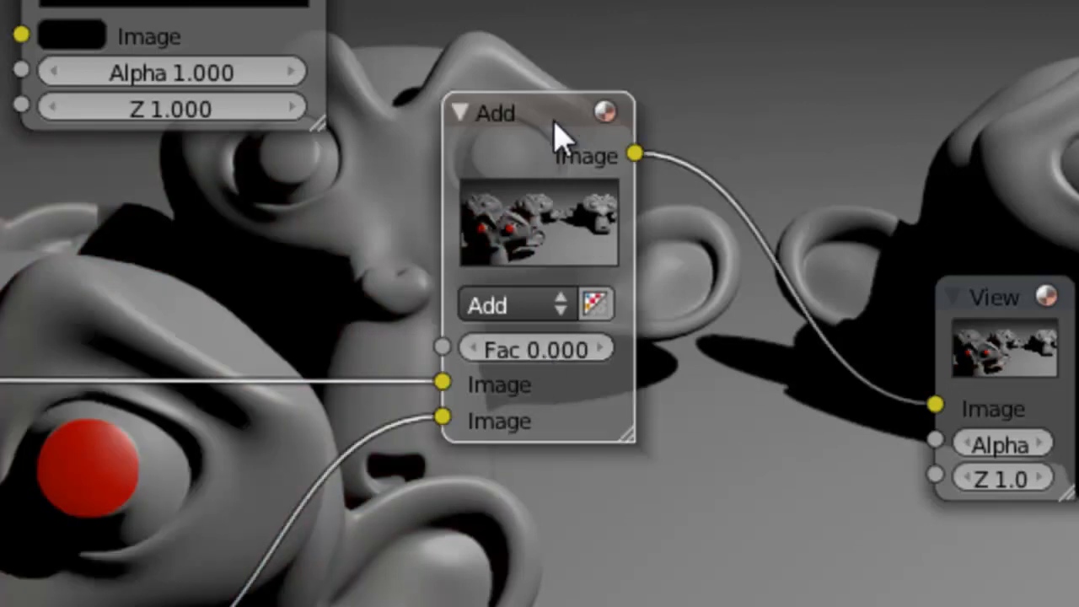
Move the Add node closer to the Viewer node to free space in front of its inputs
{"action": "left_click_drag", "start_coordinate": [516, 121], "coordinate": [583, 120]}
{"action": "left_click_drag", "start_coordinate": [177, 0], "coordinate": [230, 0]}
{"action": "left_click_drag", "start_coordinate": [597, 116], "coordinate": [604, 98]}
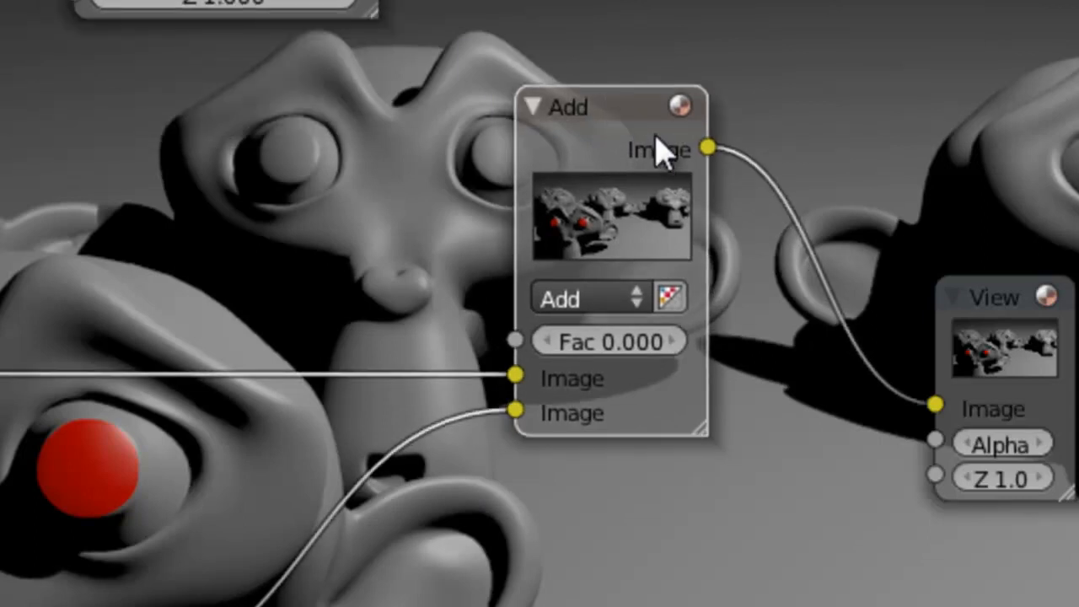
Add a Value input node and connect its output to the Add node's factor
{"action": "key", "text": "shift+a"}
{"action": "mouse_move", "coordinate": [186, 137]}
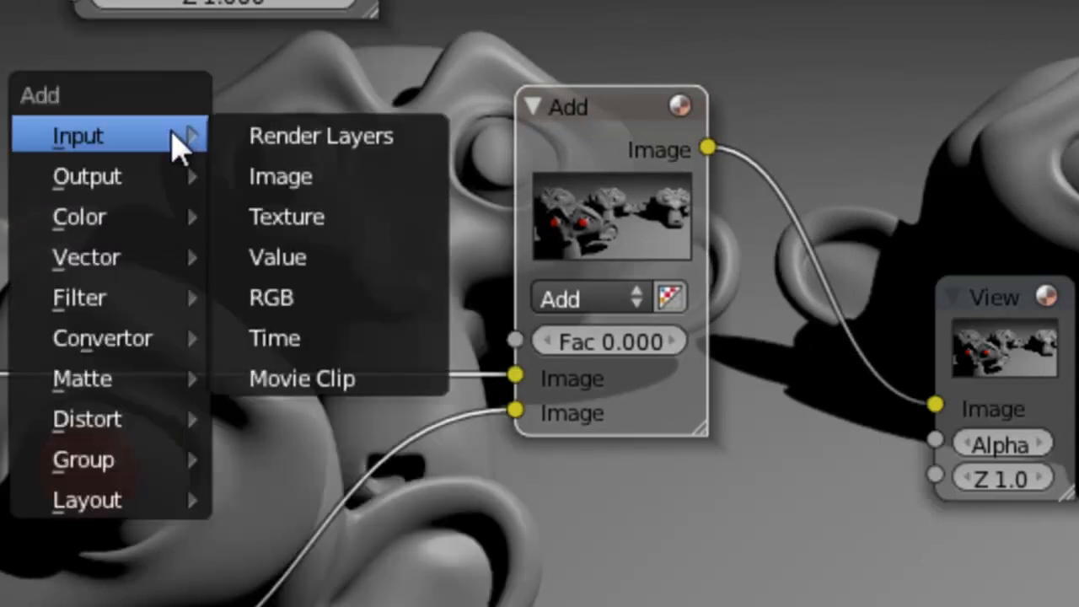
{"action": "left_click", "coordinate": [333, 255]}
{"action": "left_click_drag", "start_coordinate": [349, 212], "coordinate": [516, 341]}
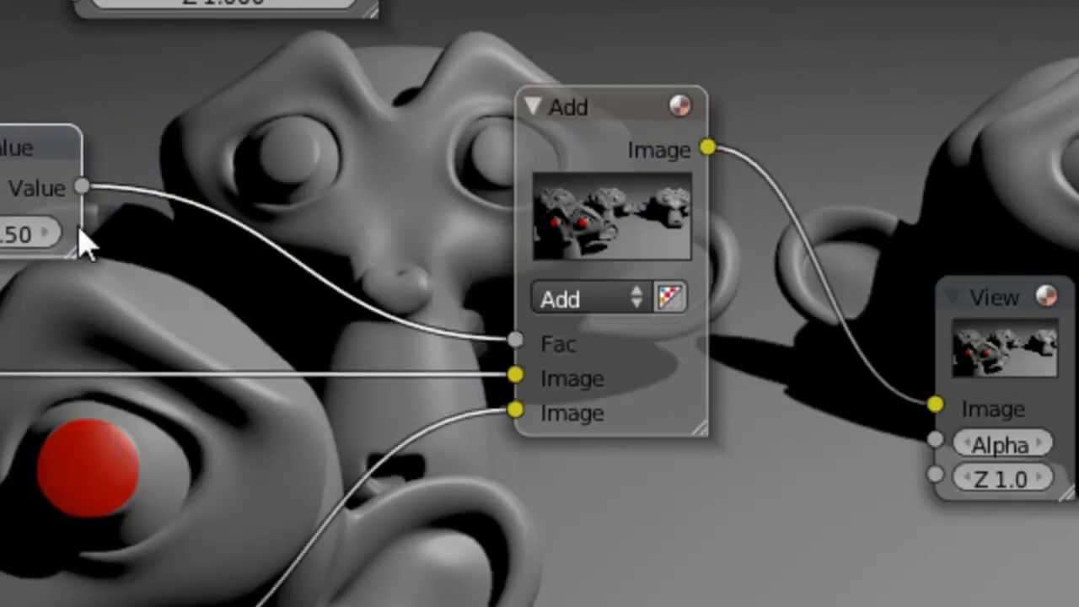
Set the Value node to 100000 and shift it slightly toward the Add node
{"action": "left_click_drag", "start_coordinate": [79, 257], "coordinate": [202, 297]}
{"action": "left_click", "coordinate": [26, 236]}
{"action": "type", "text": "100000"}
{"action": "key", "text": "Return"}
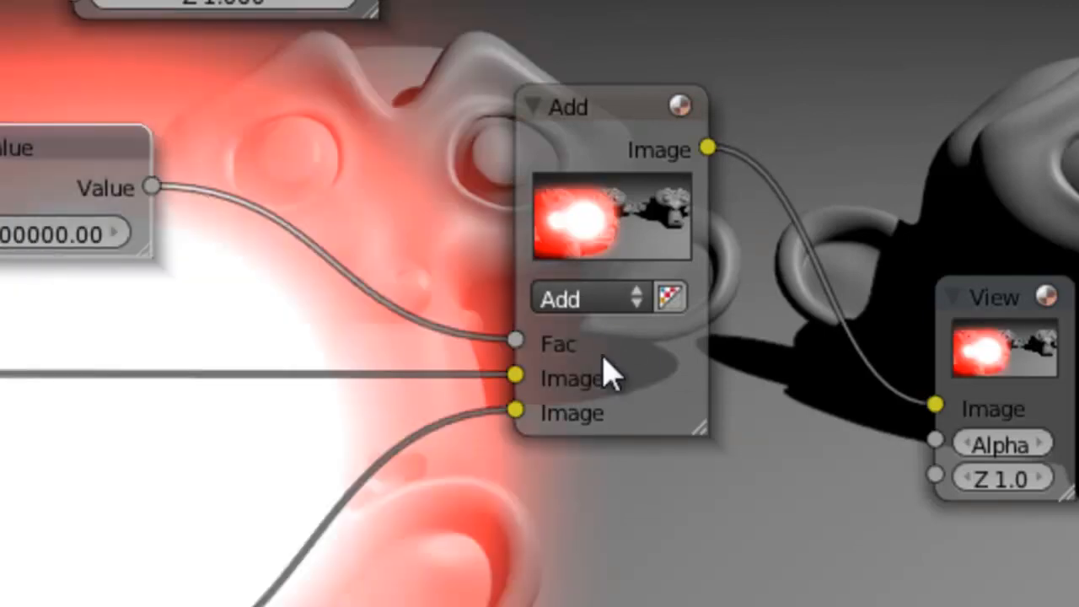
{"action": "left_click_drag", "start_coordinate": [29, 145], "coordinate": [74, 133]}
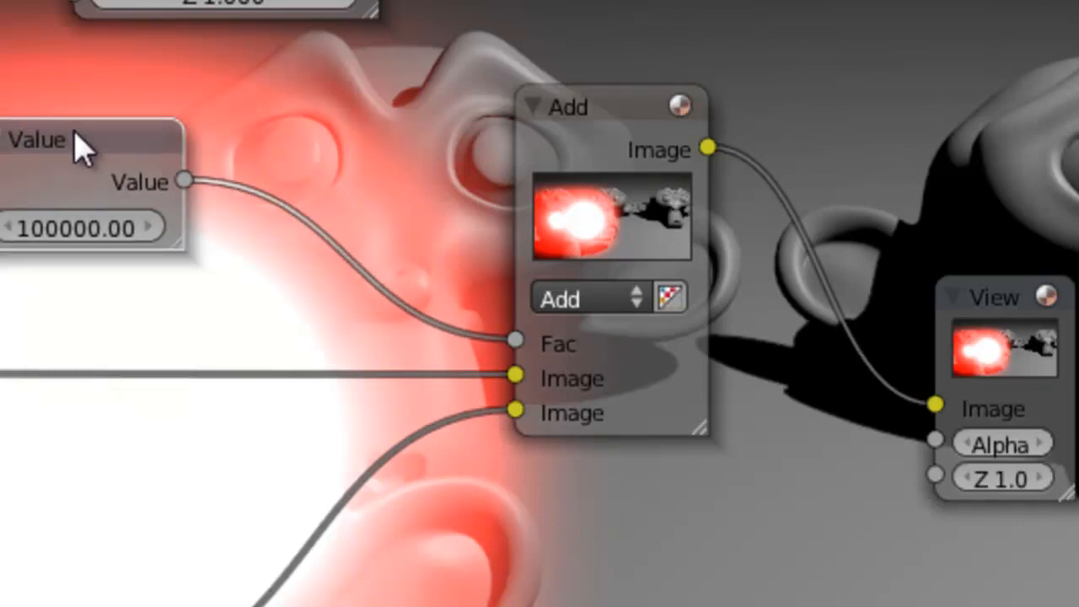
Delete the Value node and try a factor of 10000 directly on the Add node
{"action": "key", "text": "x"}
{"action": "left_click", "coordinate": [605, 342]}
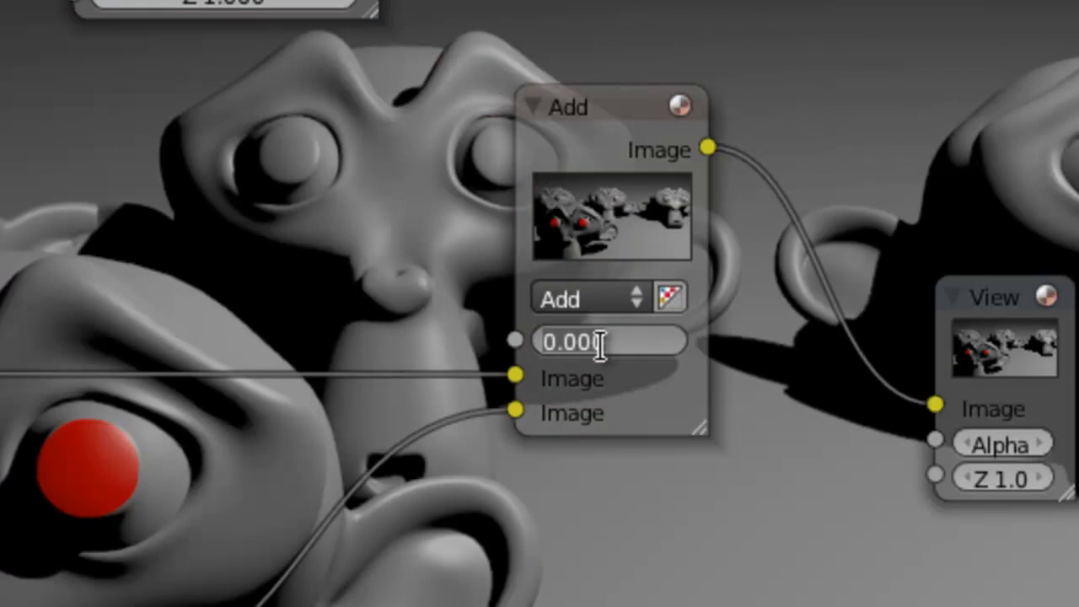
{"action": "type", "text": "10000"}
{"action": "key", "text": "Return"}
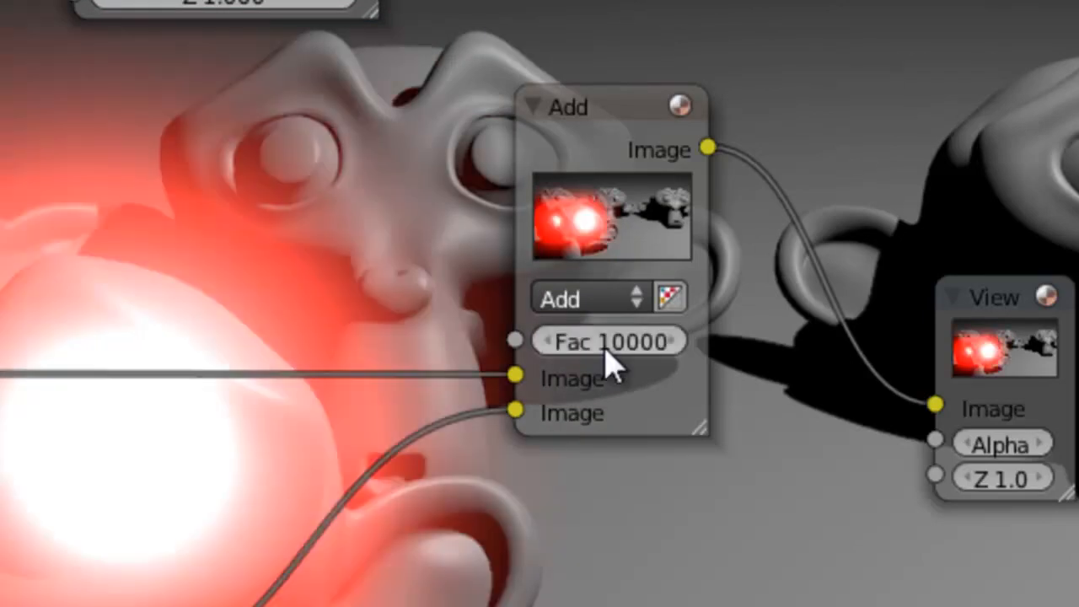
Bring the Add node's factor down to 1, then set it to 5
{"action": "left_click", "coordinate": [611, 341]}
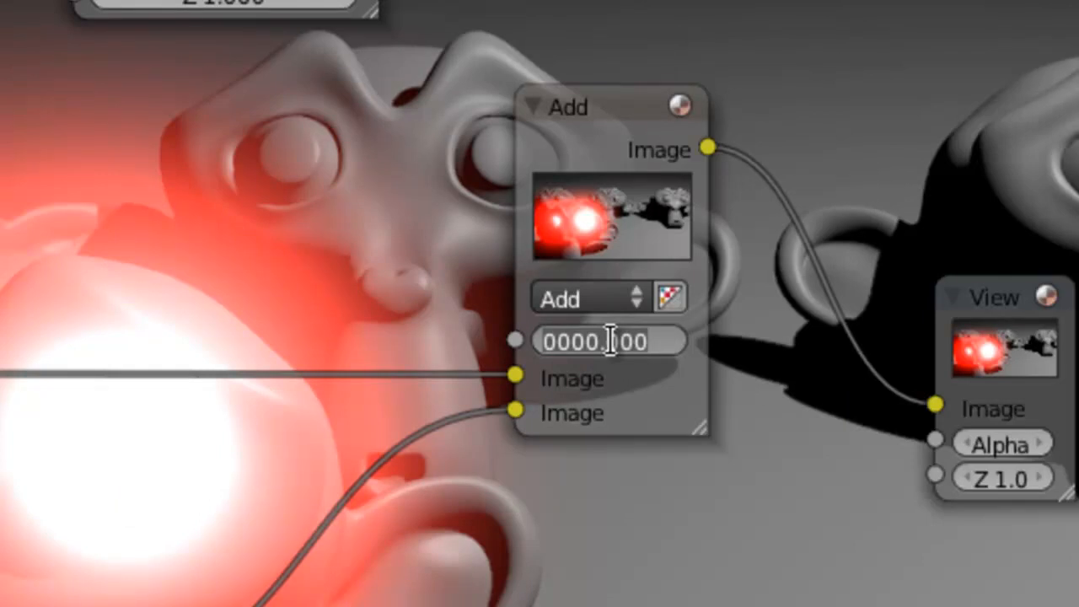
{"action": "type", "text": "1"}
{"action": "key", "text": "Return"}
{"action": "left_click", "coordinate": [613, 342]}
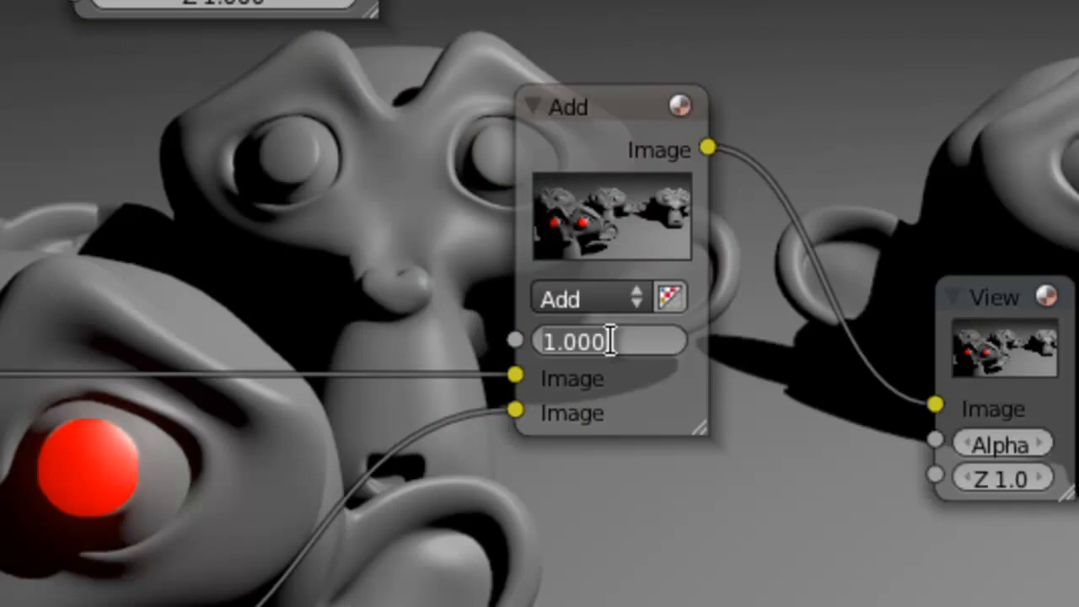
{"action": "type", "text": "5"}
{"action": "key", "text": "Return"}
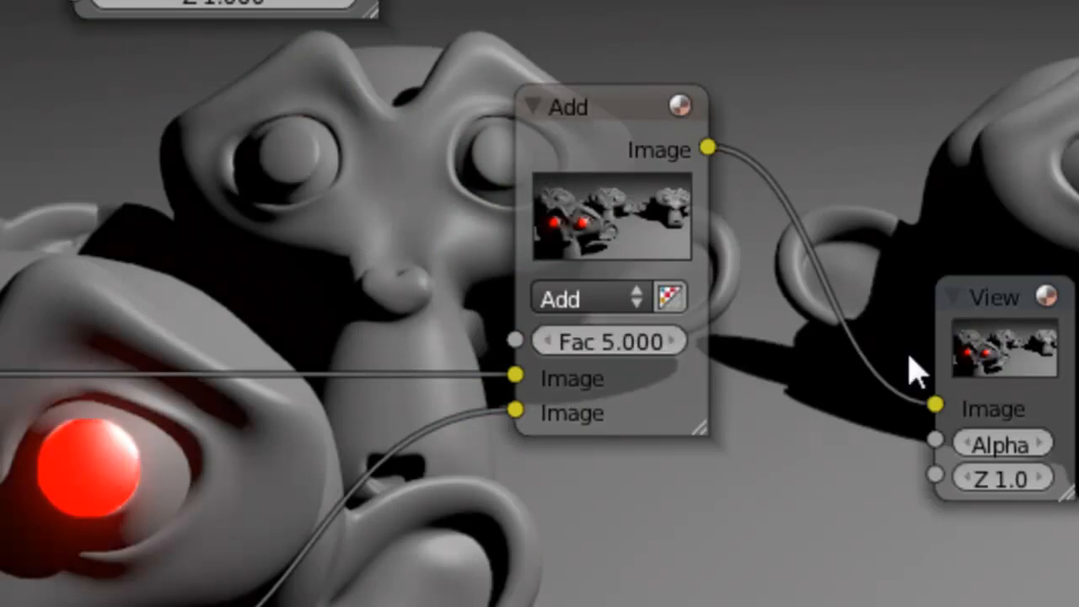
Space out the Glare and Multiply nodes between the ID Mask and the Add node
{"action": "left_click_drag", "start_coordinate": [126, 606], "coordinate": [203, 591]}
{"action": "middle_click_drag", "start_coordinate": [305, 538], "coordinate": [0, 478], "text": "ctrl"}
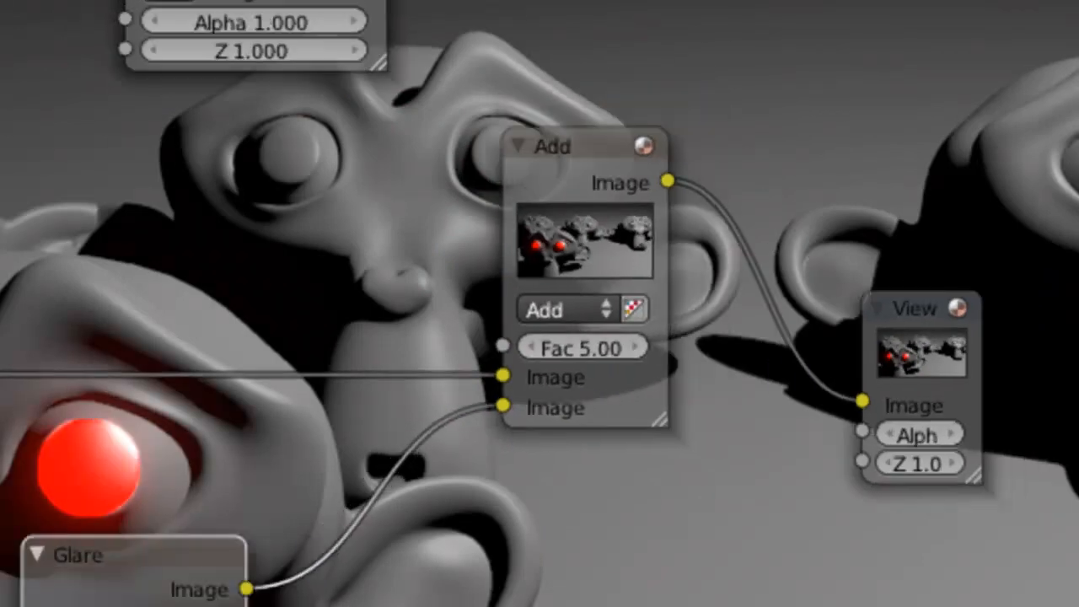
{"action": "middle_click_drag", "start_coordinate": [3, 435], "coordinate": [209, 306]}
{"action": "scroll", "coordinate": [209, 308], "scroll_direction": "up", "scroll_amount": 7}
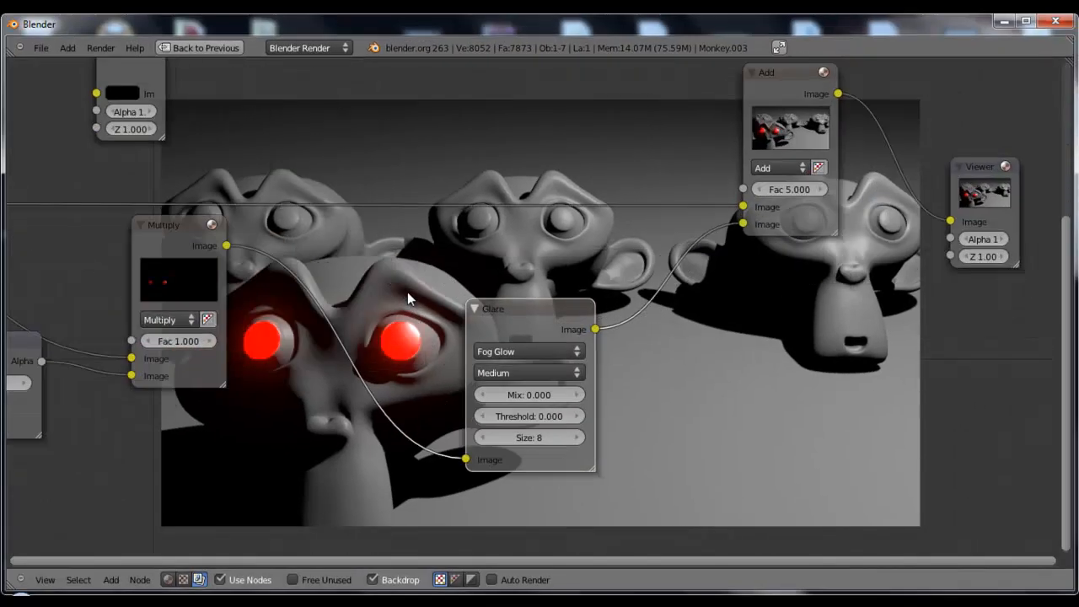
{"action": "scroll", "coordinate": [209, 308], "scroll_direction": "down", "scroll_amount": 3}
{"action": "scroll", "coordinate": [408, 289], "scroll_direction": "down", "scroll_amount": 2}
{"action": "left_click_drag", "start_coordinate": [306, 255], "coordinate": [369, 260]}
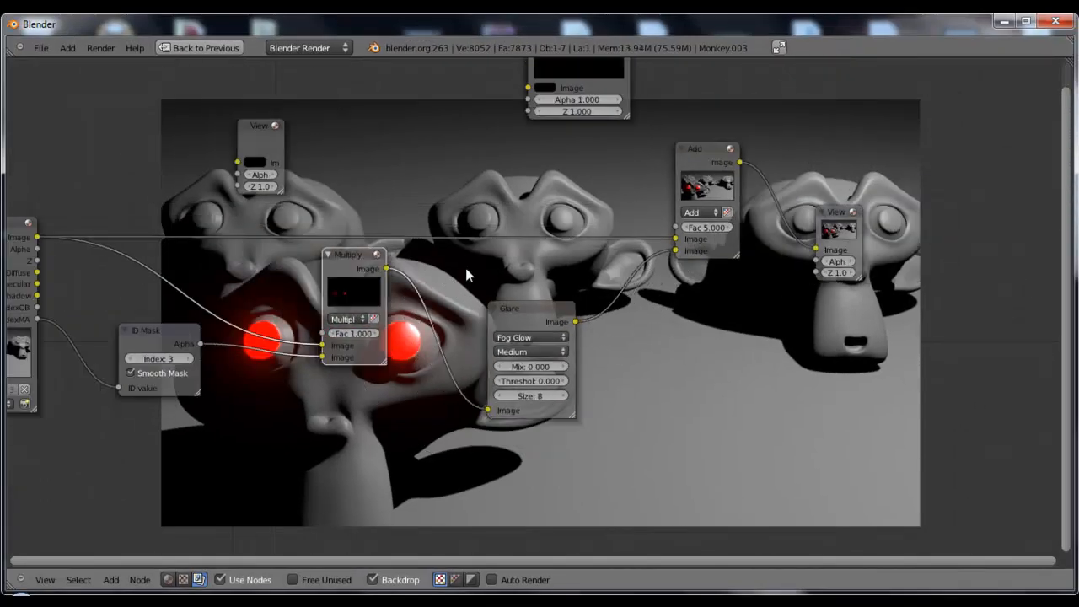
{"action": "scroll", "coordinate": [447, 274], "scroll_direction": "down", "scroll_amount": 2}
{"action": "middle_click_drag", "start_coordinate": [717, 307], "coordinate": [734, 330]}
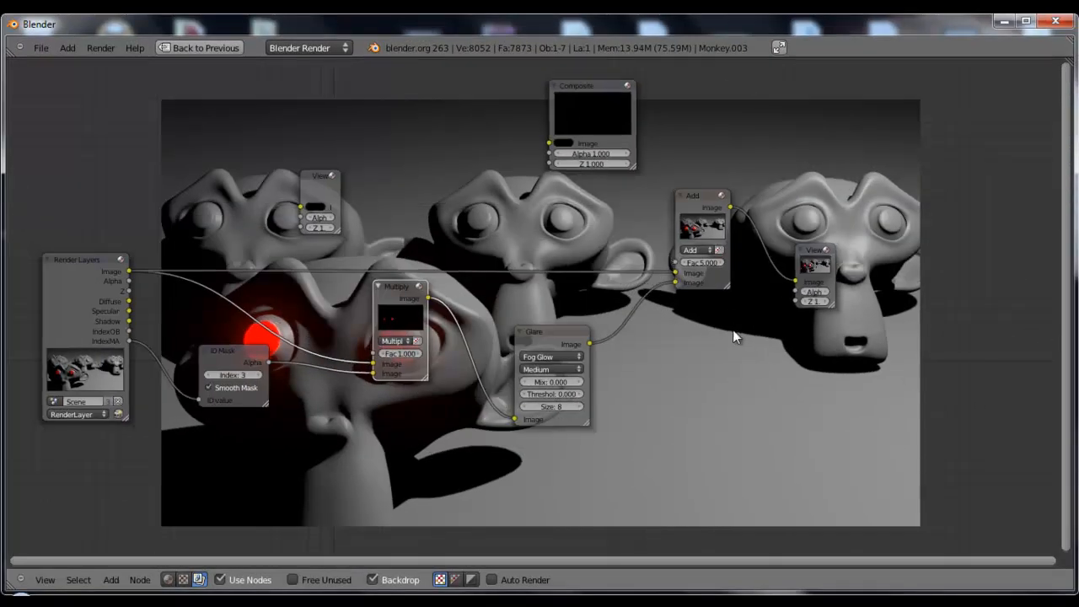
{"action": "scroll", "coordinate": [709, 335], "scroll_direction": "down", "scroll_amount": 2}
Preview the Glare output alone in the Viewer, then switch the preview back to the Add node's combined image
{"action": "left_click", "coordinate": [672, 214]}
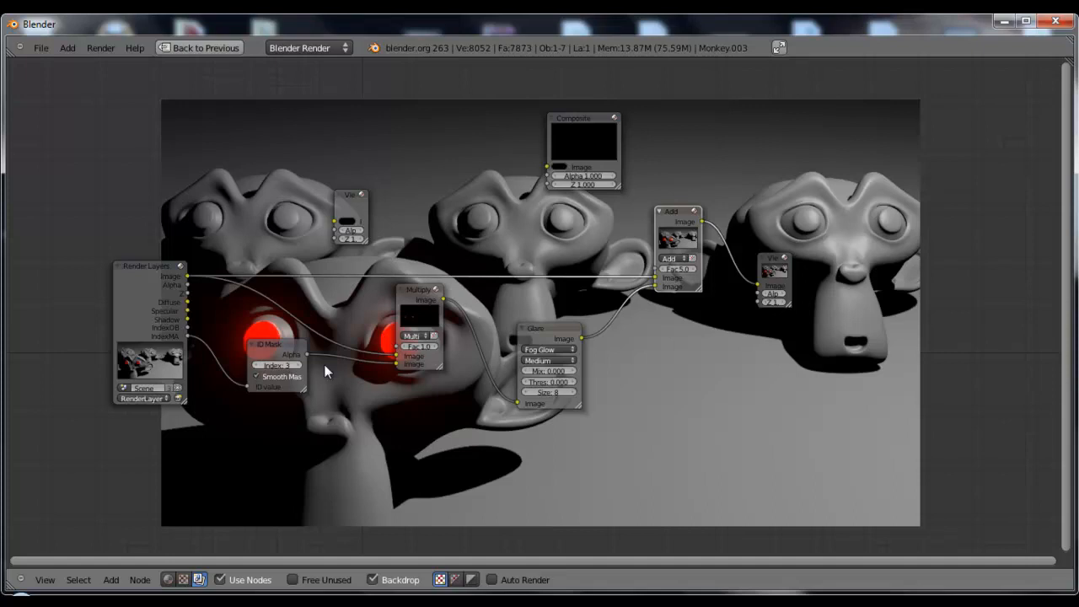
{"action": "left_click", "coordinate": [434, 300], "text": "ctrl+shift"}
{"action": "middle_click_drag", "start_coordinate": [447, 370], "coordinate": [330, 266]}
{"action": "left_click", "coordinate": [437, 231], "text": "ctrl+shift"}
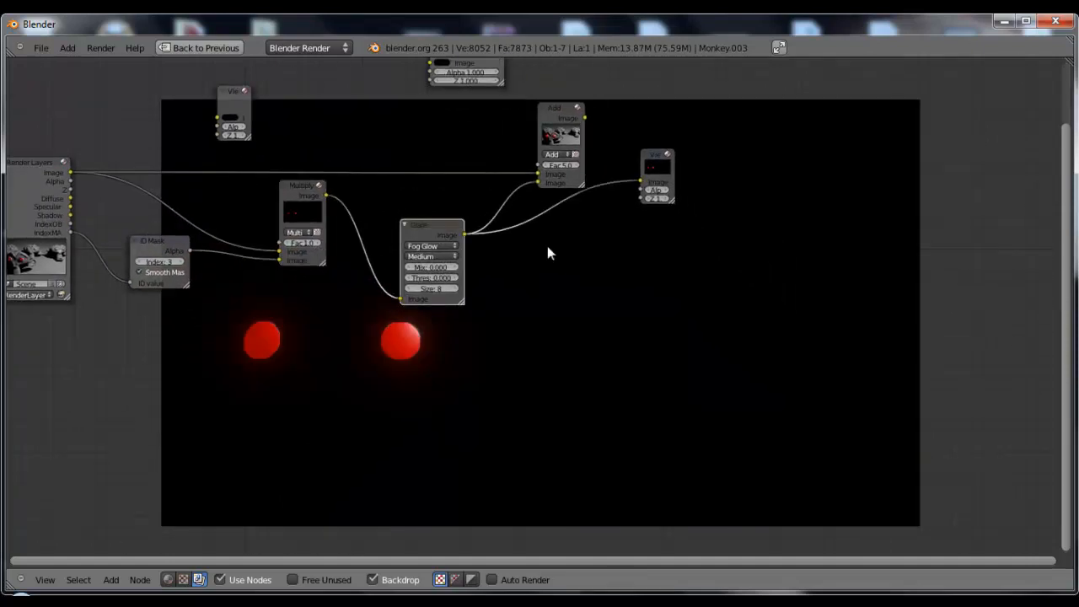
{"action": "left_click", "coordinate": [570, 120], "text": "ctrl+shift"}
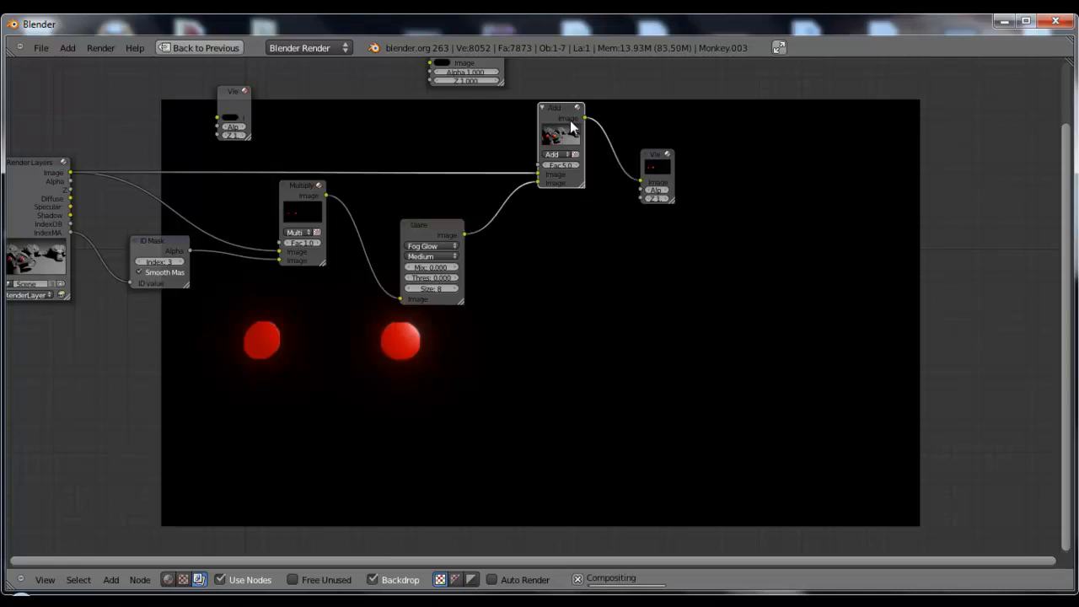
{"action": "middle_click_drag", "start_coordinate": [761, 365], "coordinate": [668, 261]}
{"action": "scroll", "coordinate": [668, 260], "scroll_direction": "down", "scroll_amount": 2}
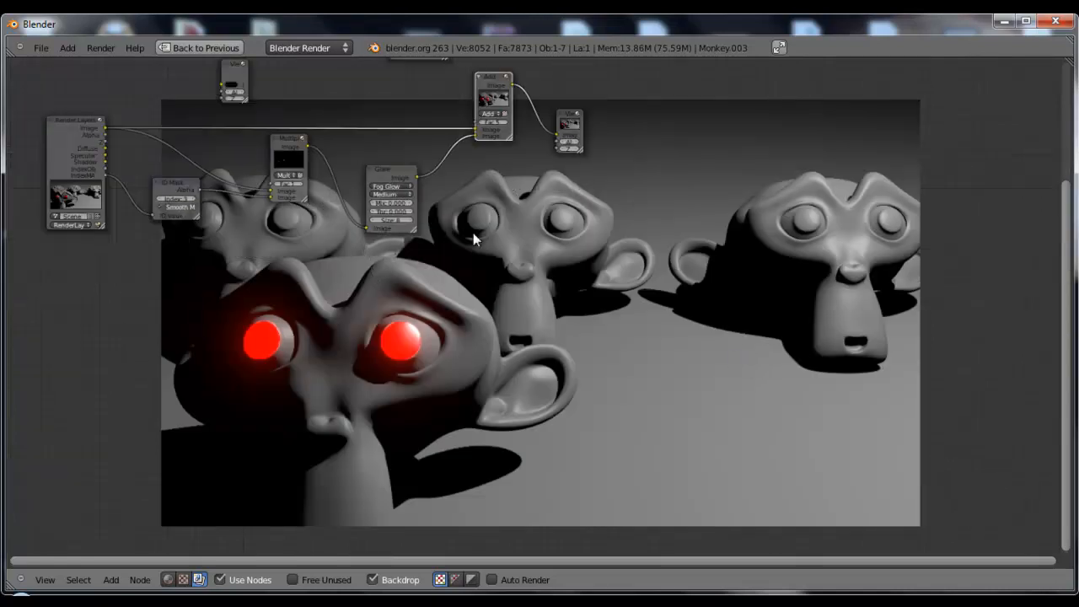
{"action": "middle_click_drag", "start_coordinate": [478, 233], "coordinate": [680, 319]}
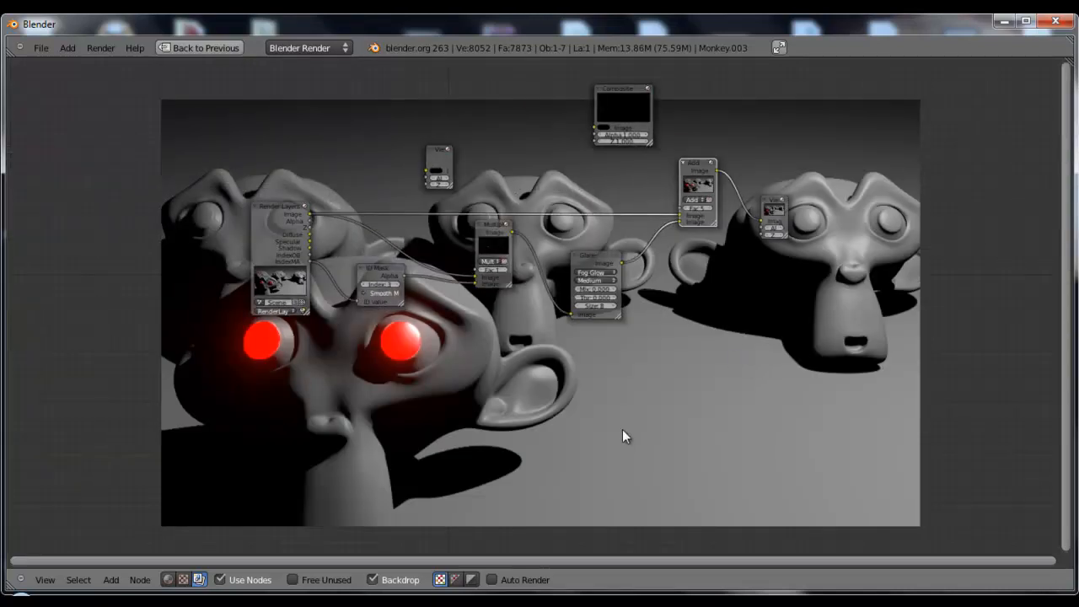